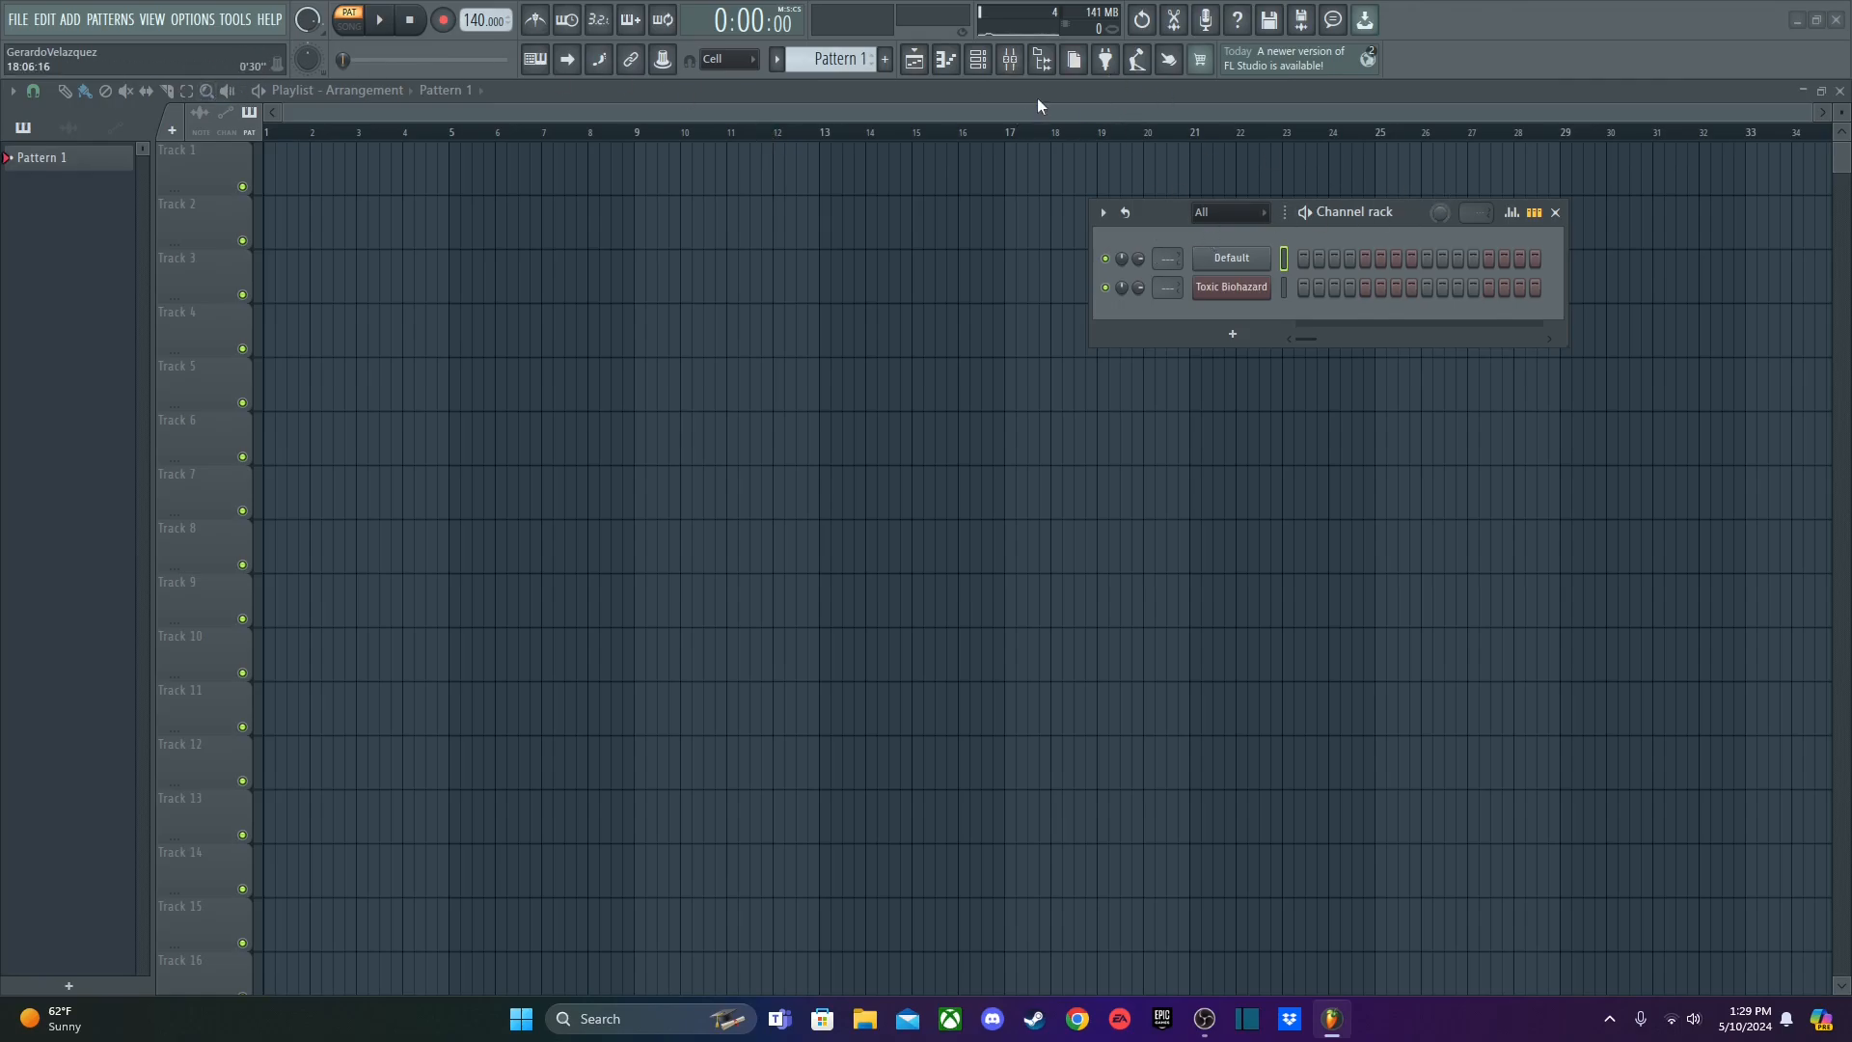
- Examine the plugin windows of the Default (Sytrus) and Toxic Biohazard channels
click(1231, 260)
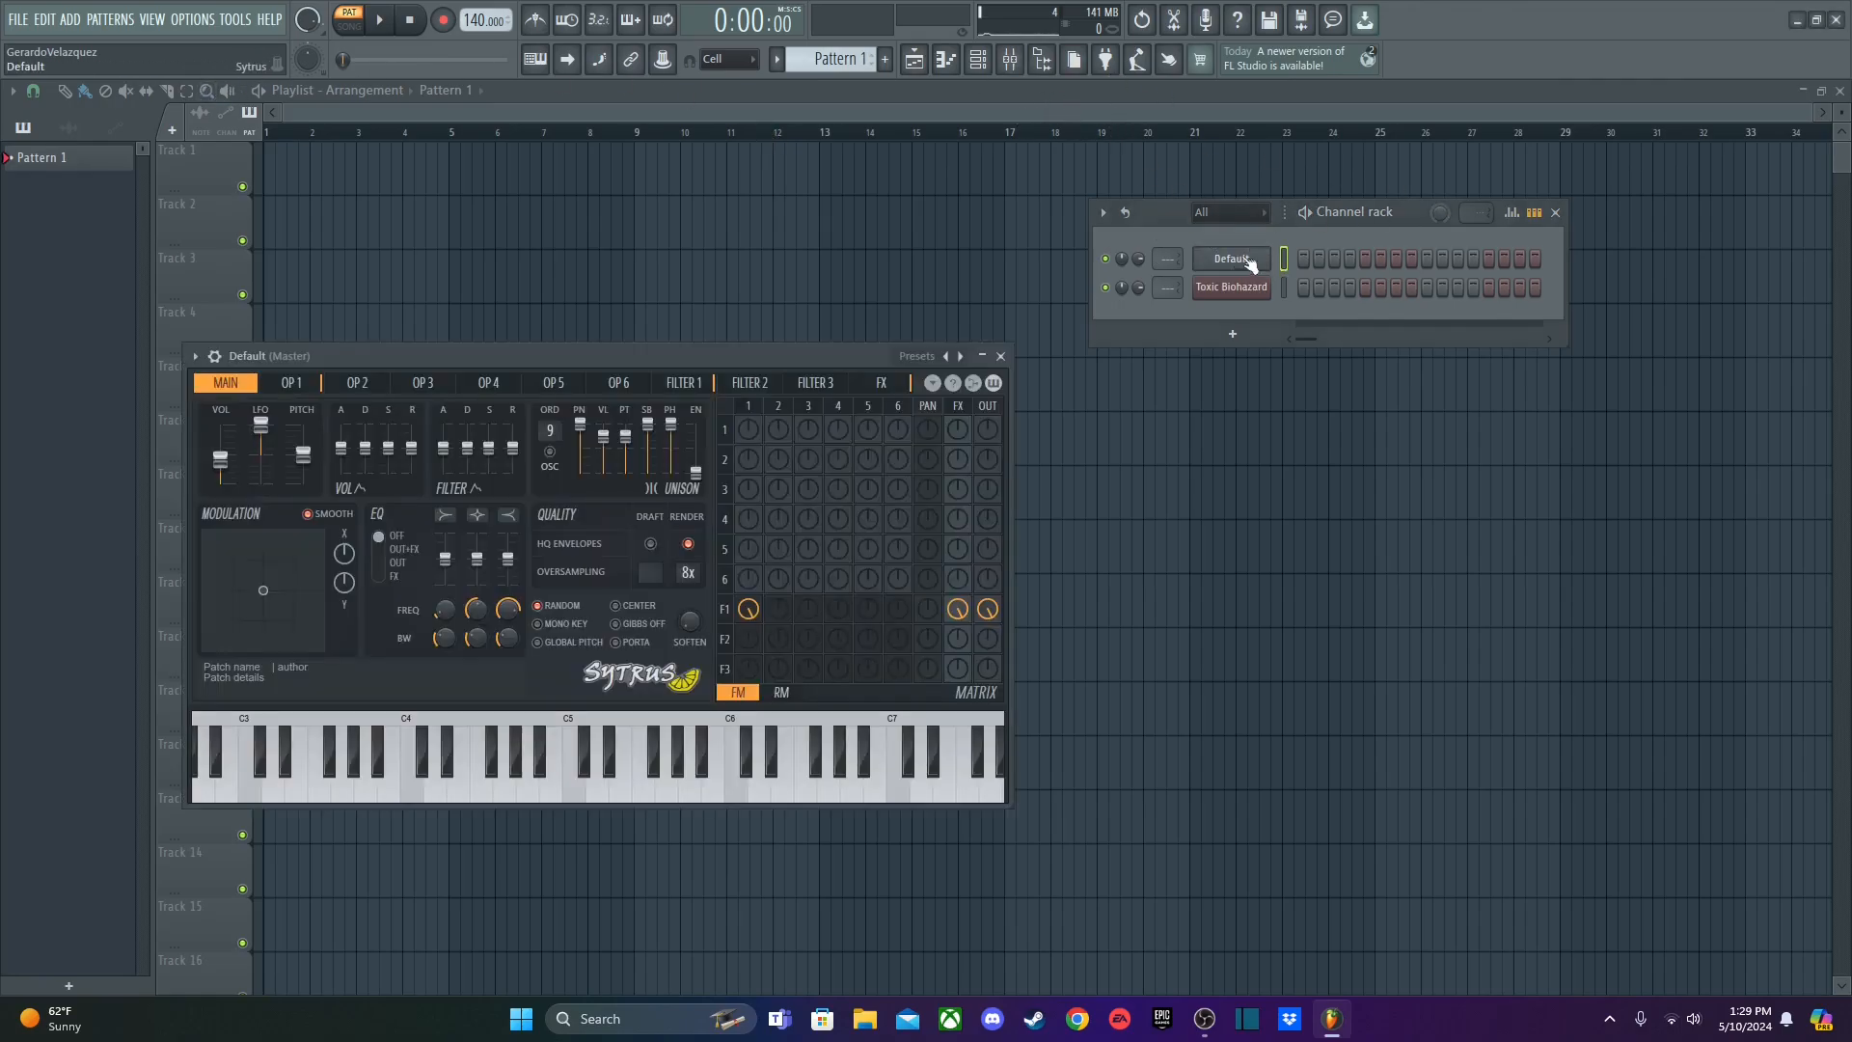
click(1239, 259)
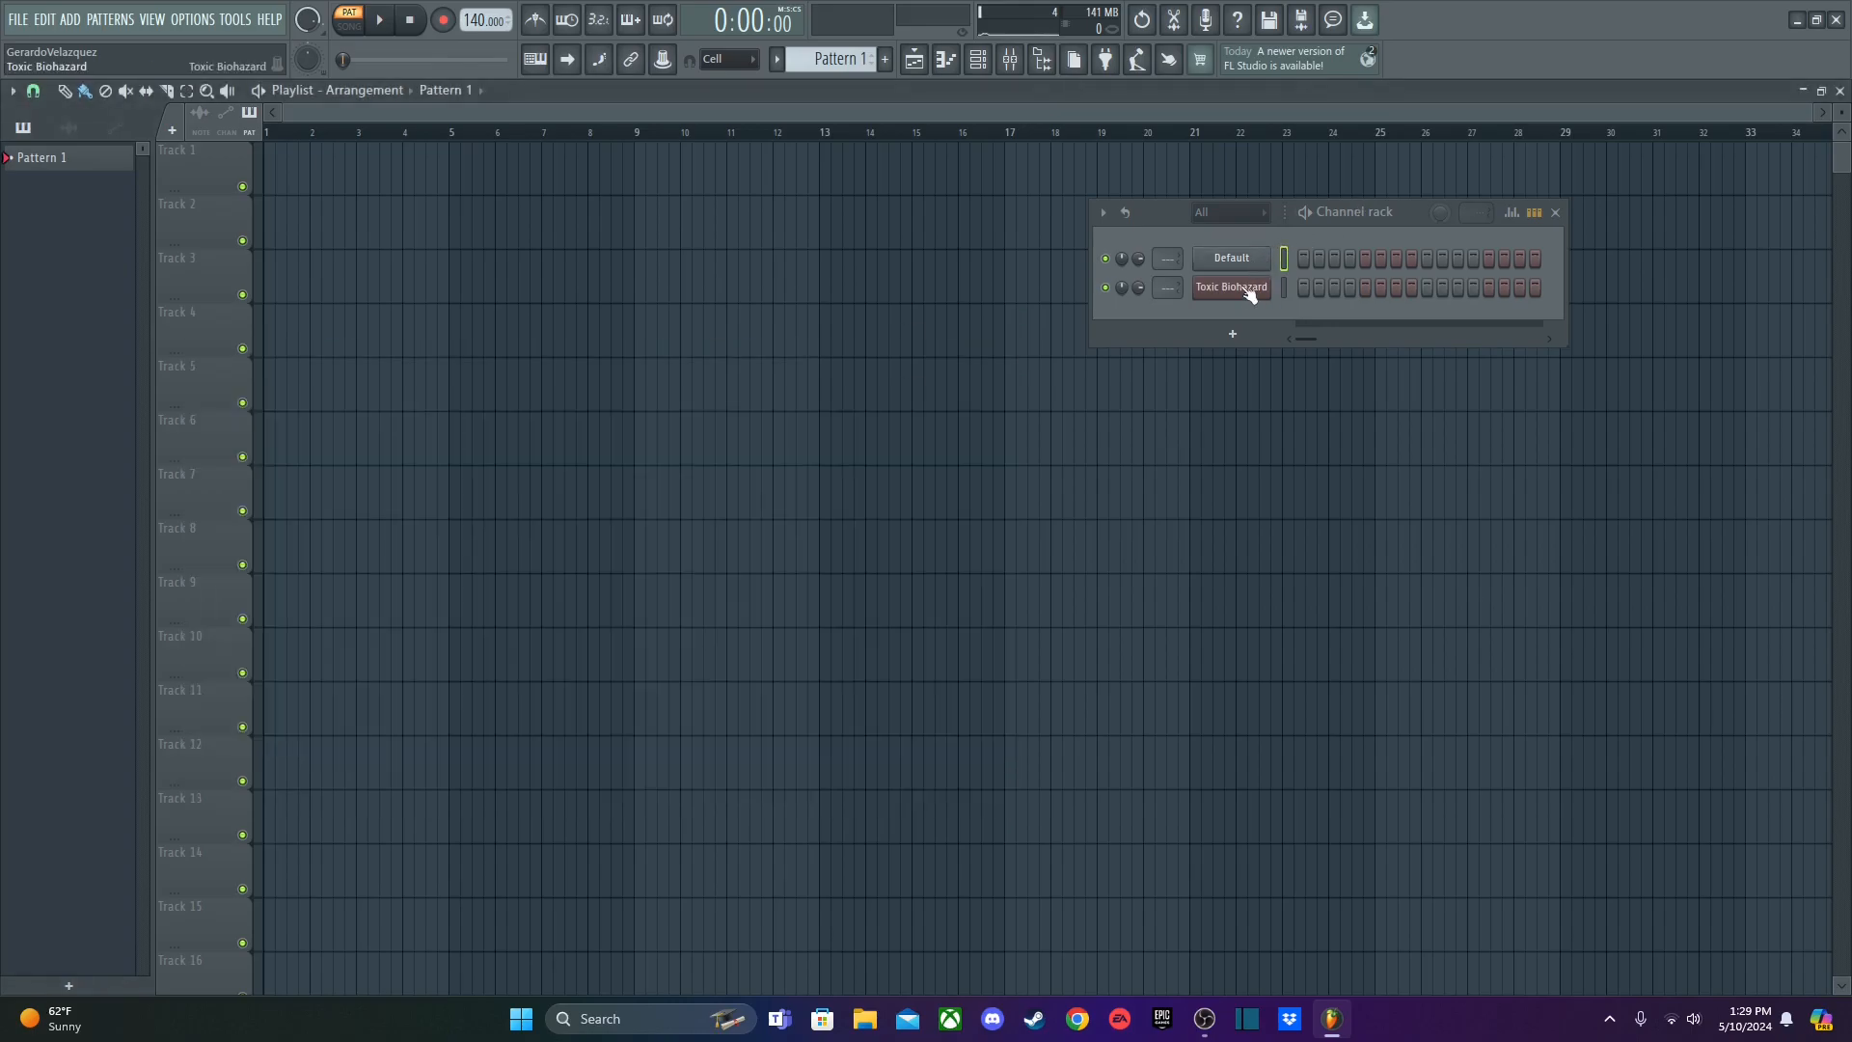
click(1243, 287)
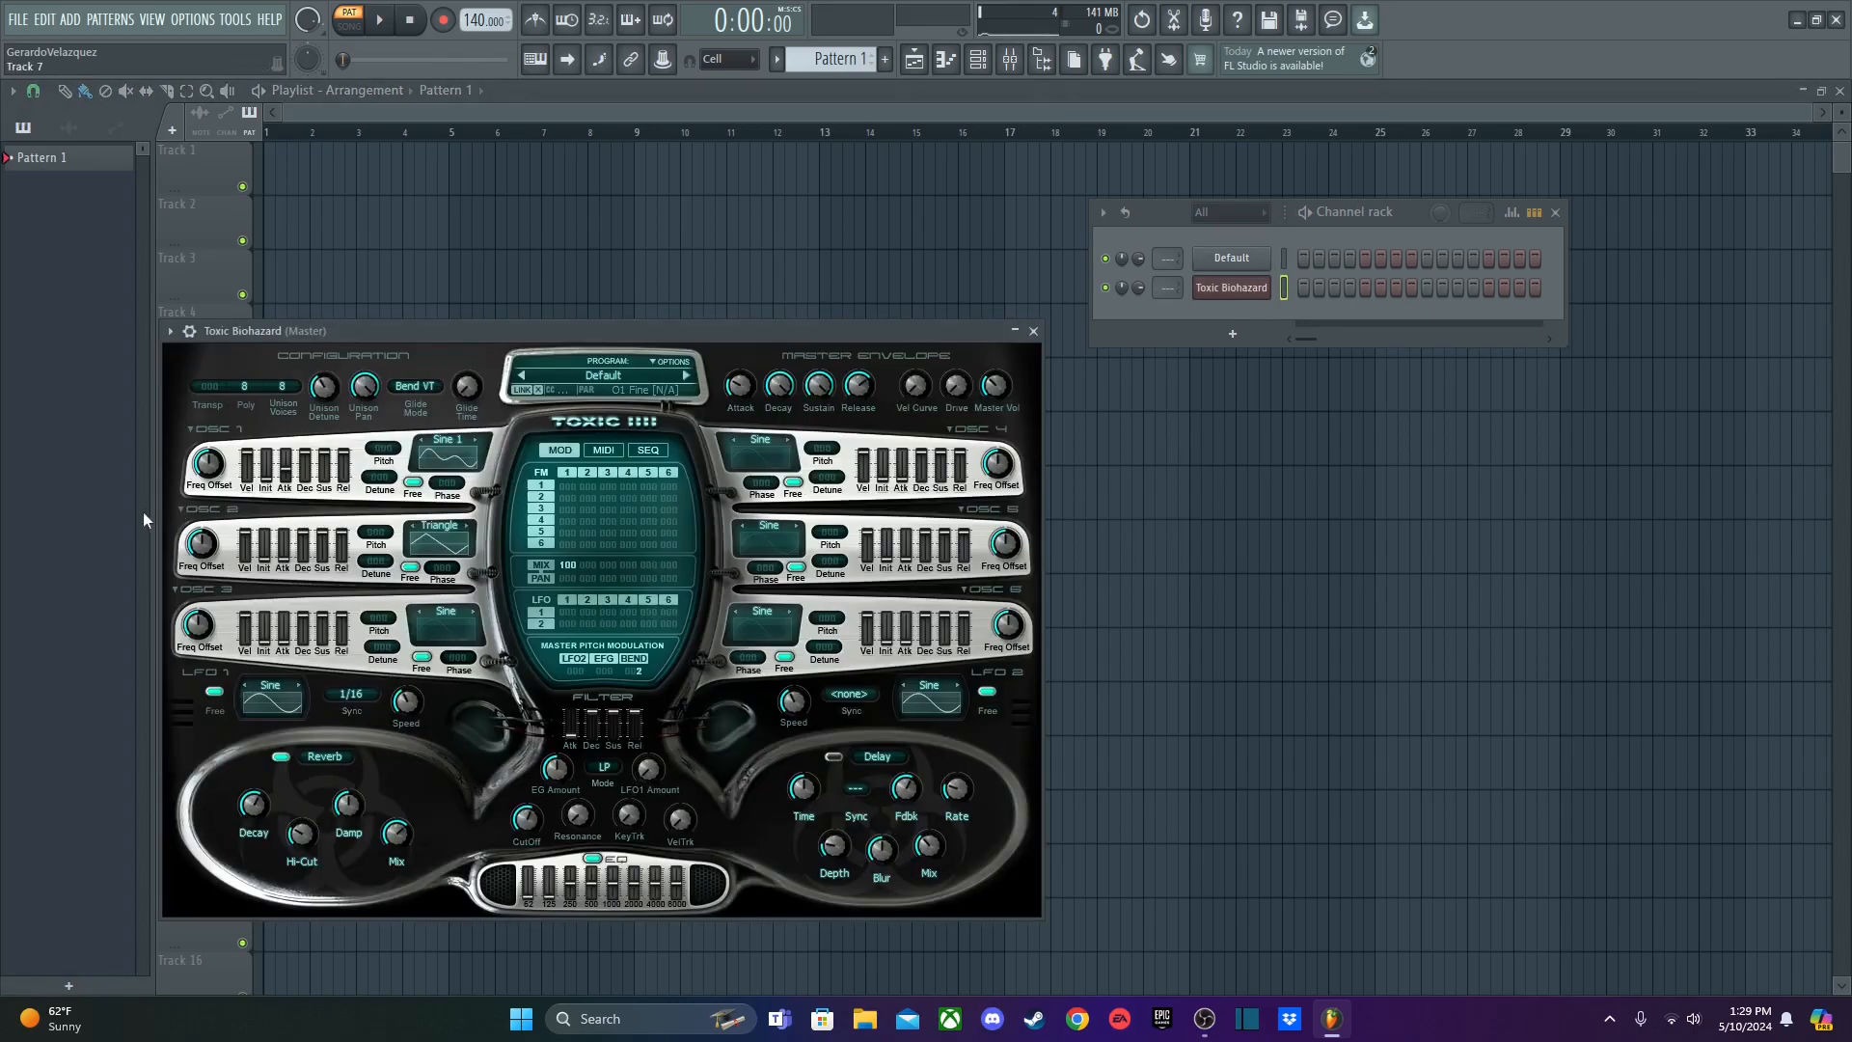
click(1227, 293)
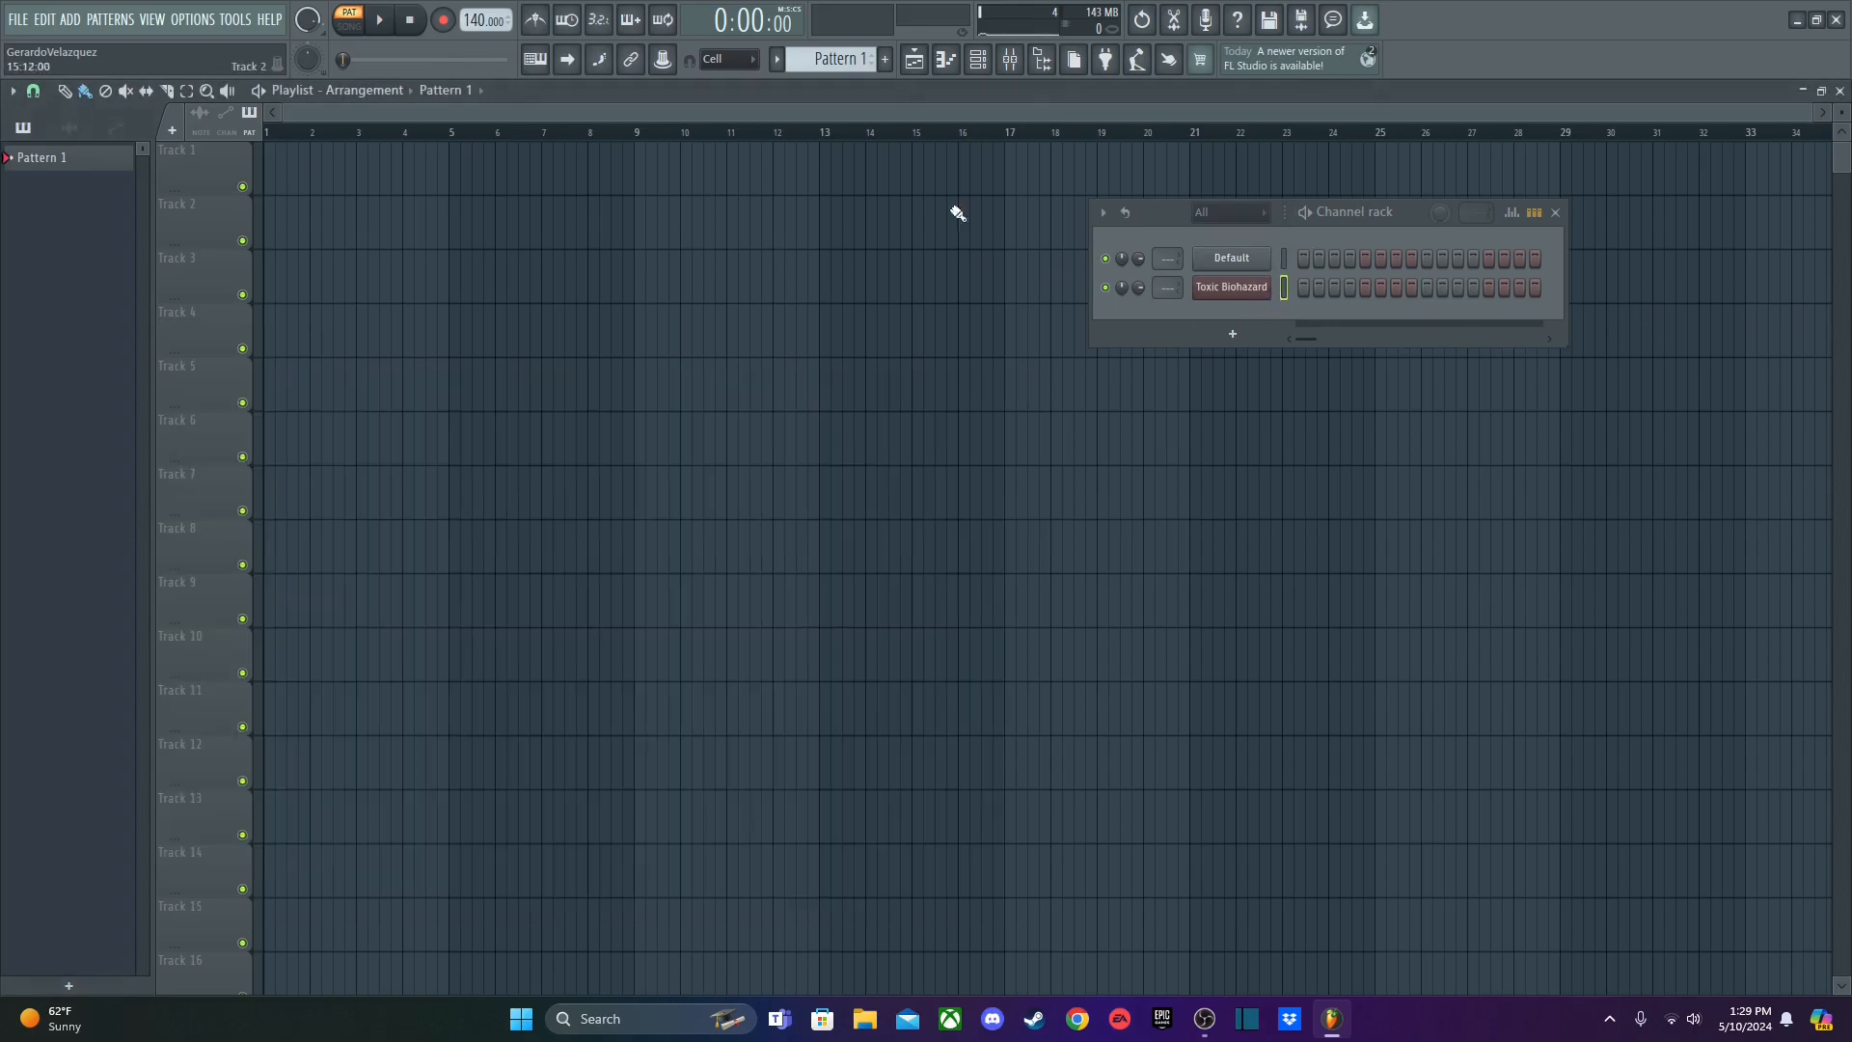
click(1233, 257)
click(1233, 257)
click(1238, 268)
click(1238, 261)
click(1259, 261)
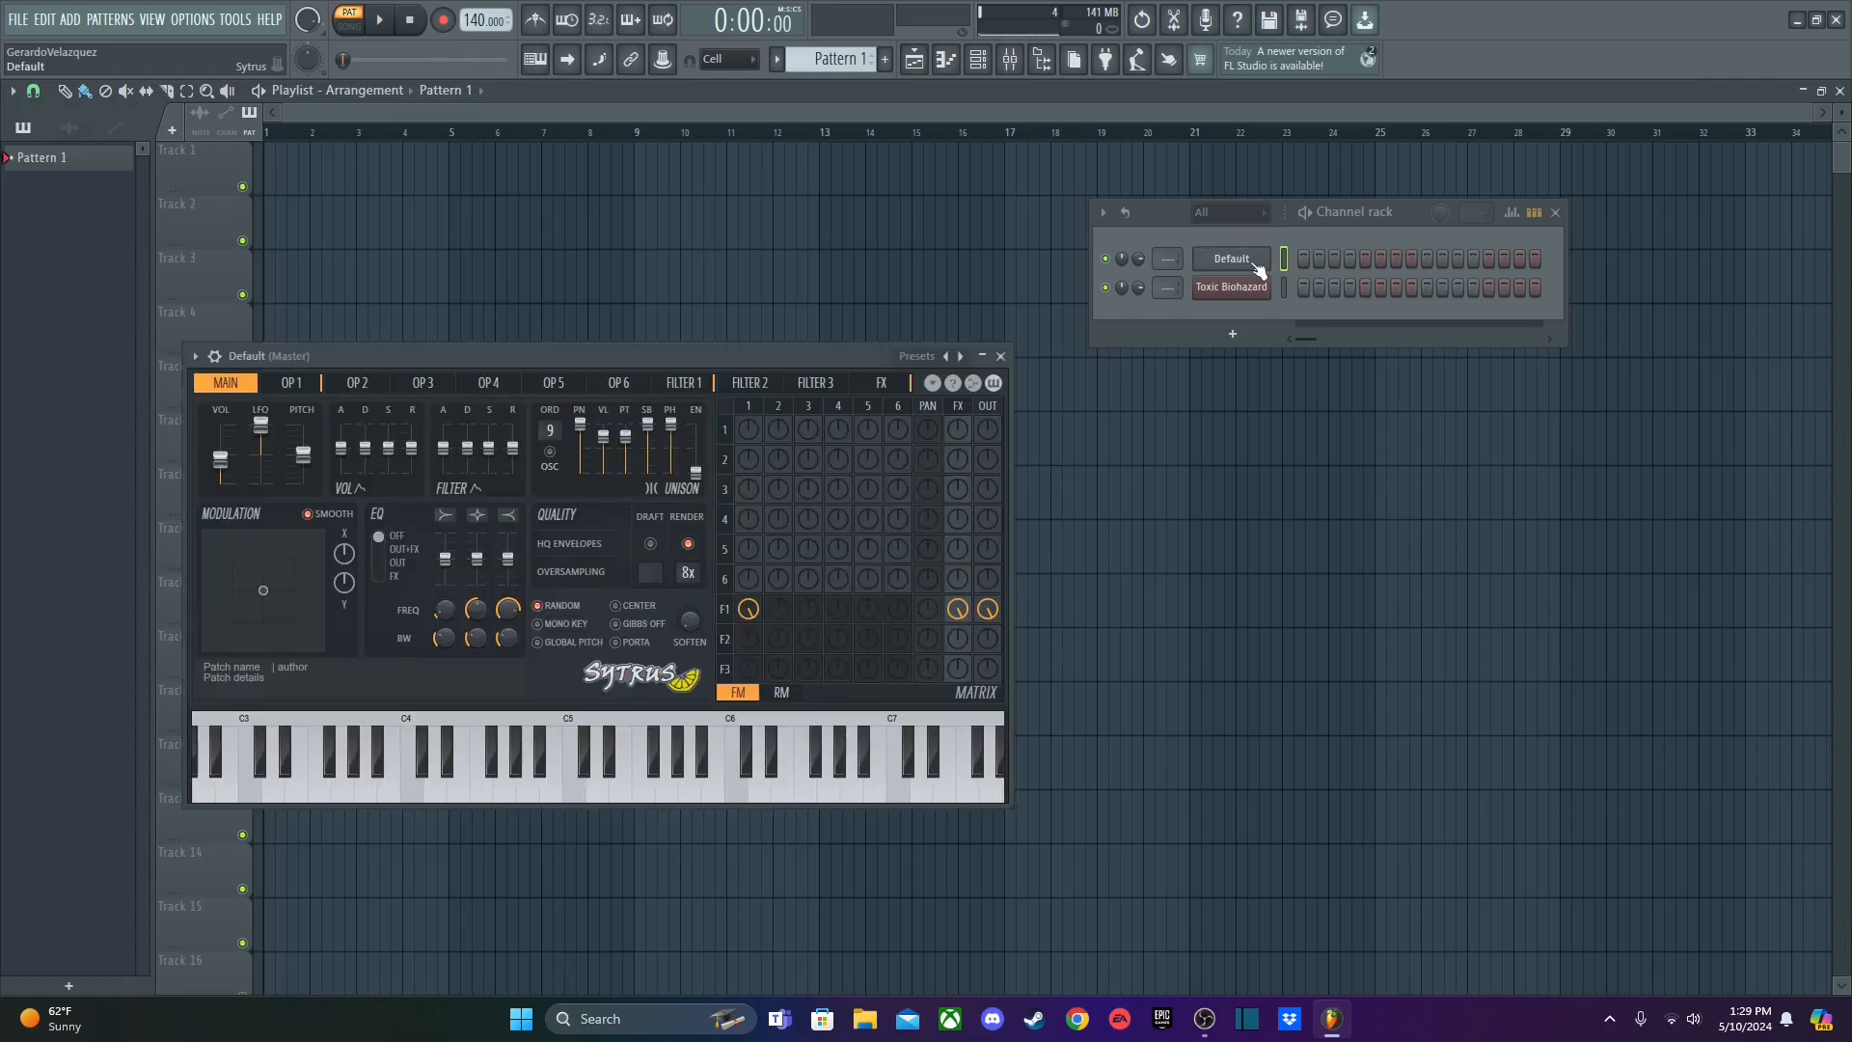
click(1259, 268)
click(1232, 288)
click(1232, 287)
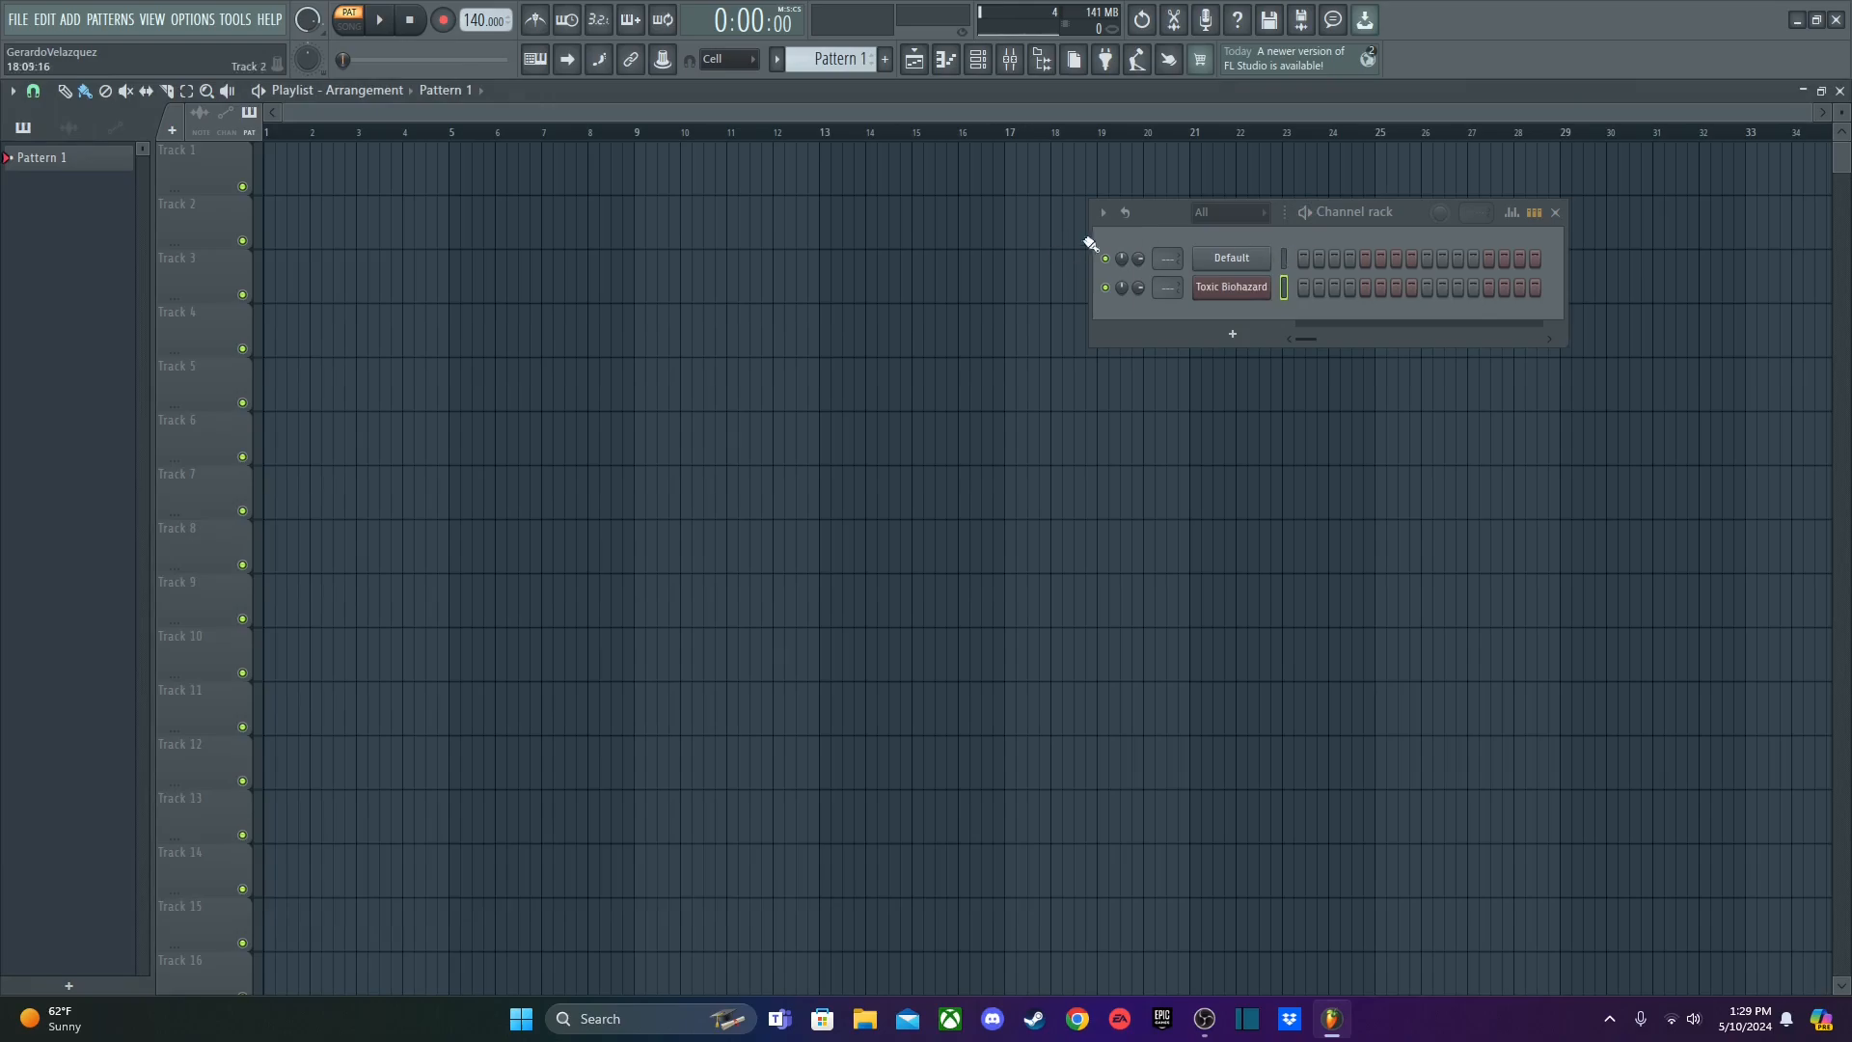
- Open the Default channel's Sytrus synth and examine its main, operator 1, filter 1 and FX settings, ending on the main settings
click(1254, 258)
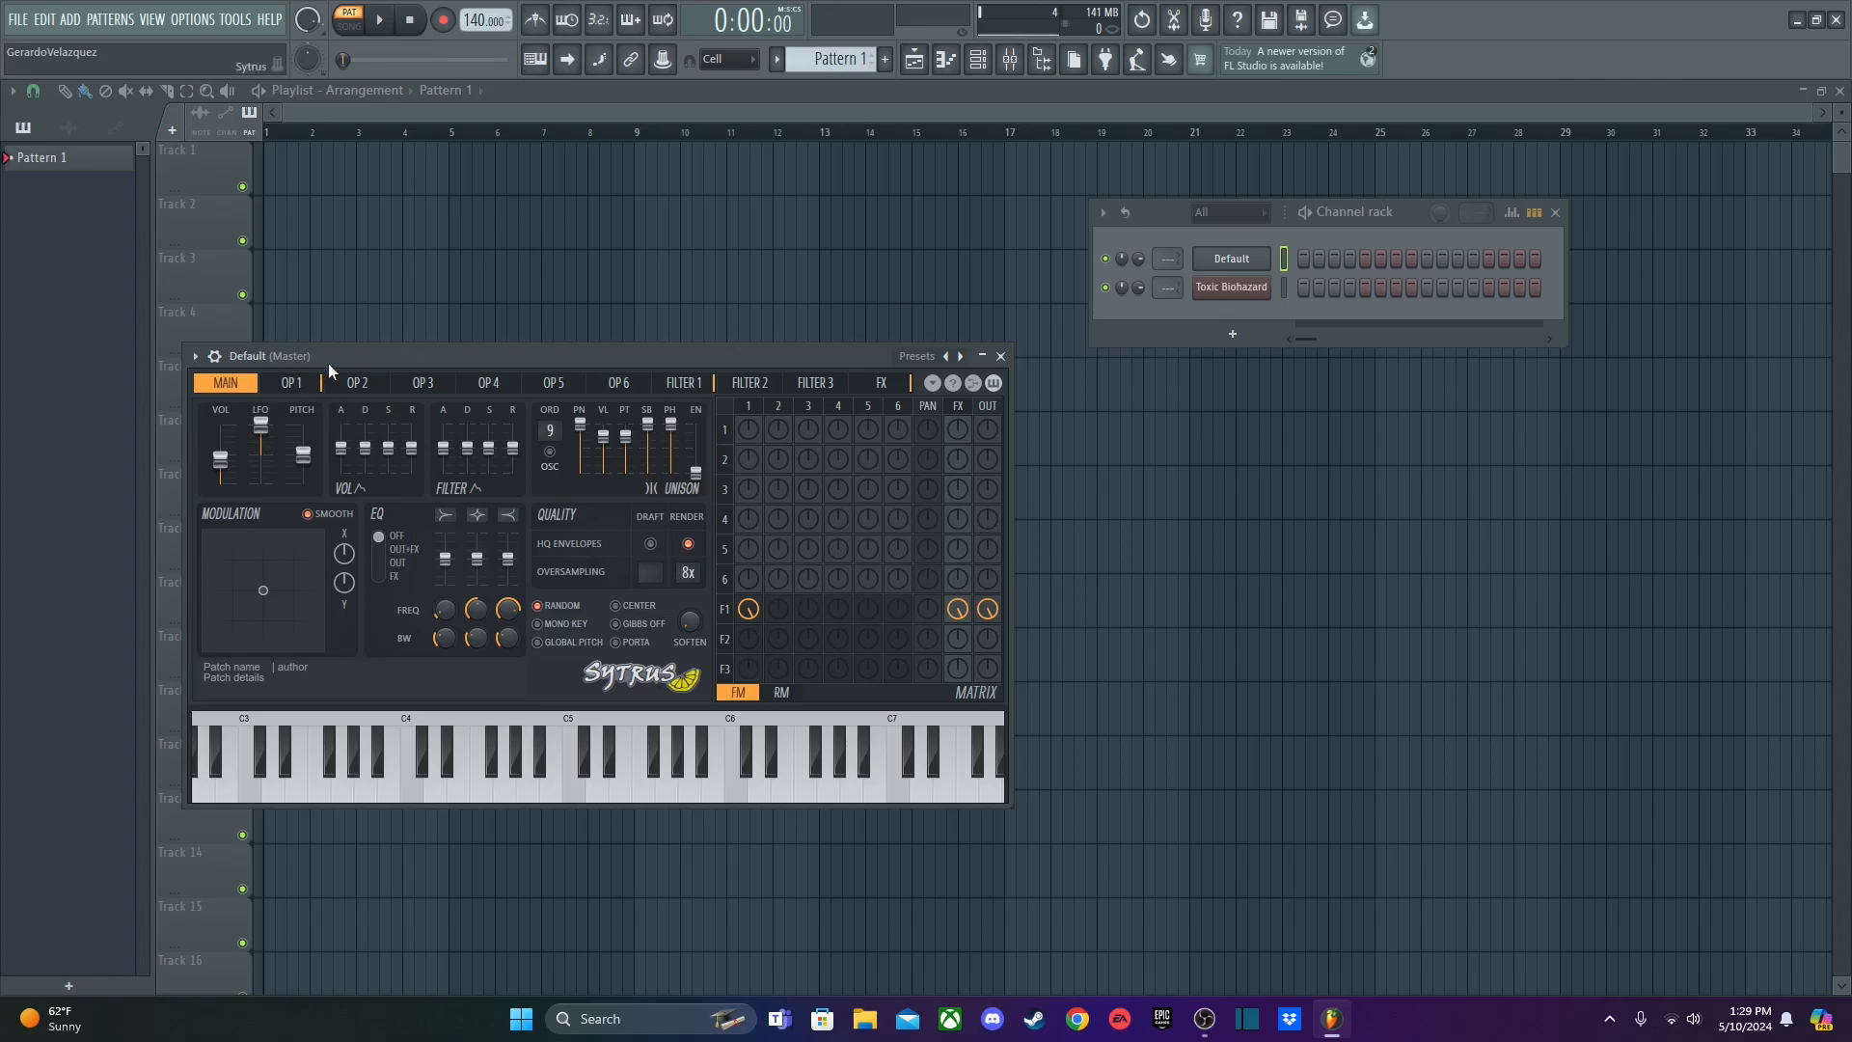
click(303, 384)
click(235, 386)
click(293, 386)
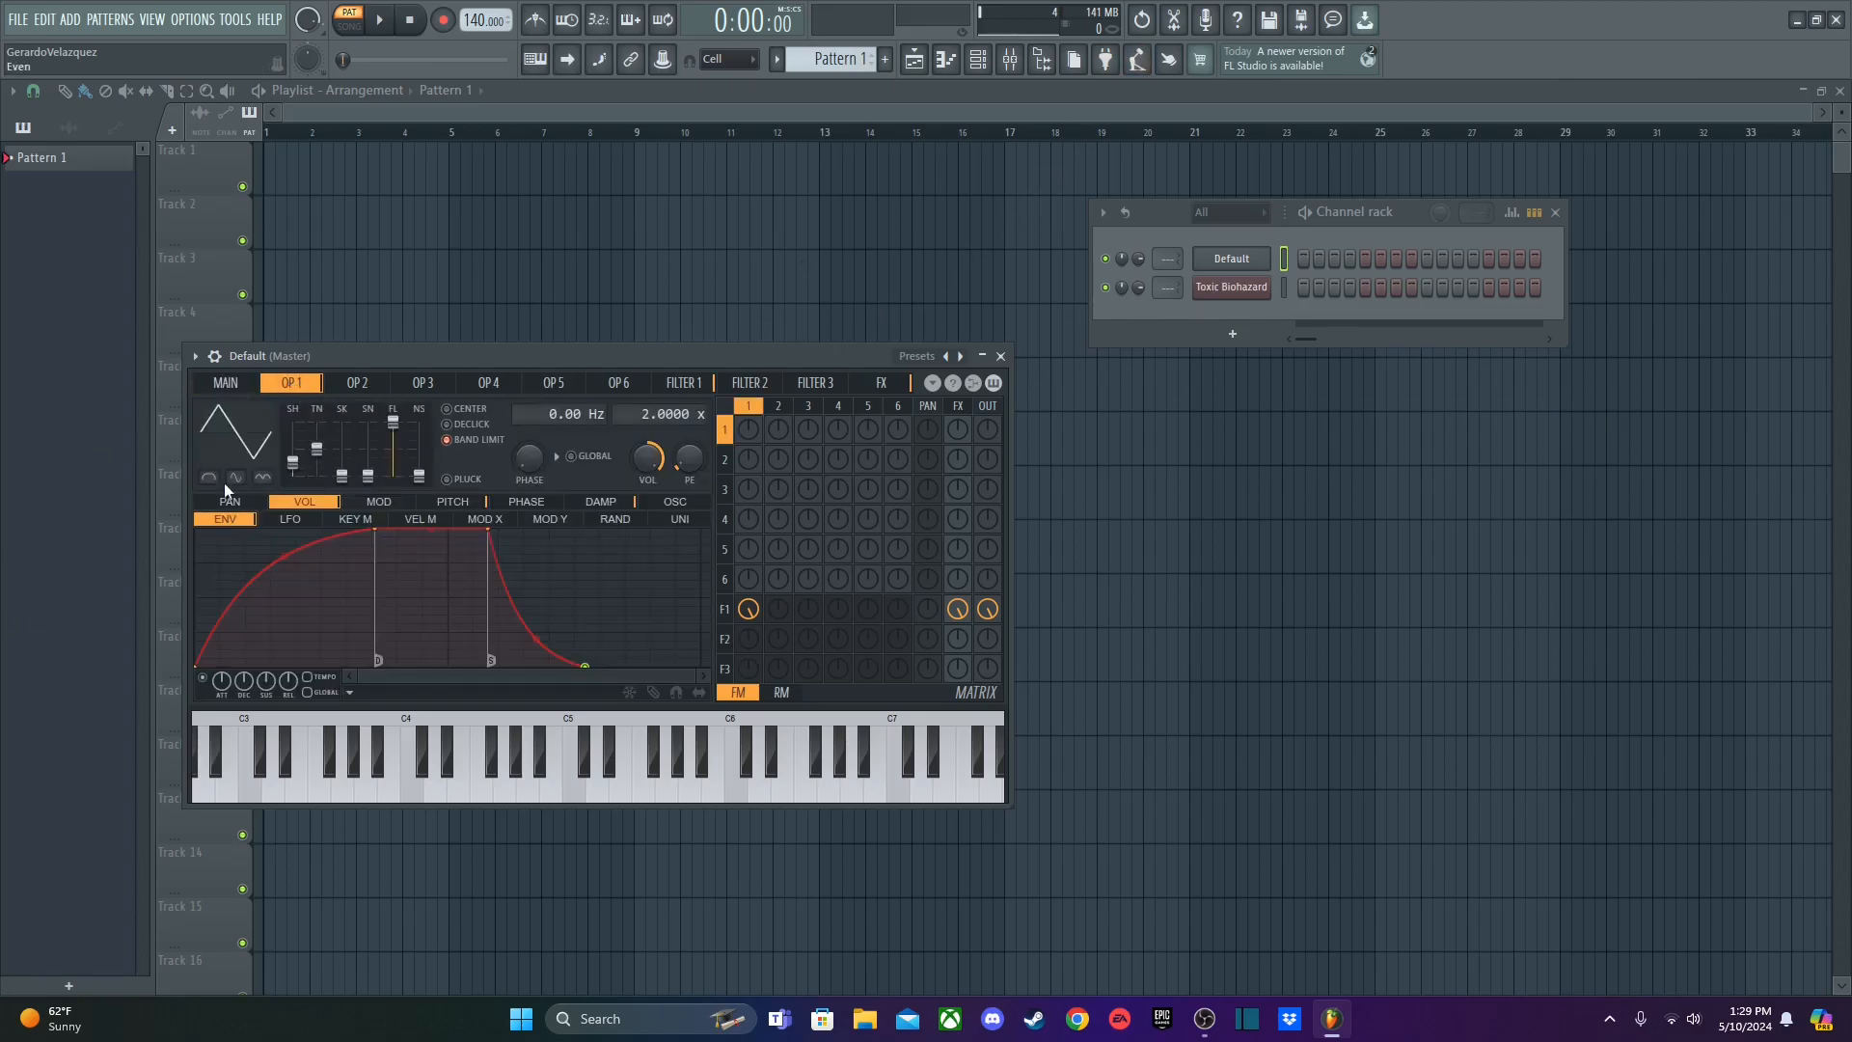
click(433, 502)
click(298, 505)
click(684, 382)
click(868, 384)
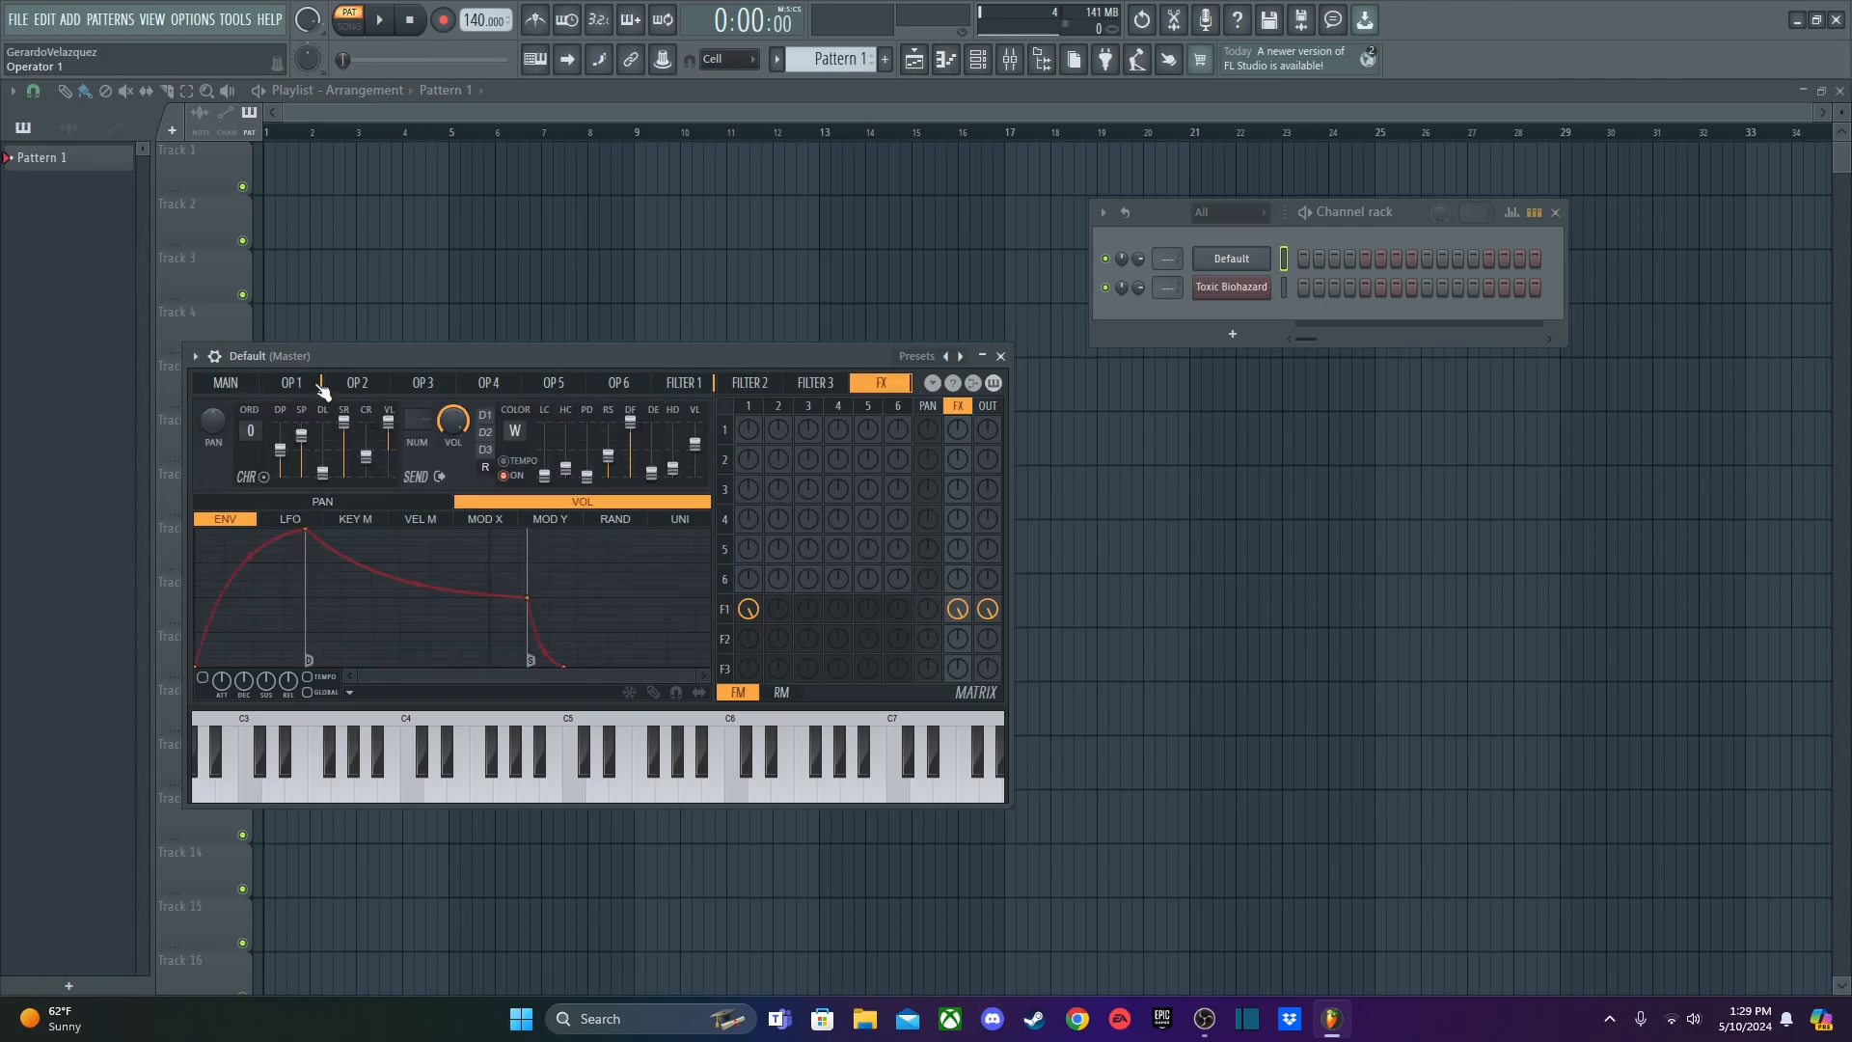
click(299, 385)
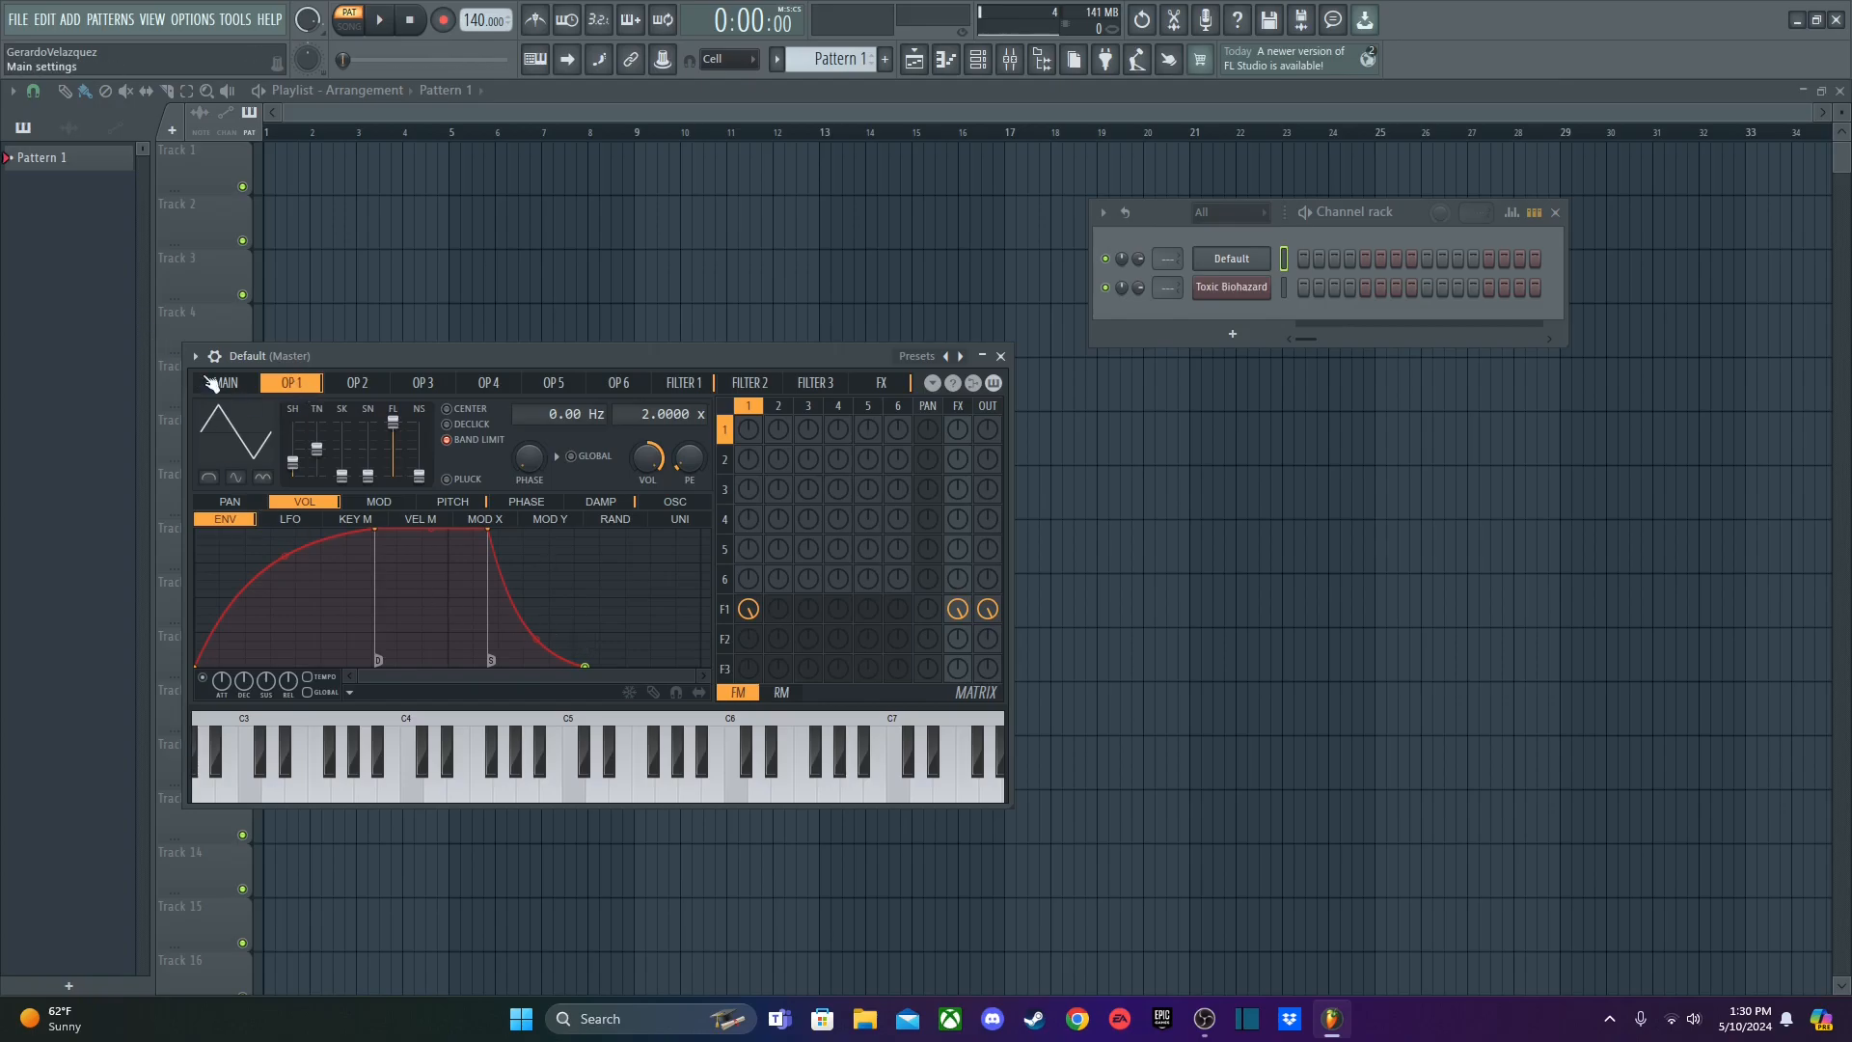
click(224, 381)
click(299, 383)
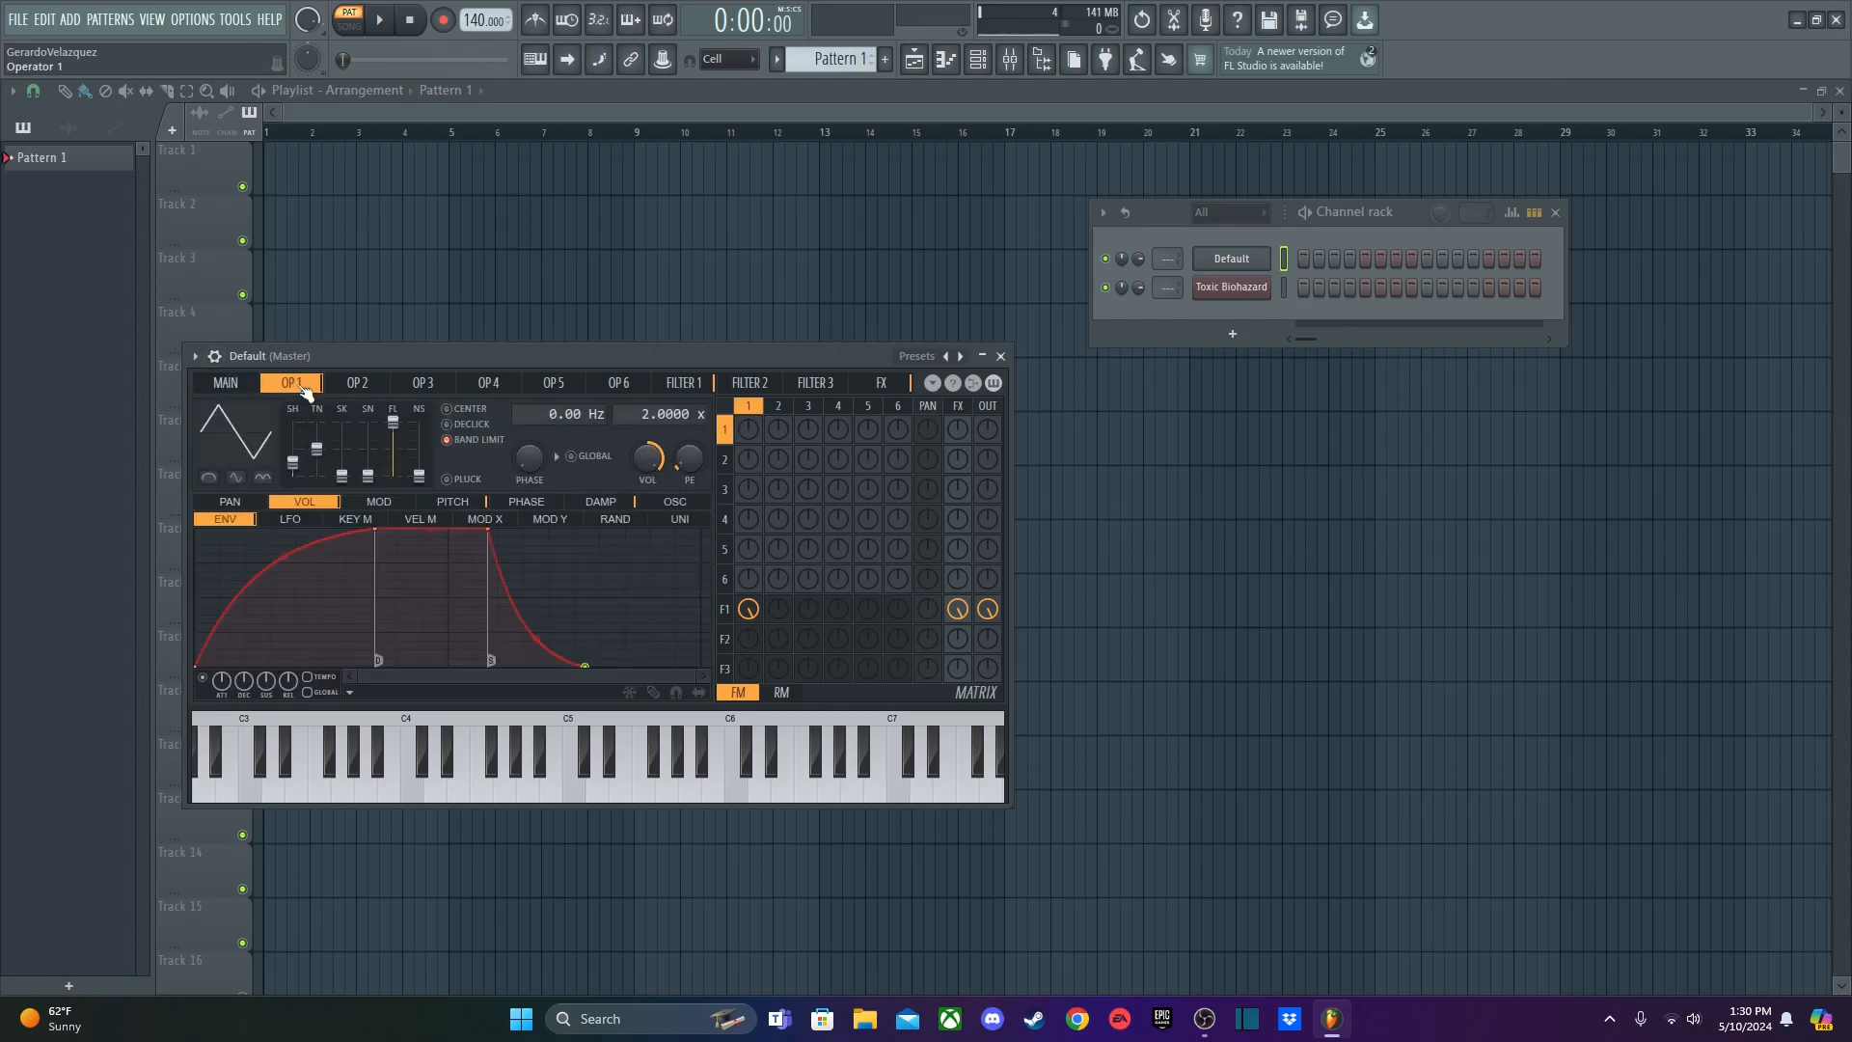
click(237, 384)
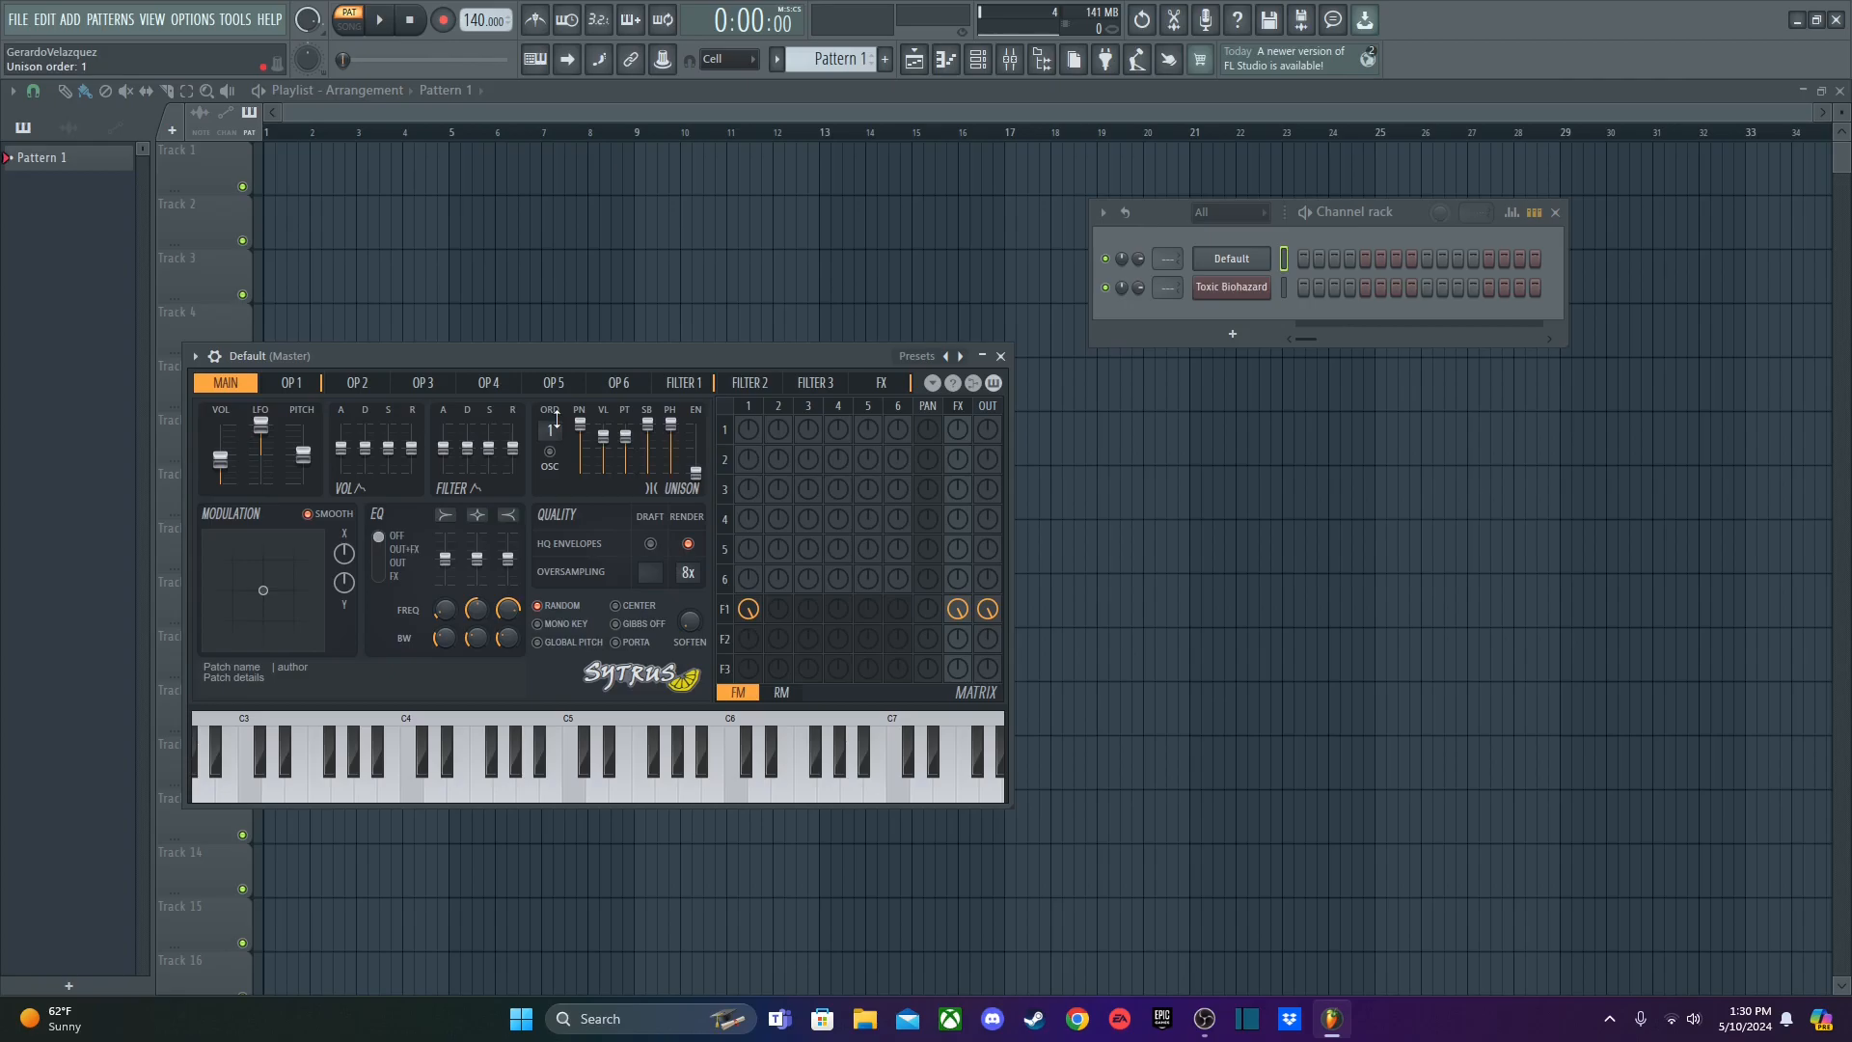
- Enable playing notes from the computer keyboard and audition a chord of C5, E5, G5, A5 and B5 with unison order 1
click(538, 61)
key(z)
key(c)
key(b)
key(n)
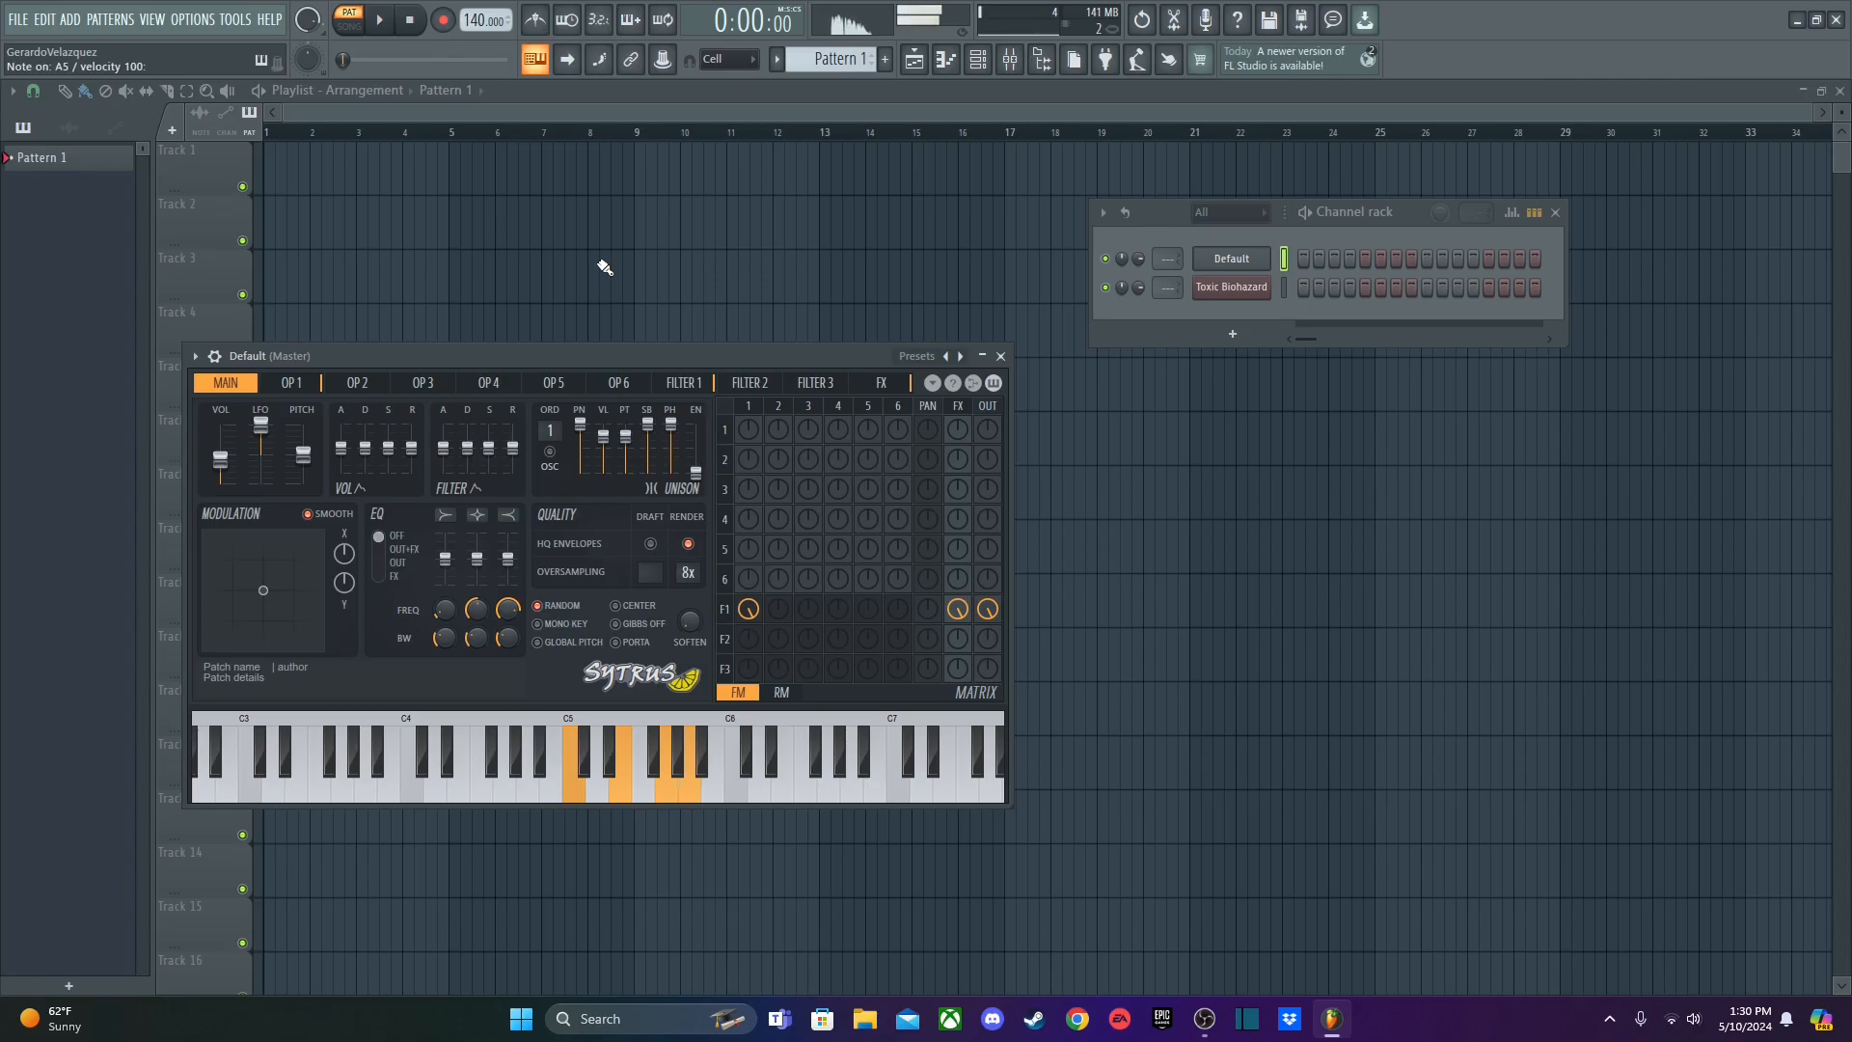
key(m)
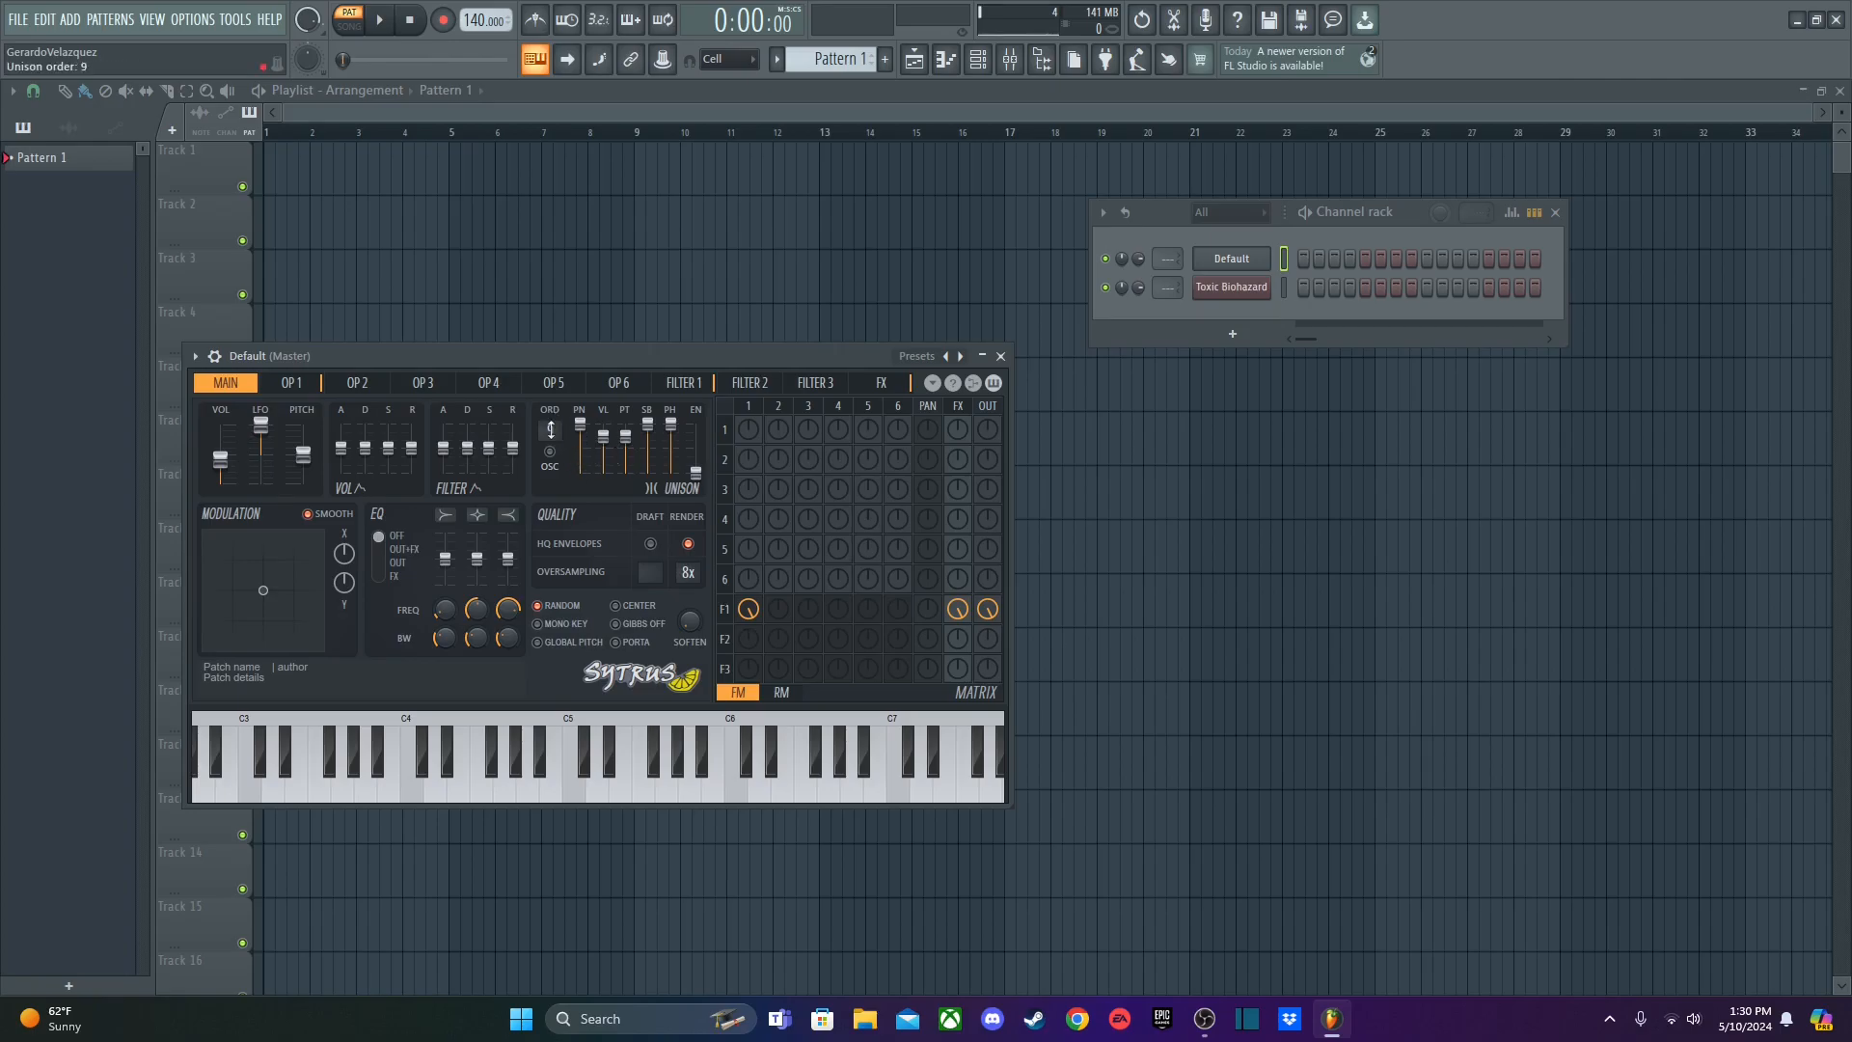
- With the unison order at 9, audition a C5, D#5, G5, A#5 and D6 chord and a second, wider chord
key(z)
key(d)
key(b)
key(j)
key(period)
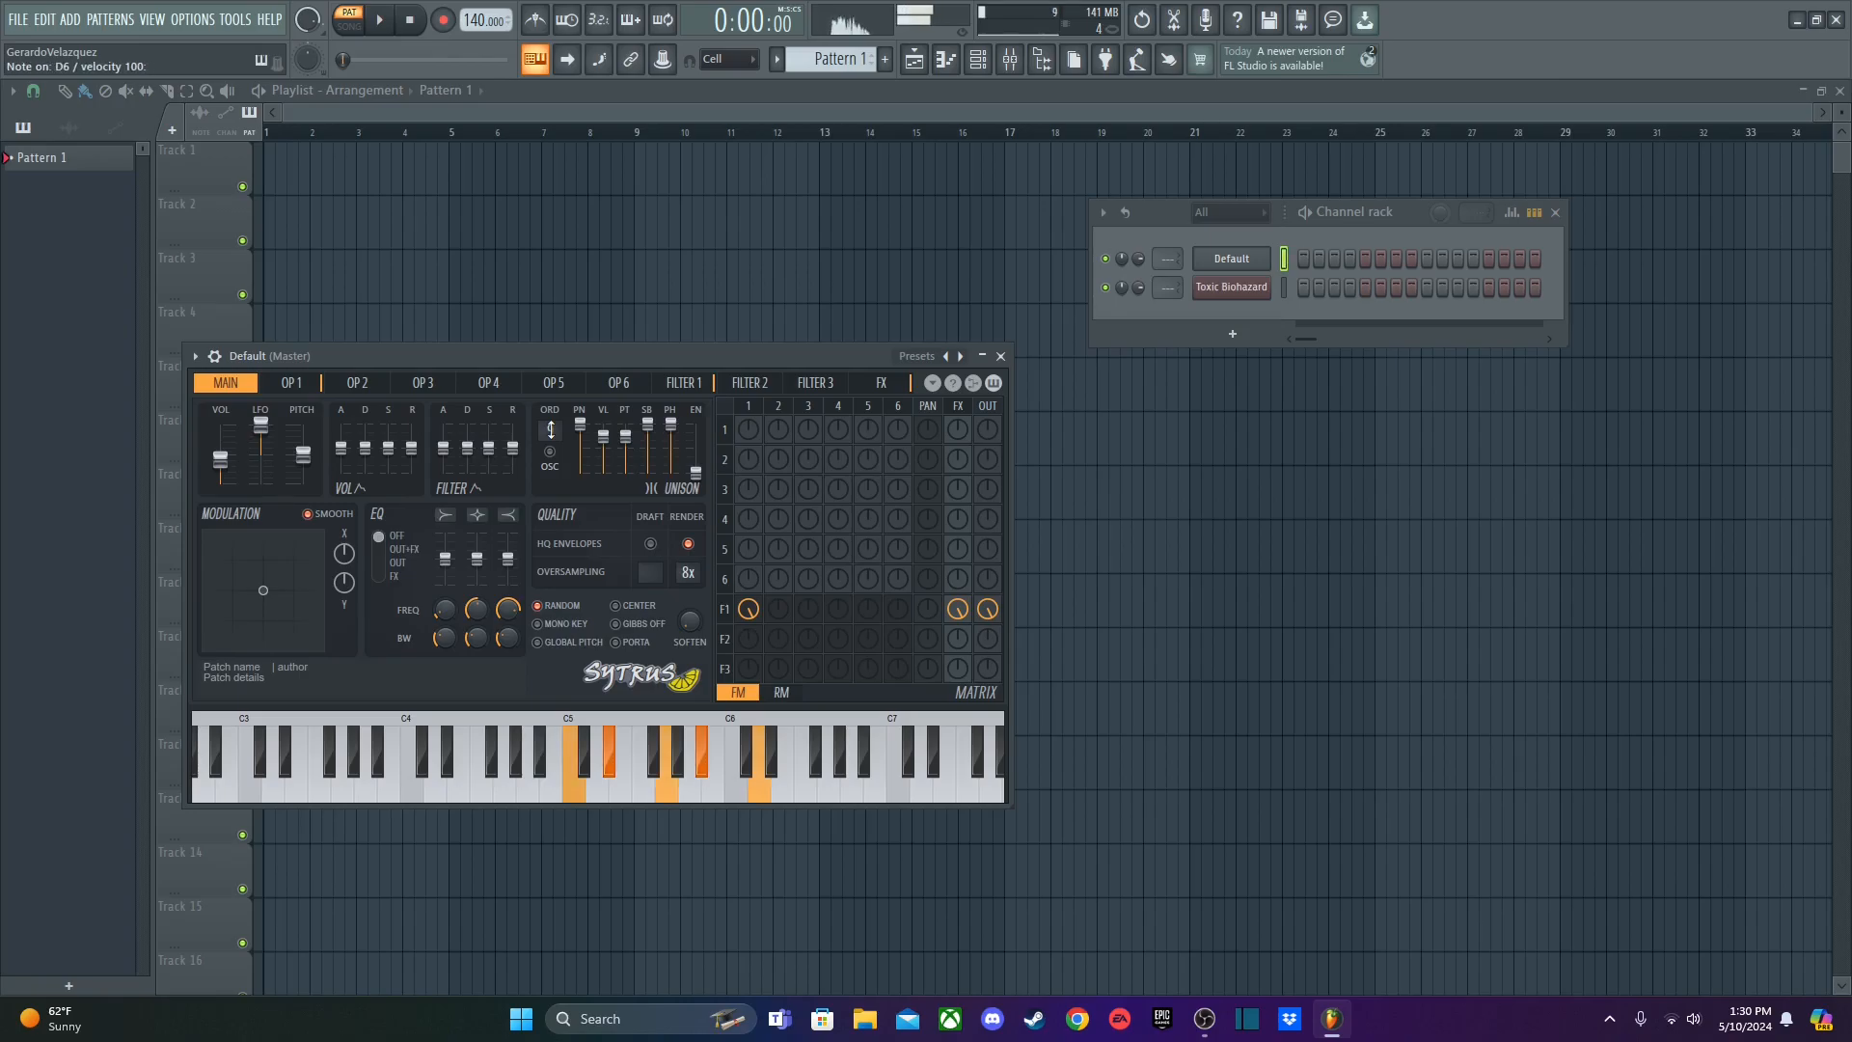
key(z)
key(b)
key(x)
key(v)
key(n)
key(comma)
key(slash)
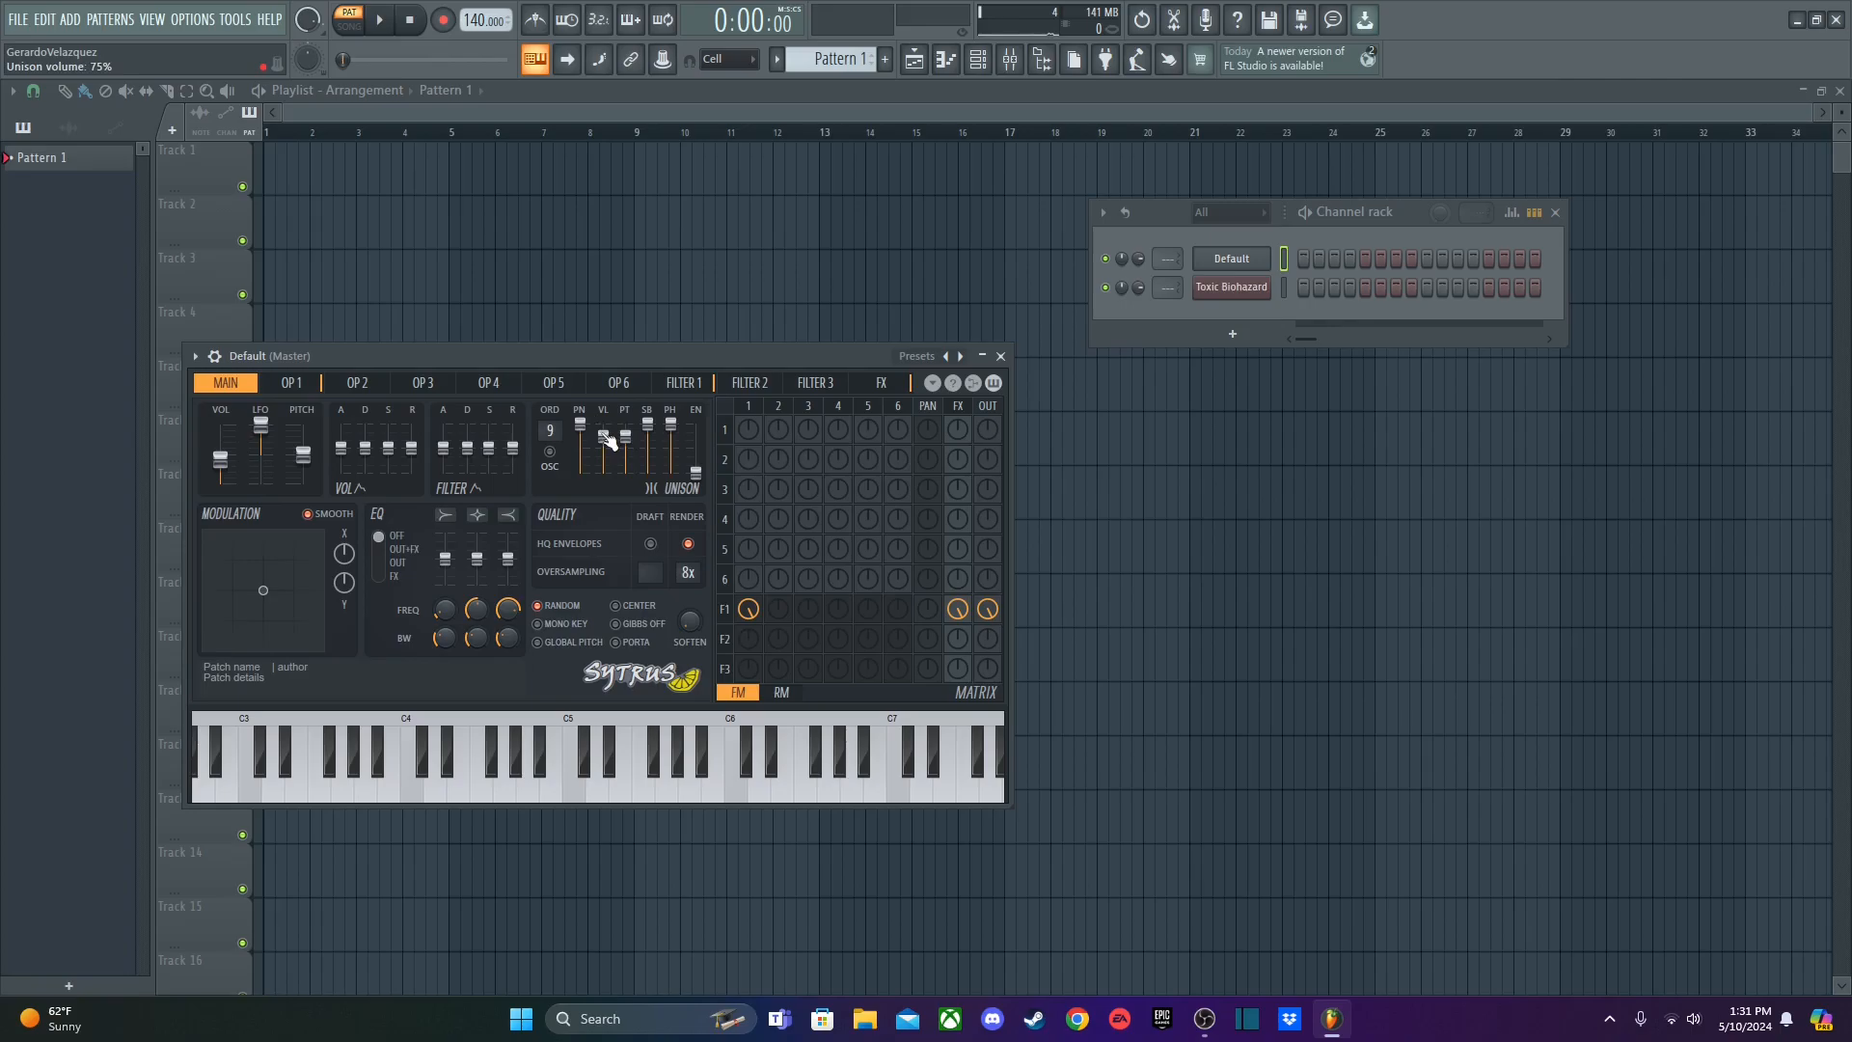
- Raise the unison volume to maximum, audition a C5, D#5 and G5 chord, and return the volume to 75%
mouse_move(602, 436)
mouse_down()
mouse_move(608, 480)
mouse_move(603, 423)
mouse_up()
key(q)
key(3)
key(t)
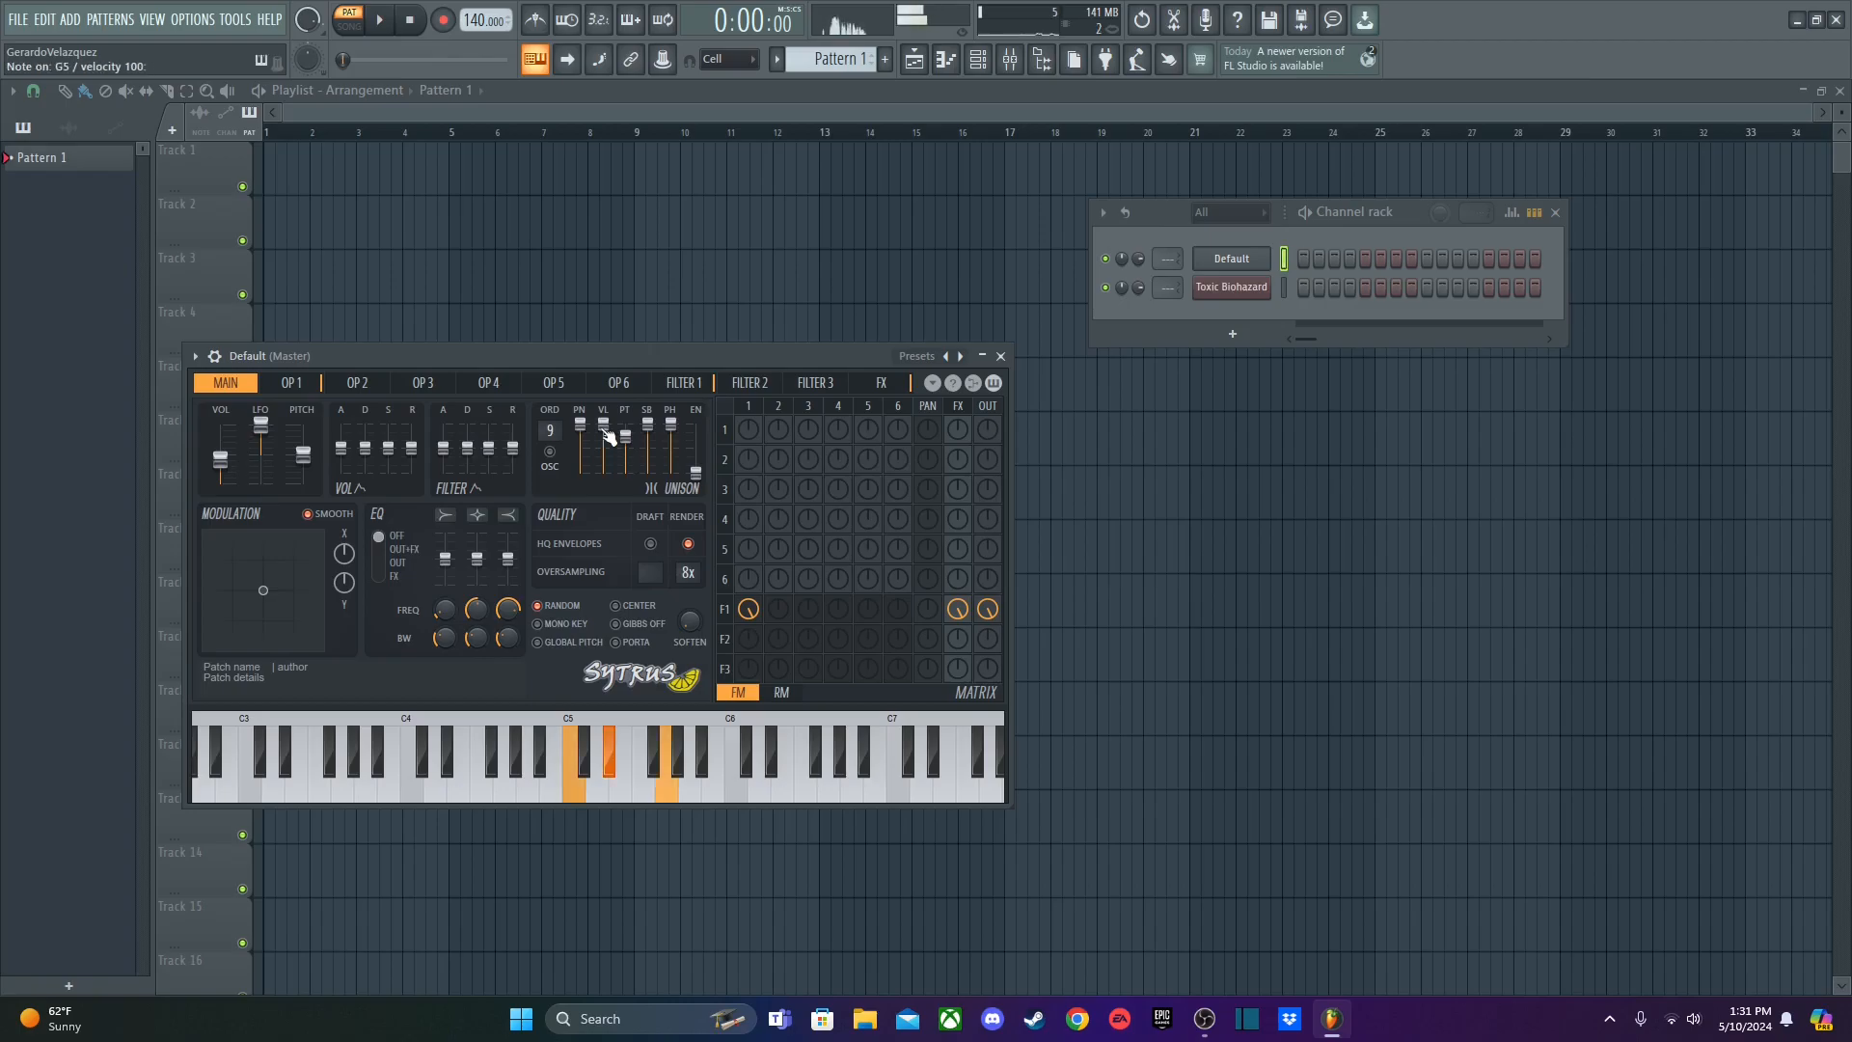
drag(603, 422, 603, 434)
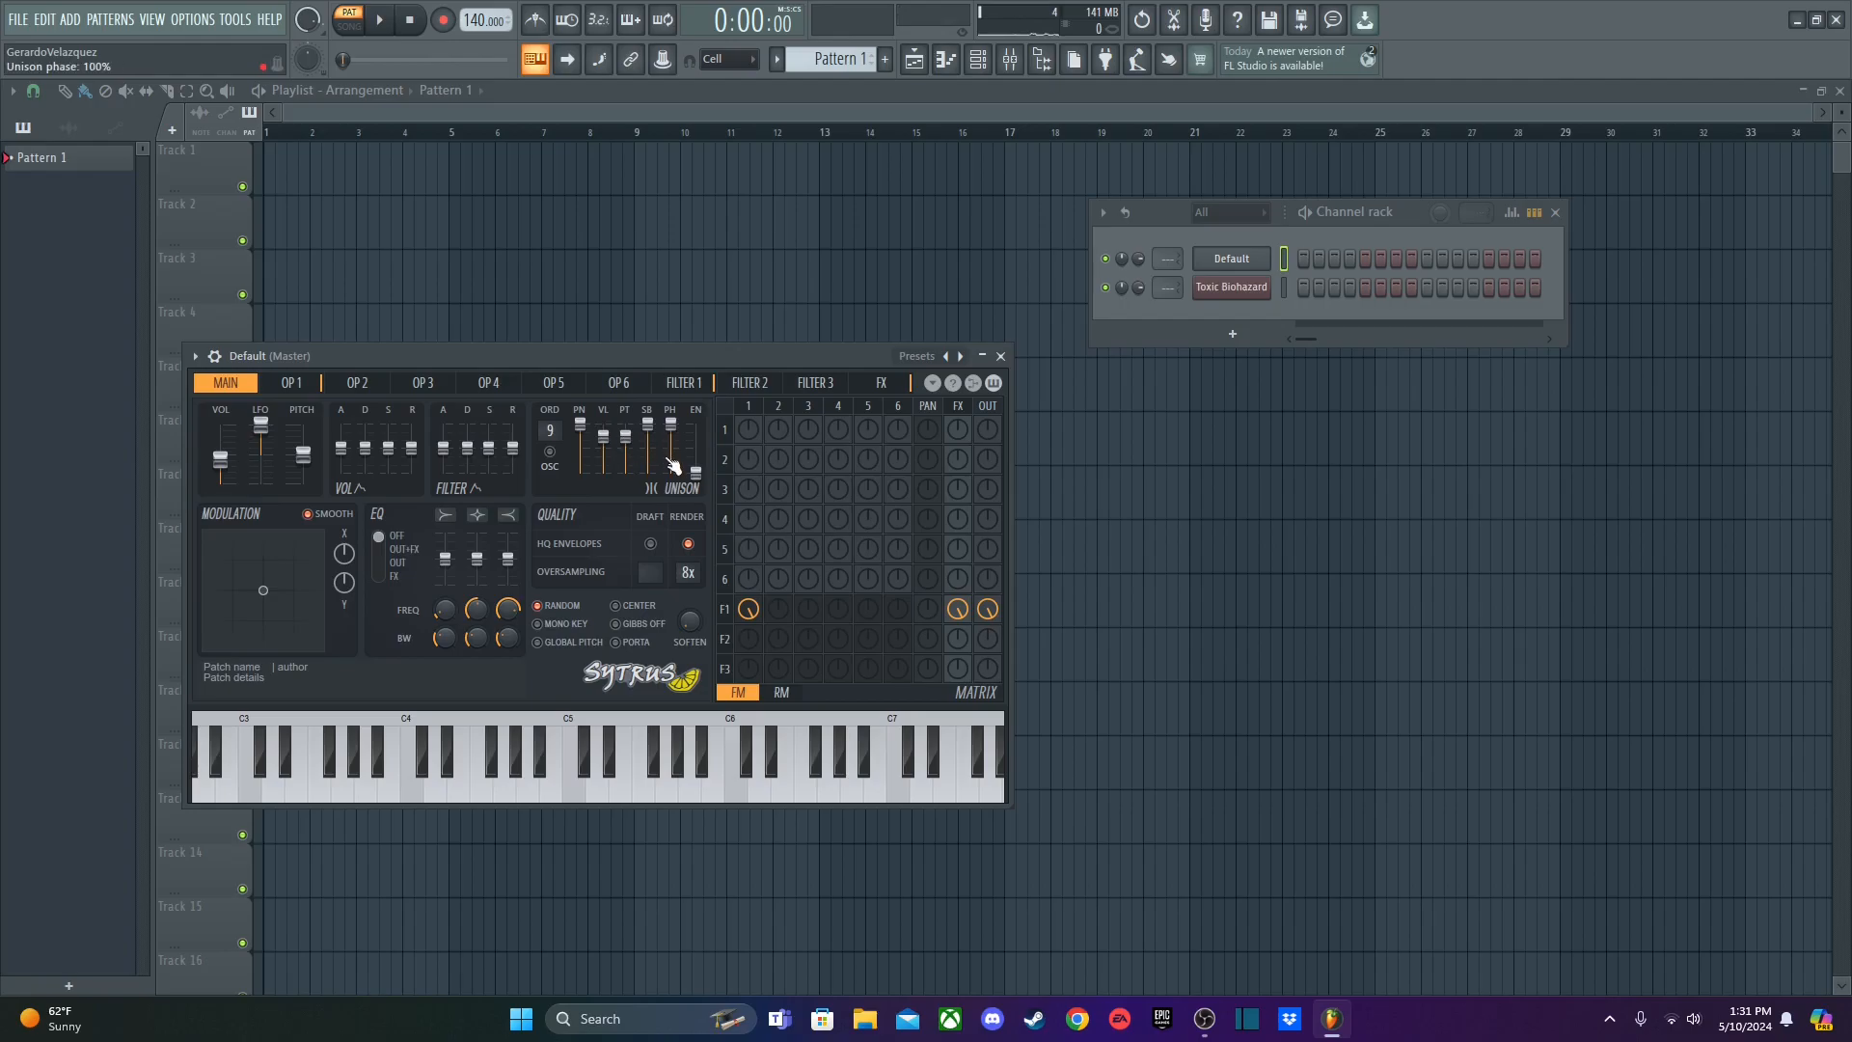
- Raise the unison pitch level, audition a C5, D#5 and G5 chord, and return the level to its original setting
mouse_move(633, 442)
mouse_down()
mouse_move(625, 465)
mouse_move(625, 431)
mouse_up()
key(q)
key(3)
key(t)
mouse_move(625, 436)
mouse_down()
mouse_move(625, 461)
mouse_move(625, 436)
mouse_up()
- Lower the unison sub level to 0%, audition minor chords from C5 and C4, and return the sub level to maximum
mouse_move(648, 426)
mouse_down()
mouse_move(647, 473)
mouse_move(647, 425)
mouse_up()
drag(648, 424, 647, 474)
key(q)
key(3)
key(t)
key(z)
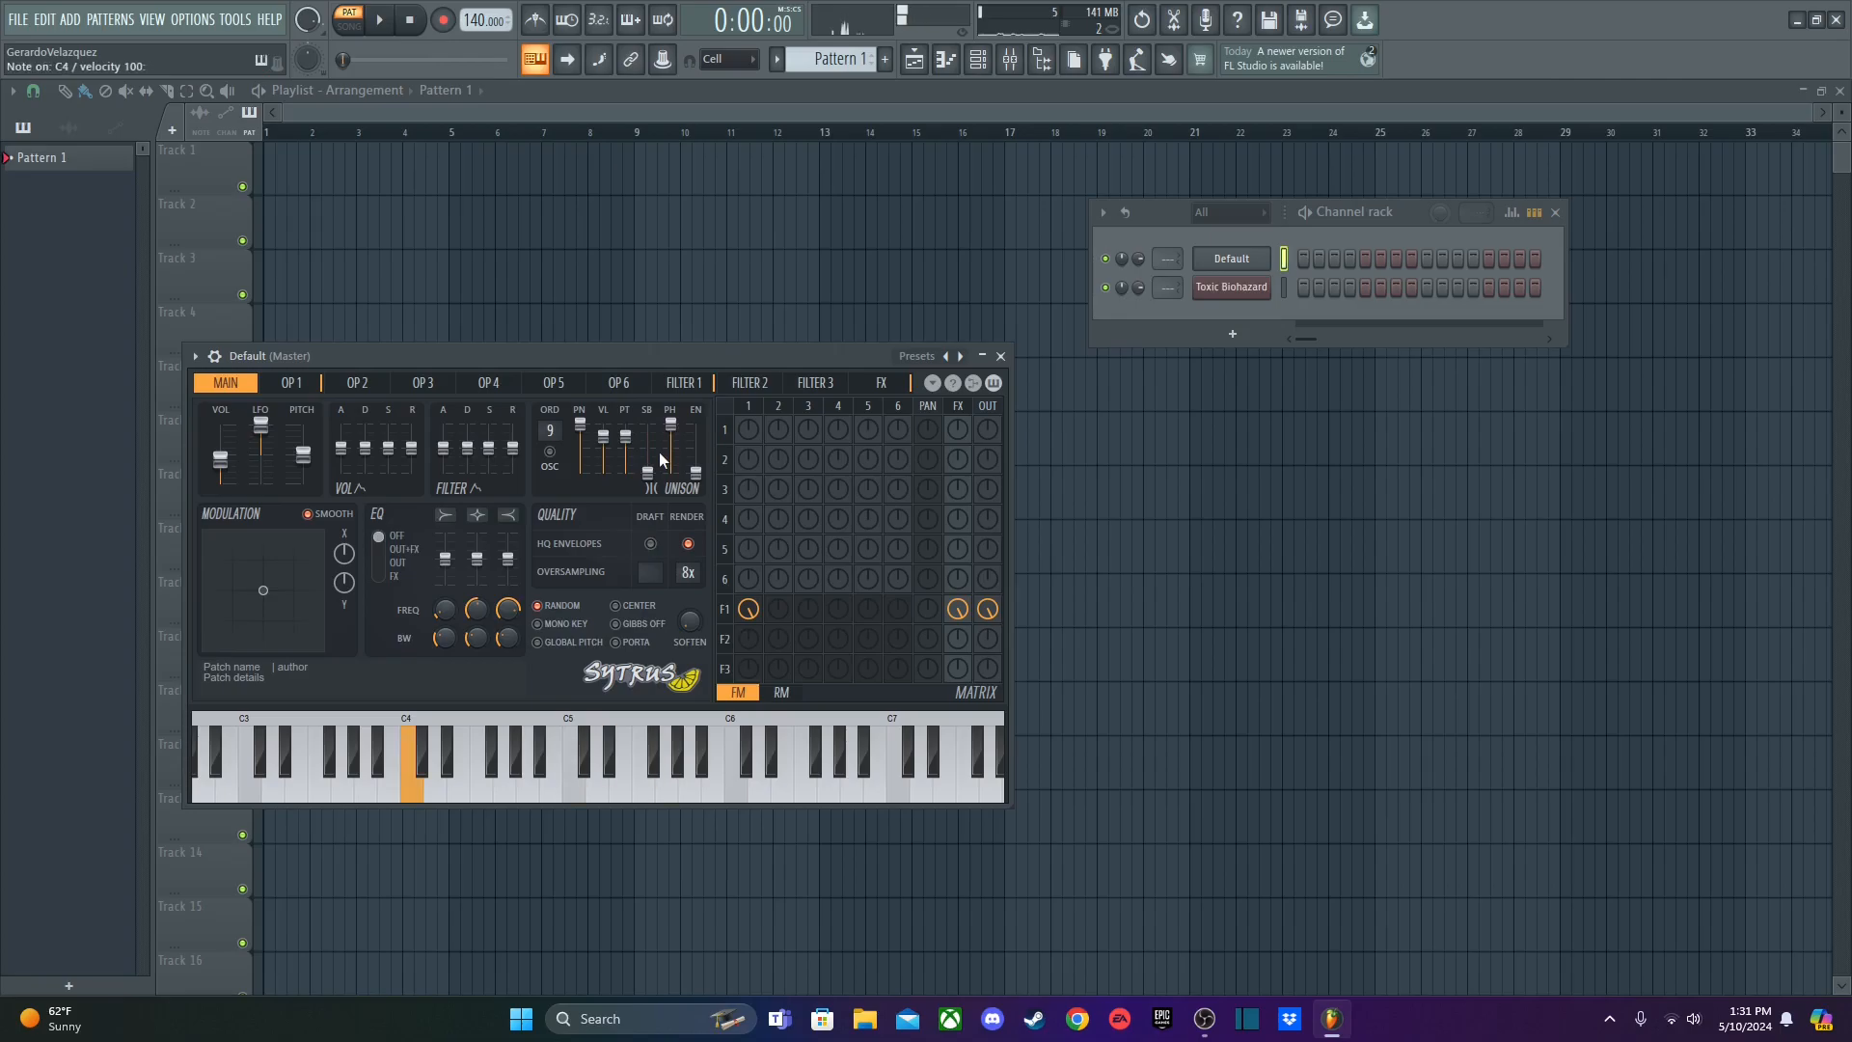
key(d)
key(b)
key(j)
key(w)
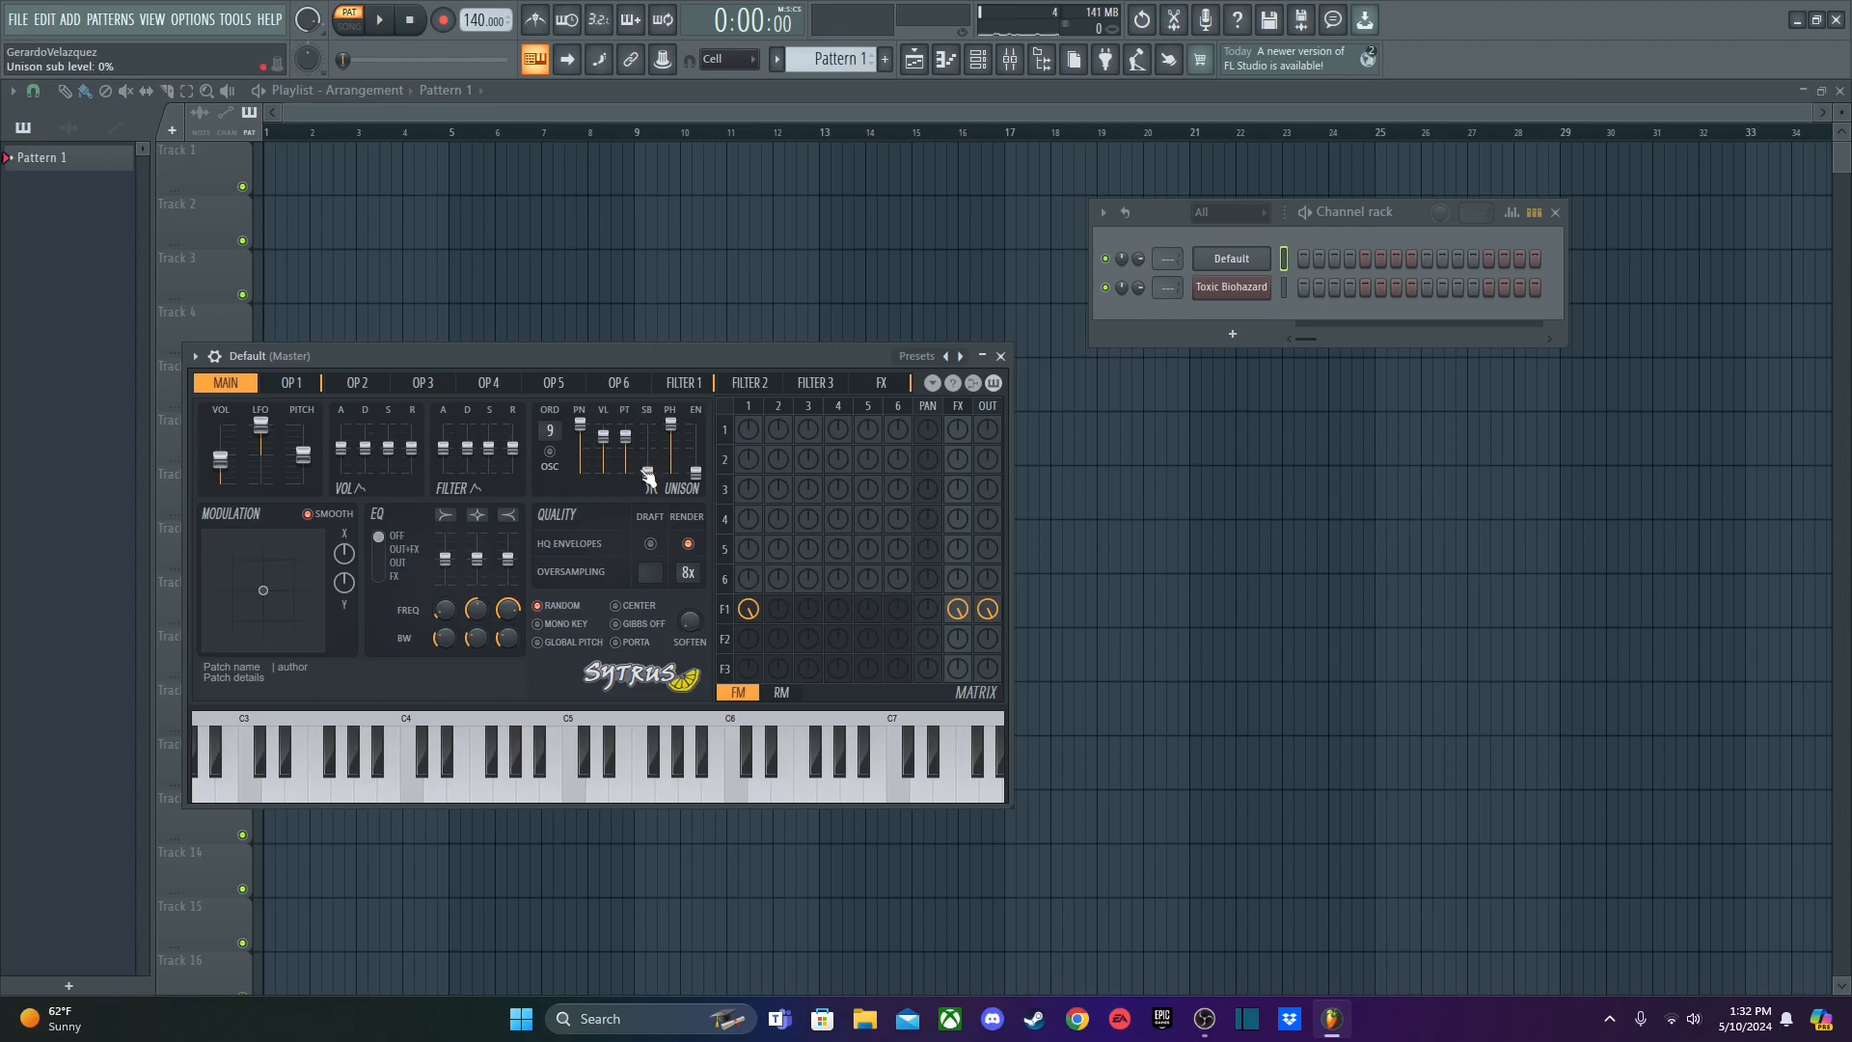
drag(647, 472, 647, 424)
- Lower the unison phase to minimum and audition a C5, E5 and G5 chord twice
drag(670, 424, 678, 475)
key(q)
key(e)
key(t)
key(q)
key(e)
key(t)
- Examine operator 1's waveform against the main settings, with the unison phase returned to 100%
click(293, 383)
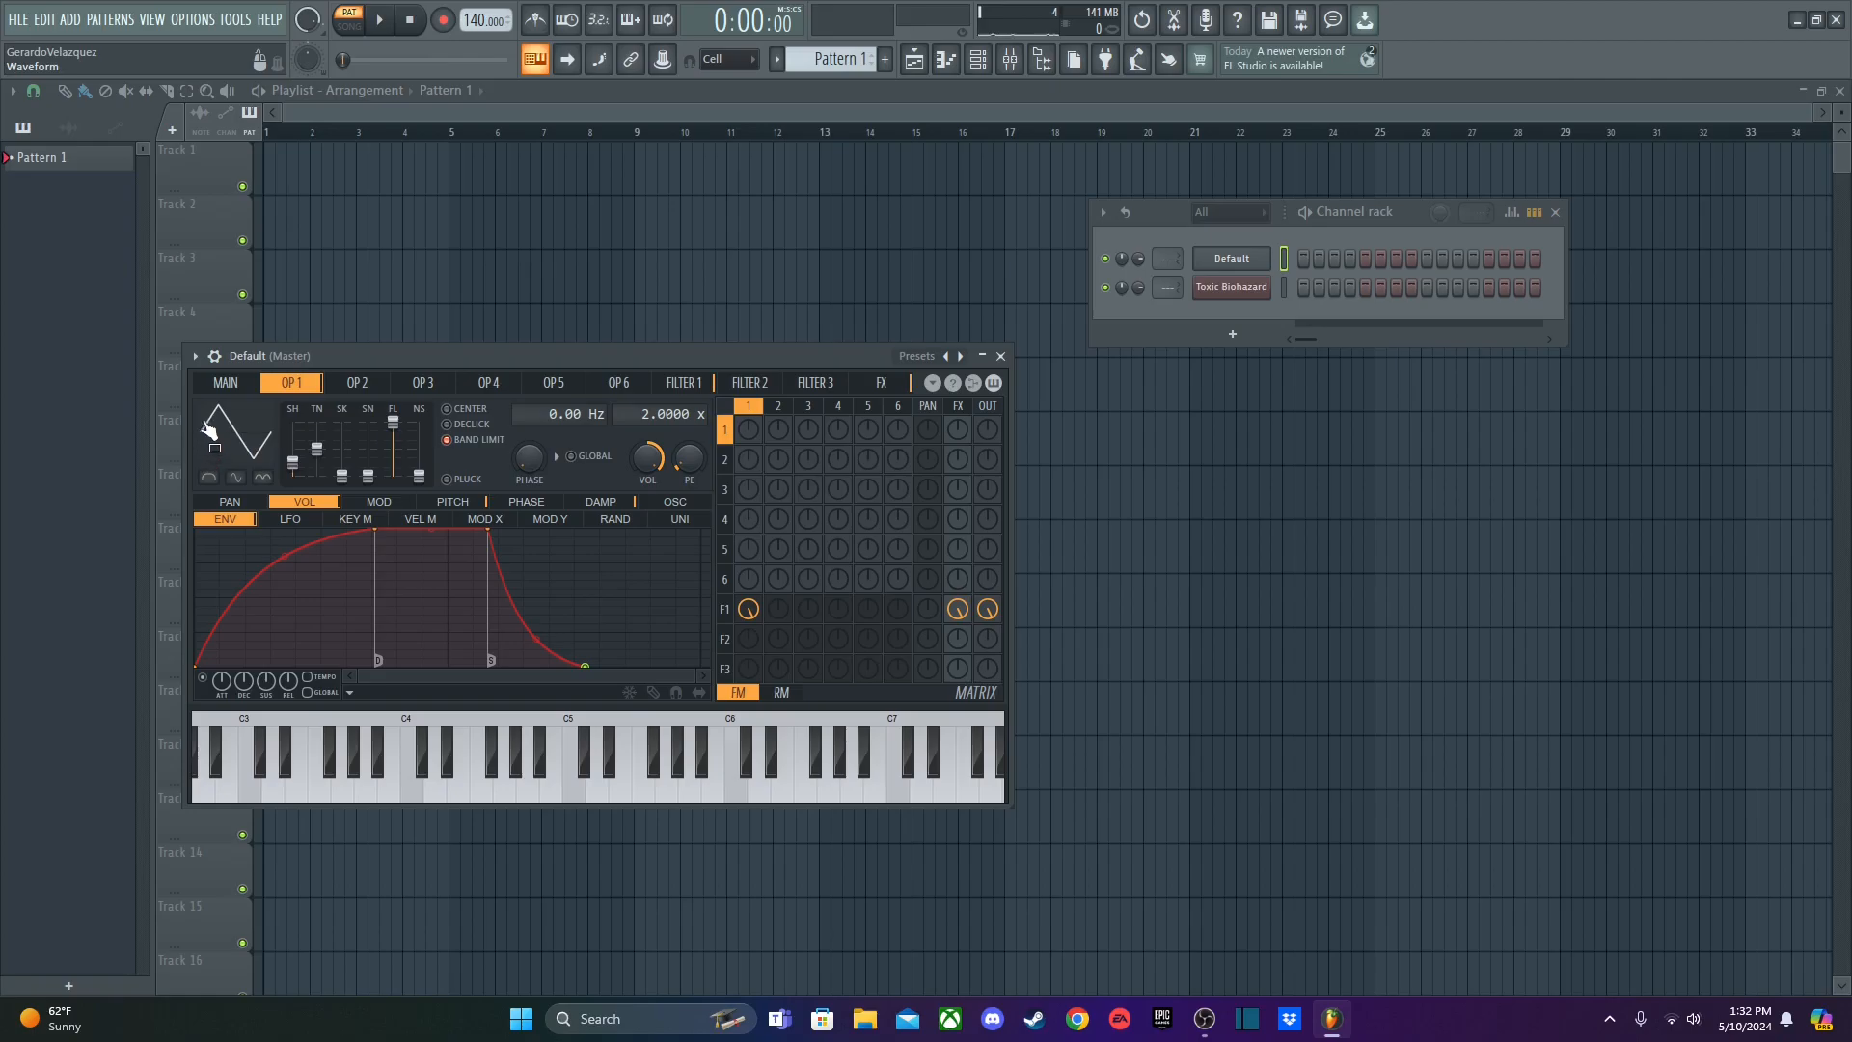
click(246, 385)
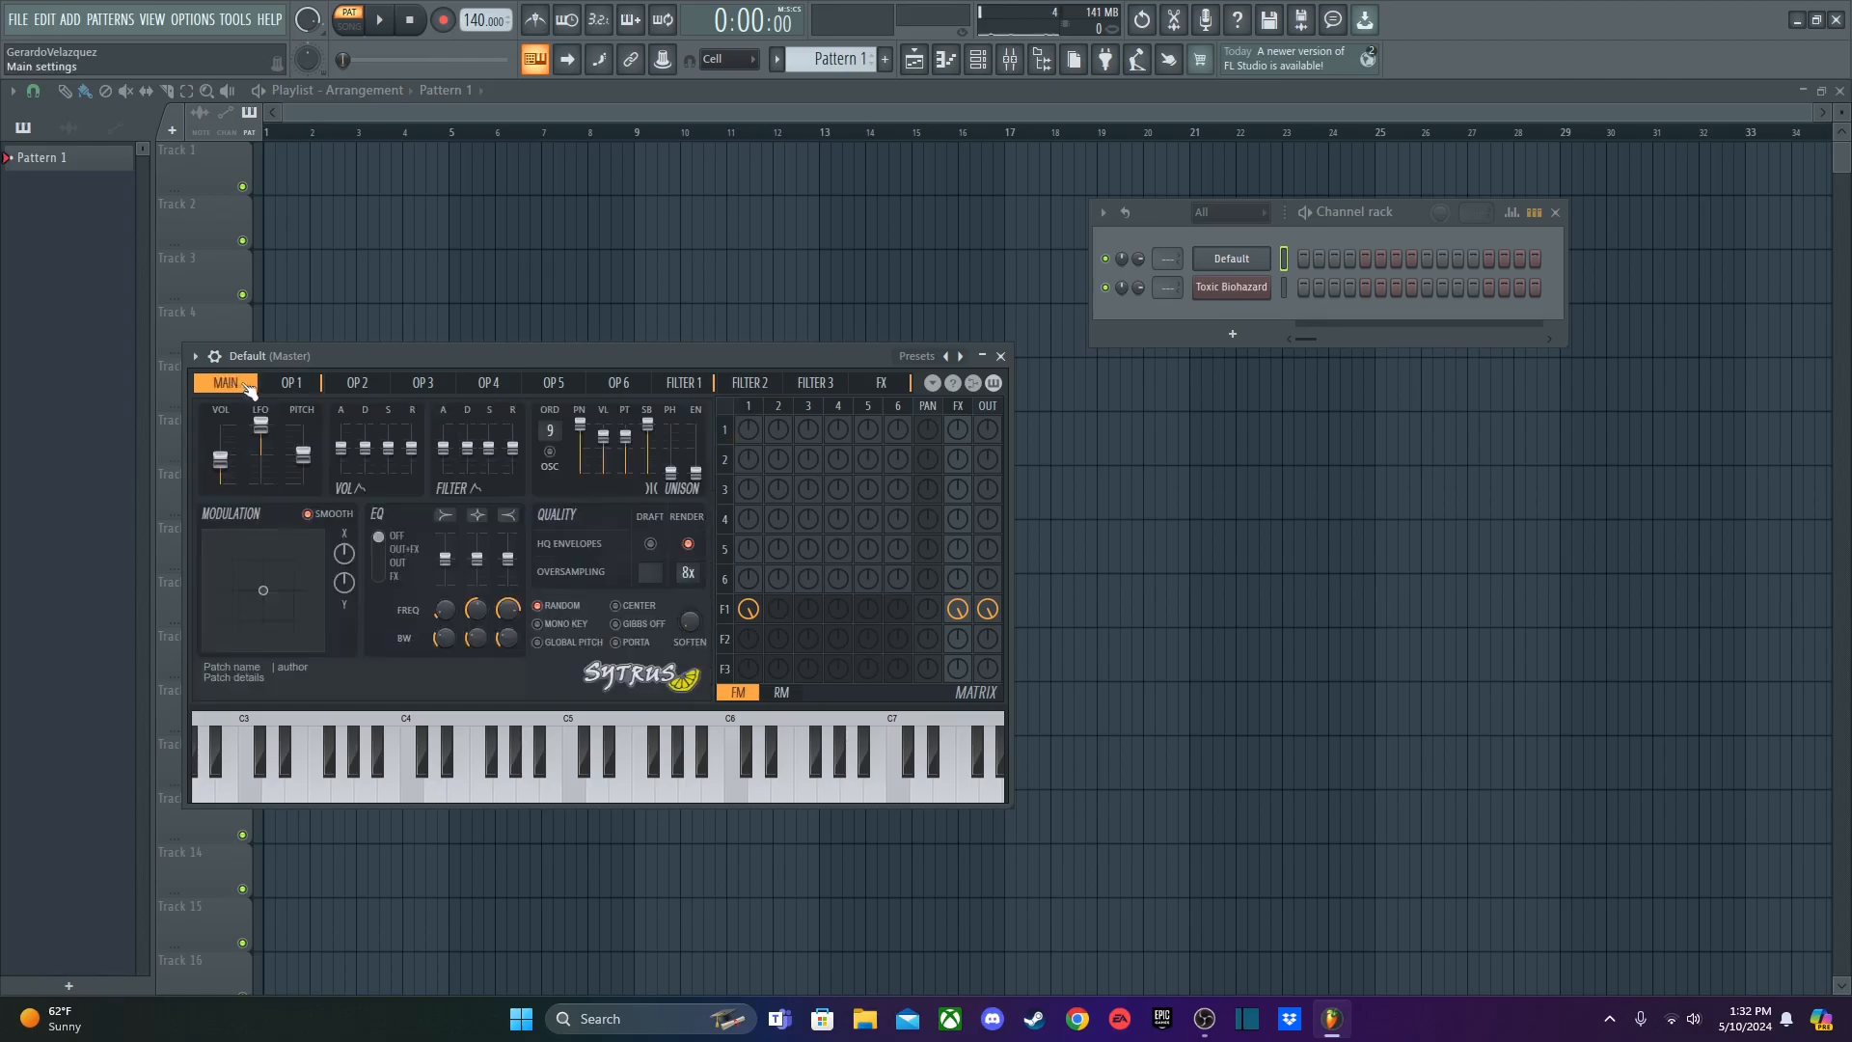
click(290, 383)
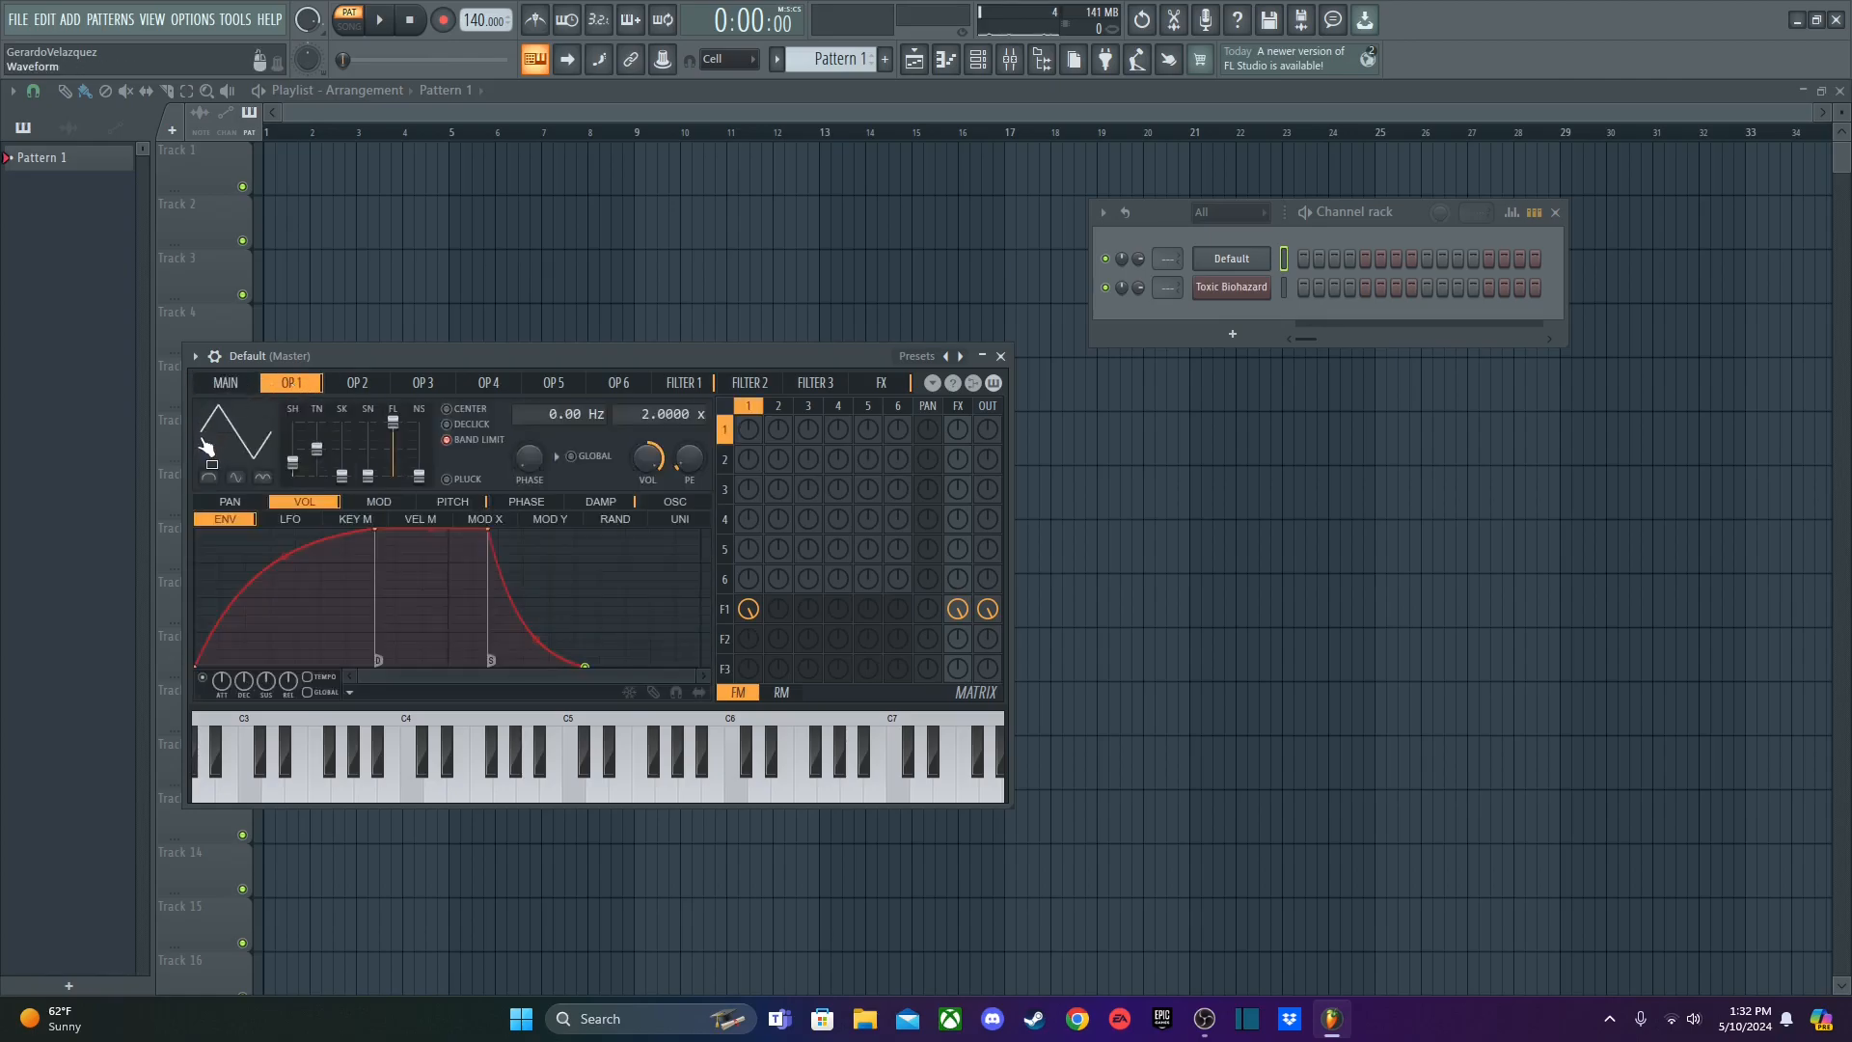
click(225, 383)
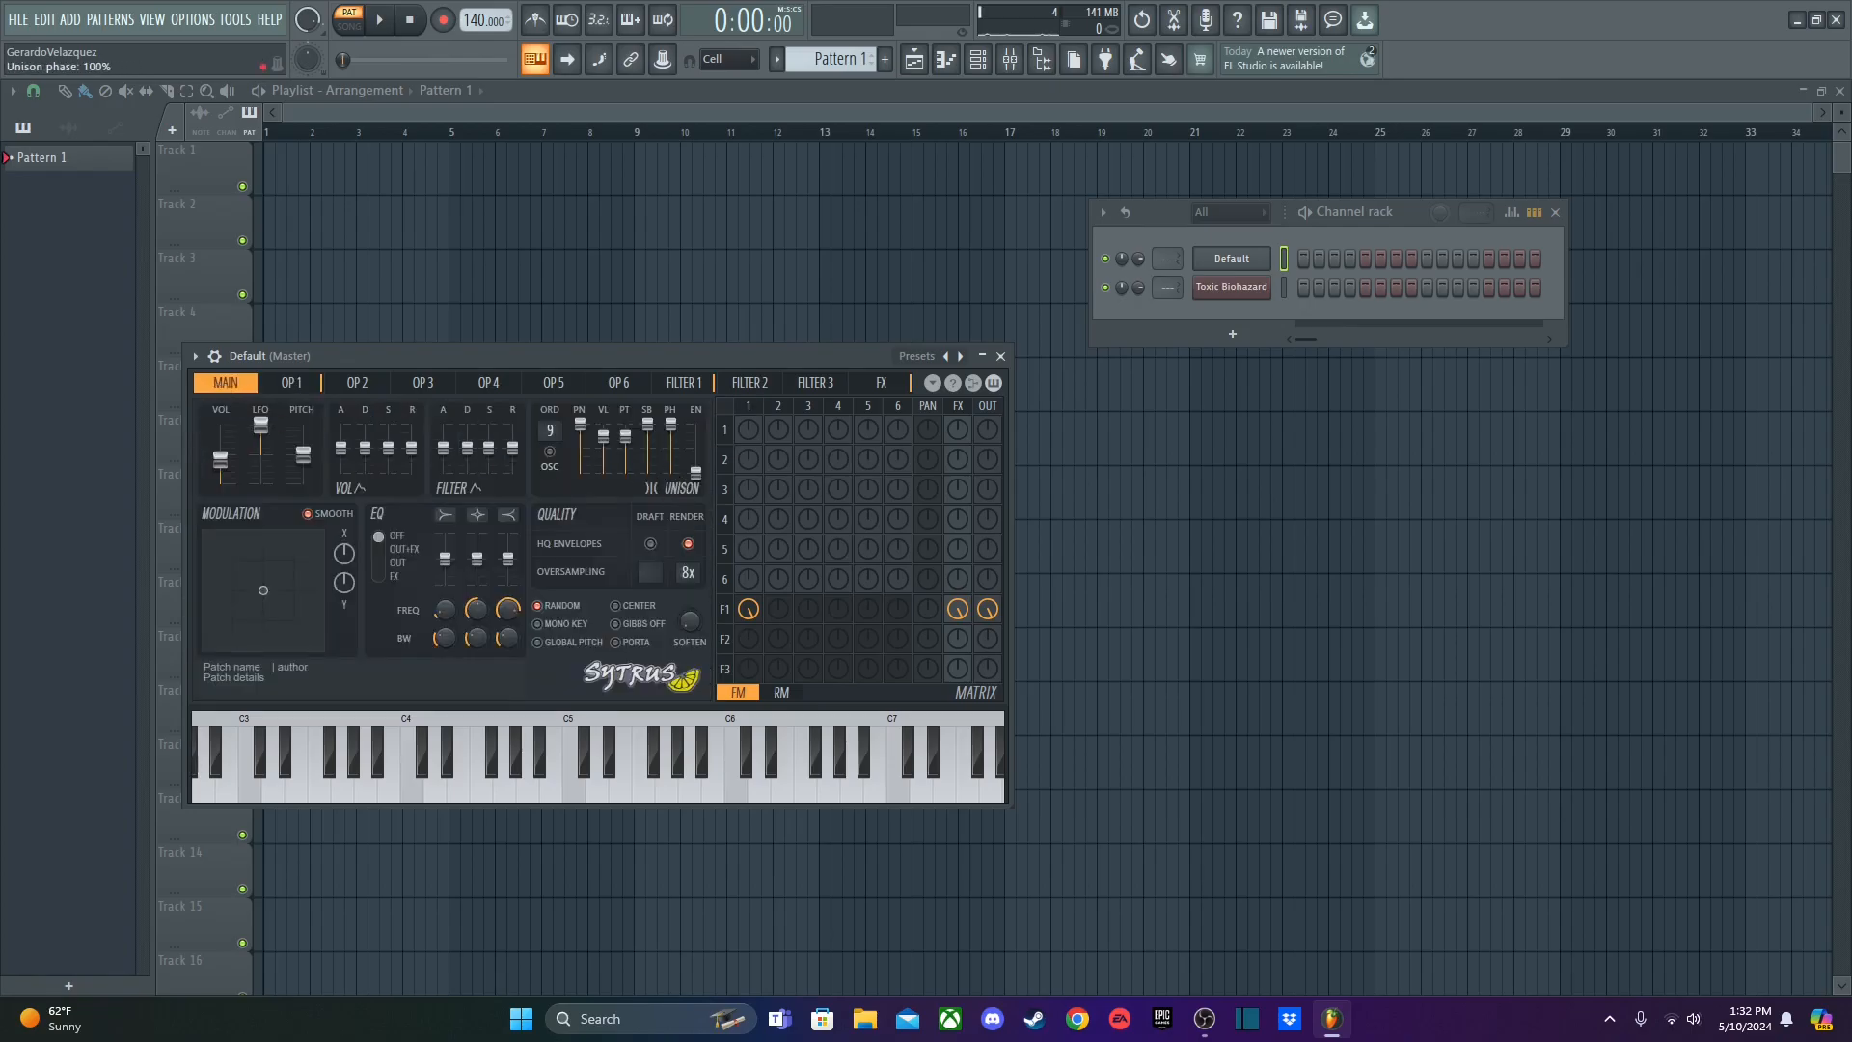
click(295, 385)
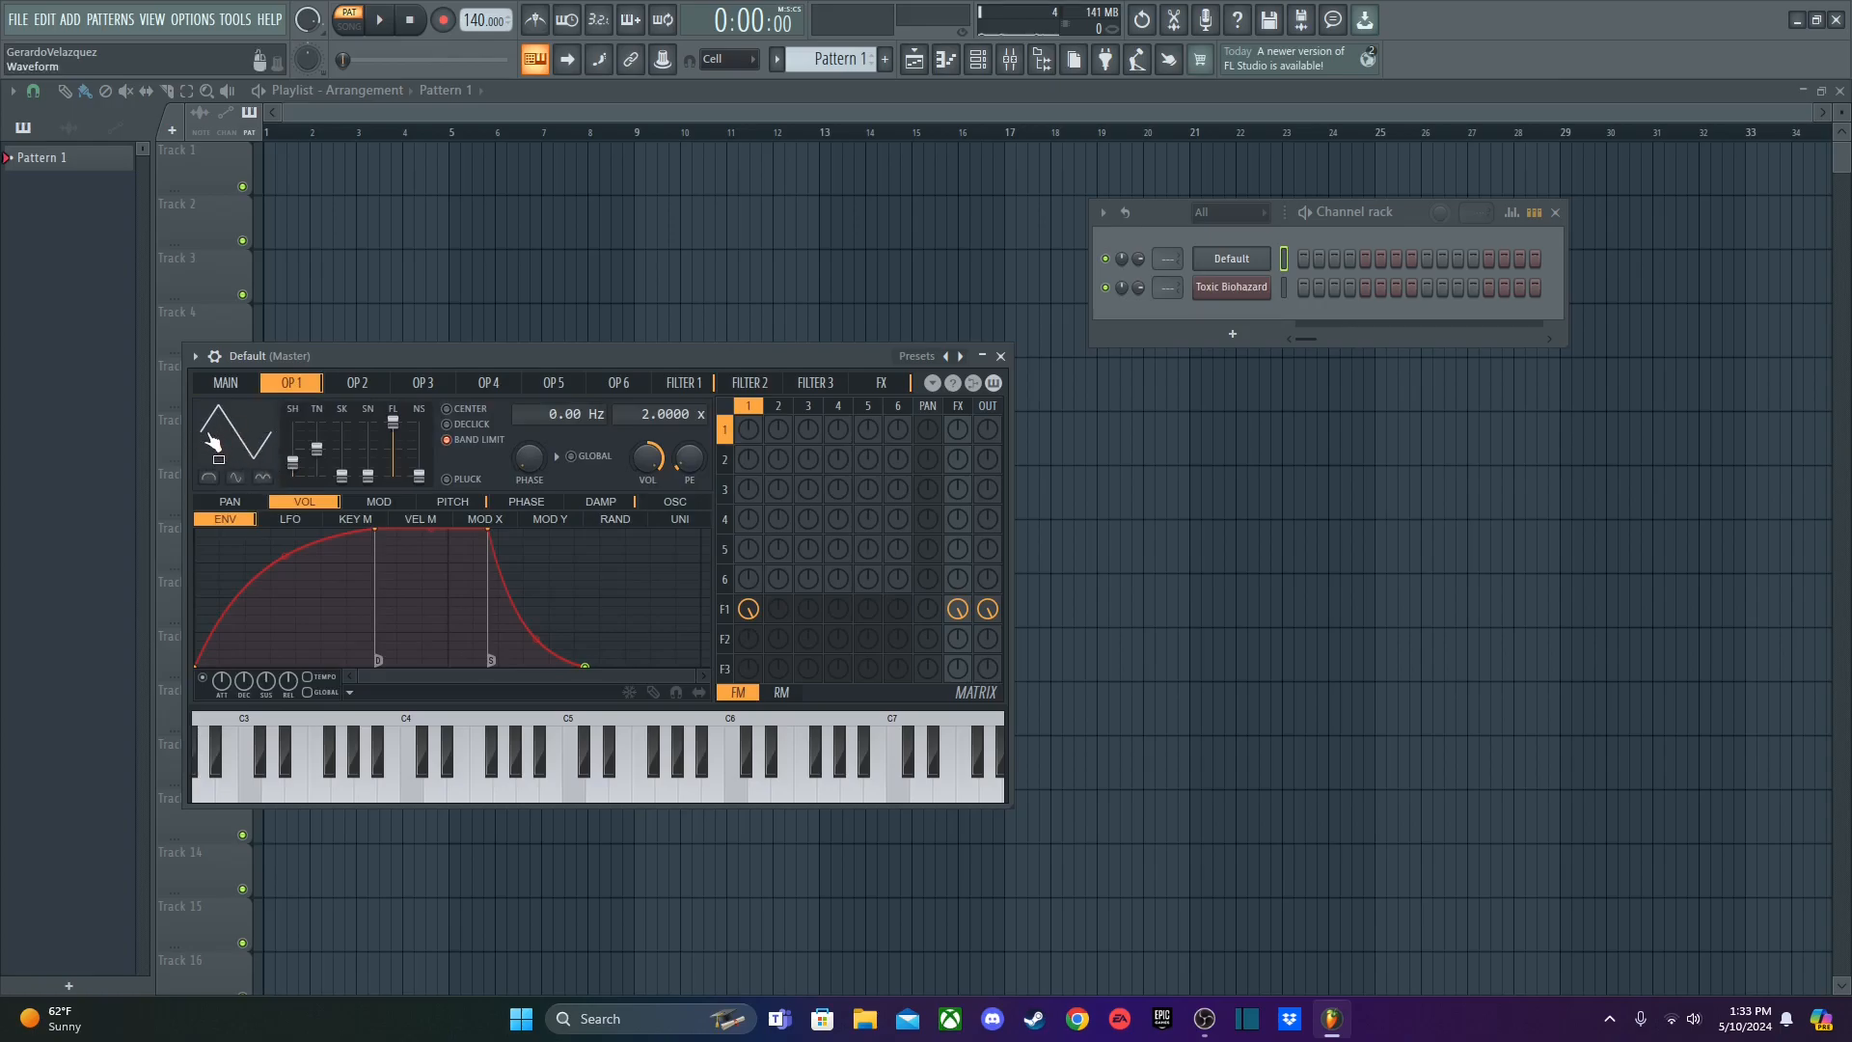
click(227, 385)
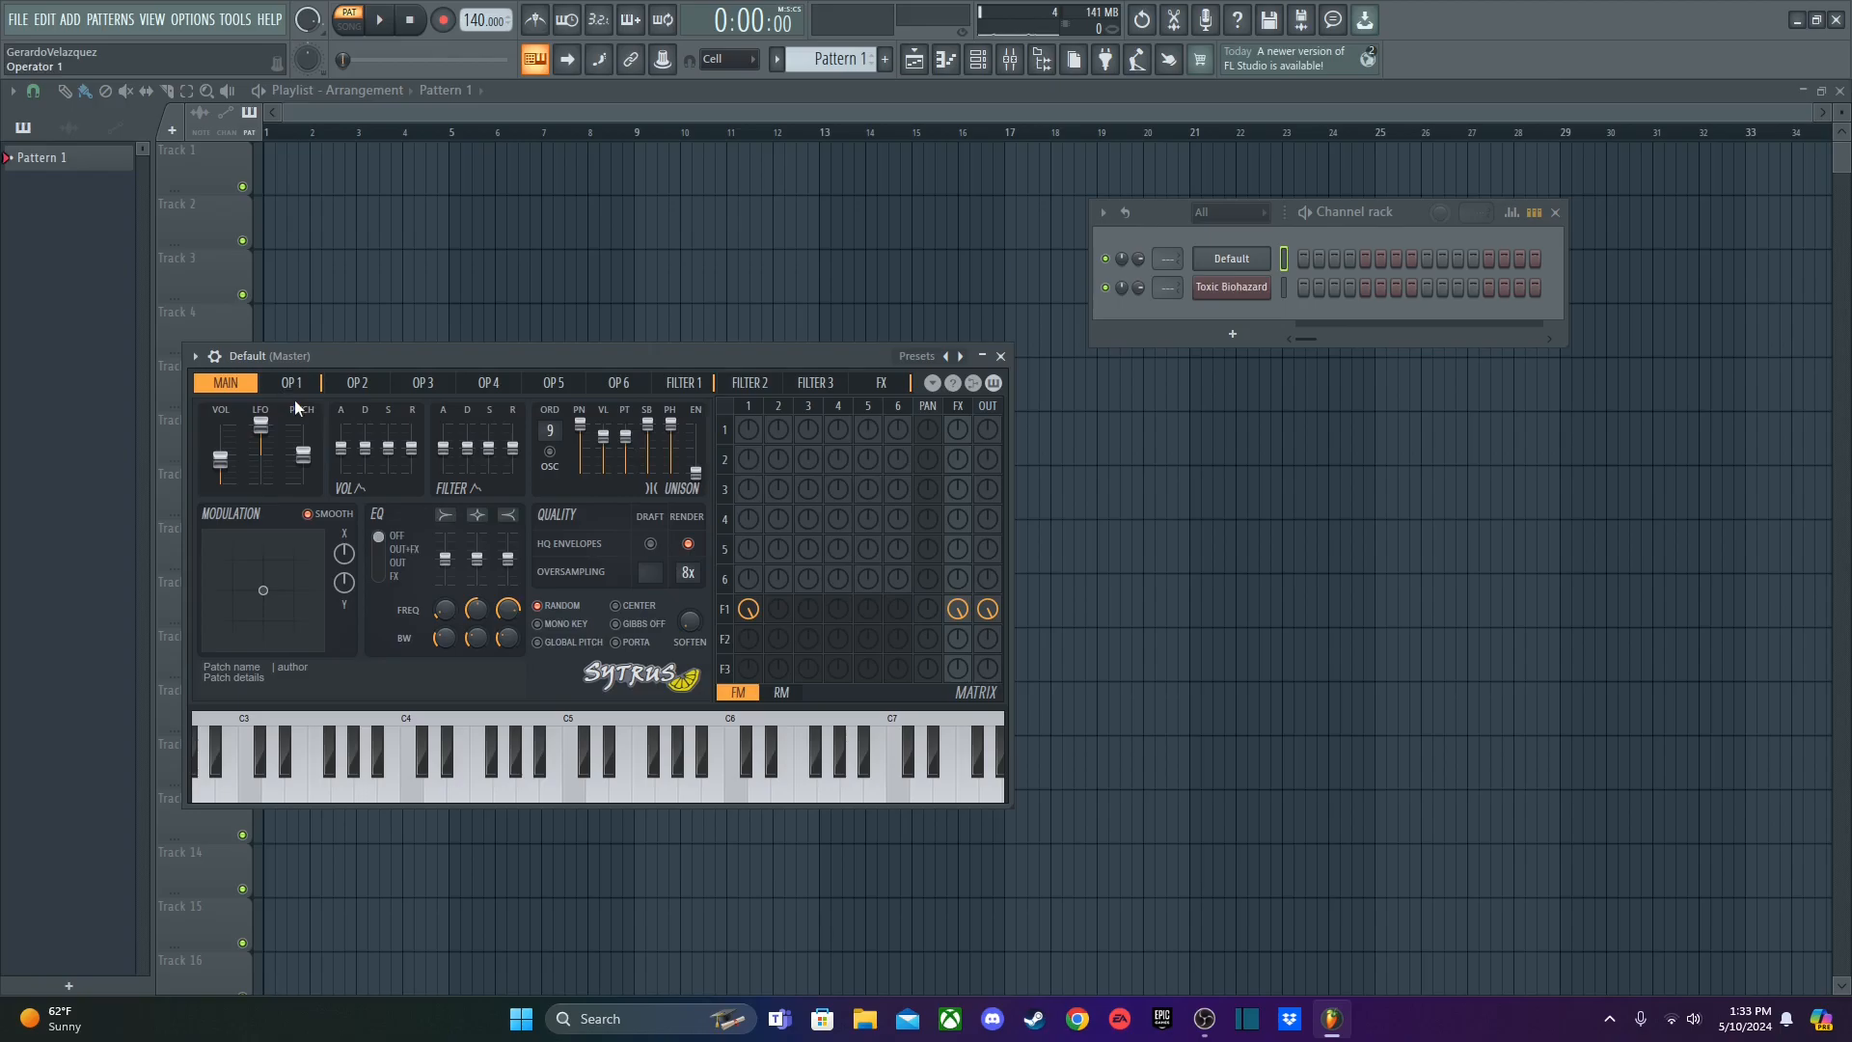
- Raise the unison envelope variation to 47% and higher, auditioning a C5, E5 and G5 chord before and after
key(z)
key(c)
key(b)
drag(696, 473, 696, 434)
key(z)
key(c)
key(b)
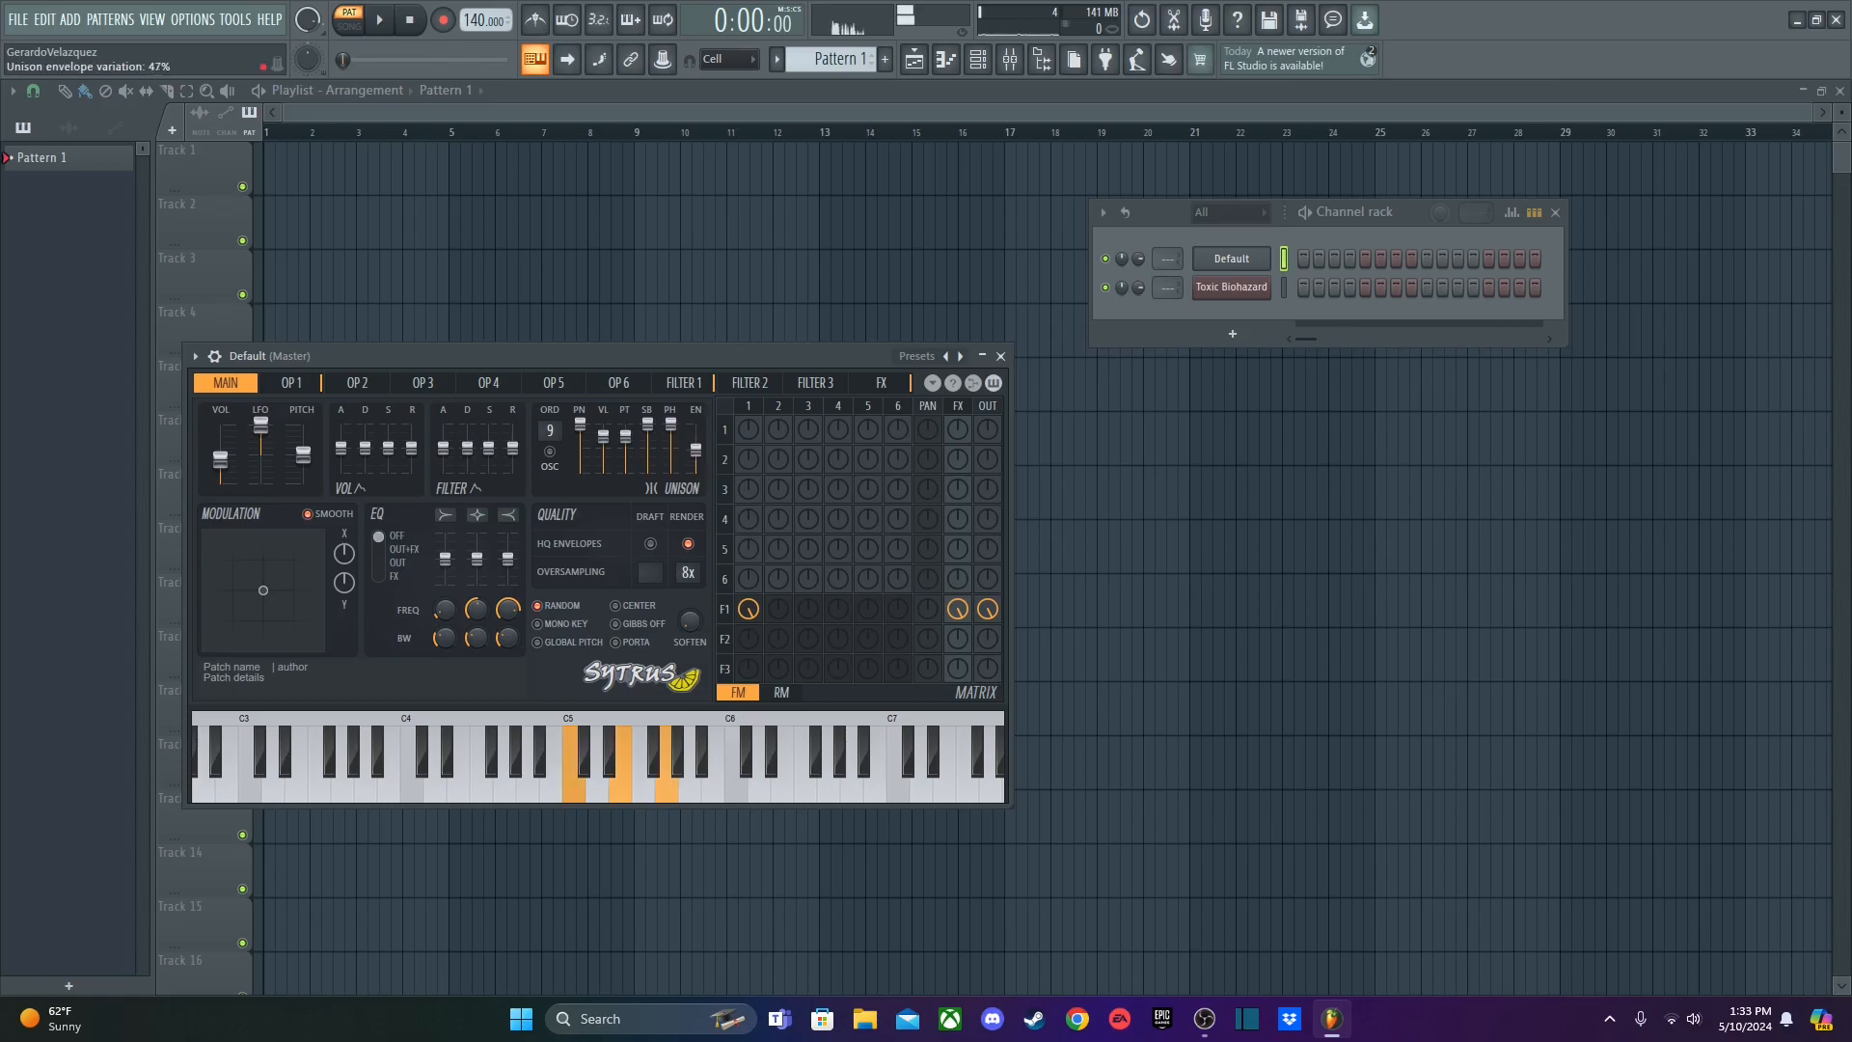
key(z)
key(c)
key(b)
key(z)
key(c)
key(b)
- Return the unison envelope variation to minimum and repeat the C5, E5 and G5 chord several times
drag(696, 424, 695, 473)
key(z)
key(c)
key(b)
key(z)
key(c)
key(b)
key(z)
key(c)
key(b)
key(z)
key(c)
key(b)
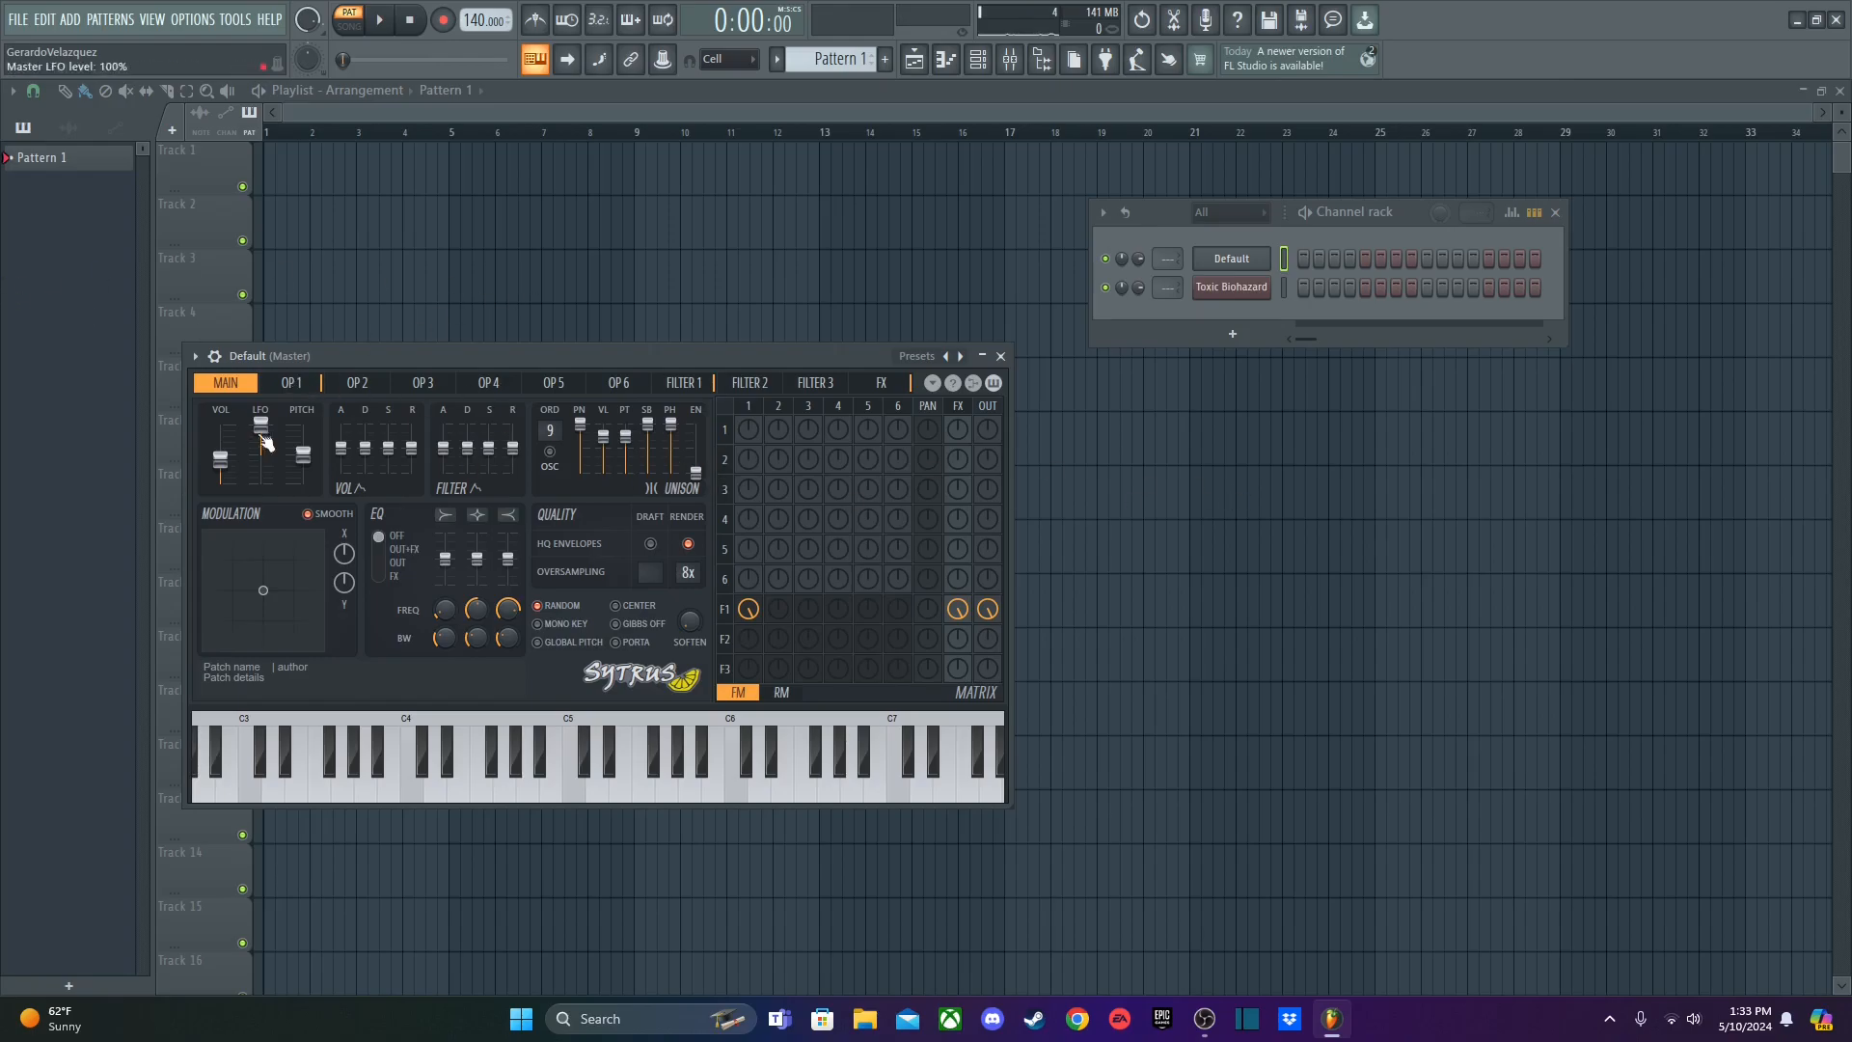
- Show operator 1's settings, select the Triangle waveform, and audition a C5, D#5, G5 and A#5 chord
click(307, 389)
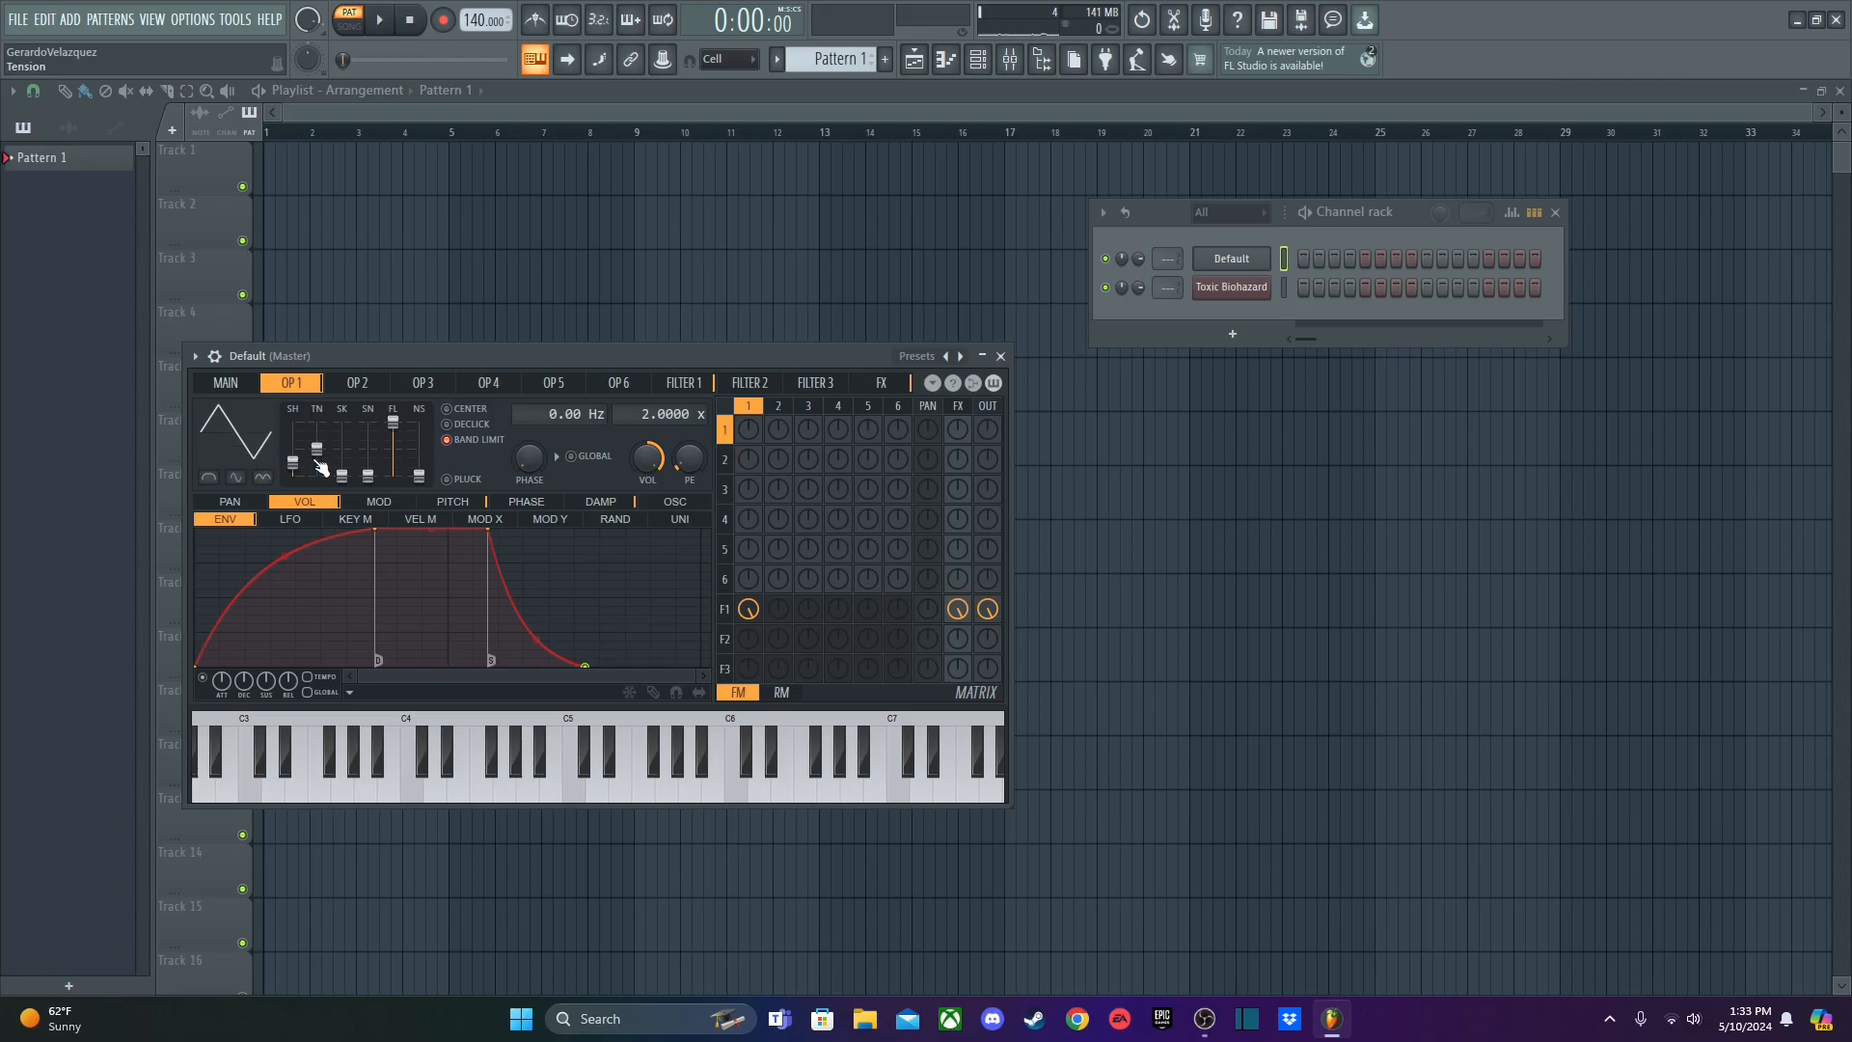
mouse_move(295, 467)
mouse_down()
mouse_move(292, 421)
mouse_move(292, 463)
mouse_up()
right_click(263, 436)
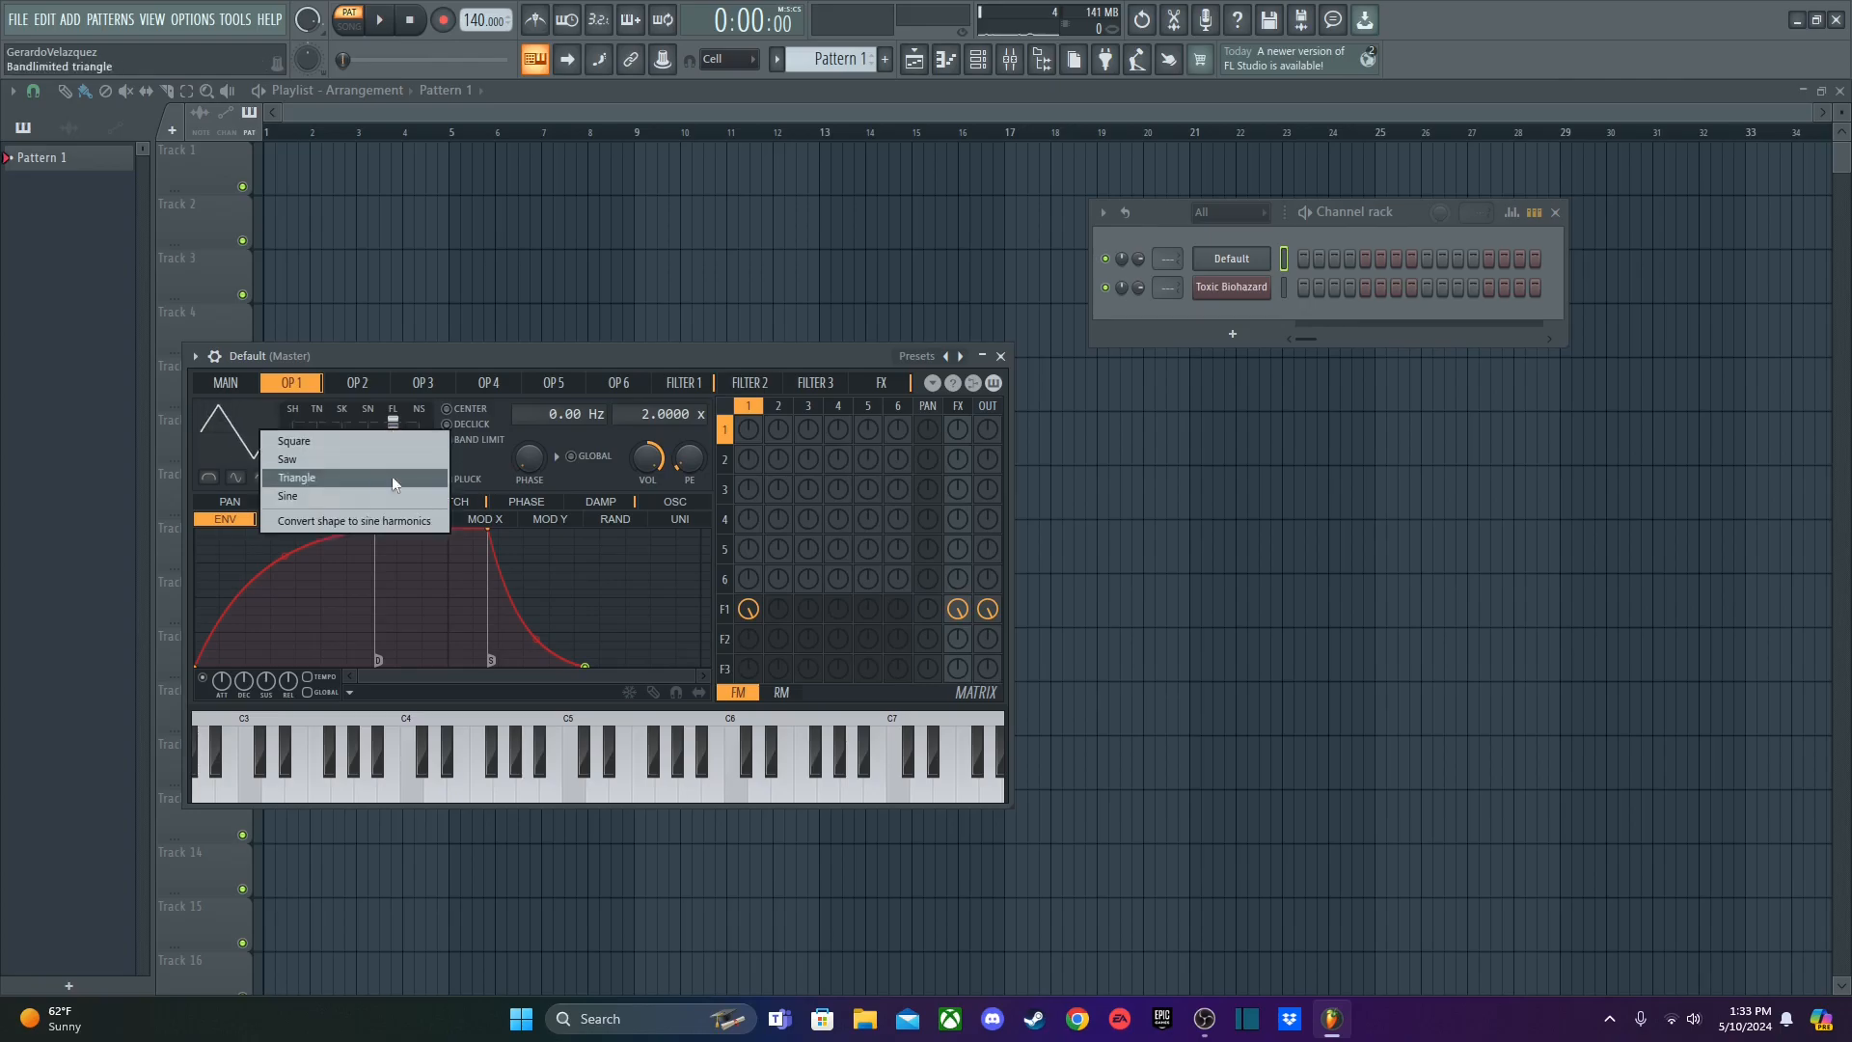
click(330, 476)
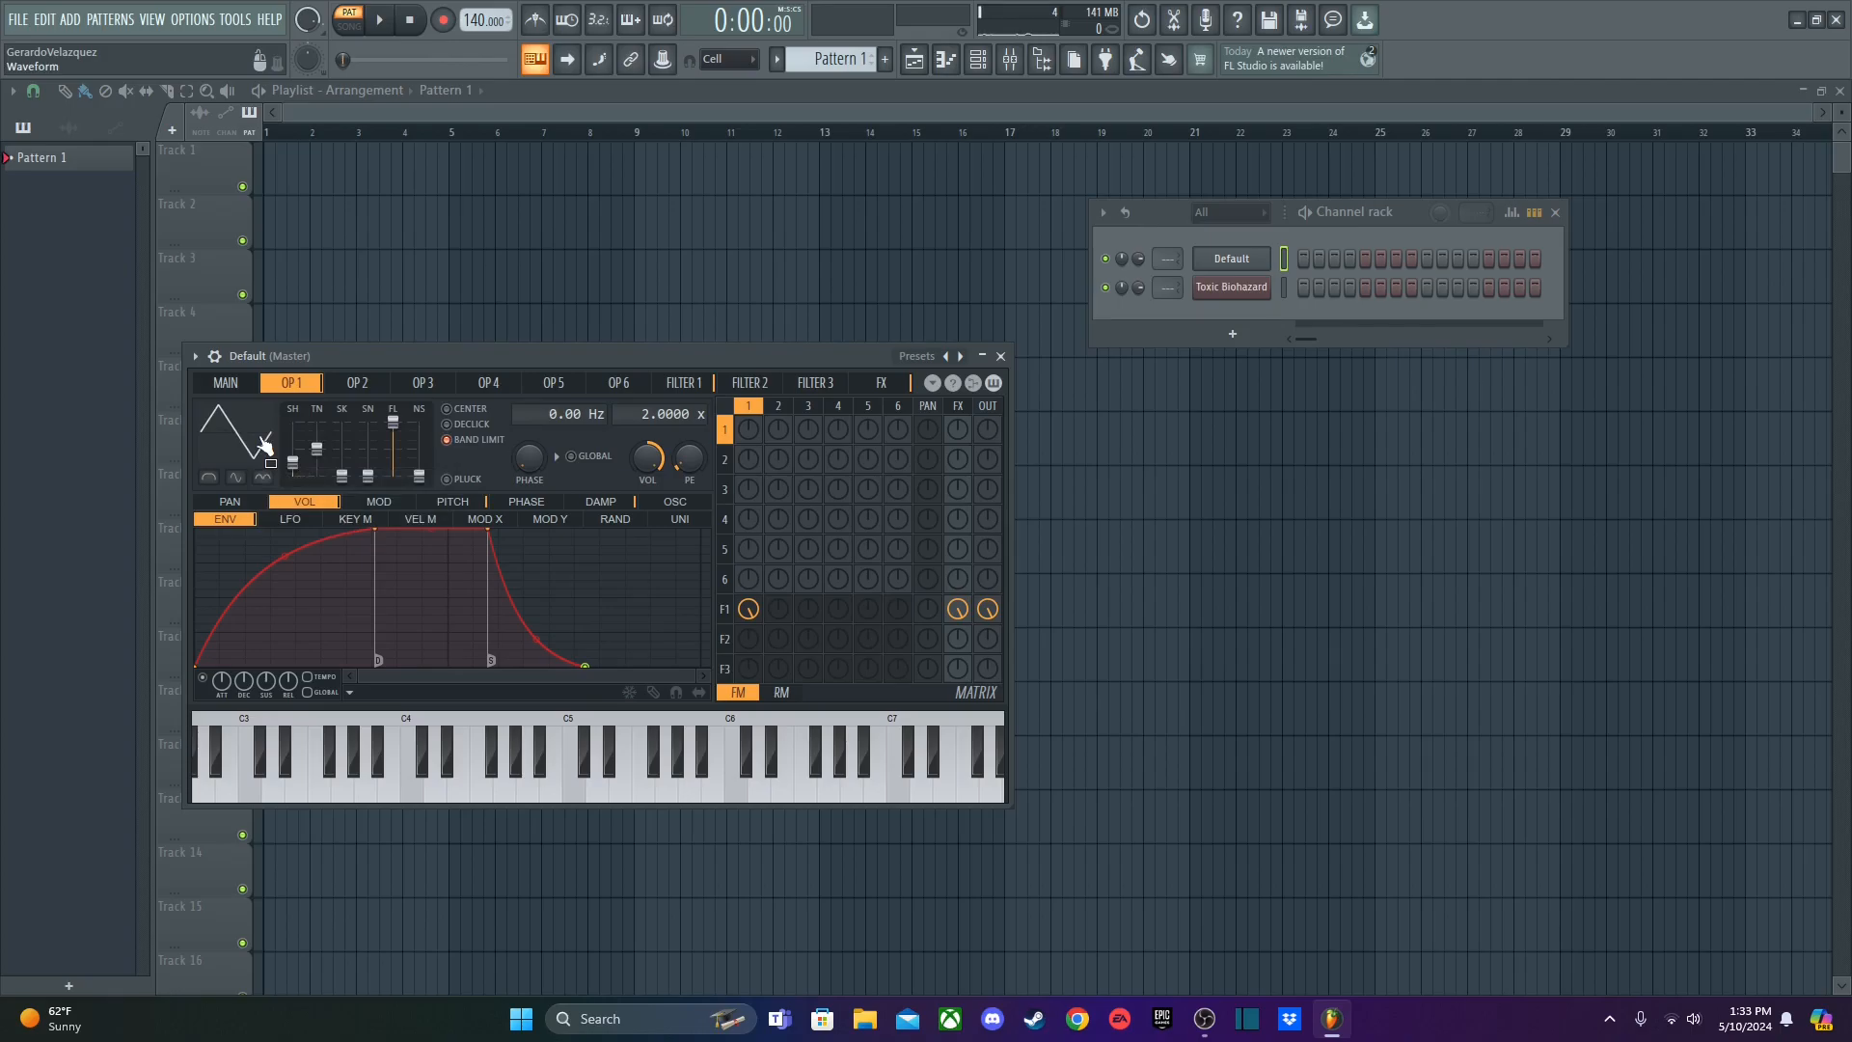
key(z)
key(d)
key(b)
key(j)
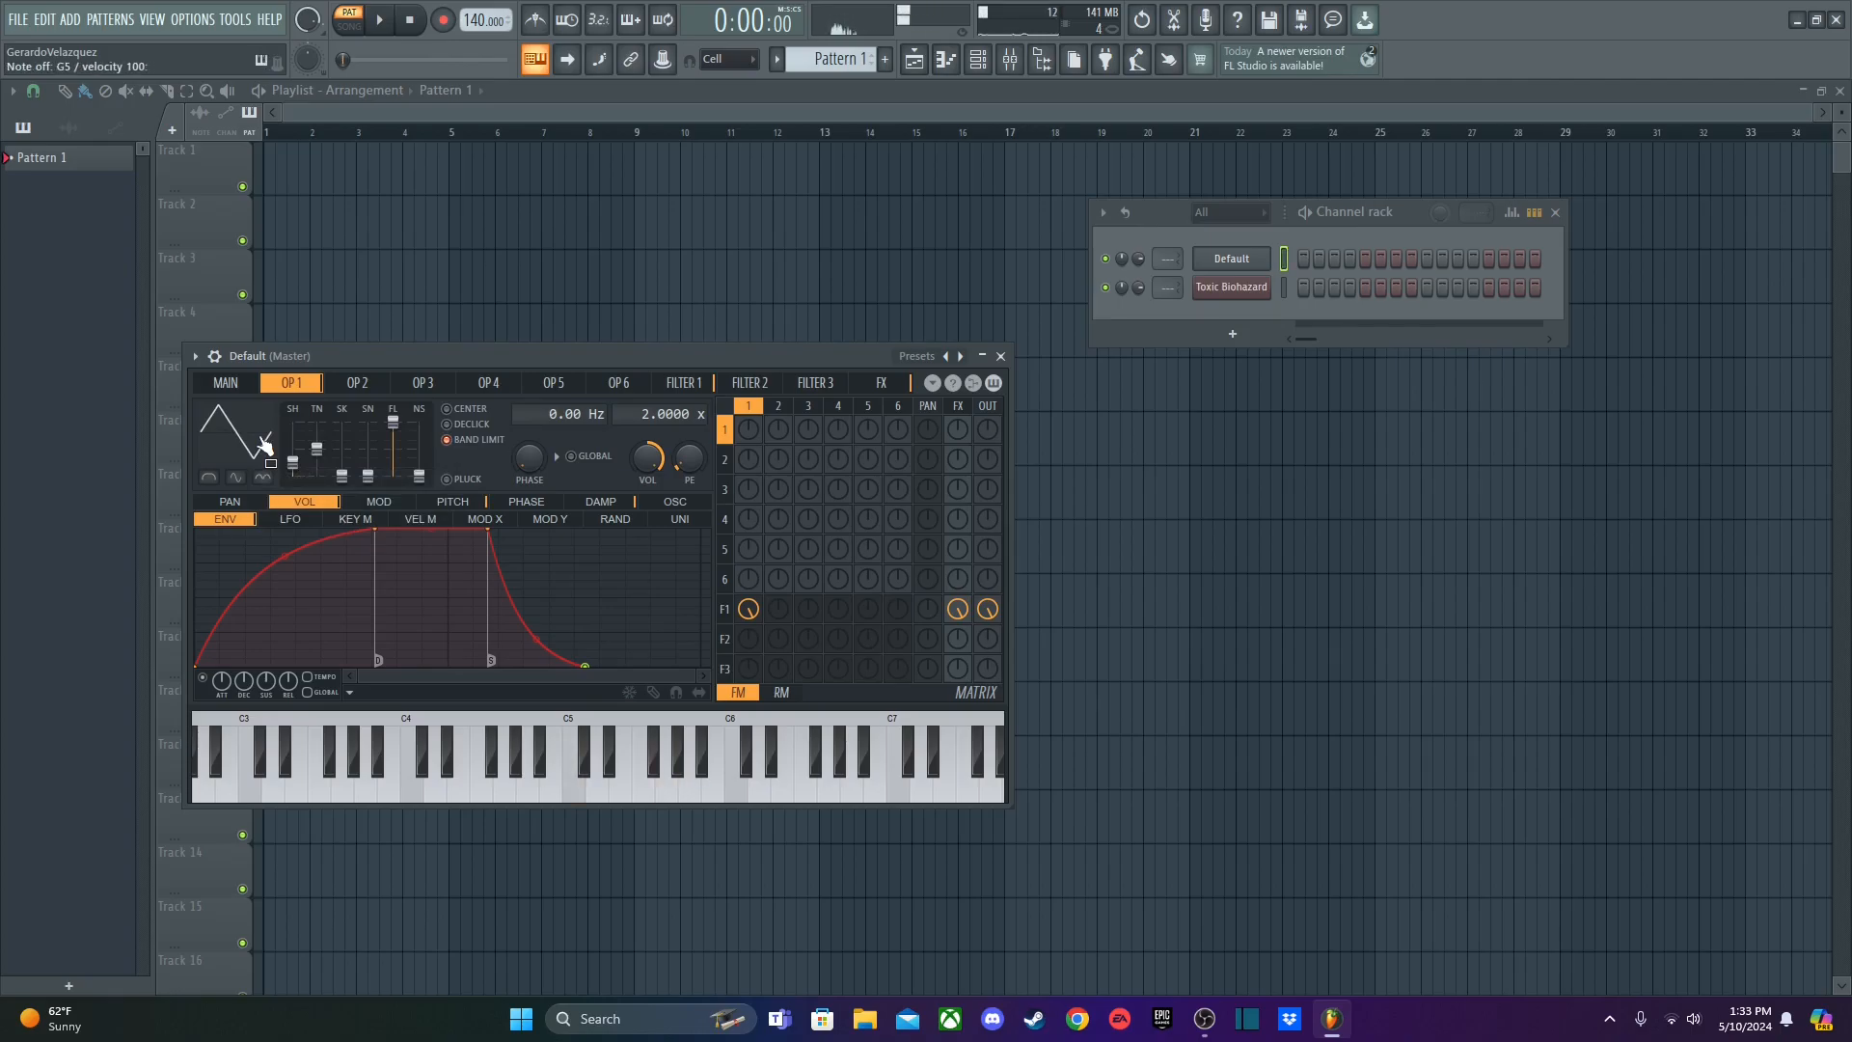
- Switch operator 1's waveform to Sine and audition a C5, D#5, G5 and A#5 chord
right_click(241, 449)
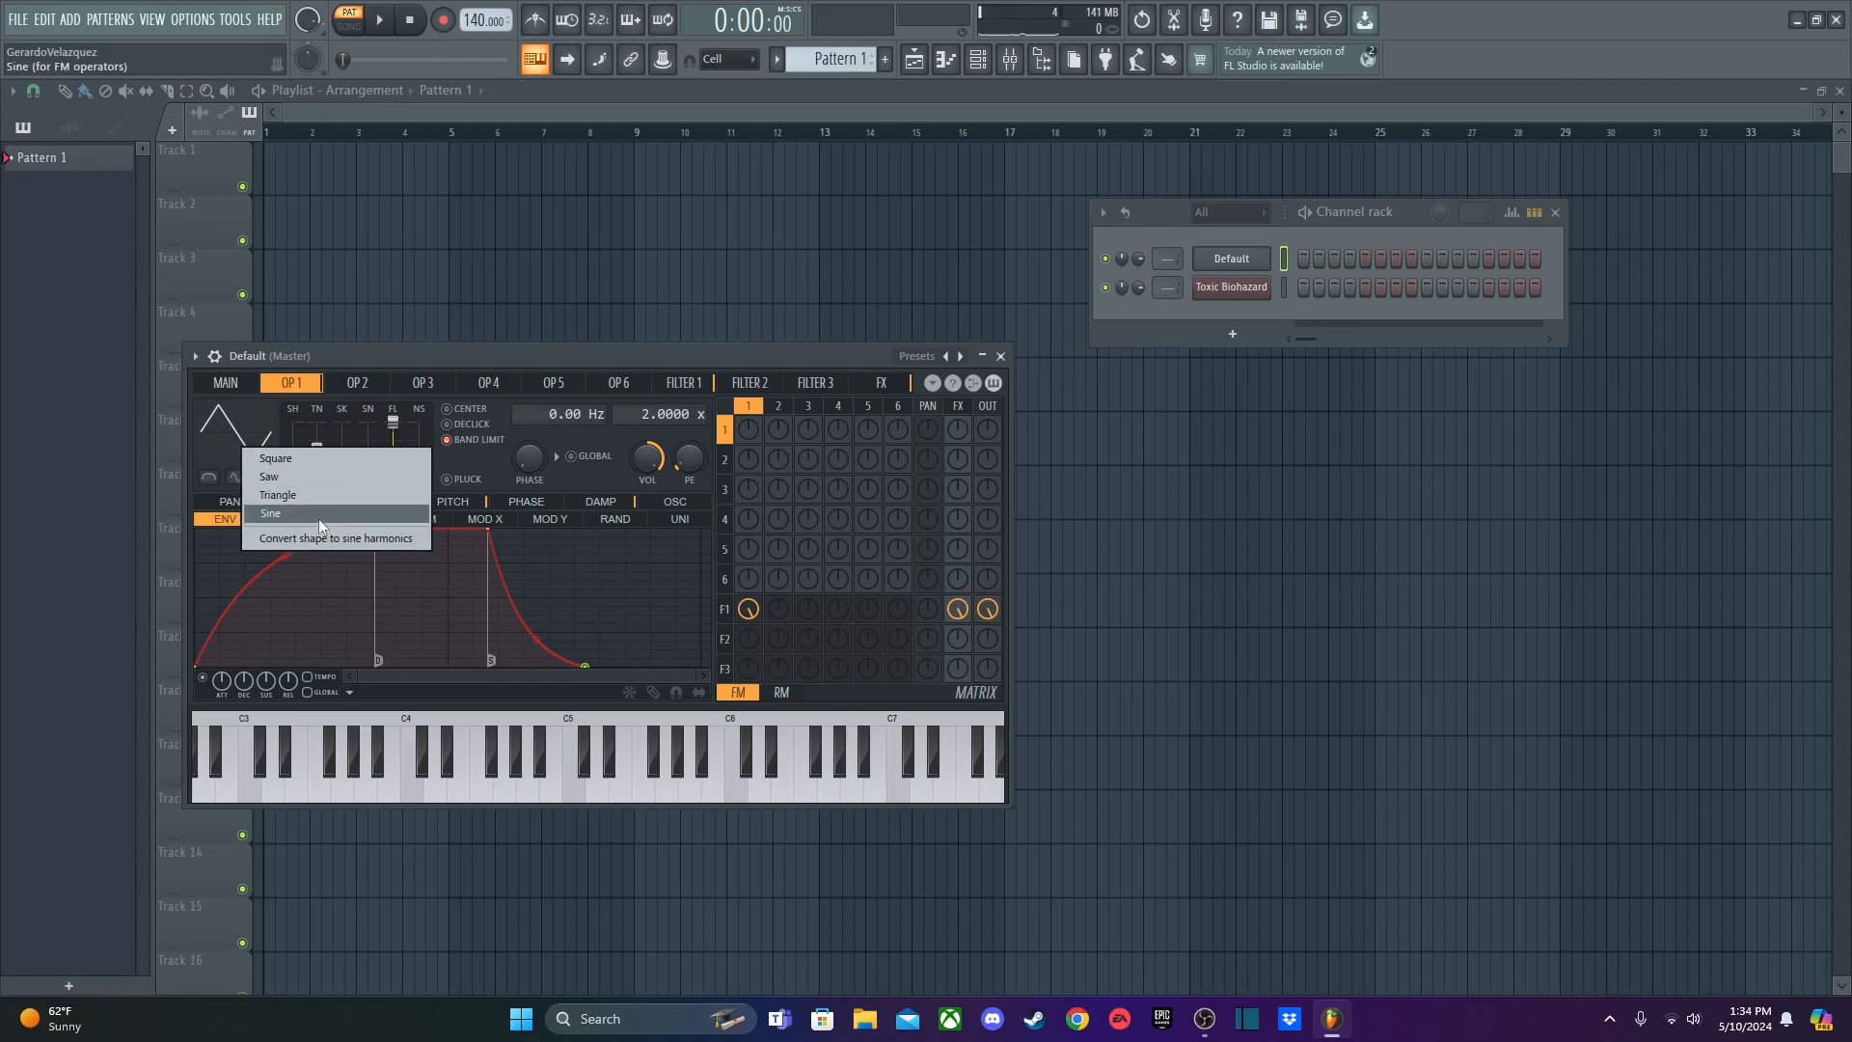
click(318, 516)
key(z)
key(d)
key(b)
key(j)
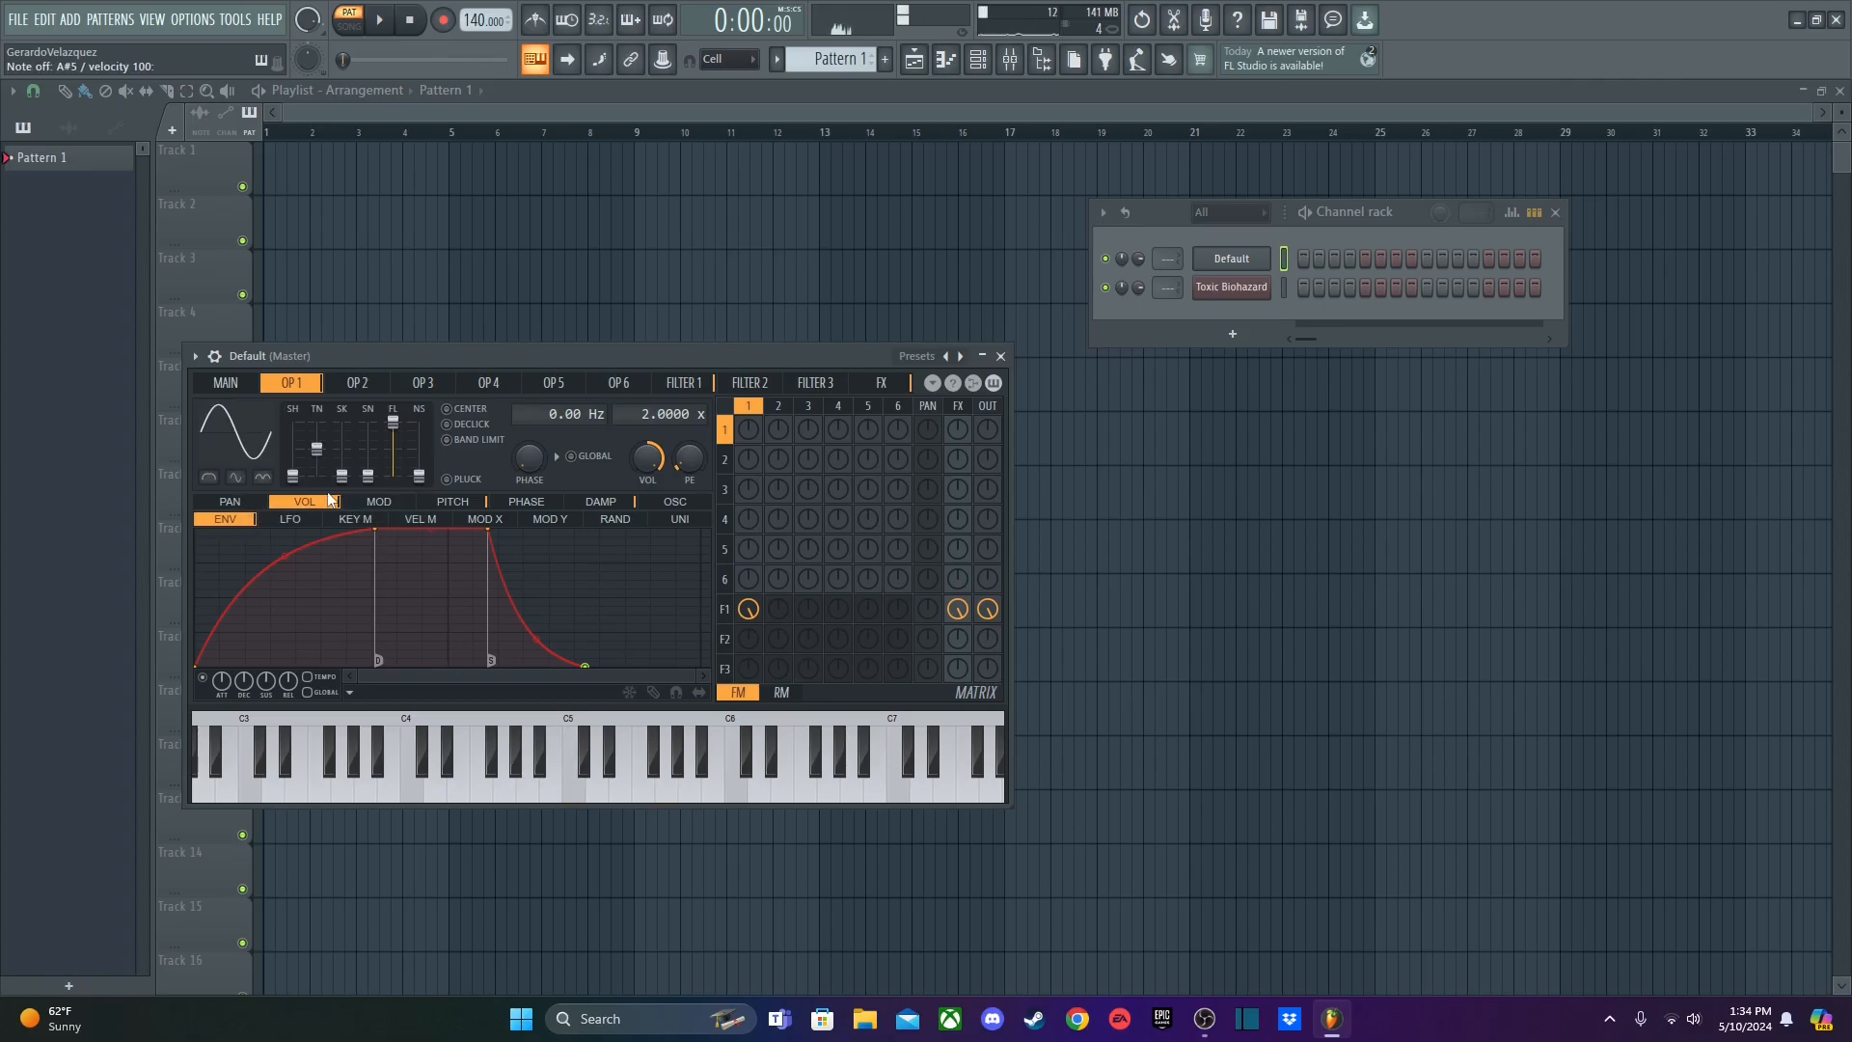
- Switch operator 1's waveform to Saw
right_click(269, 441)
click(321, 472)
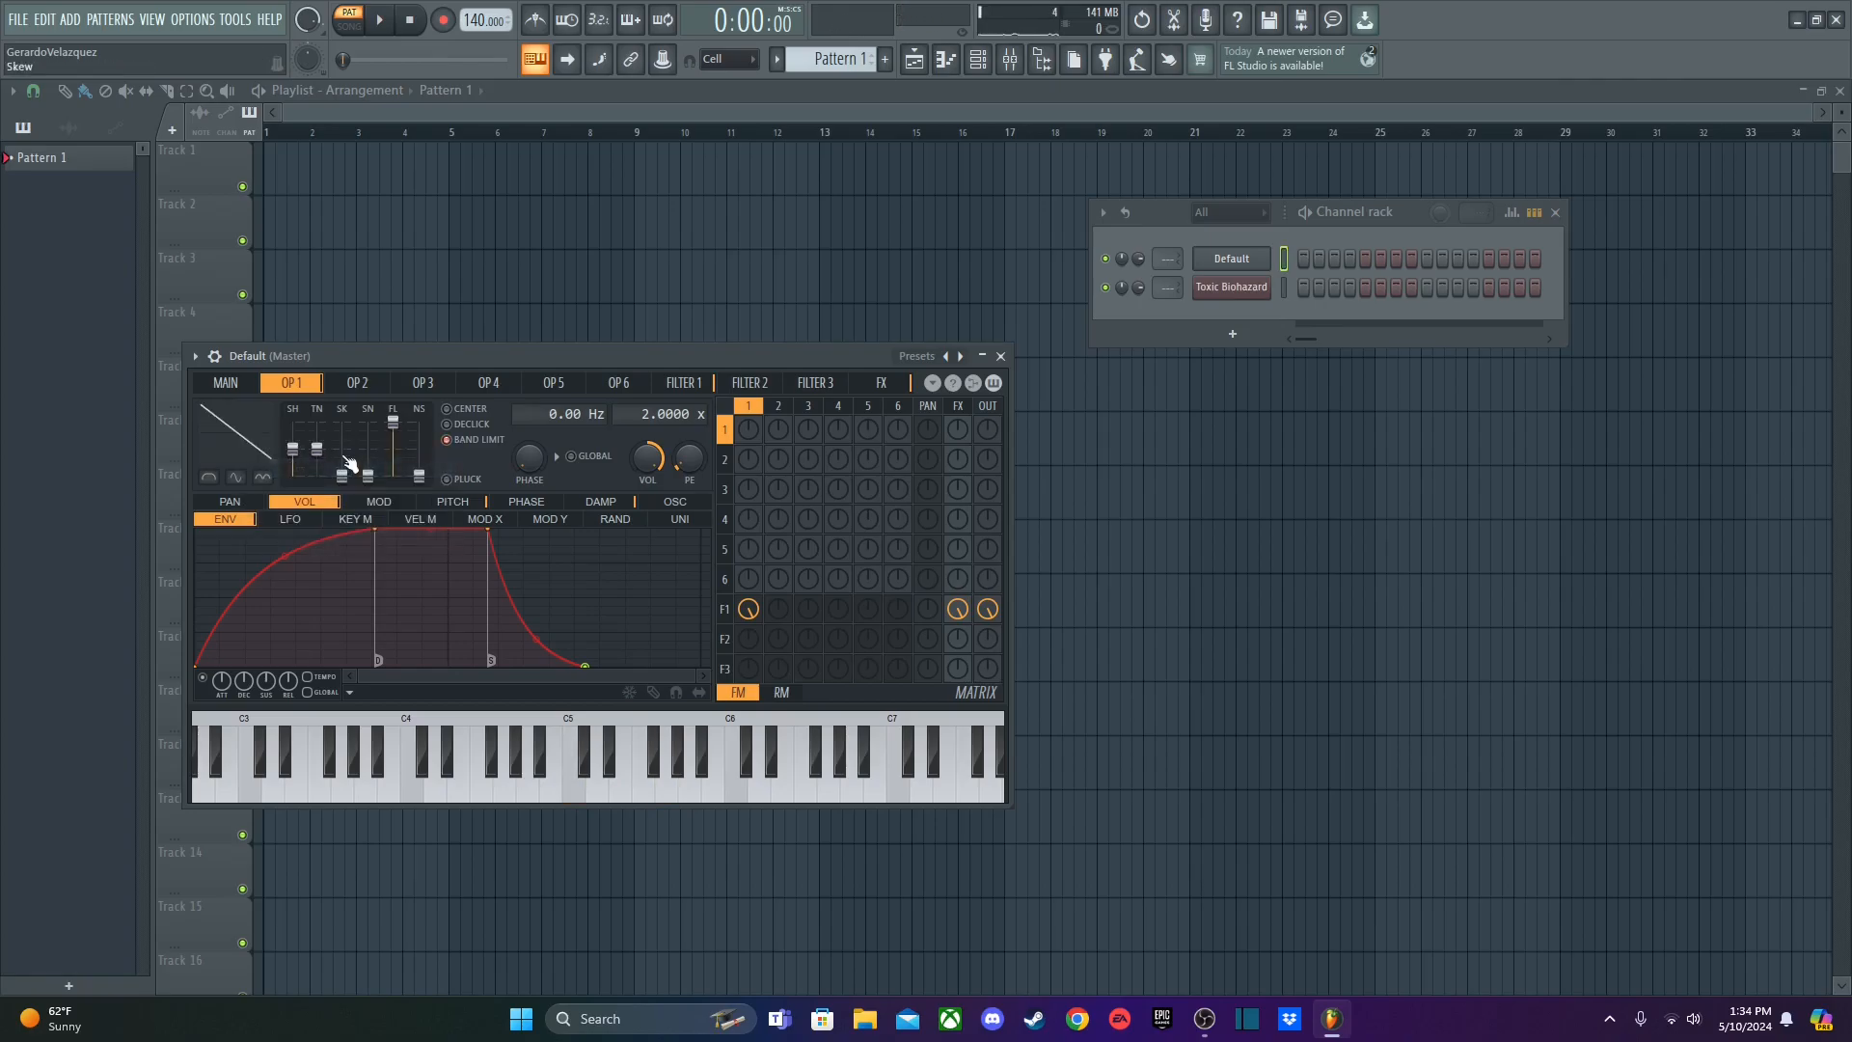
- Audition a C5, D#5, G5 and A#5 chord with operator 1's Saw waveform
key(z)
key(d)
key(b)
key(j)
- View Filter 1's settings and operator 1's modulation envelope, and return to operator 1's volume envelope
click(709, 383)
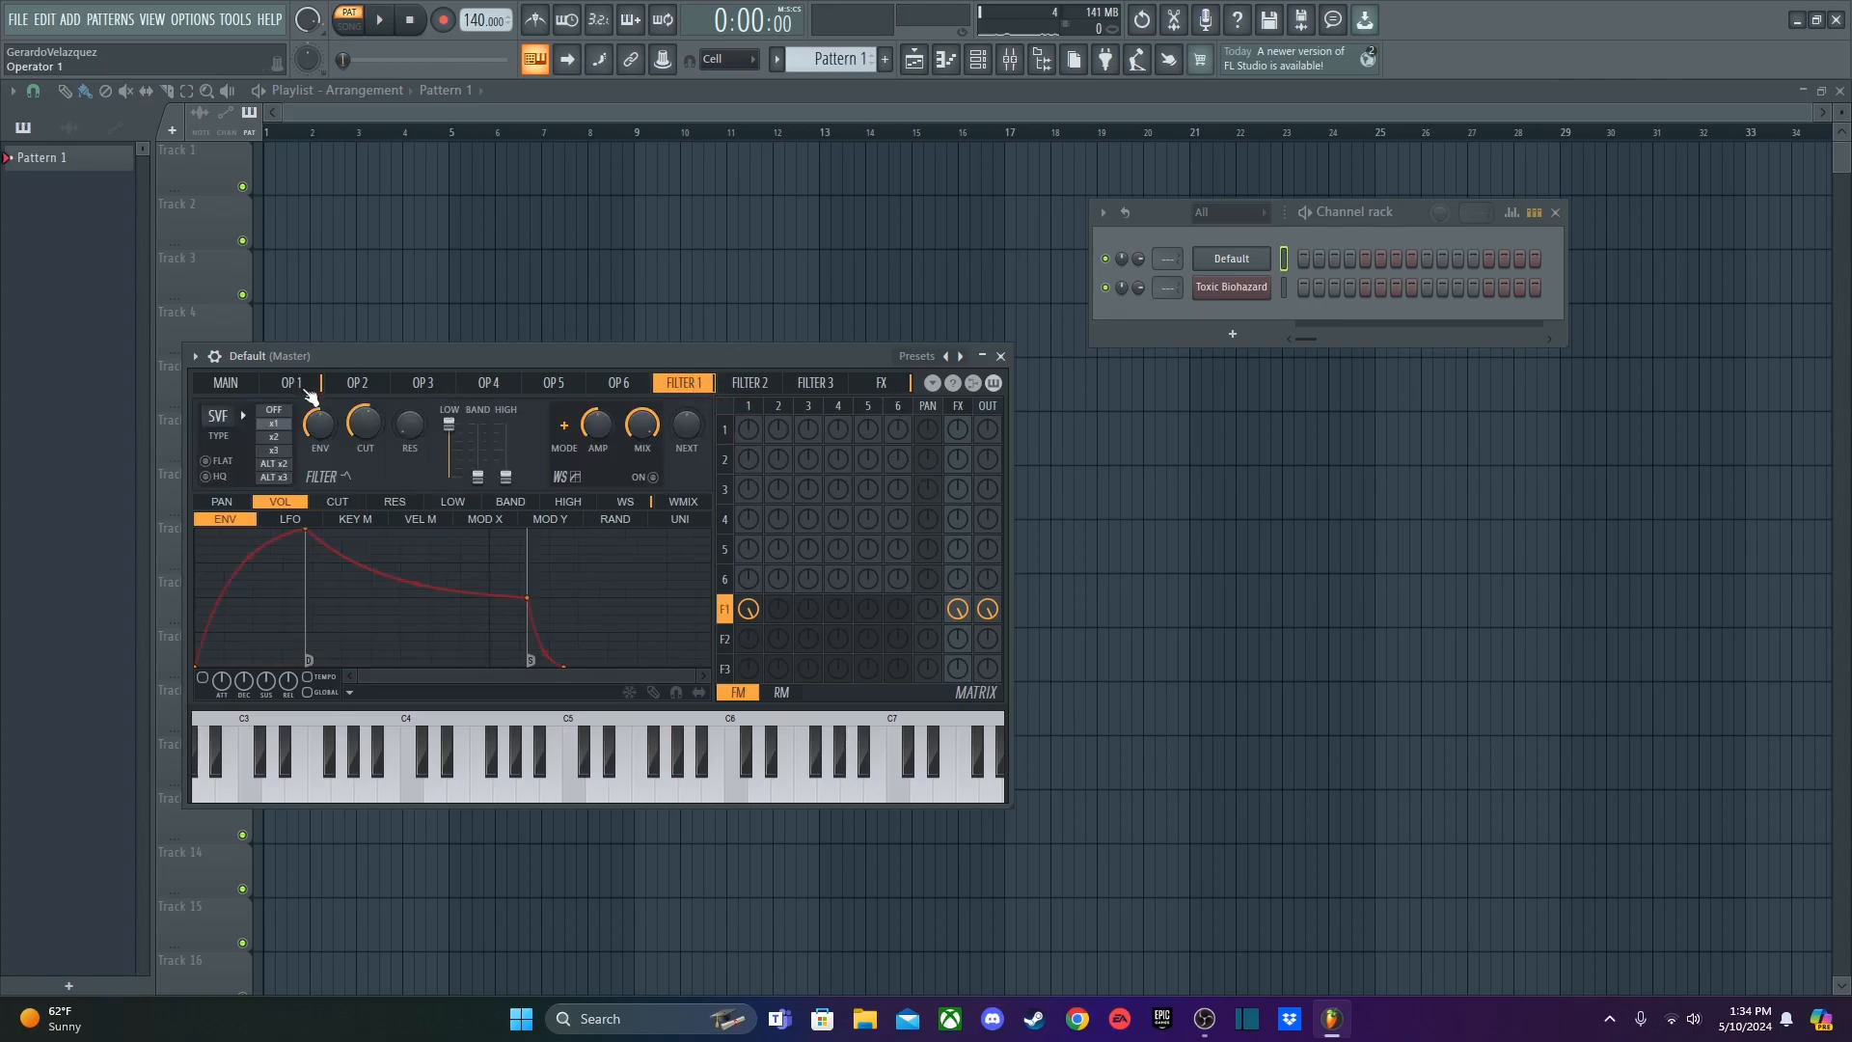
click(294, 385)
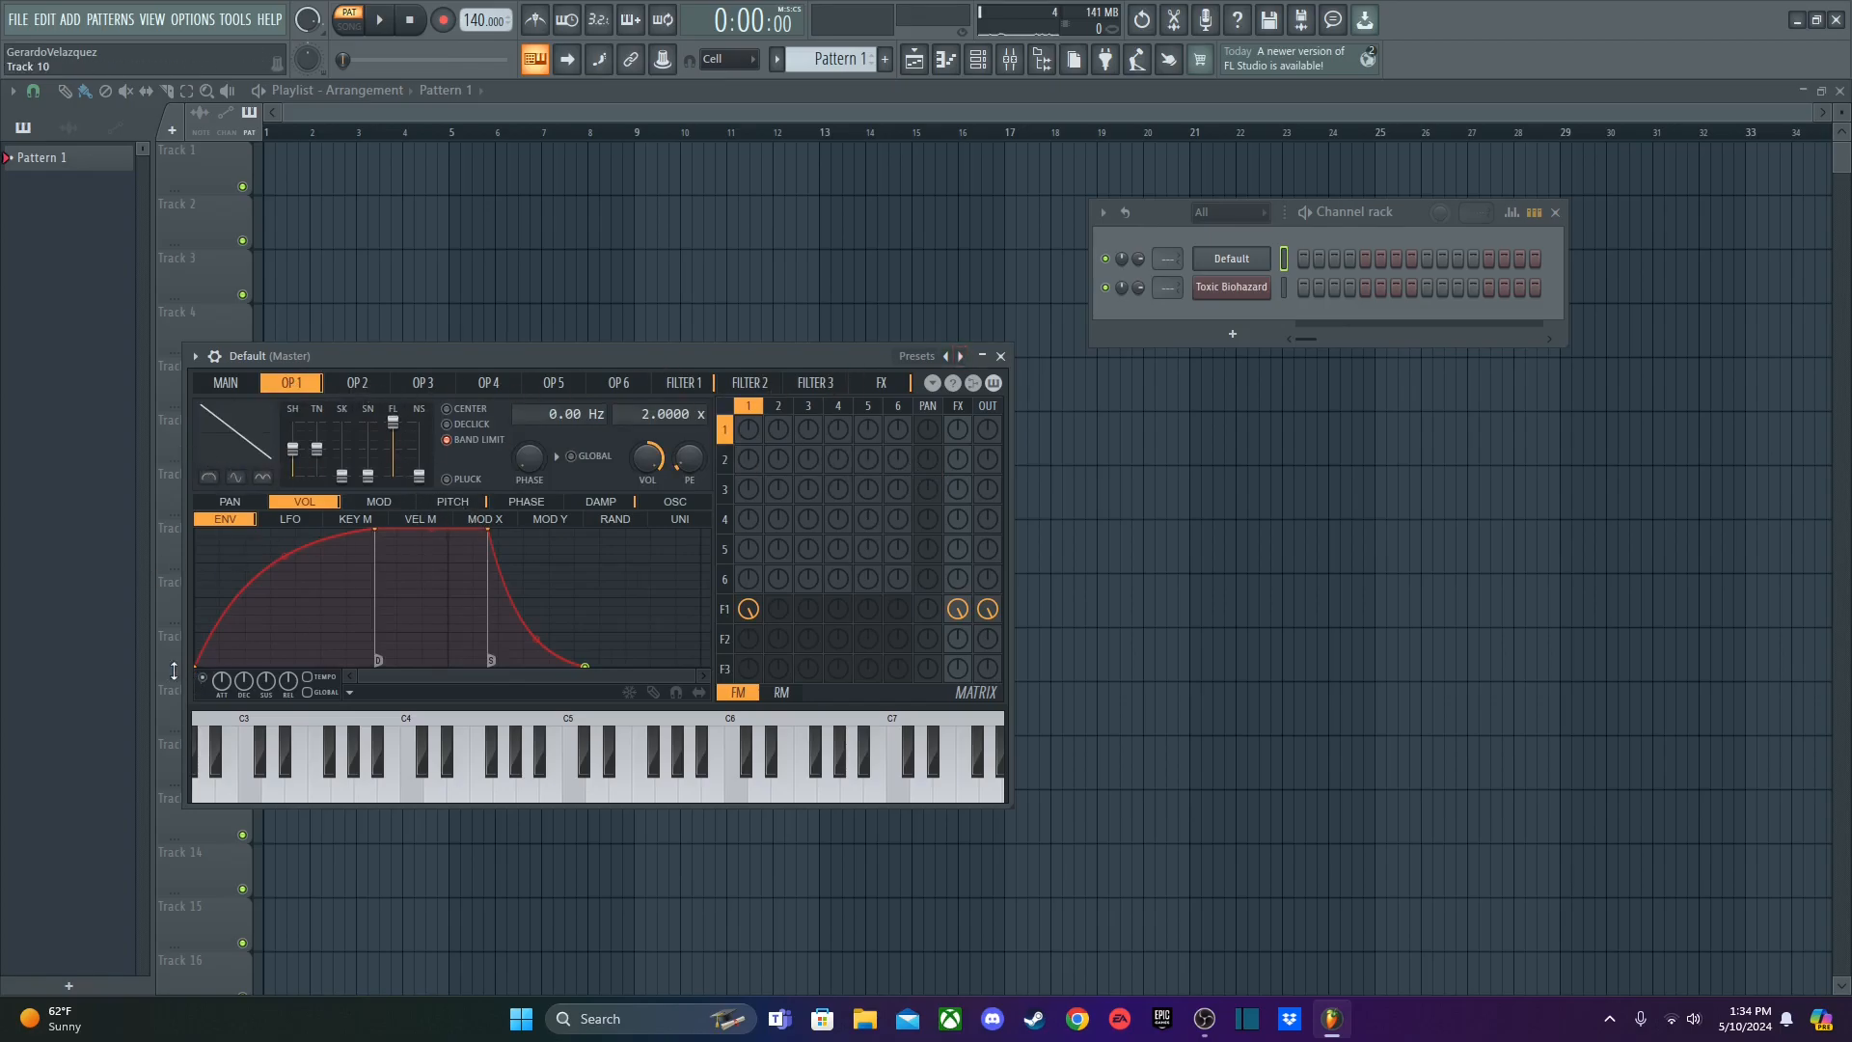
click(376, 503)
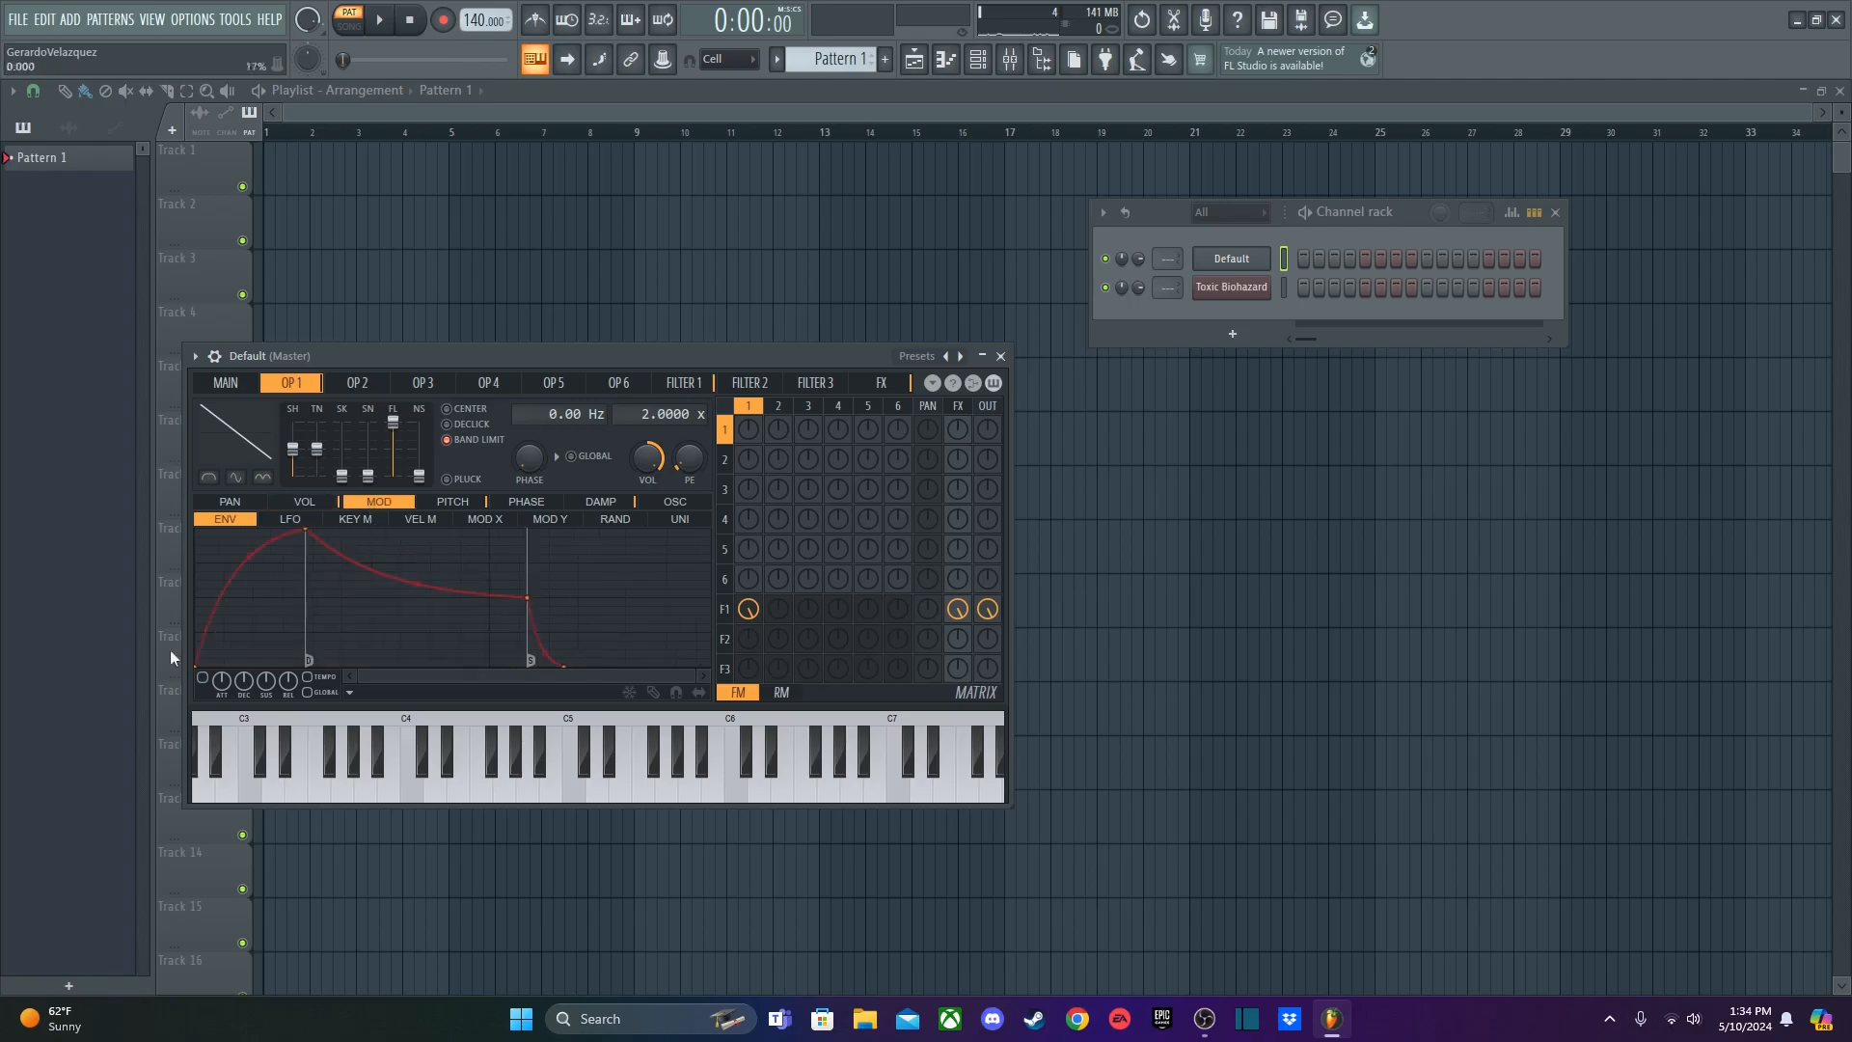
click(301, 503)
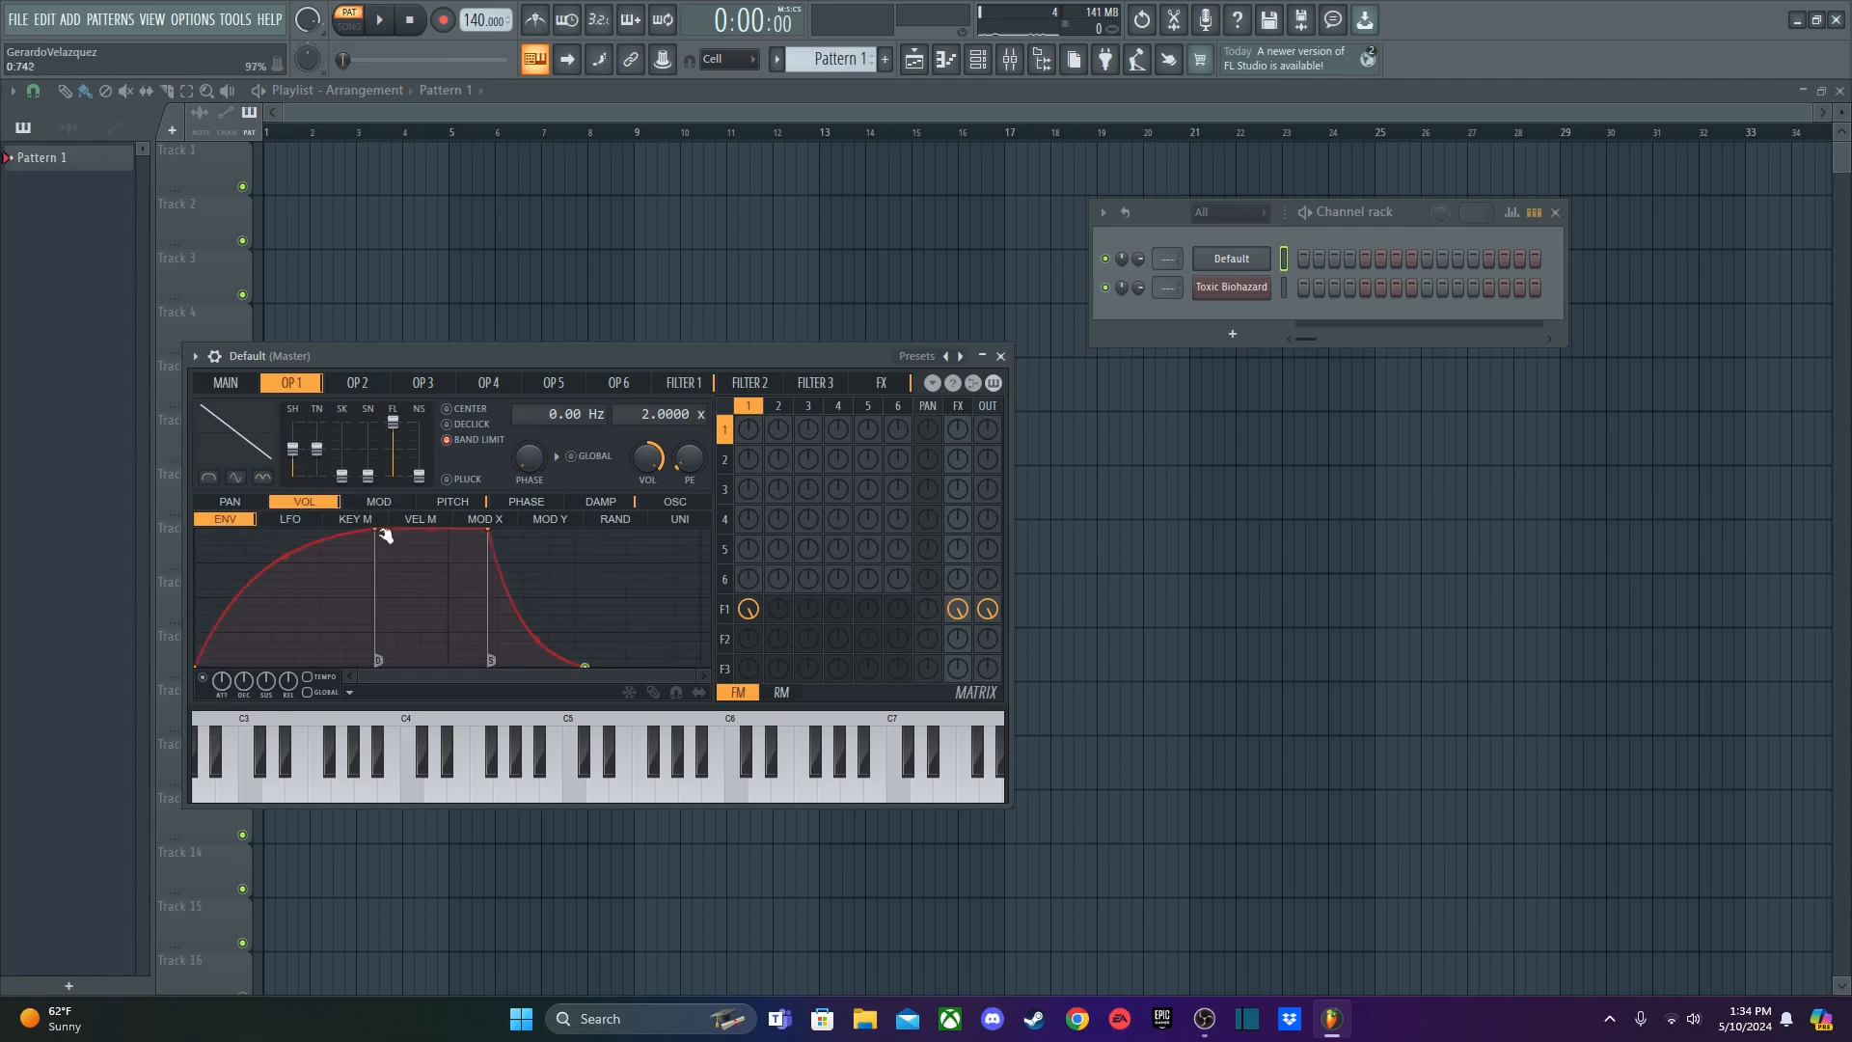
- Move the volume envelope's attack peak slightly earlier and its release start slightly later, auditioning a C5, D#5, G5 and A#5 chord
mouse_move(381, 531)
mouse_down()
mouse_move(249, 533)
mouse_move(420, 522)
mouse_move(344, 518)
mouse_move(384, 516)
mouse_move(357, 515)
mouse_move(356, 538)
mouse_move(381, 527)
mouse_move(190, 521)
mouse_move(347, 540)
mouse_move(362, 510)
mouse_move(256, 509)
mouse_move(417, 503)
mouse_move(389, 501)
mouse_up()
mouse_move(387, 535)
mouse_down()
mouse_move(169, 511)
mouse_move(270, 519)
mouse_move(214, 514)
mouse_move(280, 487)
mouse_move(248, 483)
mouse_move(218, 487)
mouse_move(442, 526)
mouse_move(372, 524)
mouse_up()
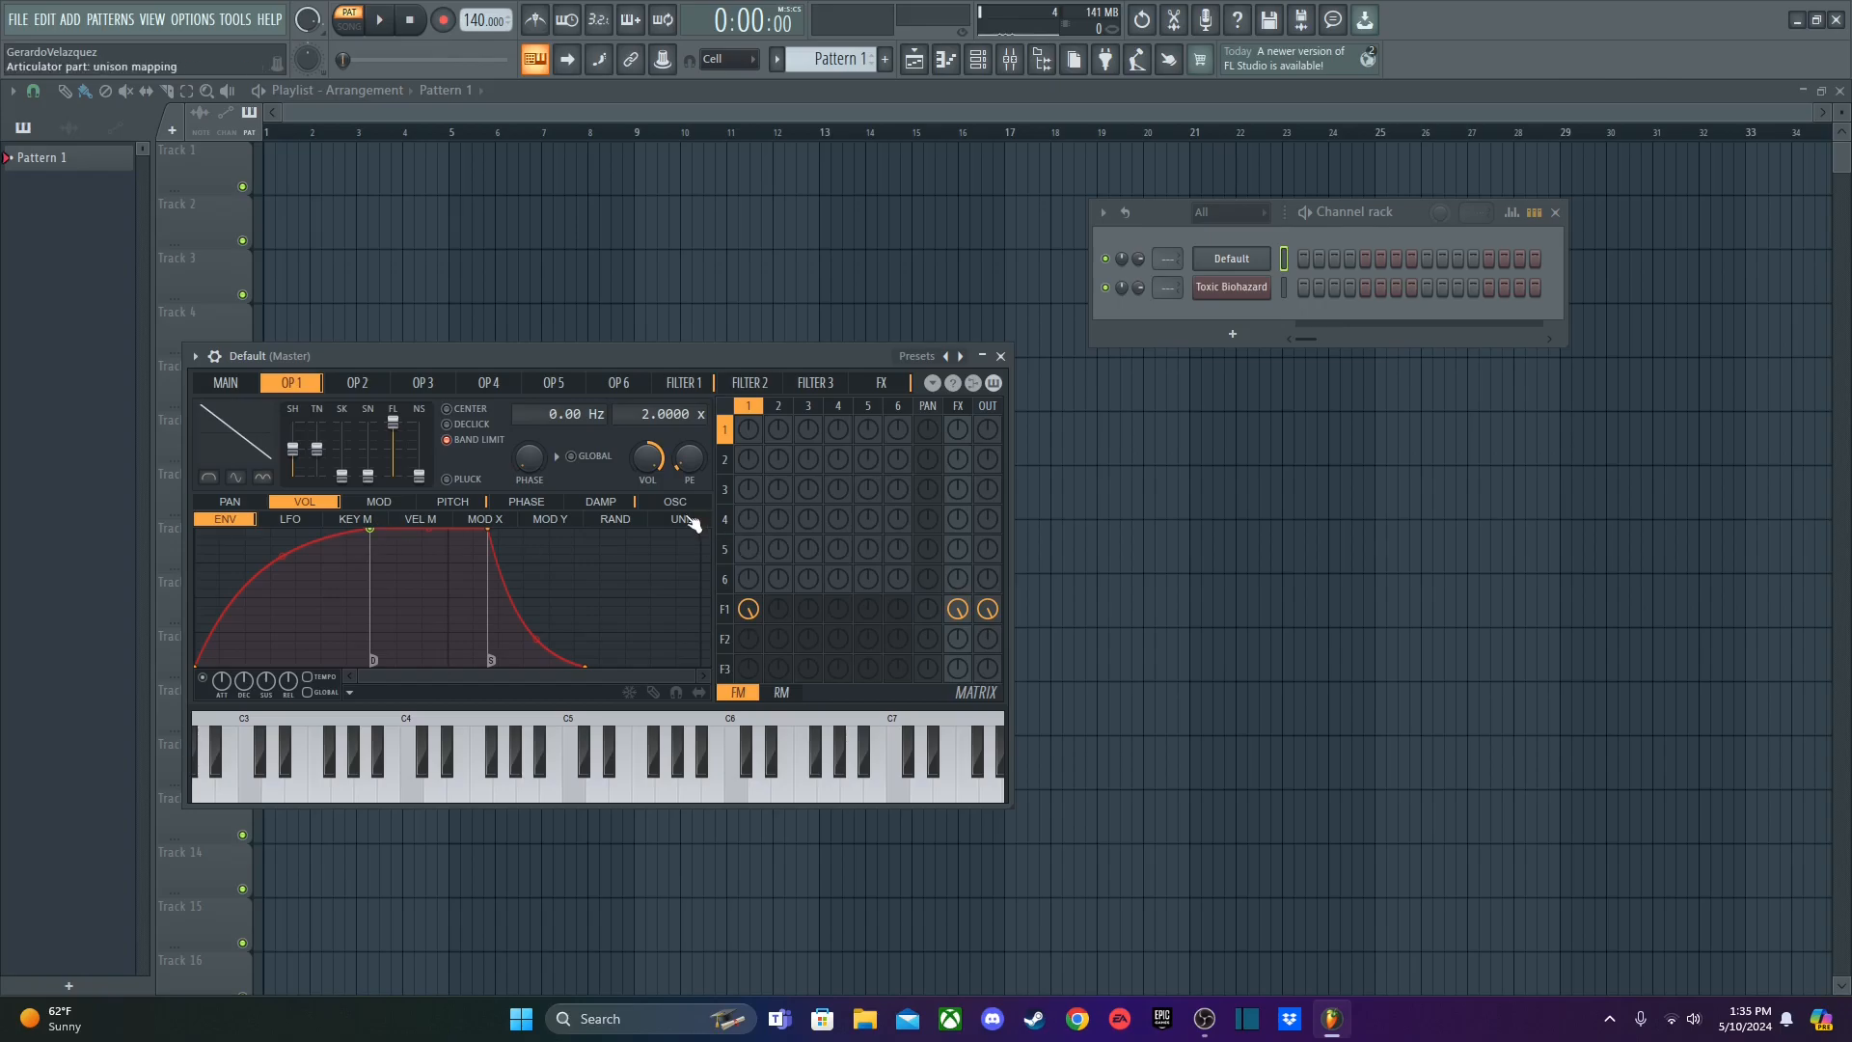
key(z)
key(d)
key(b)
key(j)
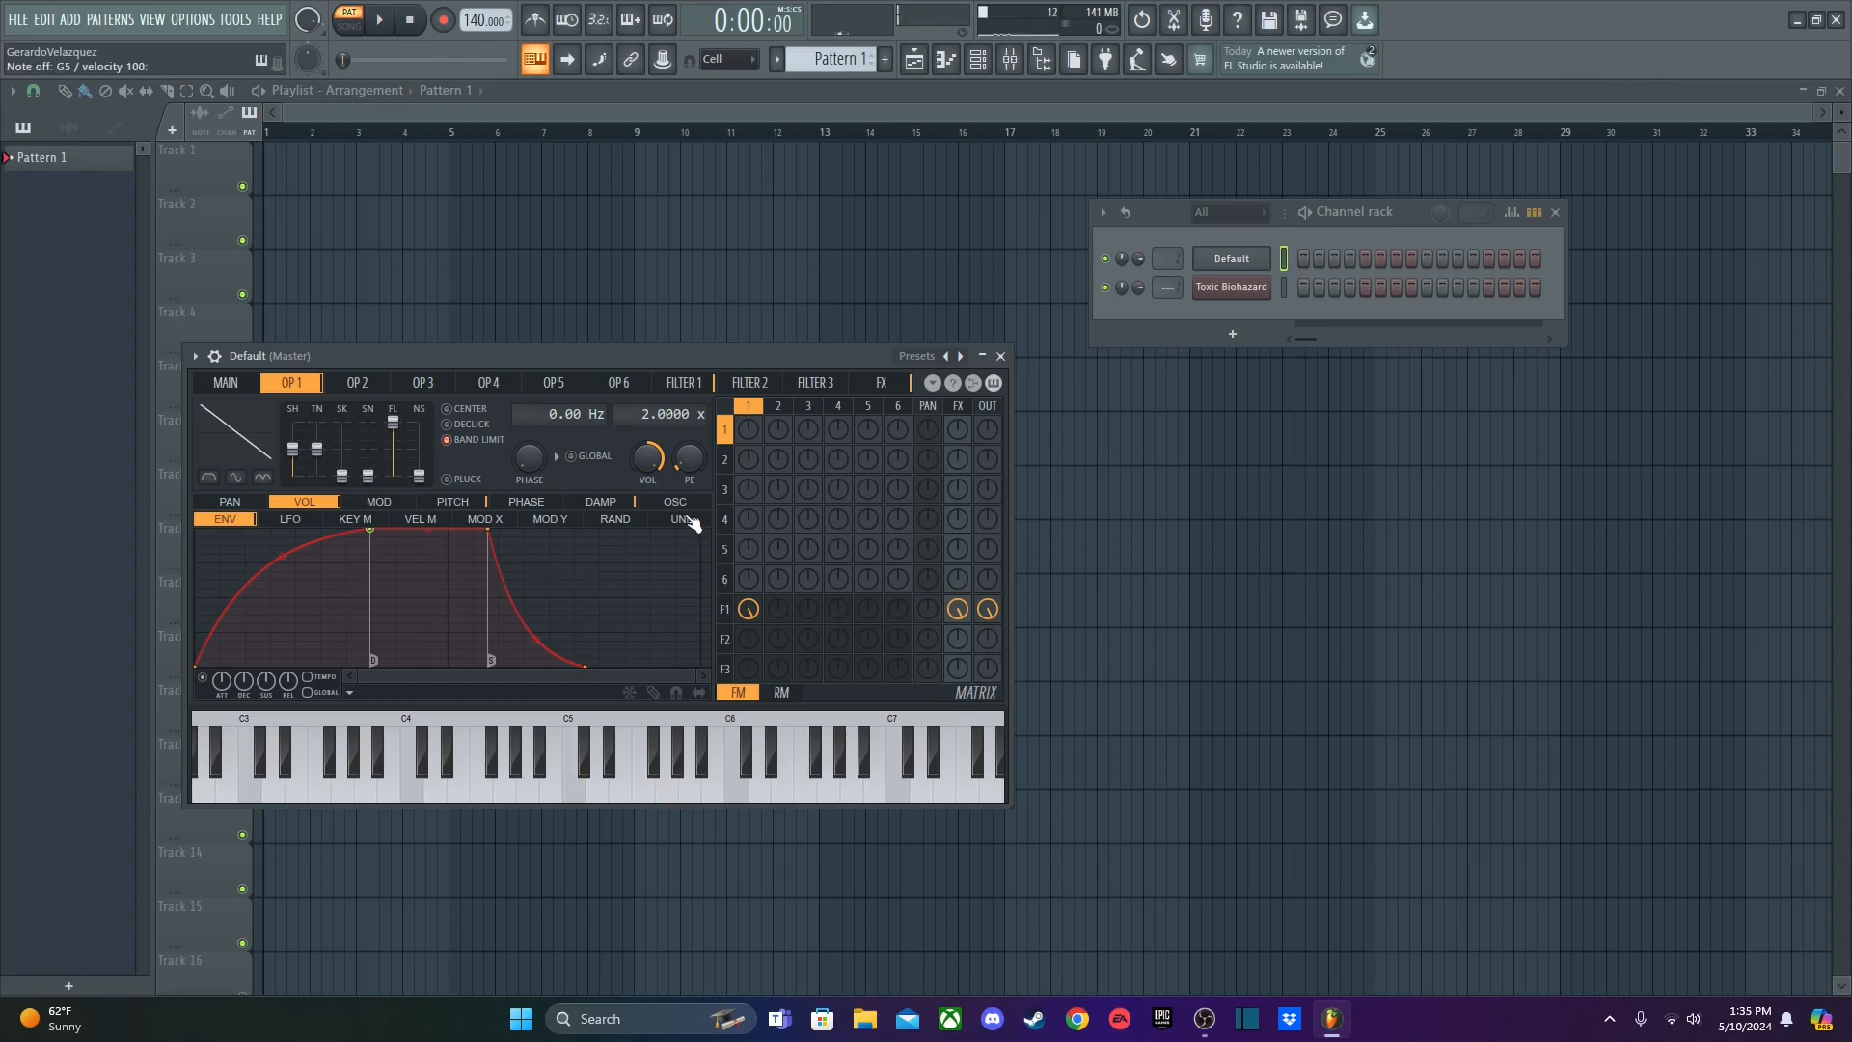
mouse_move(489, 529)
mouse_down()
mouse_move(537, 526)
mouse_move(472, 507)
mouse_move(488, 633)
mouse_move(504, 482)
mouse_move(504, 590)
mouse_move(499, 510)
mouse_up()
key(z)
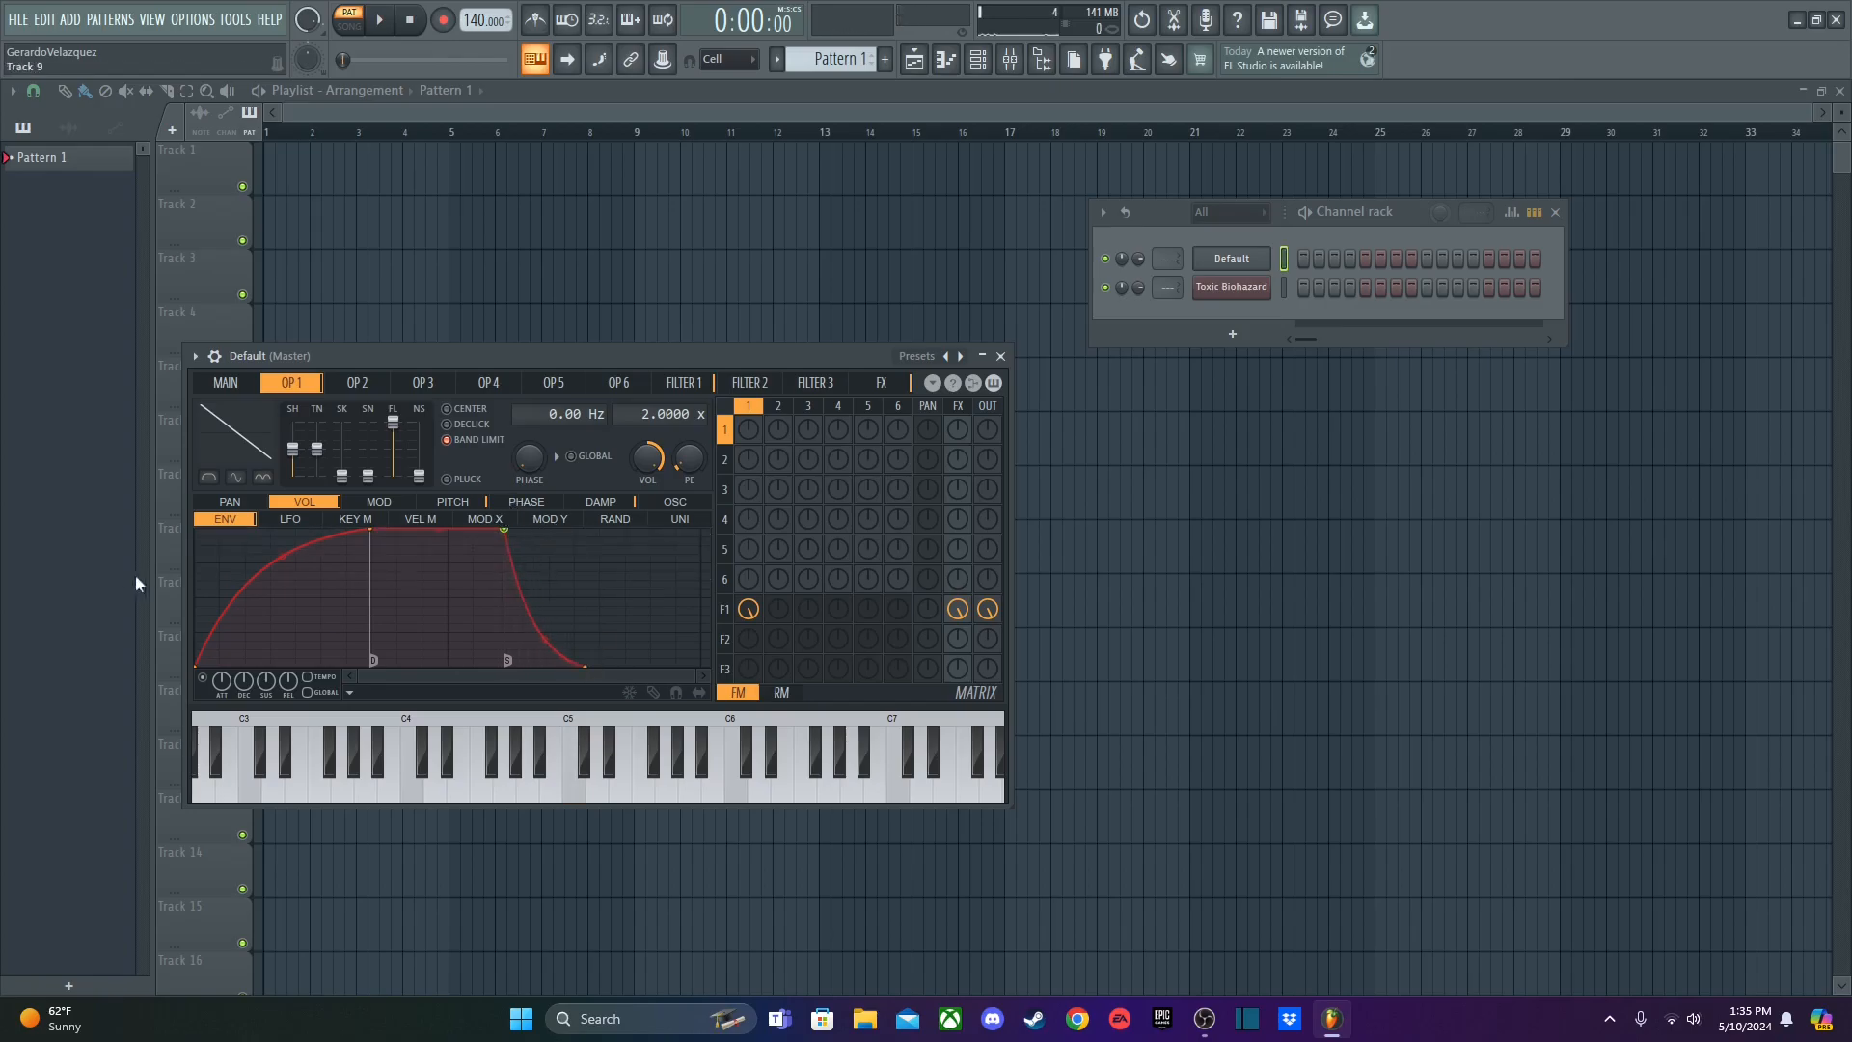
- Bend the volume envelope's attack curve inward for a slow-starting rise and audition a C5, D#5 and G5 chord twice
drag(197, 664, 204, 756)
drag(281, 551, 282, 652)
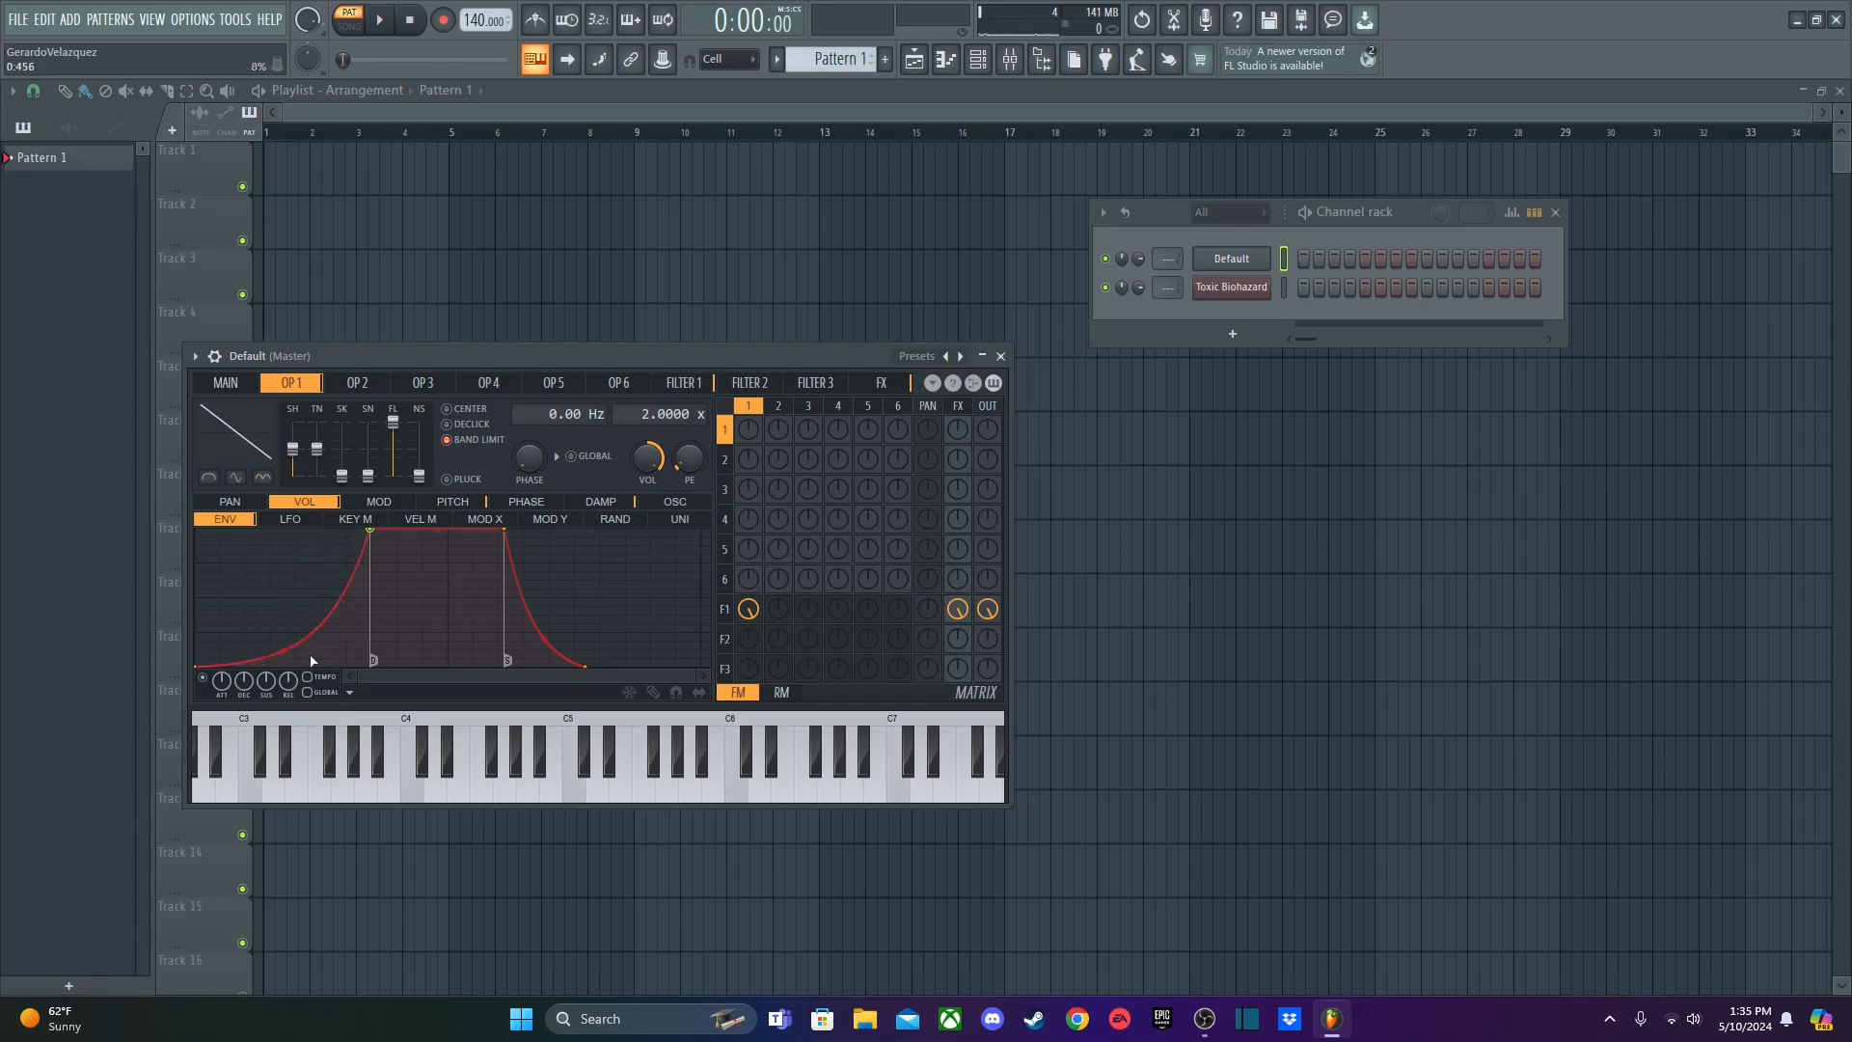
key(z)
key(d)
key(b)
key(z)
key(d)
key(b)
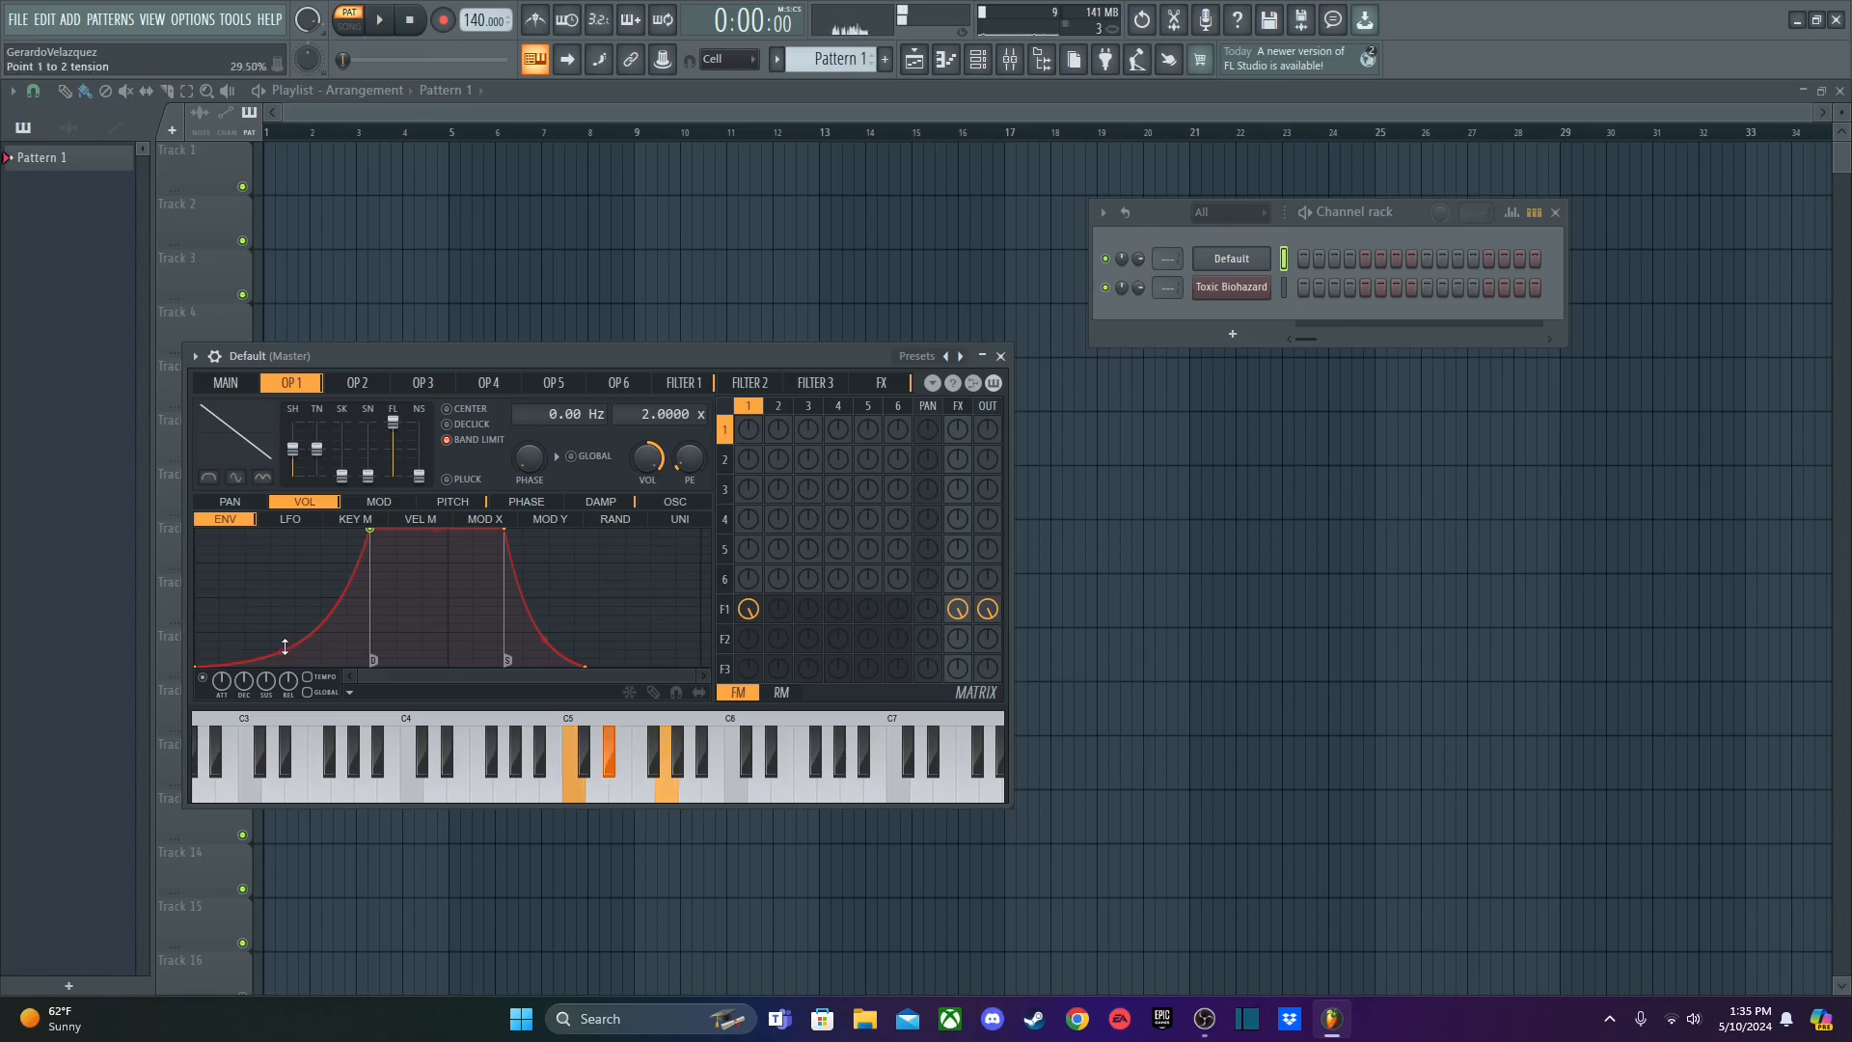
- Shorten the volume envelope's attack to a steep rise and bend its curve inward
drag(284, 646, 285, 550)
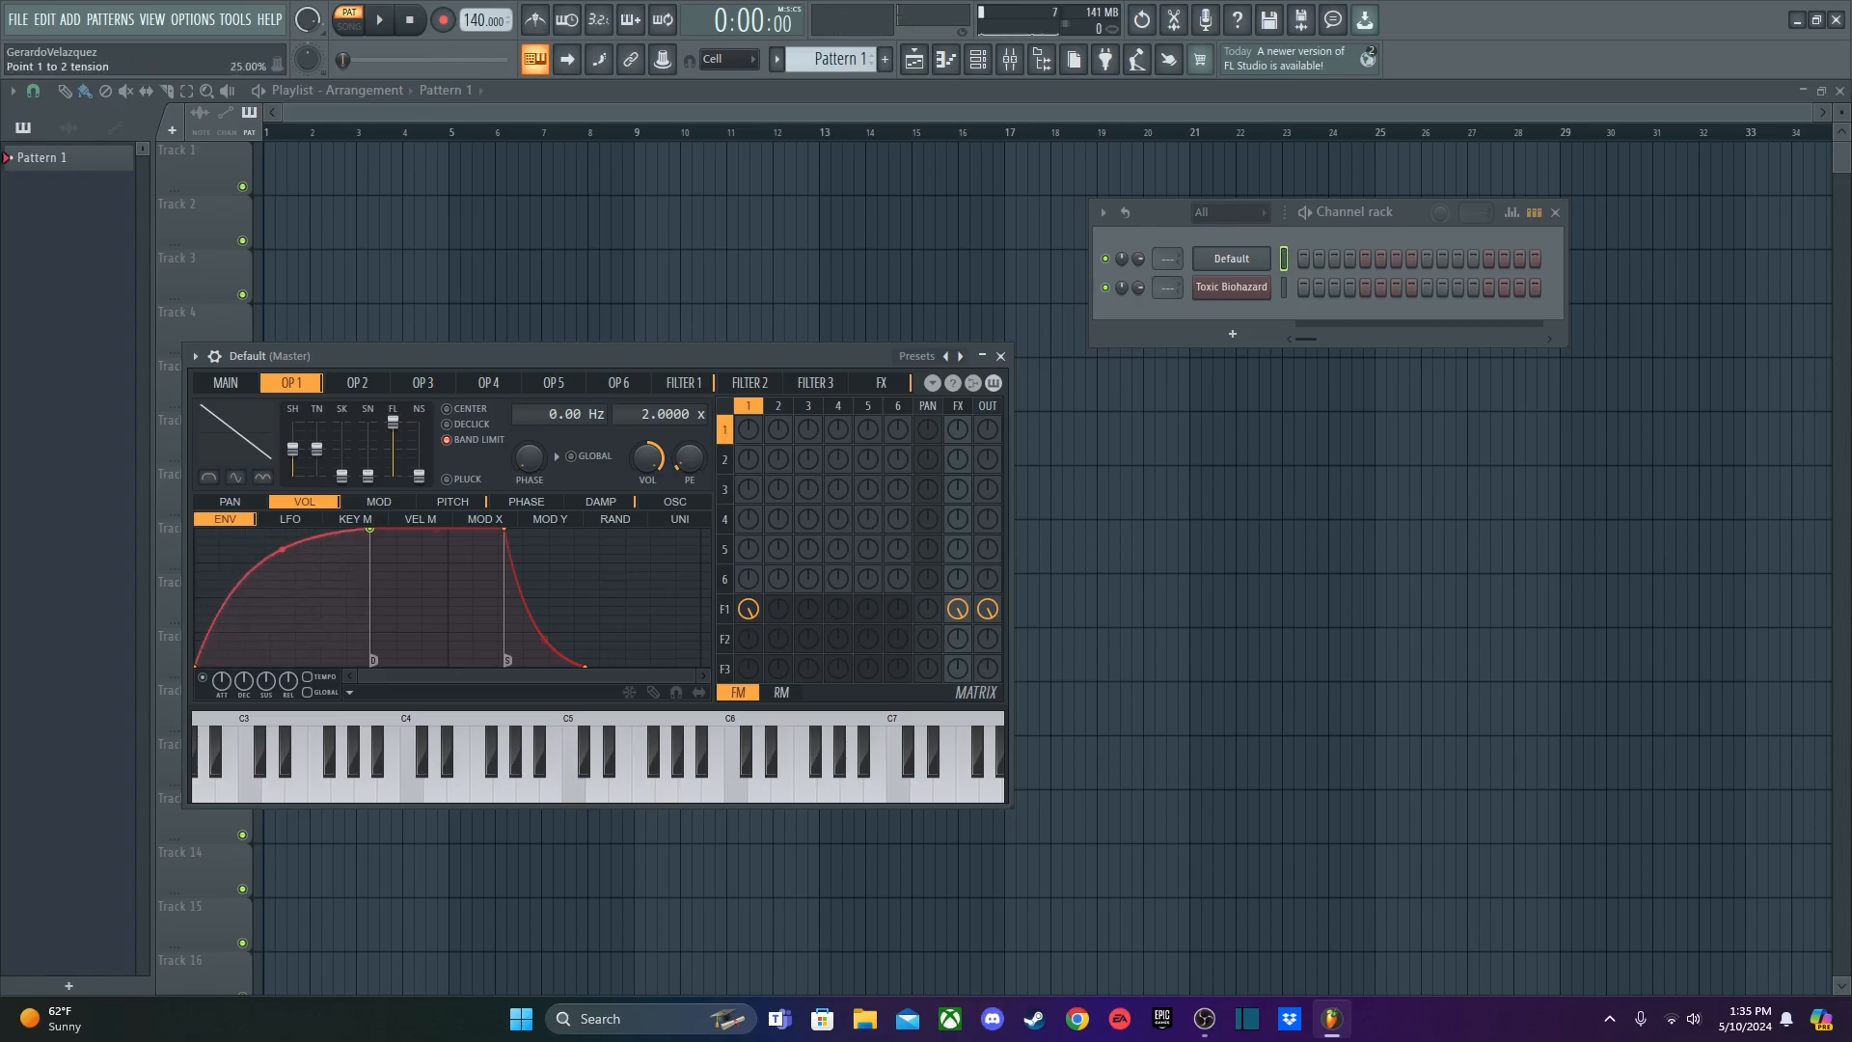
click(334, 517)
click(288, 518)
click(238, 520)
drag(371, 530, 229, 548)
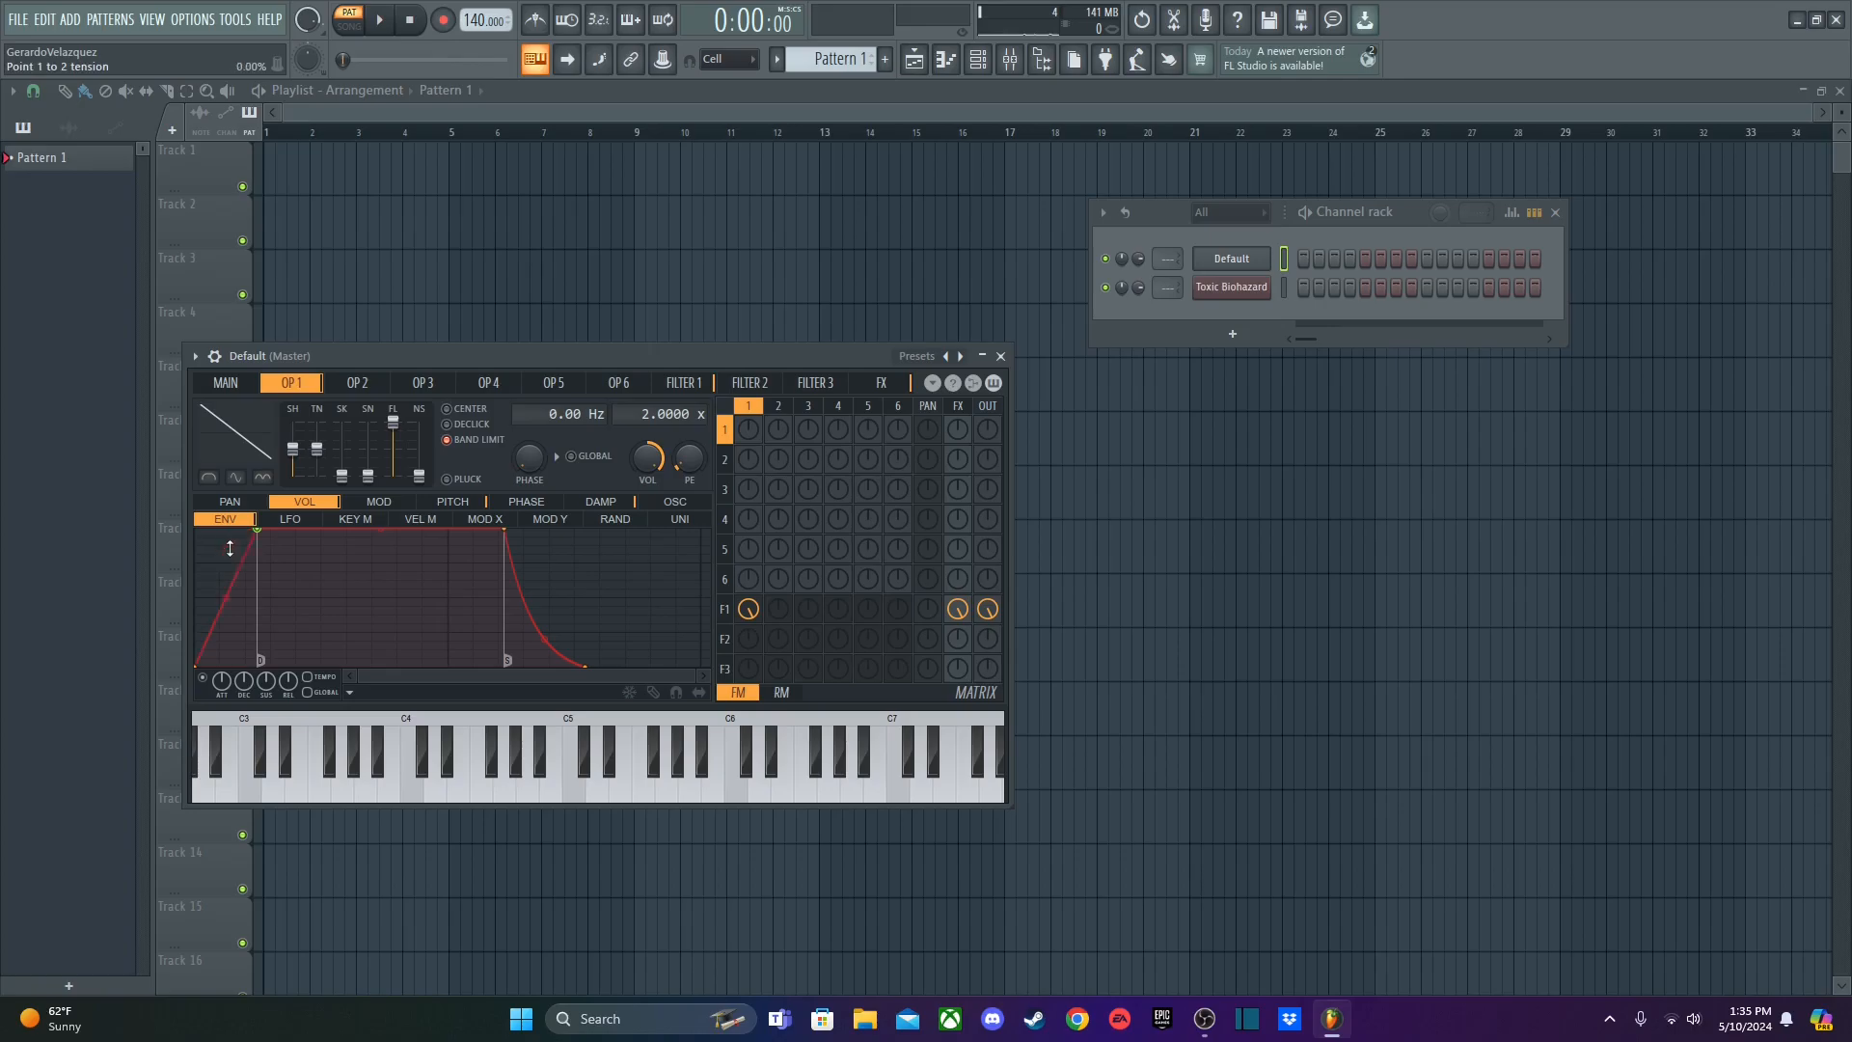
drag(225, 592, 226, 653)
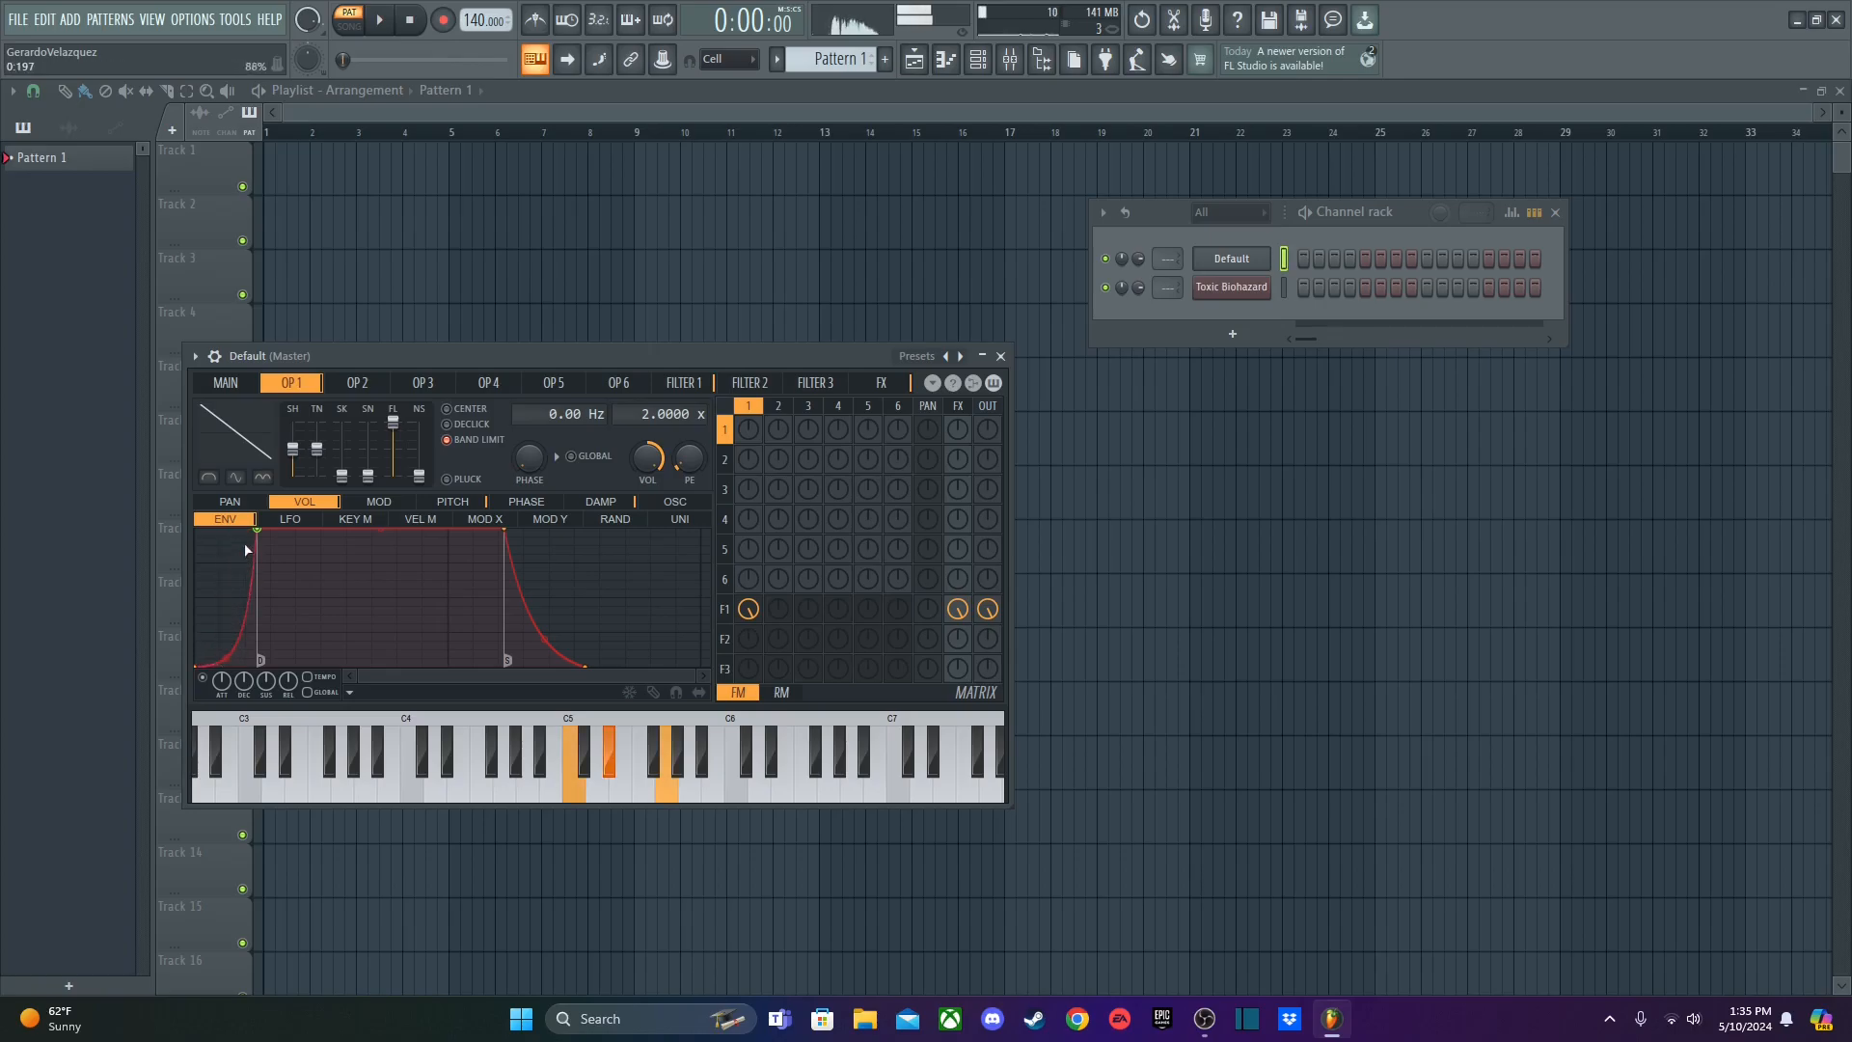
mouse_move(257, 528)
mouse_down()
mouse_move(227, 529)
mouse_move(243, 529)
mouse_up()
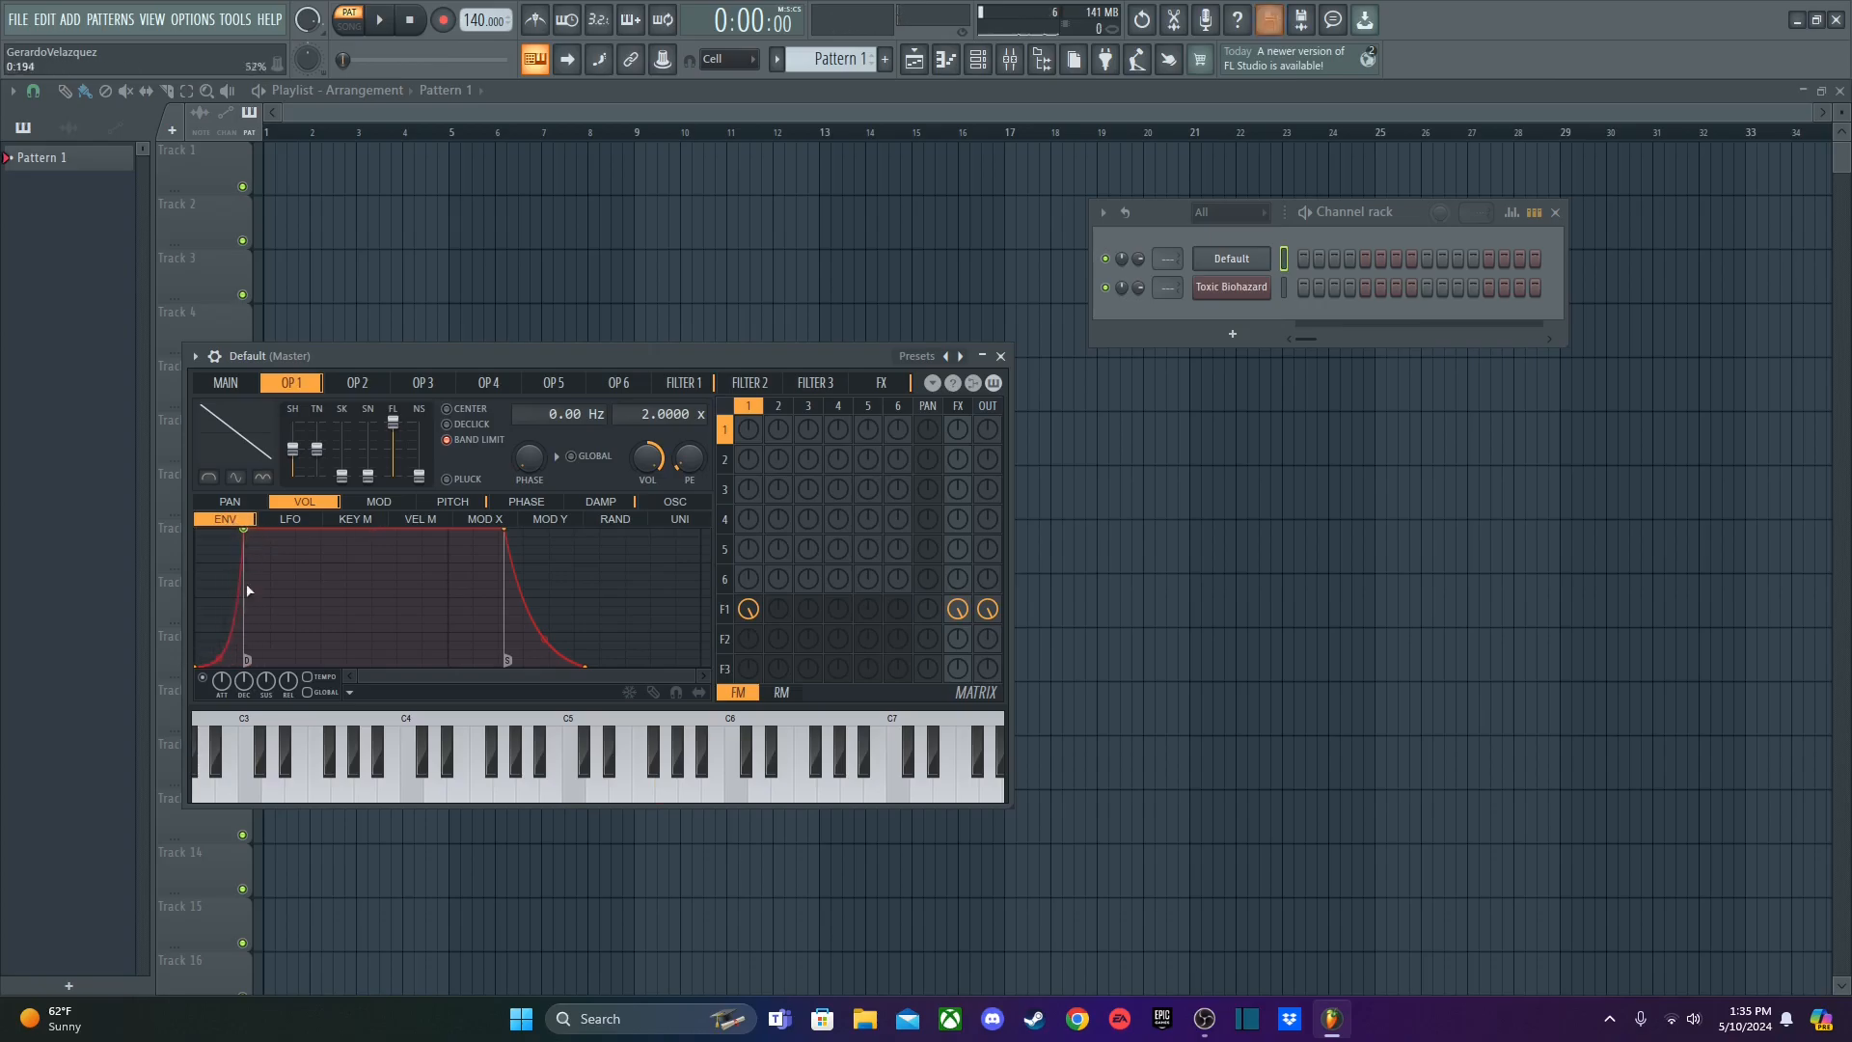
- Bow the attack curve outward and lengthen the attack in stages, auditioning a C5, D#5 and G5 chord
drag(246, 533, 253, 531)
drag(223, 654, 224, 579)
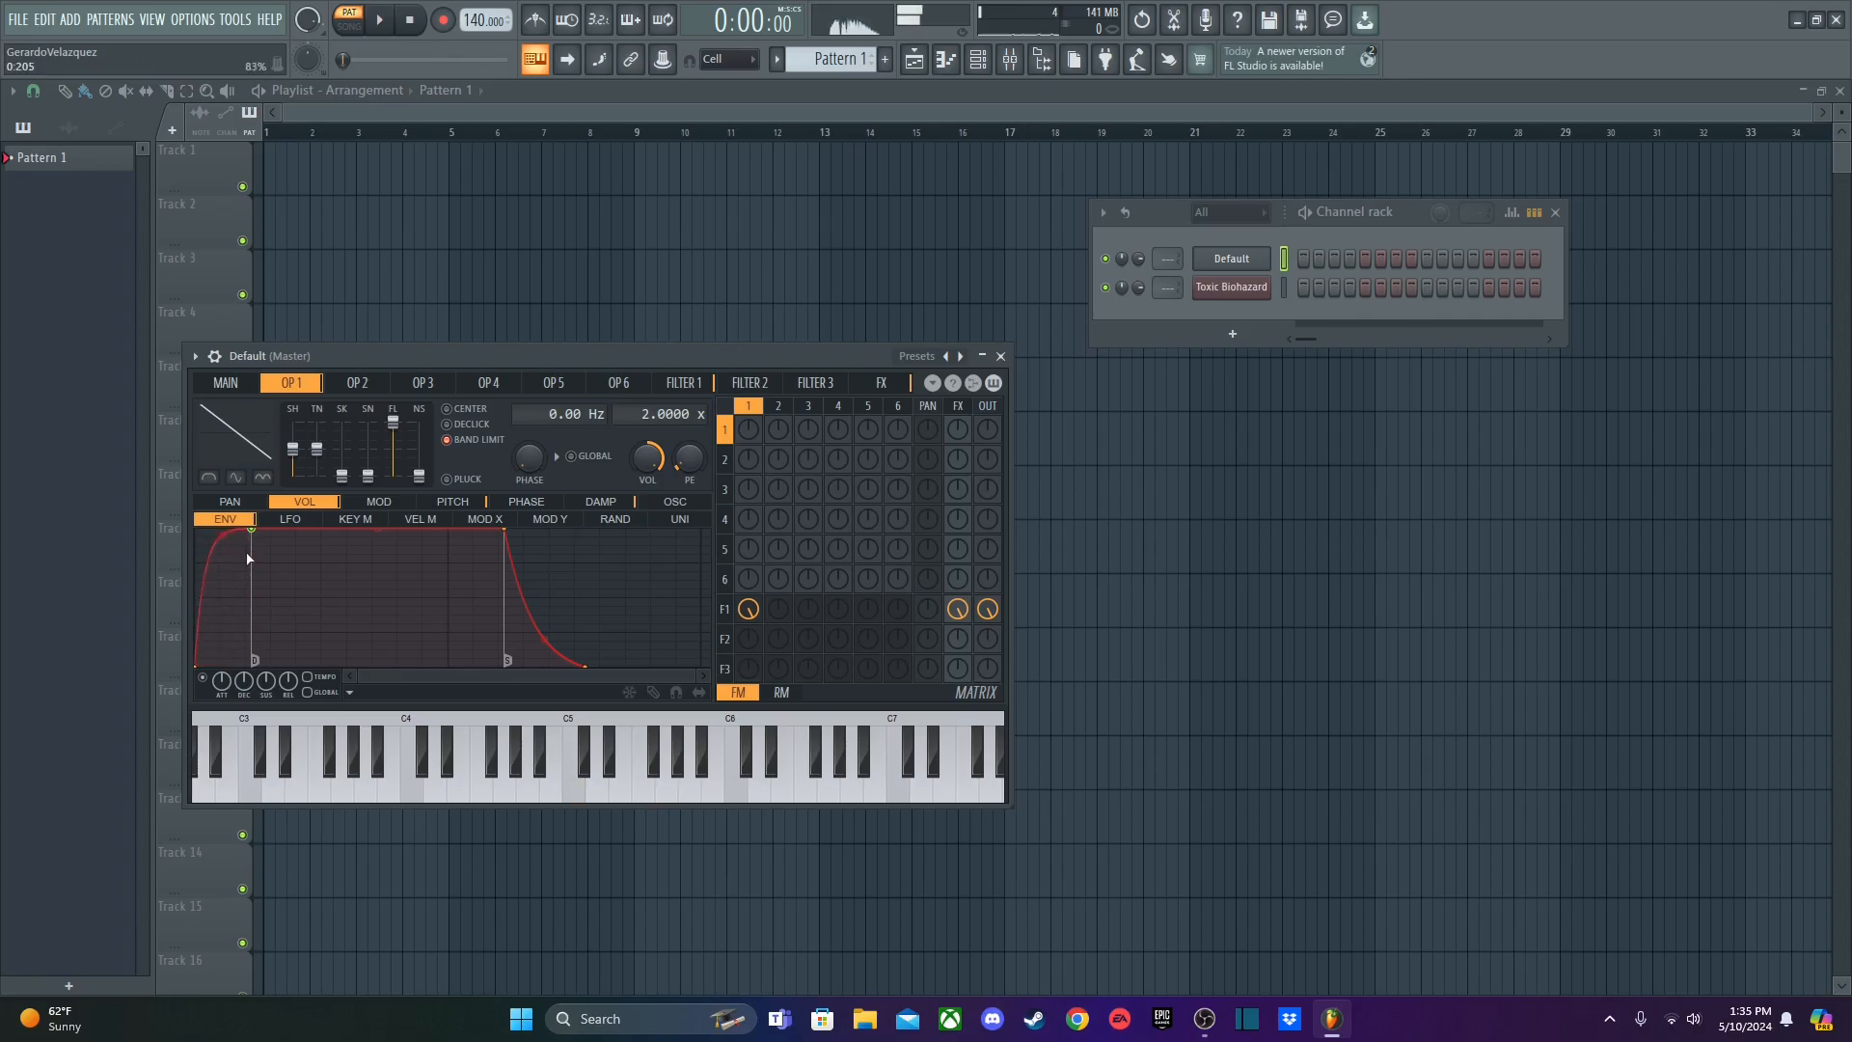
drag(252, 530, 308, 534)
key(z)
key(d)
key(b)
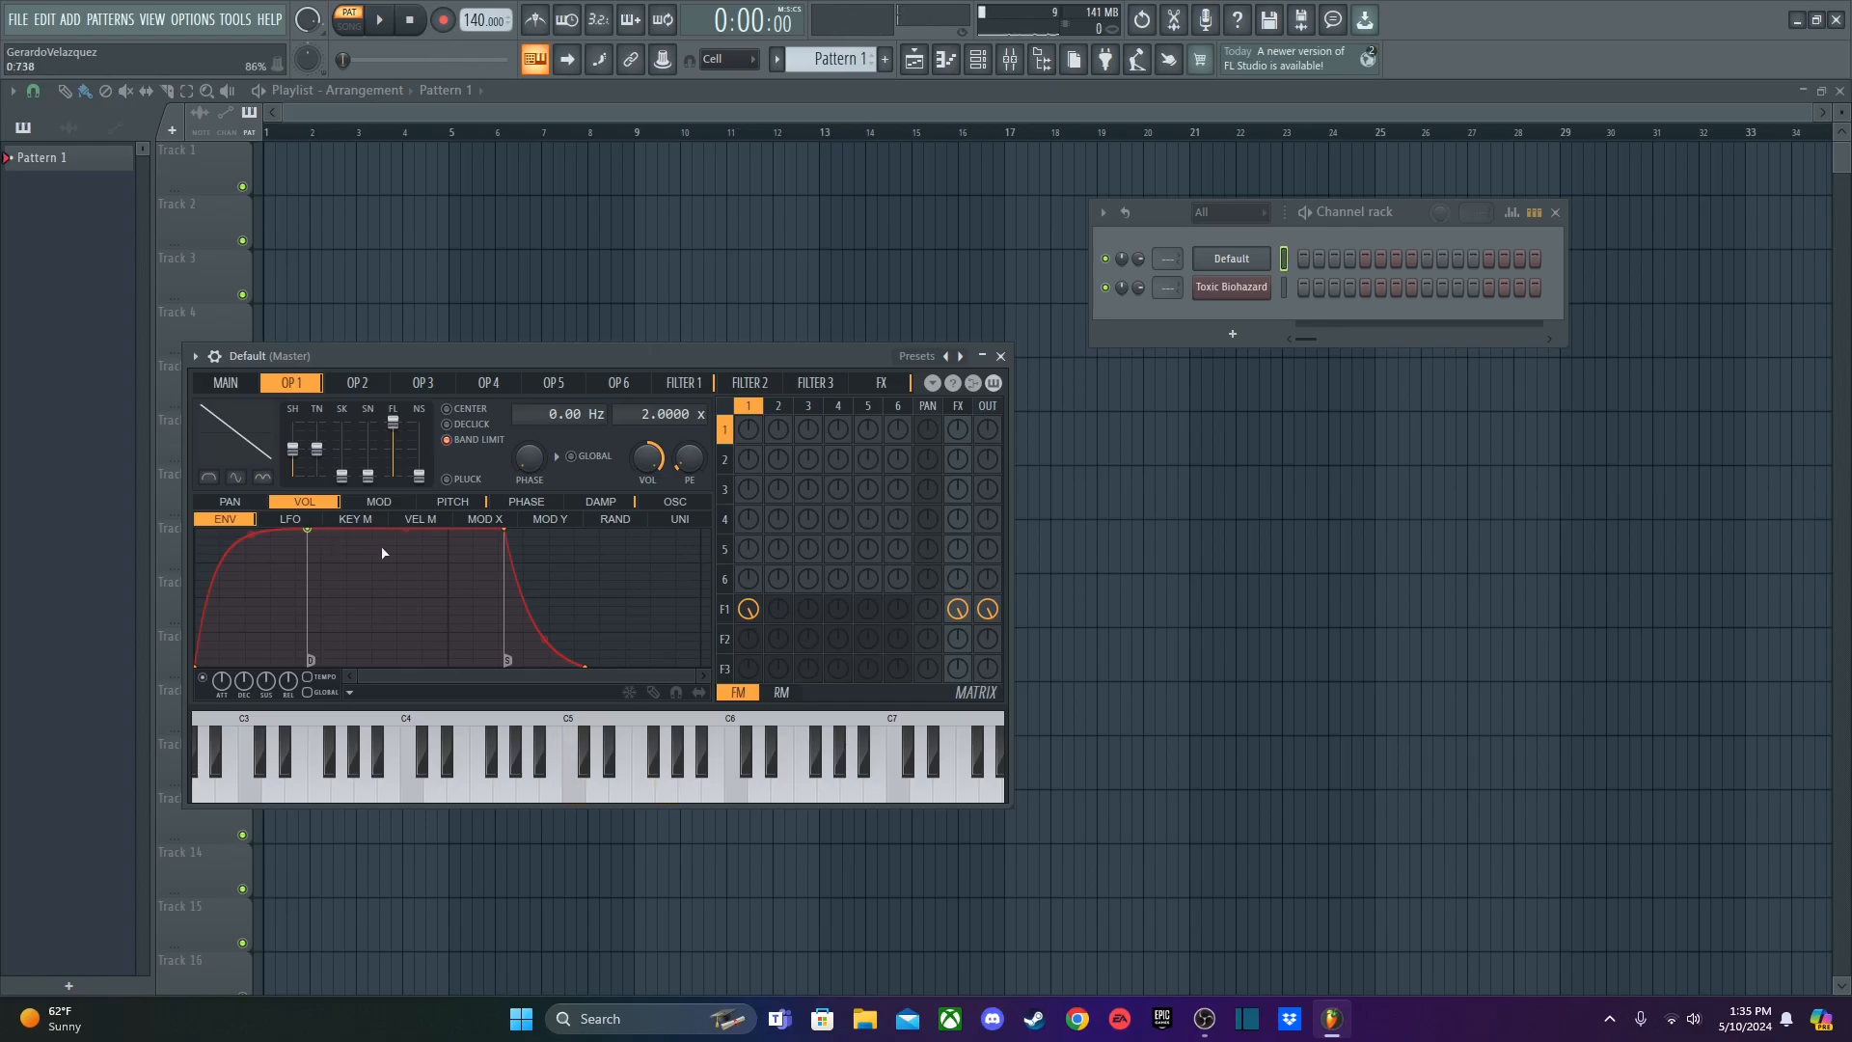
mouse_move(310, 541)
mouse_down()
mouse_move(425, 526)
mouse_move(399, 529)
mouse_up()
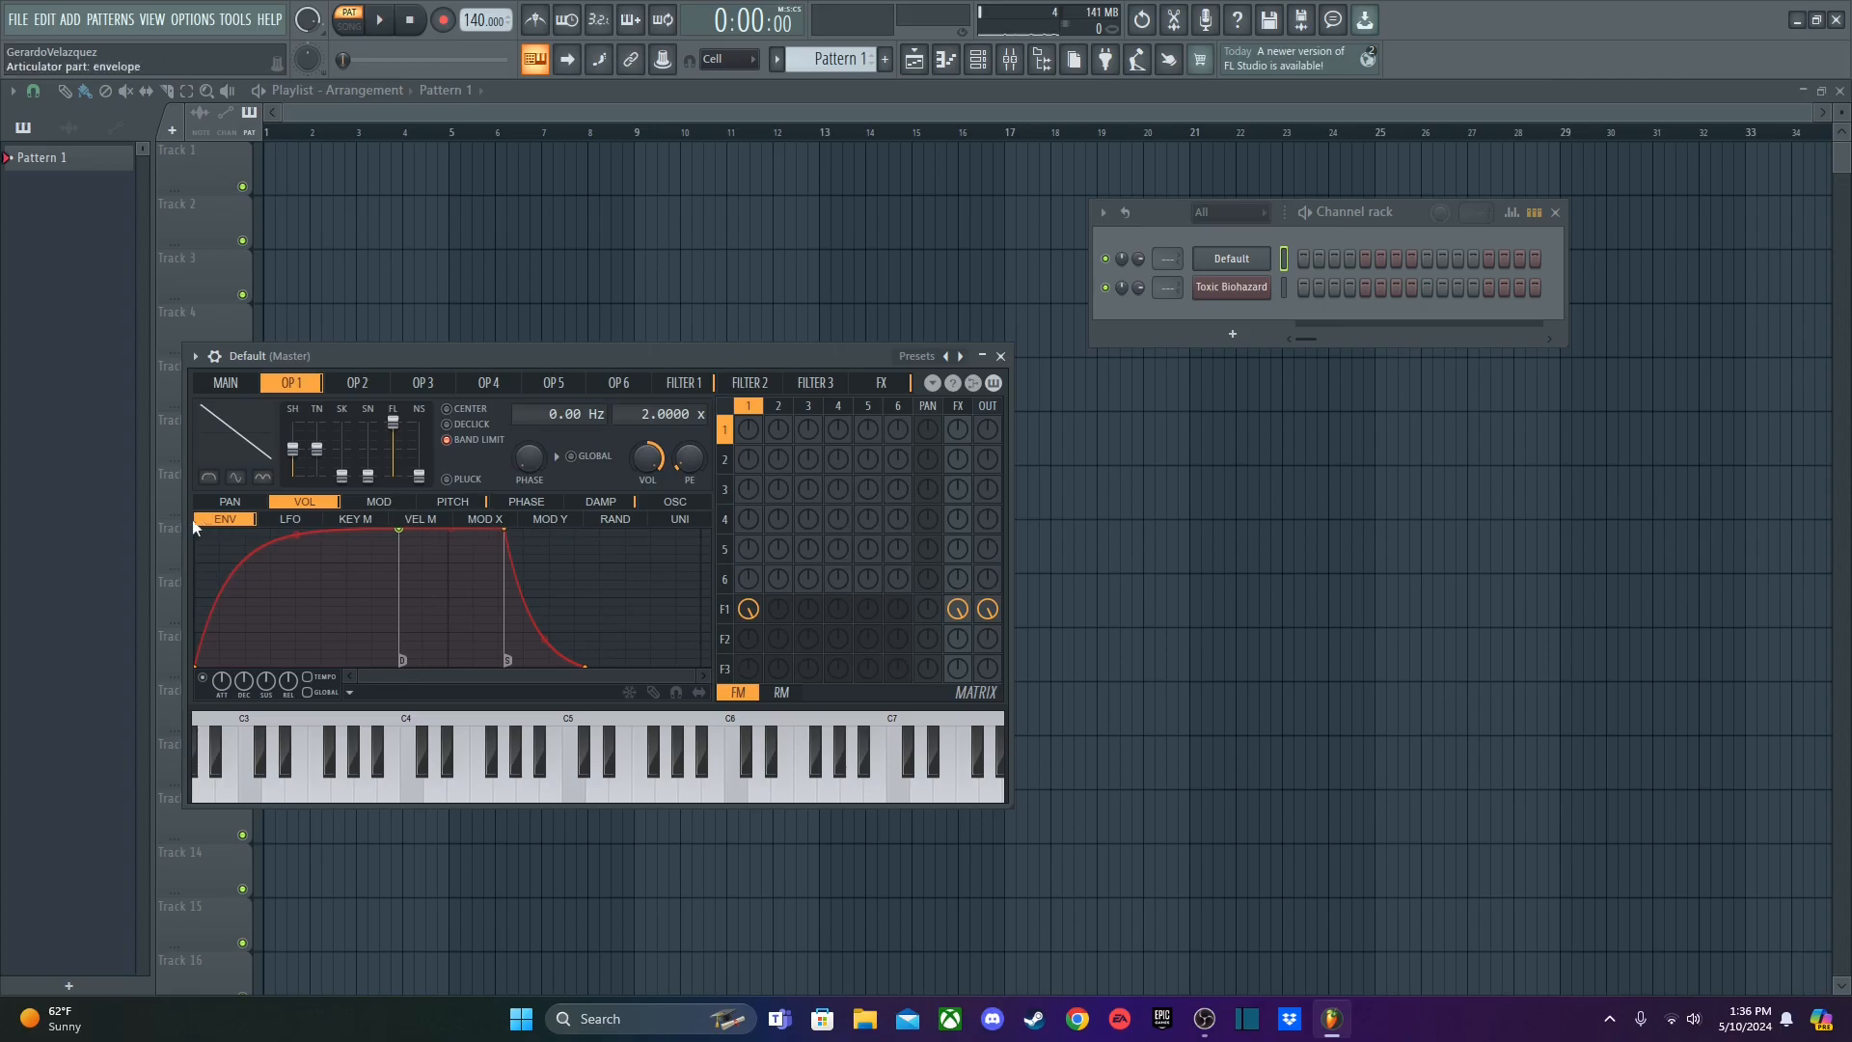
drag(297, 533, 297, 539)
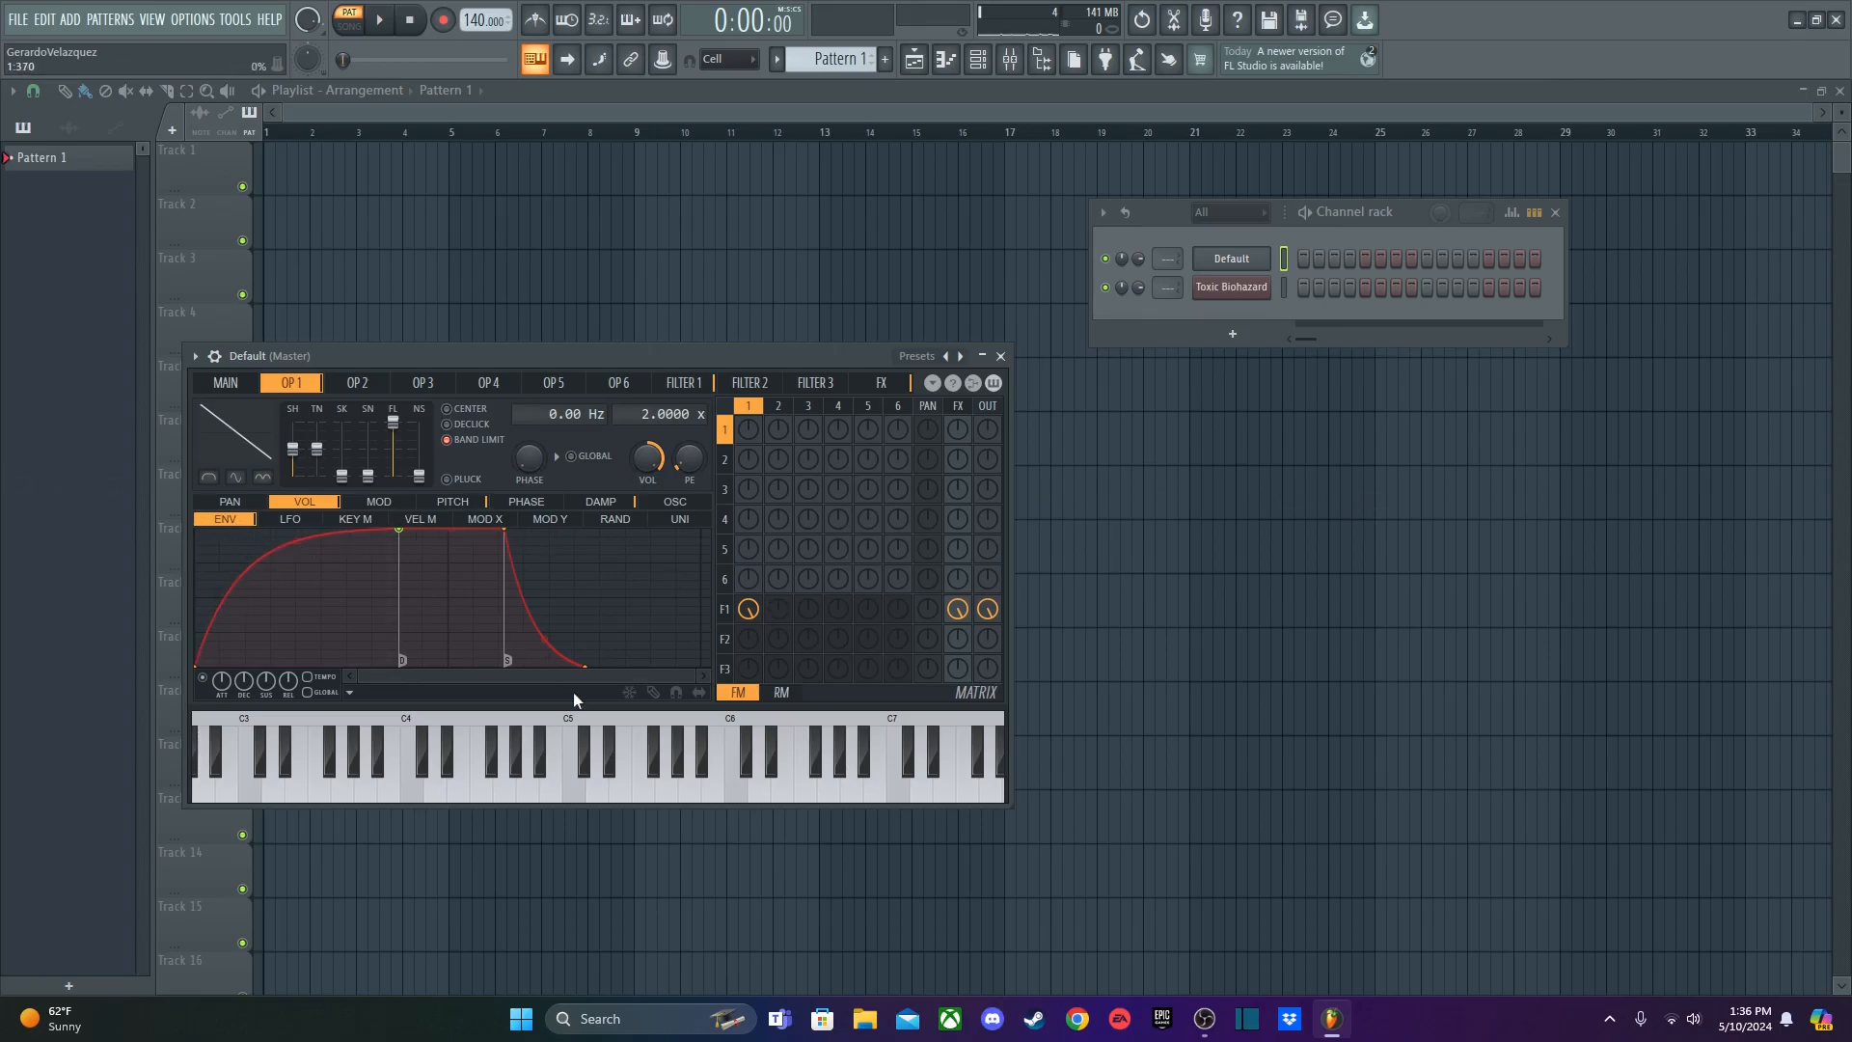
- Lengthen the volume envelope's release and audition a C5, D#5 and G5 chord
drag(587, 665, 417, 669)
key(z)
key(d)
key(b)
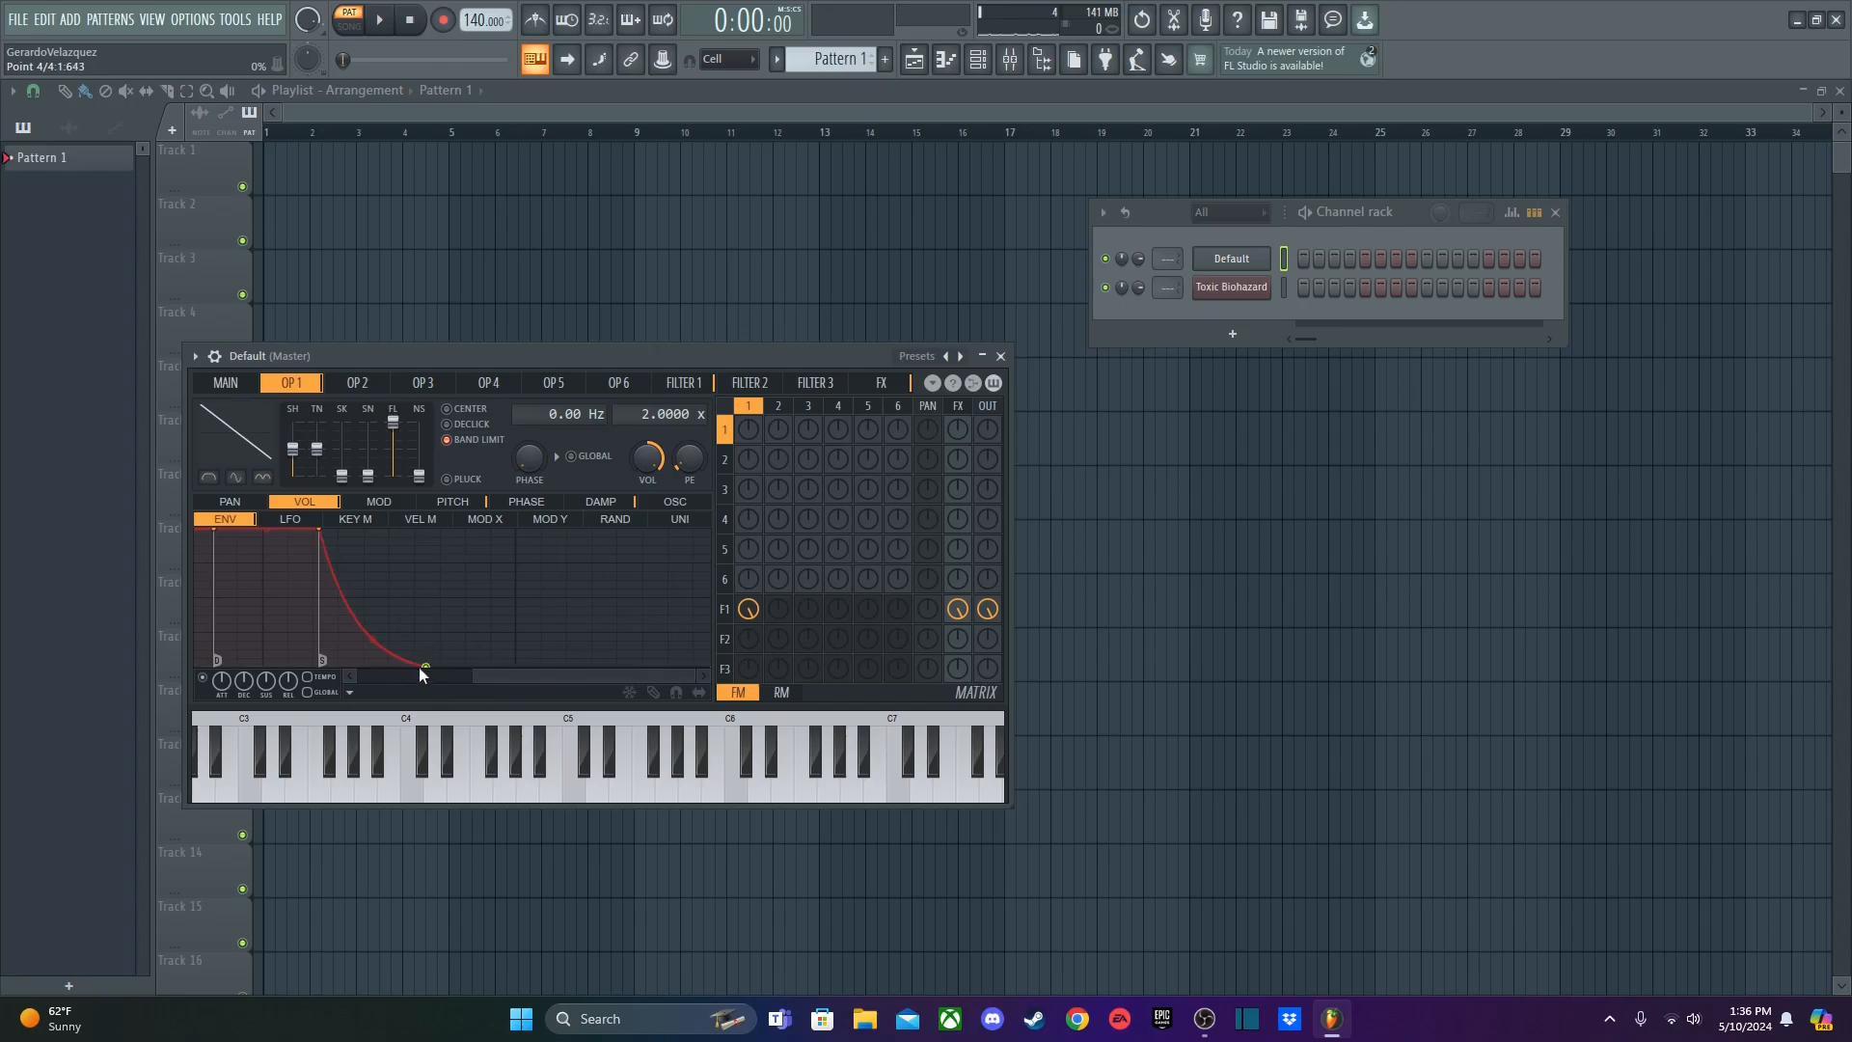
drag(563, 677, 175, 702)
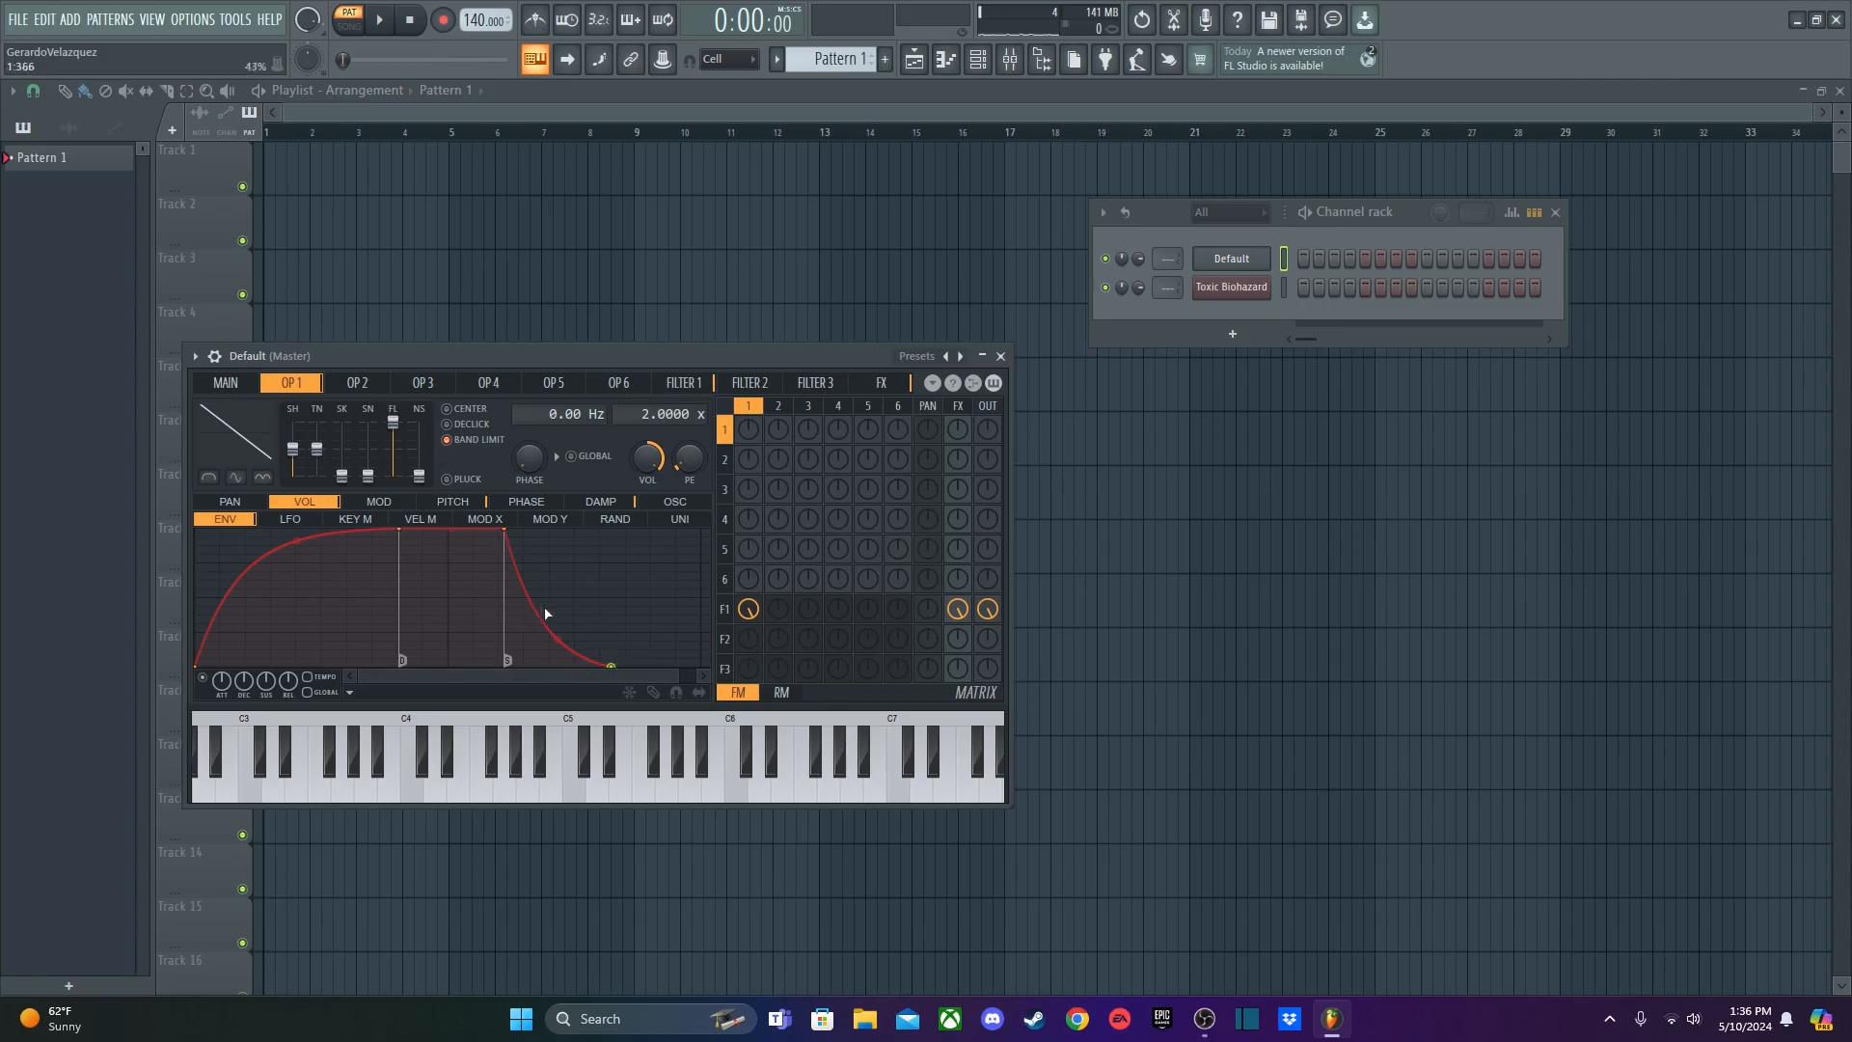
- Show operator 1's pitch LFO and look through its presets without applying one
click(449, 510)
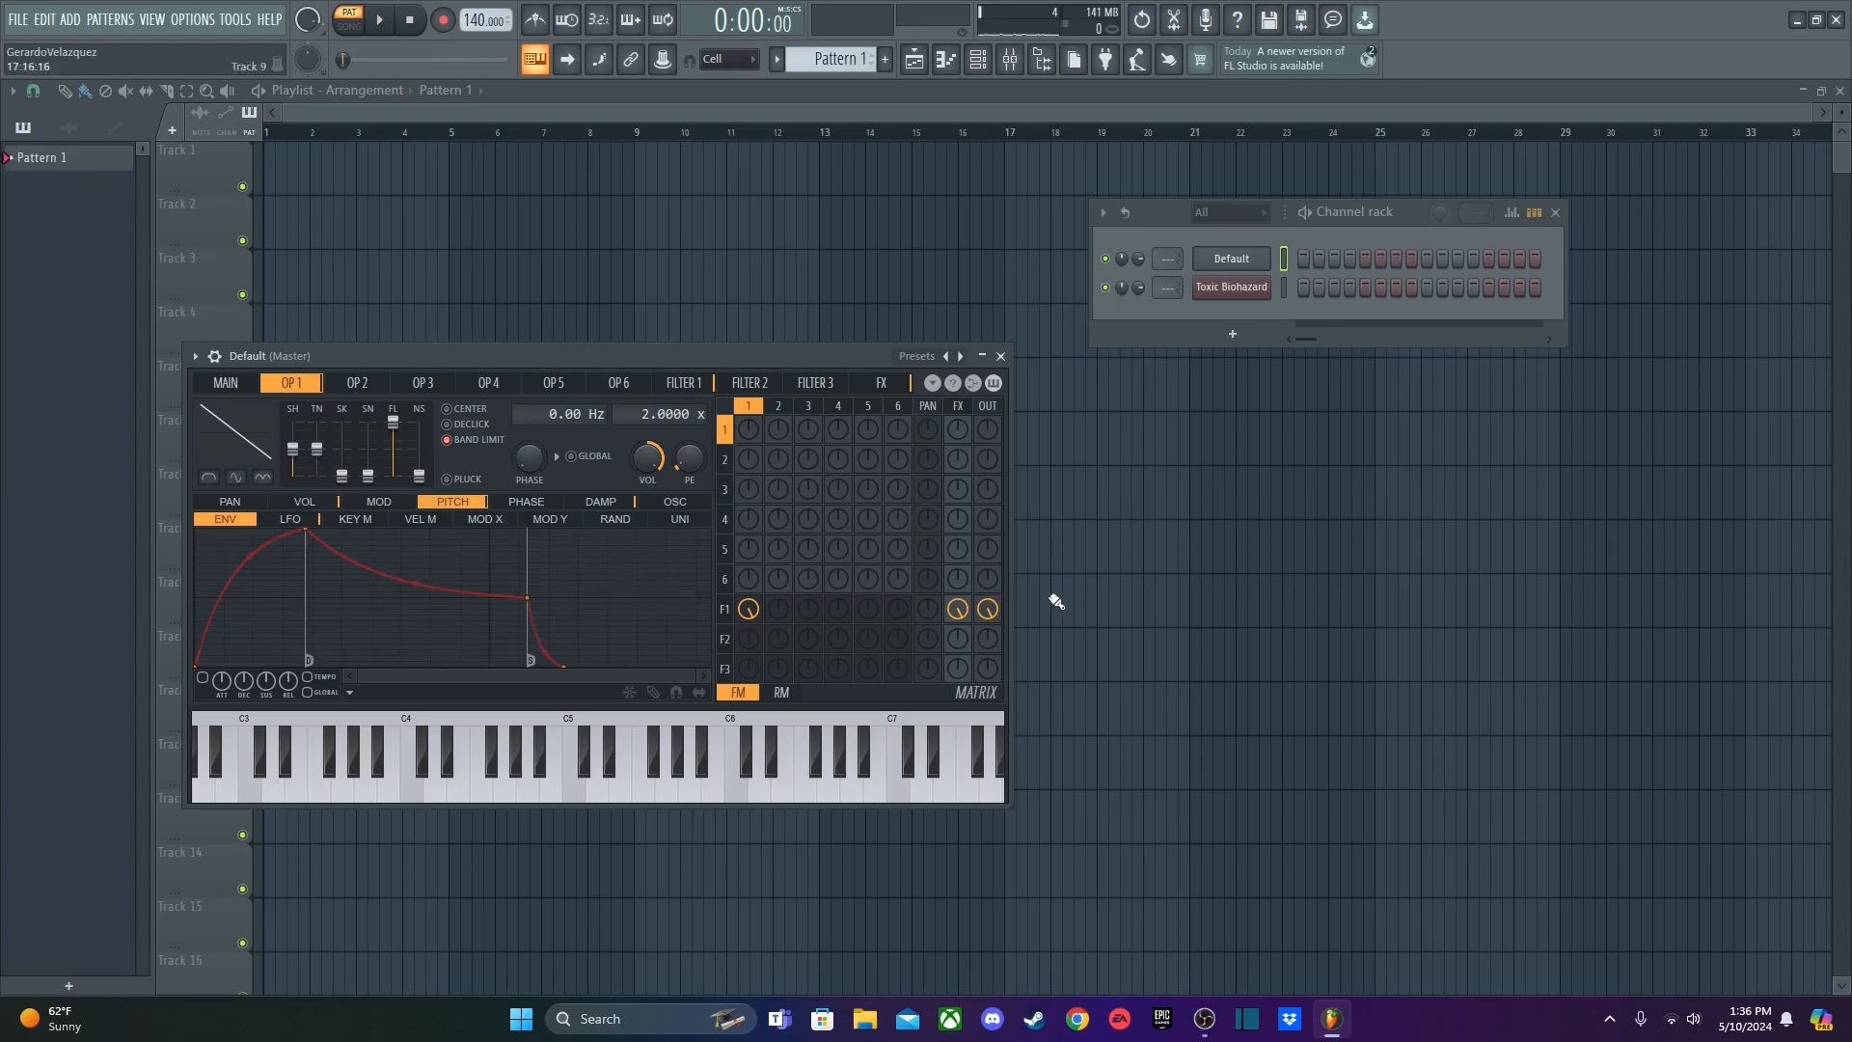
click(303, 522)
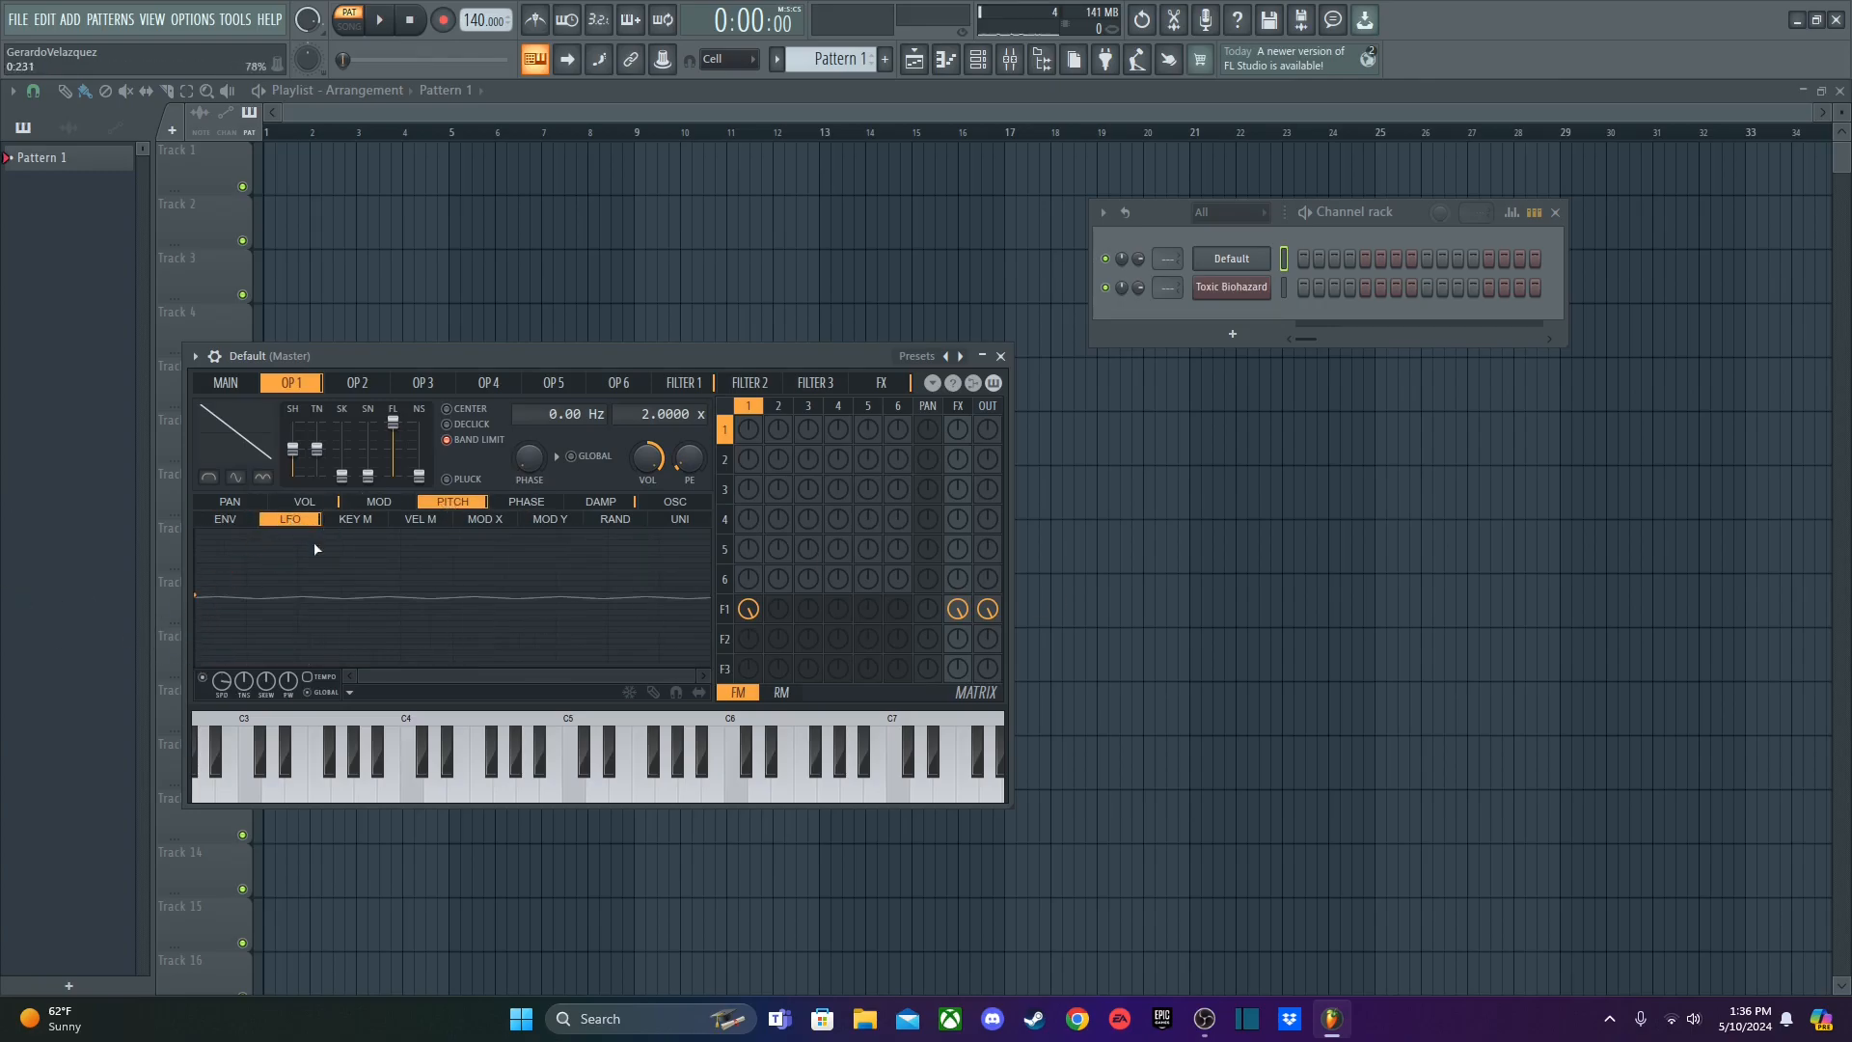
right_click(360, 630)
mouse_move(403, 654)
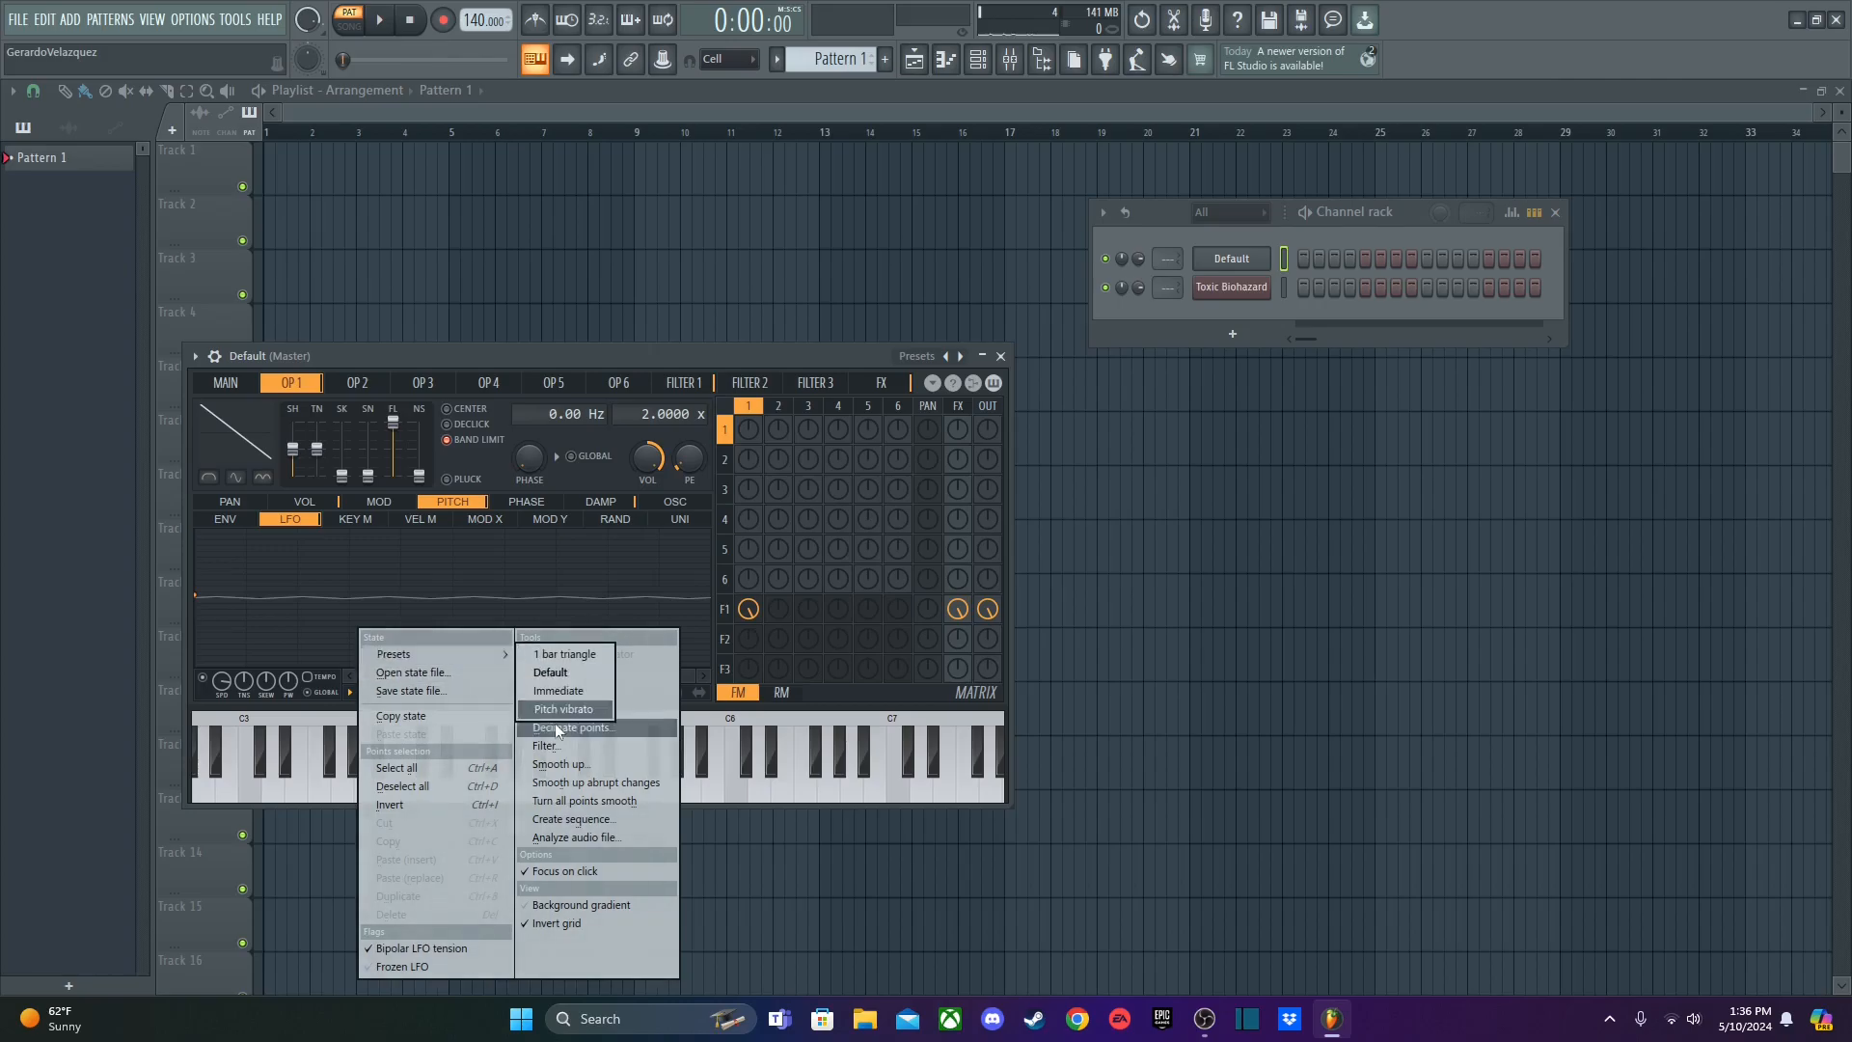
click(324, 707)
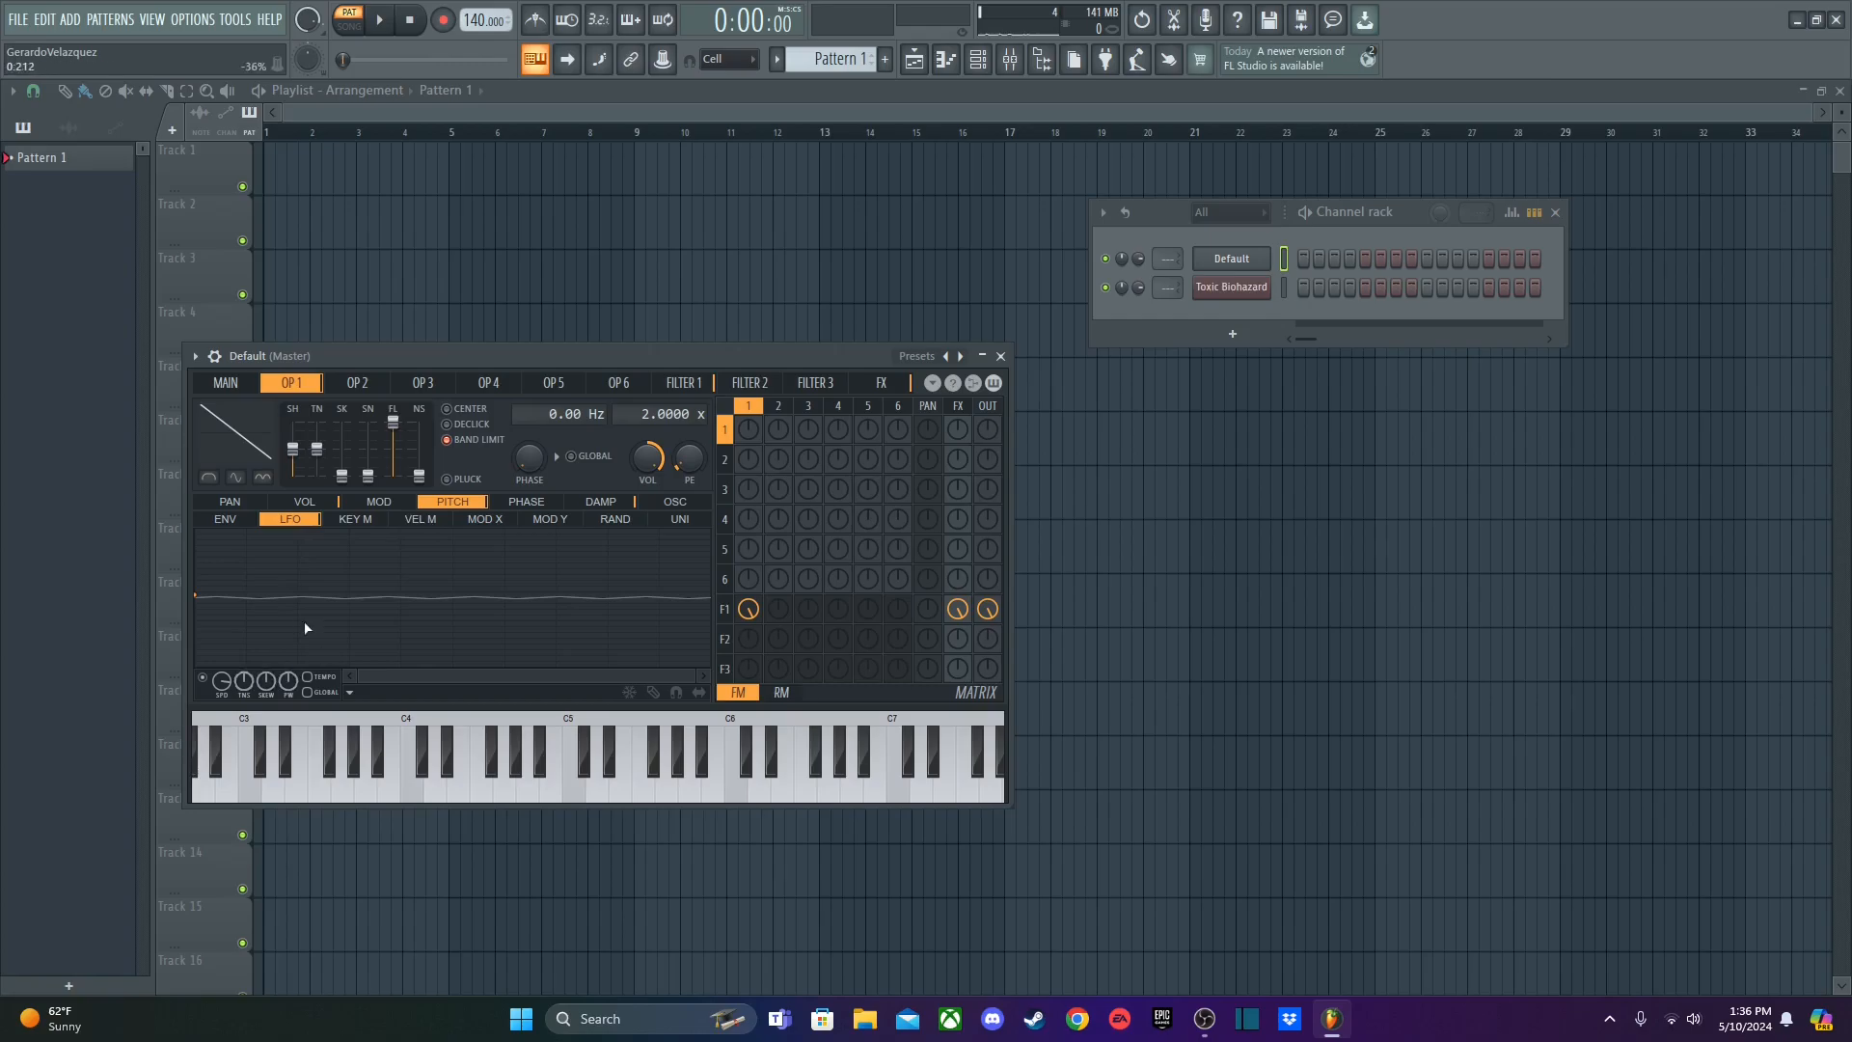
- Audition the pitch LFO with a C5, D#5, G5 and A#5 chord and repeated C5, D#5 and G5 chords
key(z)
key(d)
key(b)
key(j)
key(z)
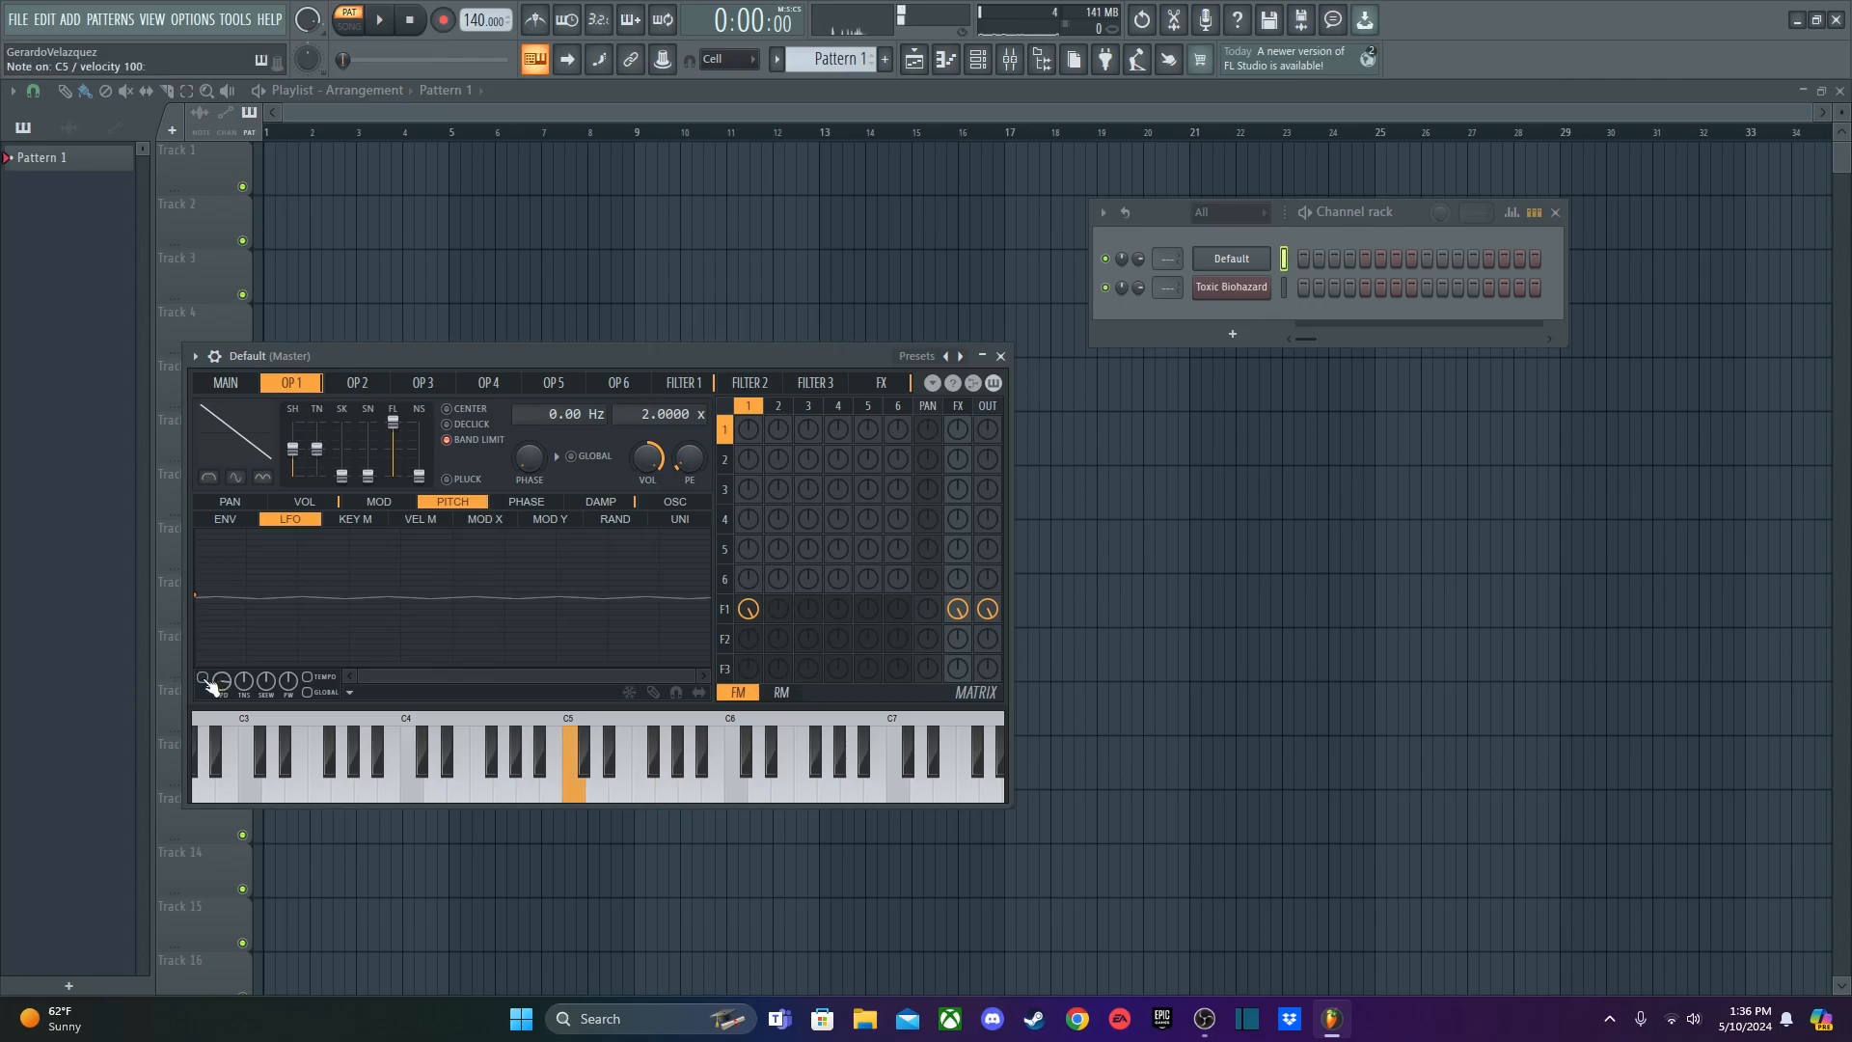
key(d)
key(b)
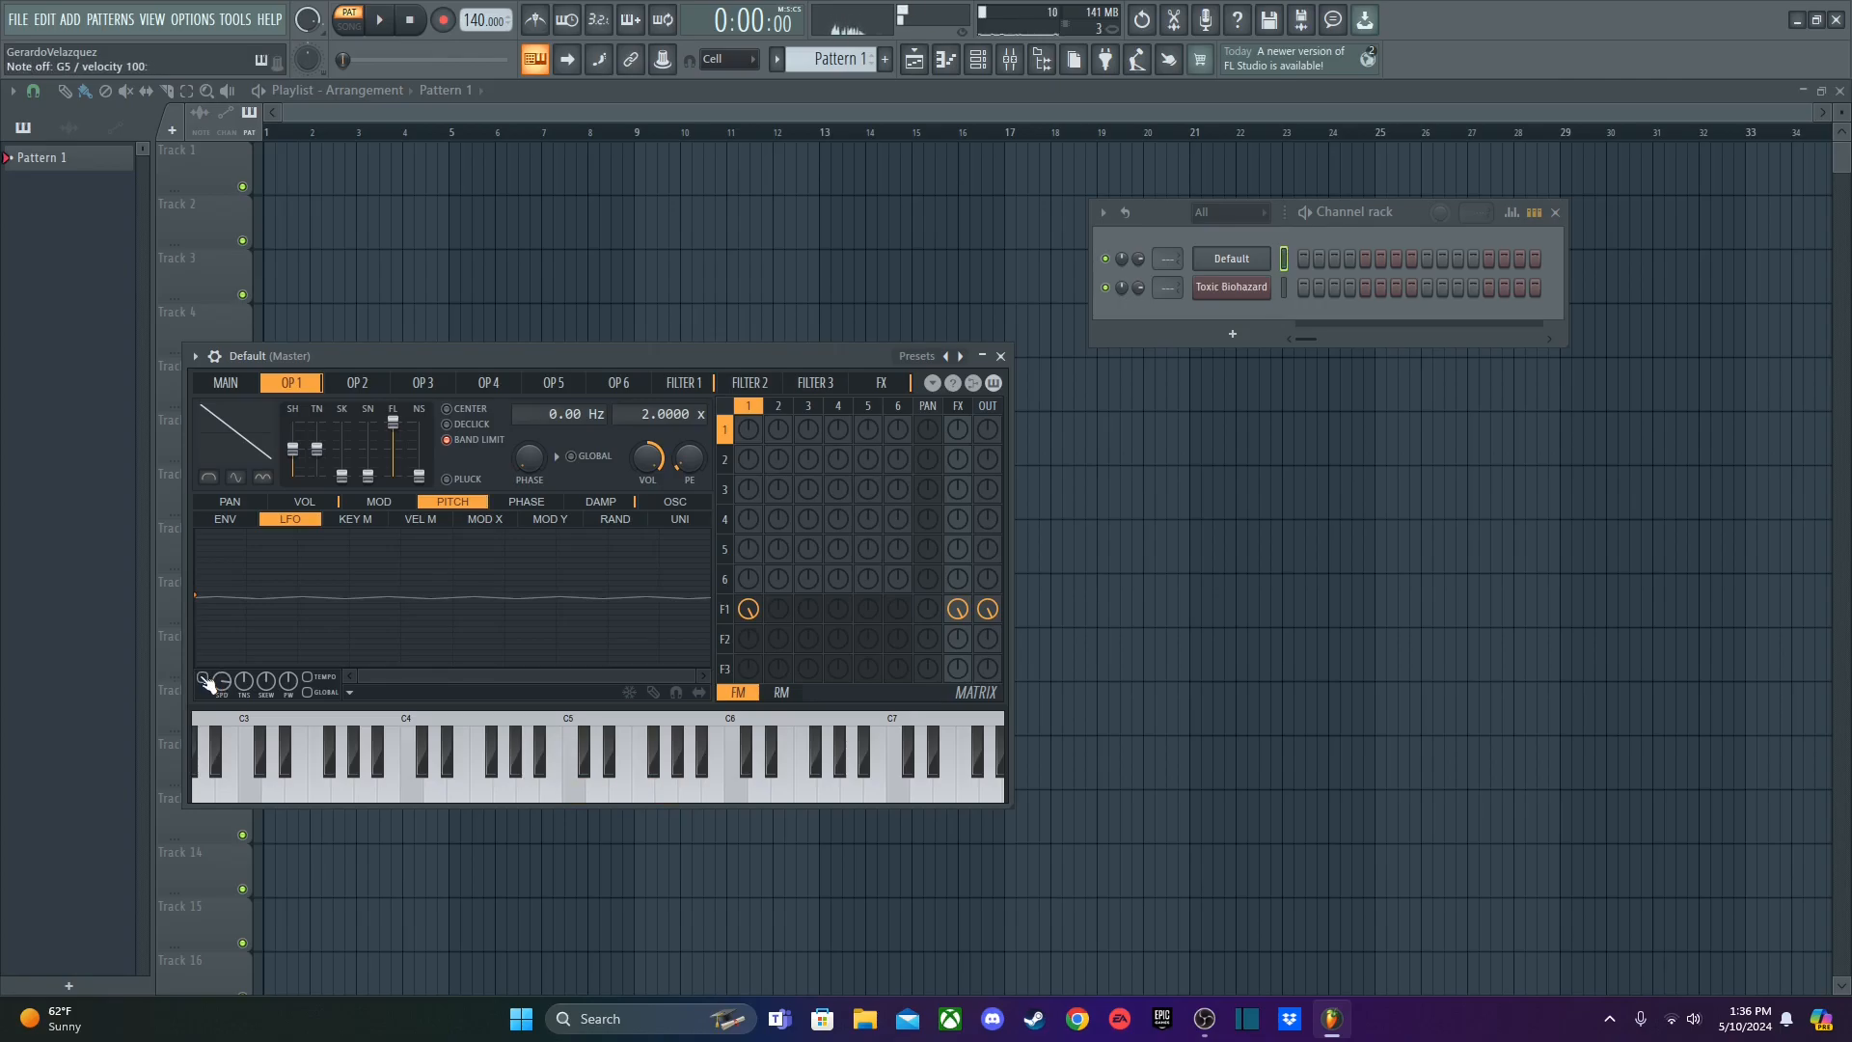
key(z)
key(d)
key(b)
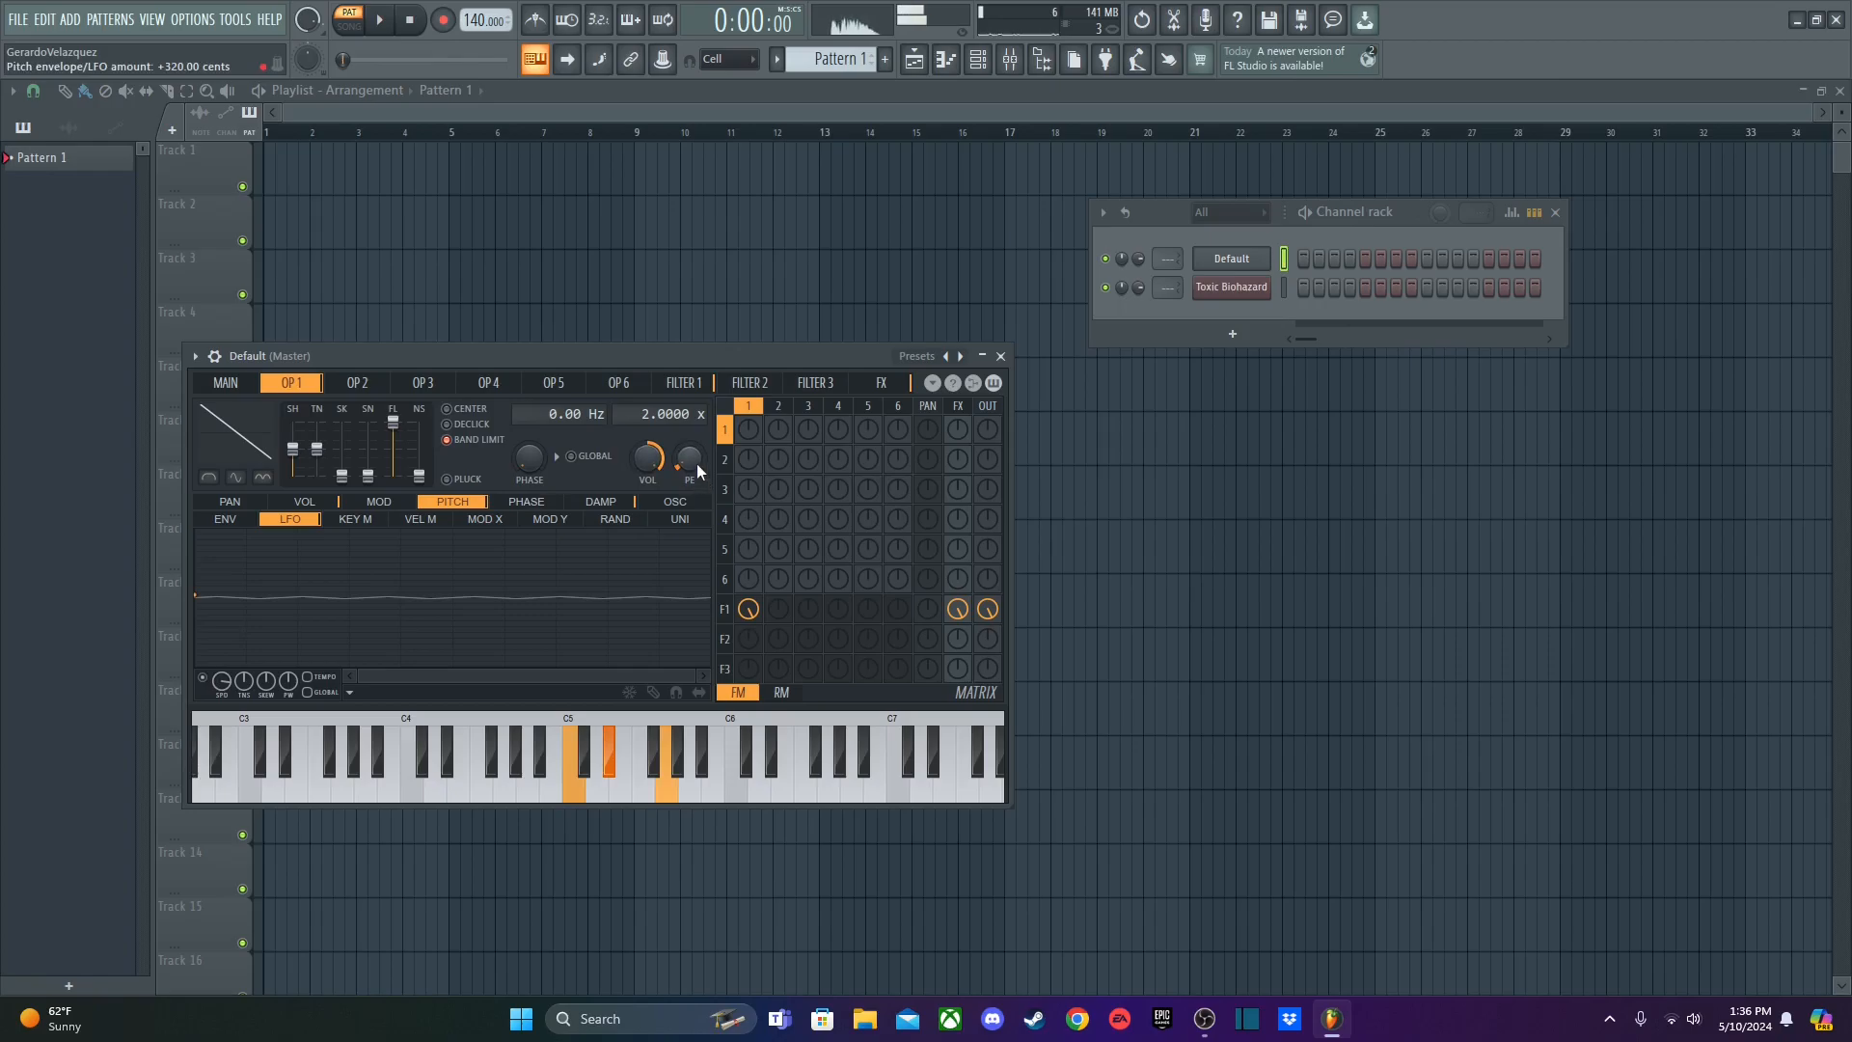
- Raise operator 1's pitch envelope/LFO amount to about +880 cents, audition a C5, D#5 and G5 chord, and readjust the amount
drag(689, 458, 689, 462)
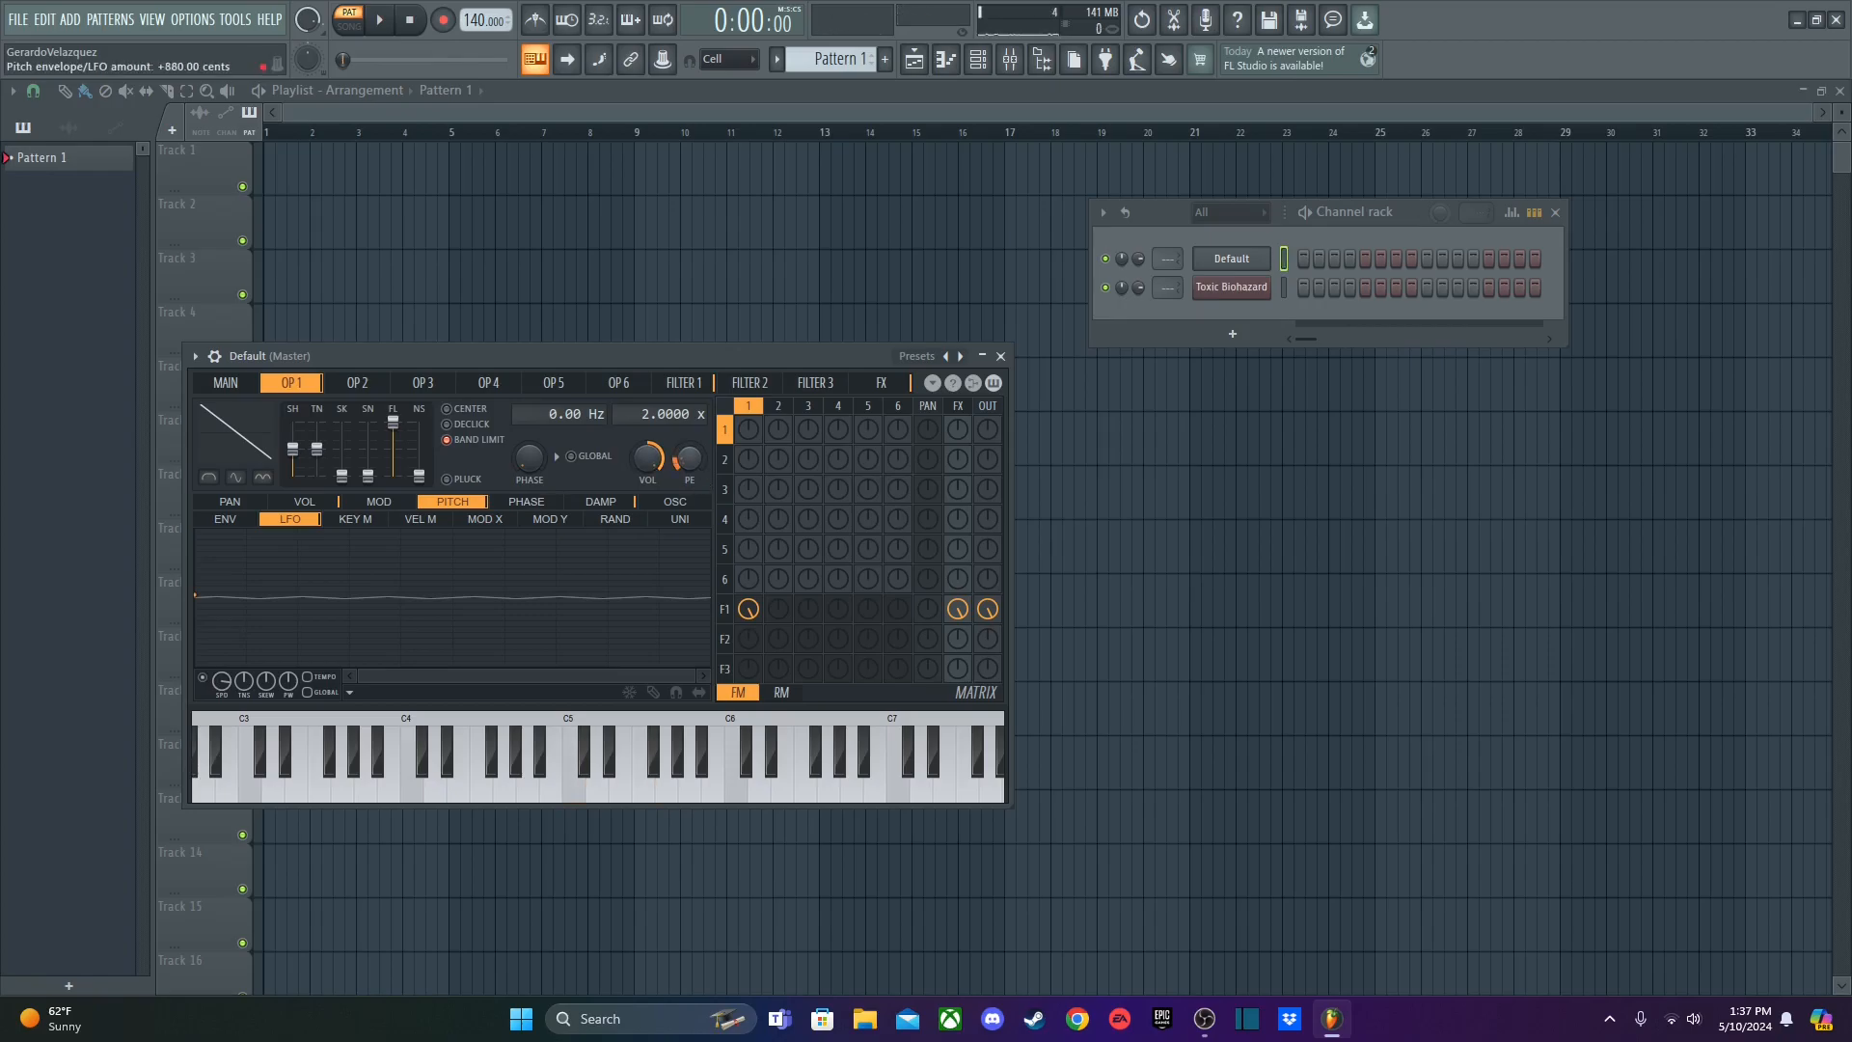
key(z)
key(d)
key(b)
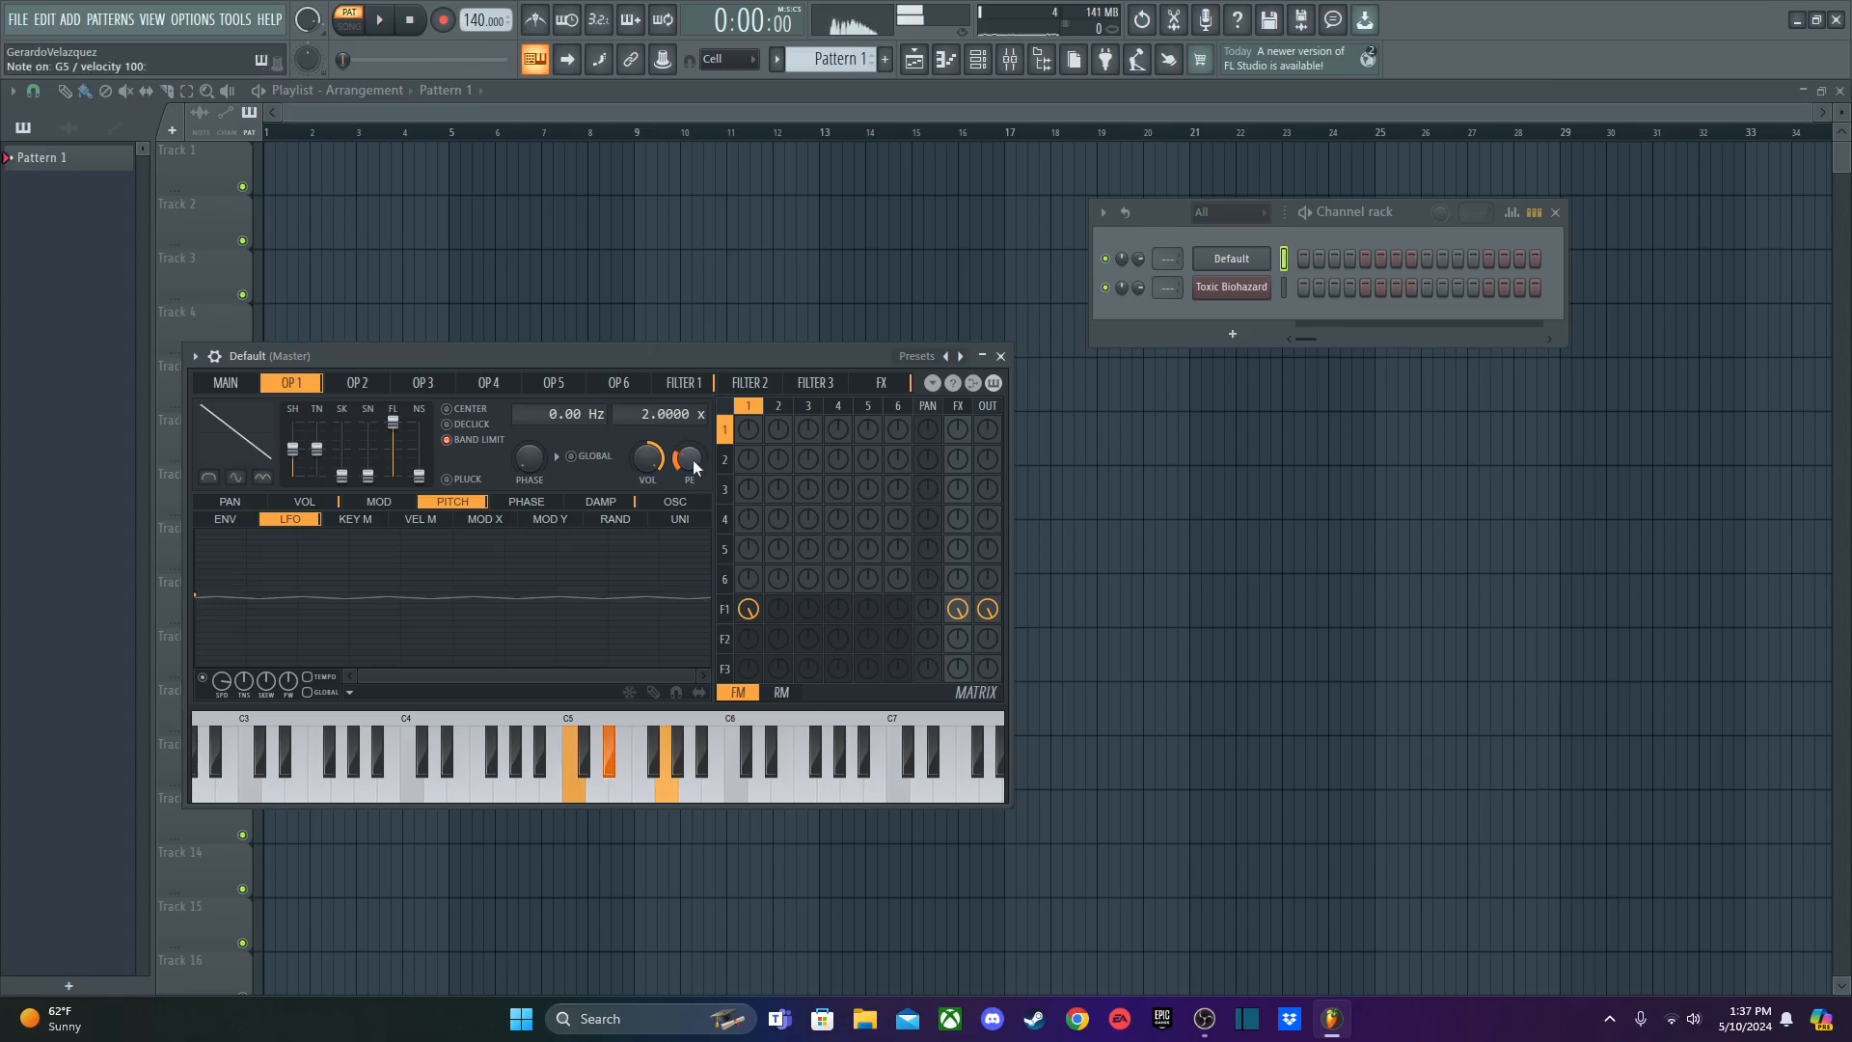
drag(689, 459, 688, 470)
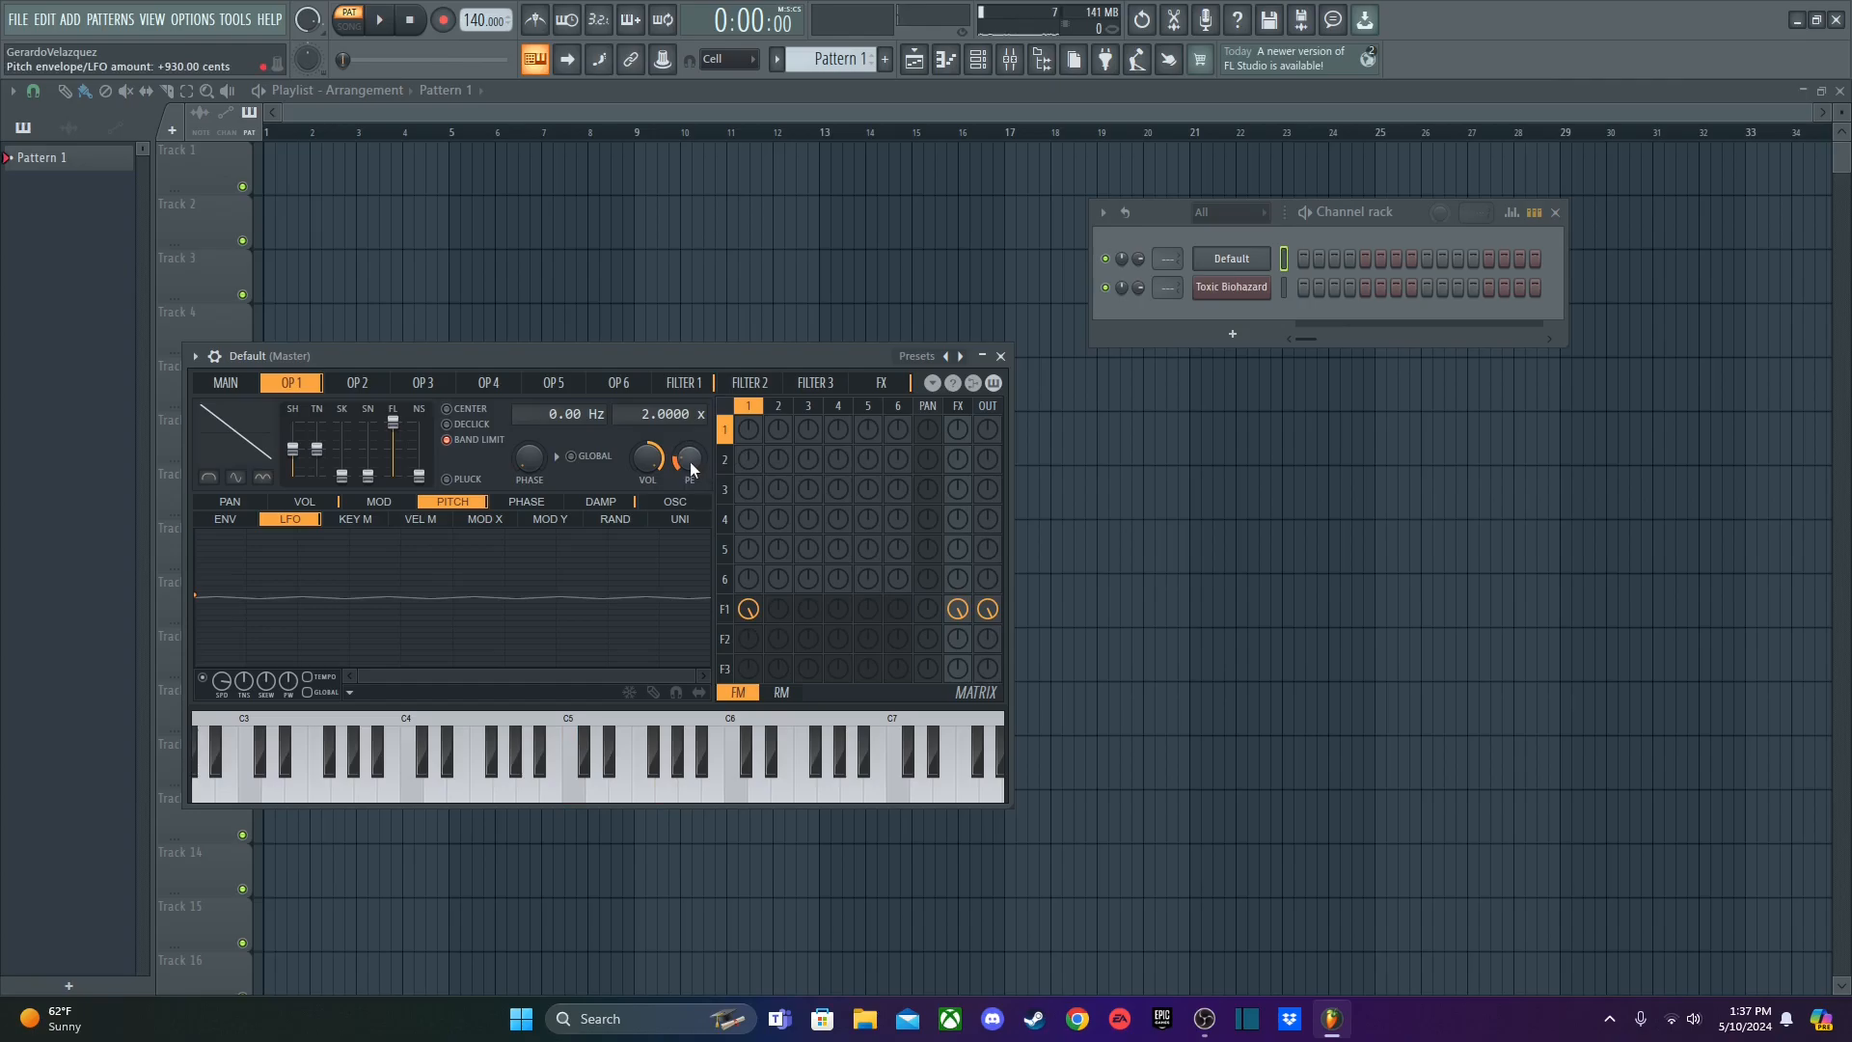
mouse_move(689, 460)
mouse_down()
mouse_move(689, 420)
mouse_move(688, 531)
mouse_move(689, 457)
mouse_move(700, 485)
mouse_up()
- Show the volume envelope of Filter 1
click(687, 386)
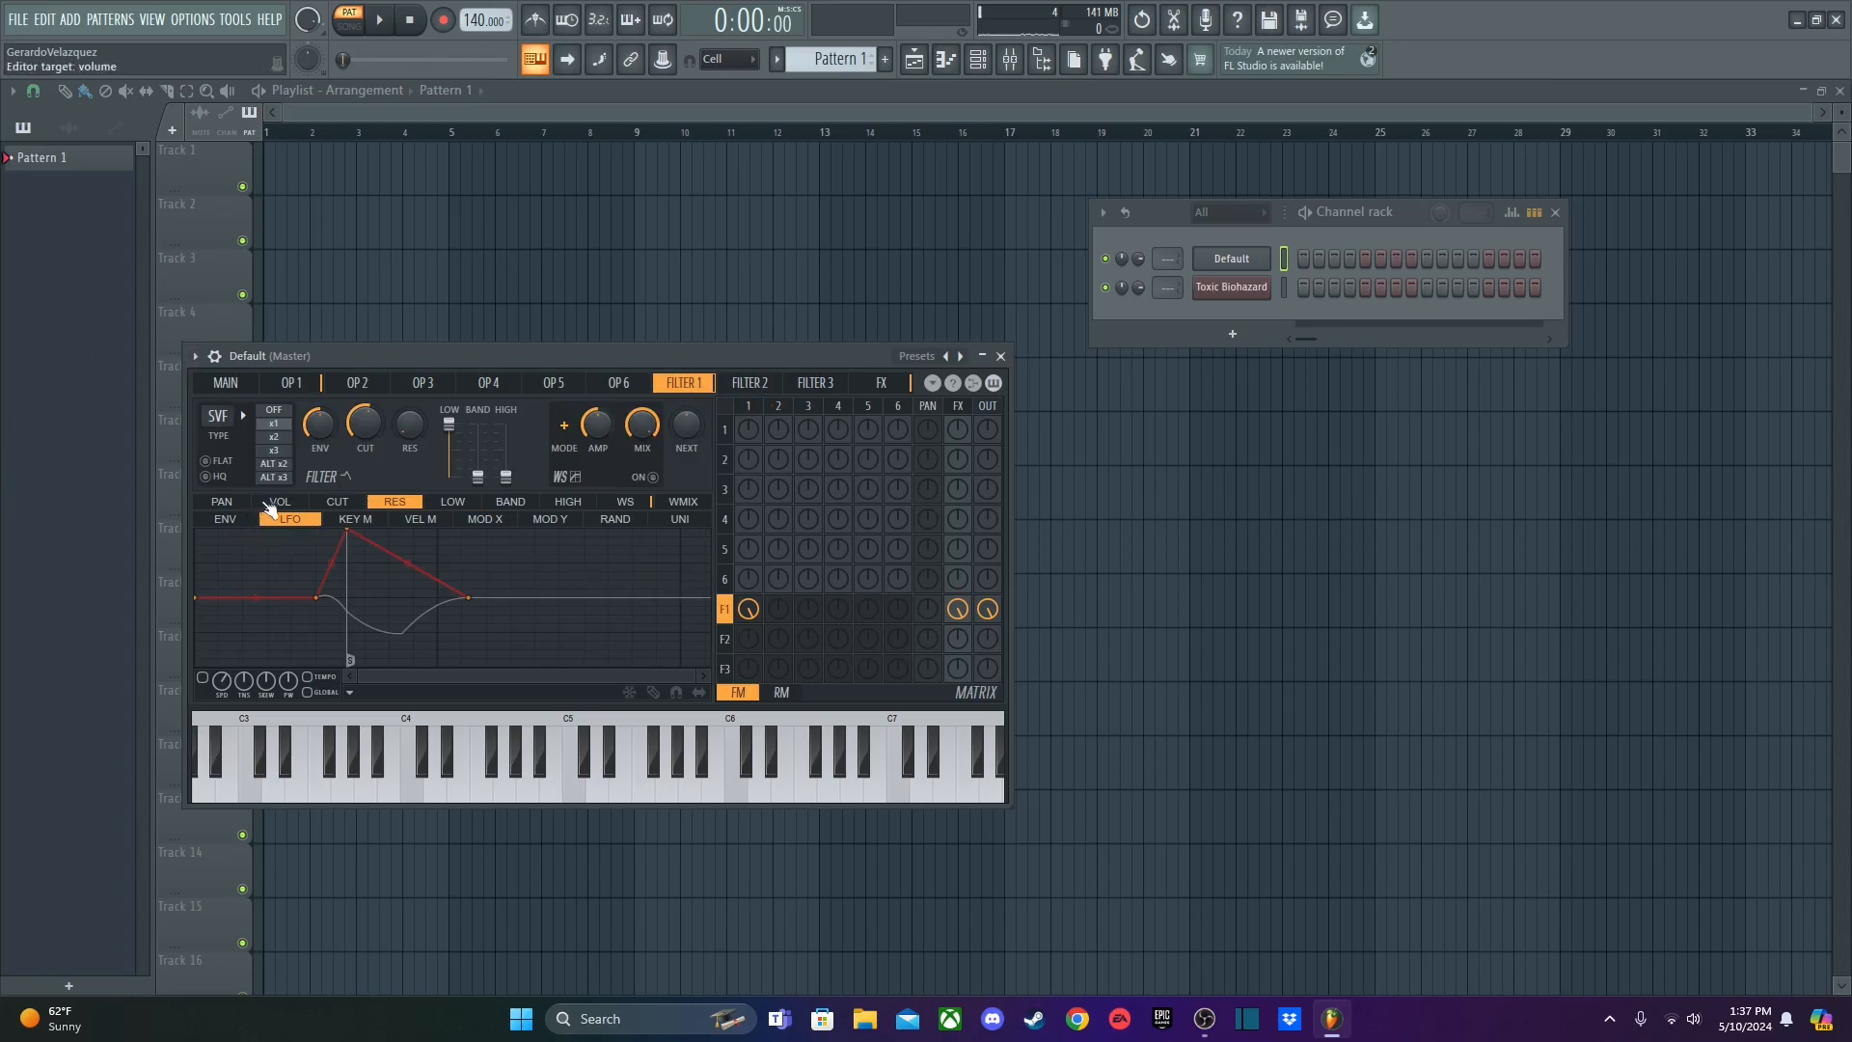
click(277, 502)
click(228, 519)
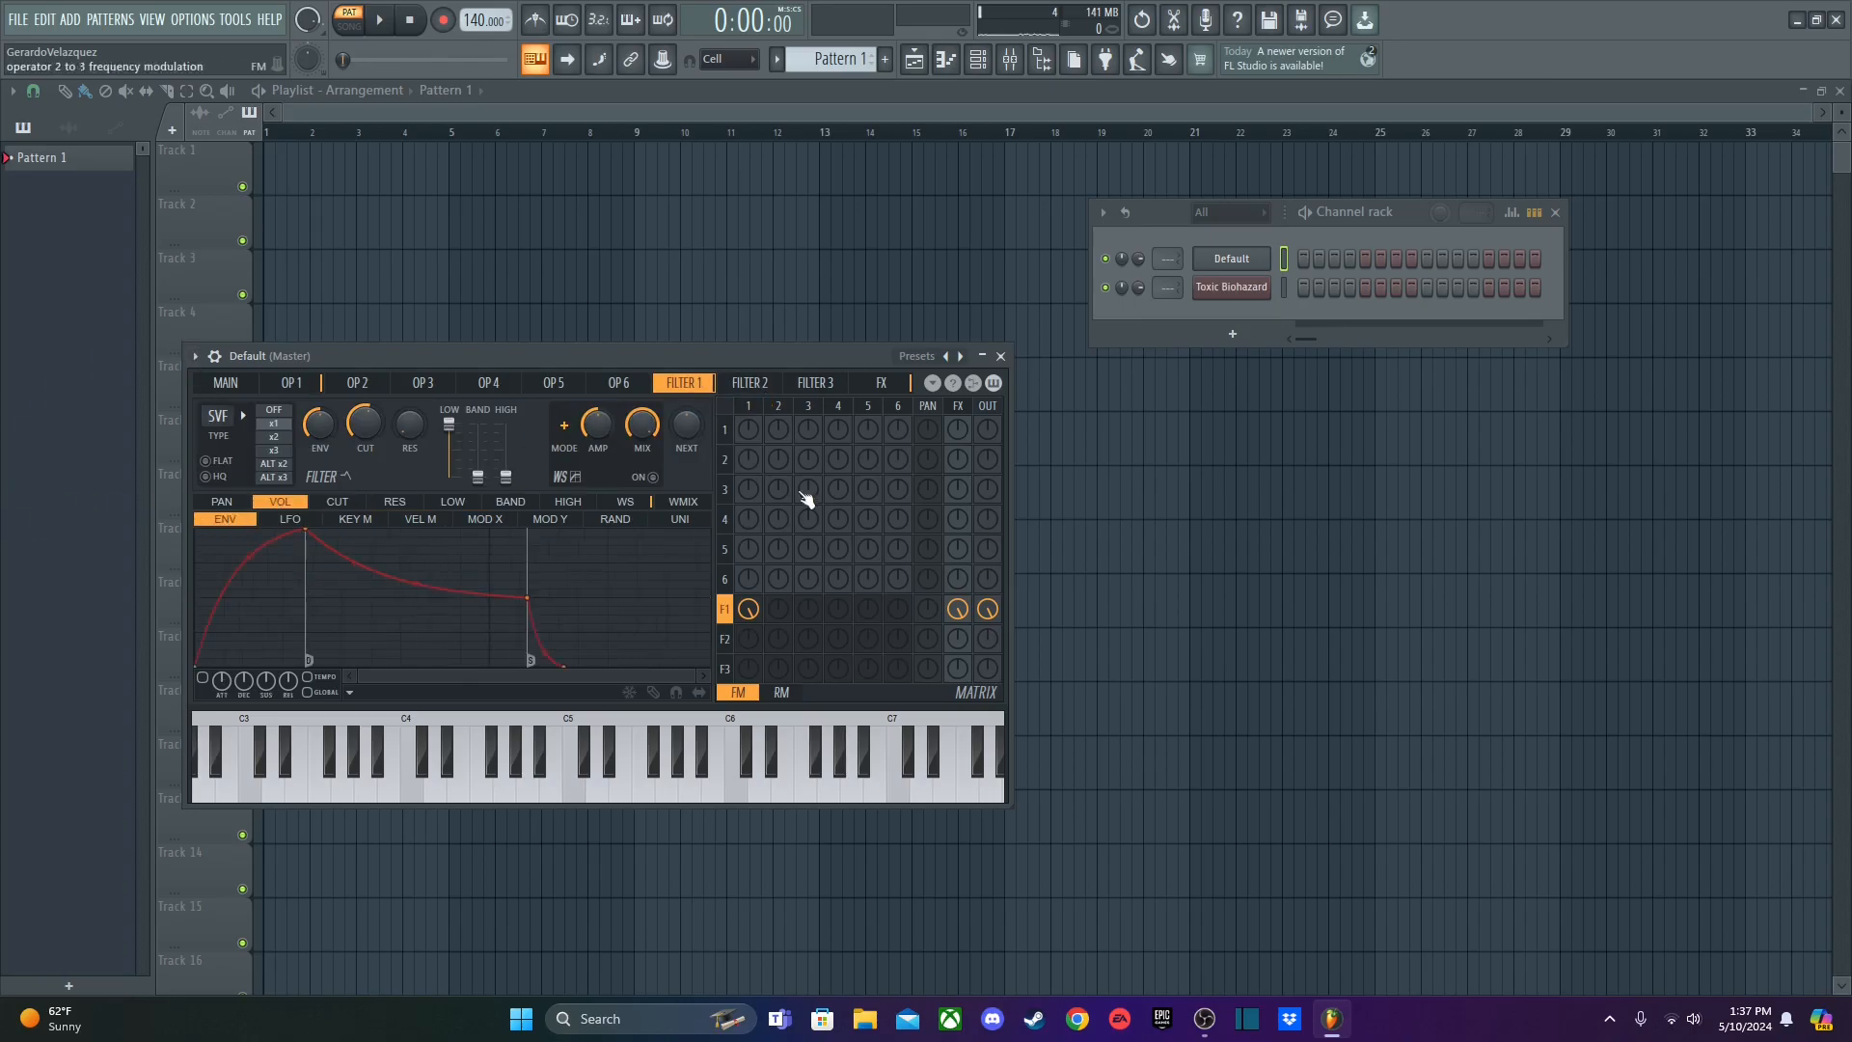
- Show Filter 1's cutoff envelope, raise the cutoff frequency to 100%, and audition a C5, D#5 and G5 chord
click(340, 503)
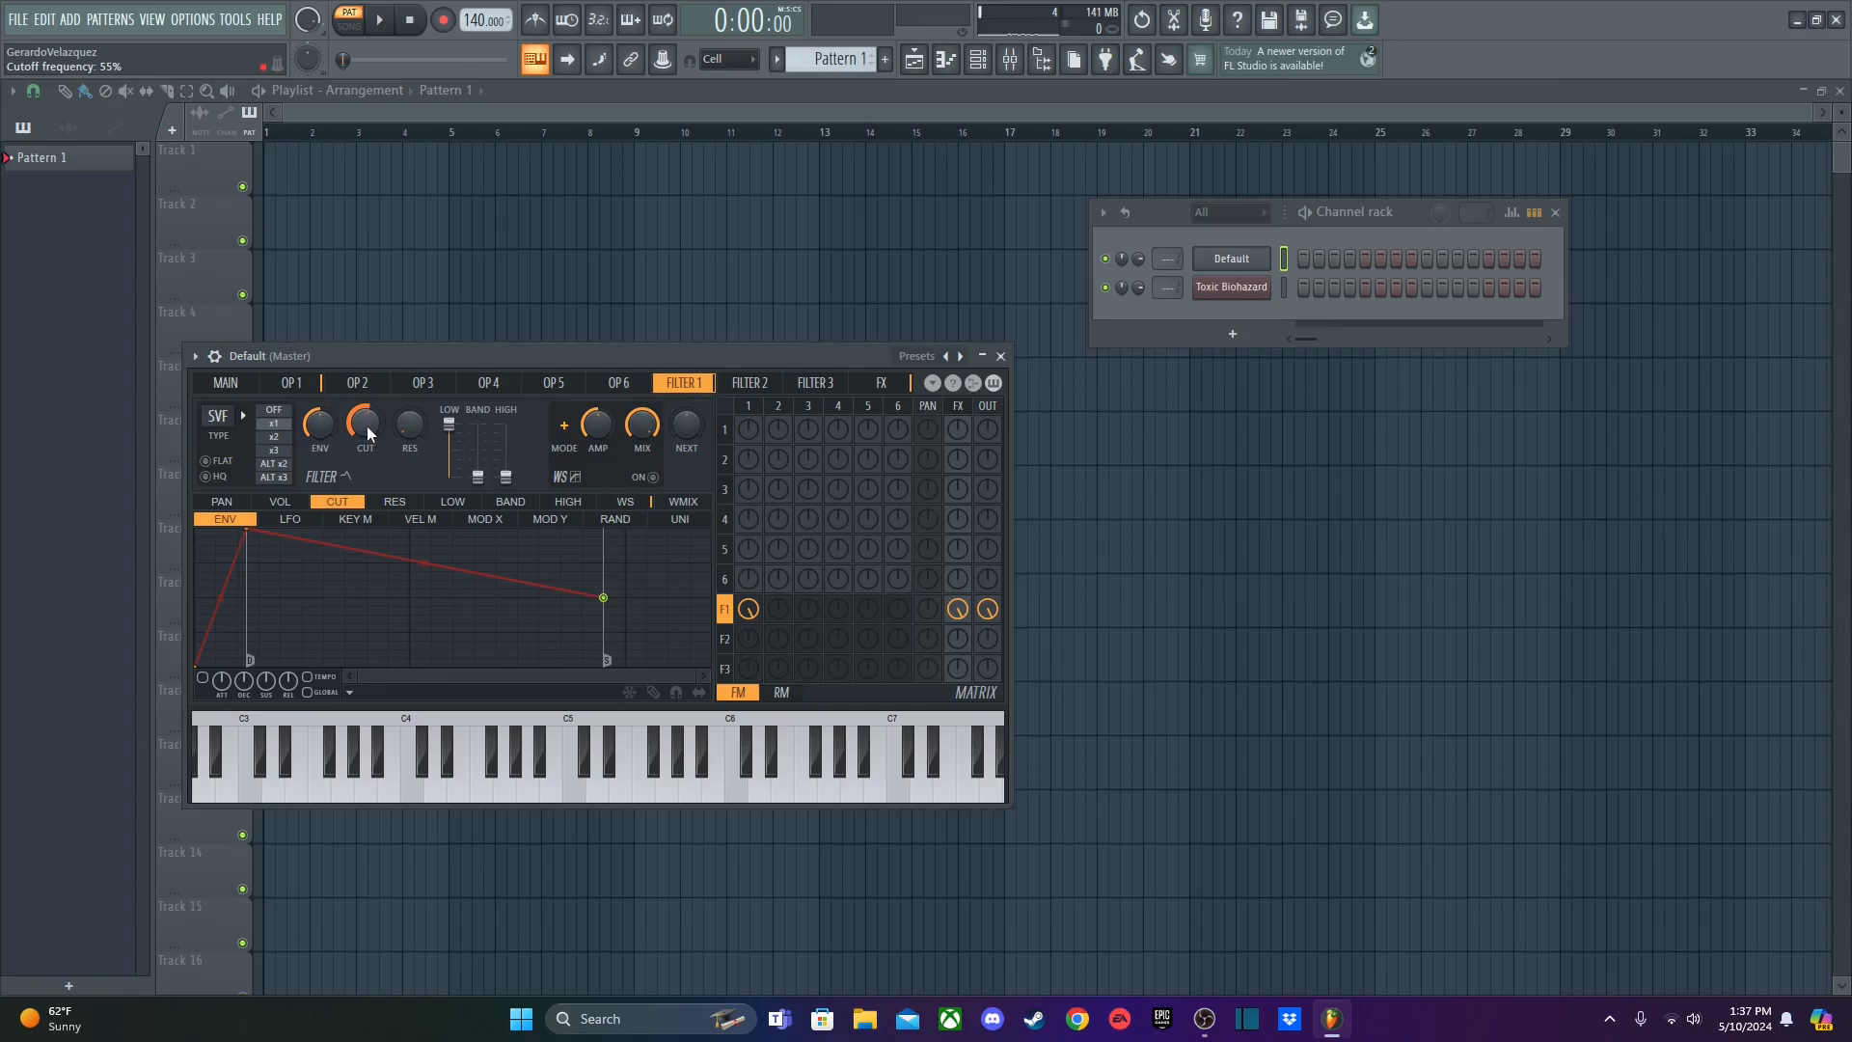
drag(363, 425, 363, 349)
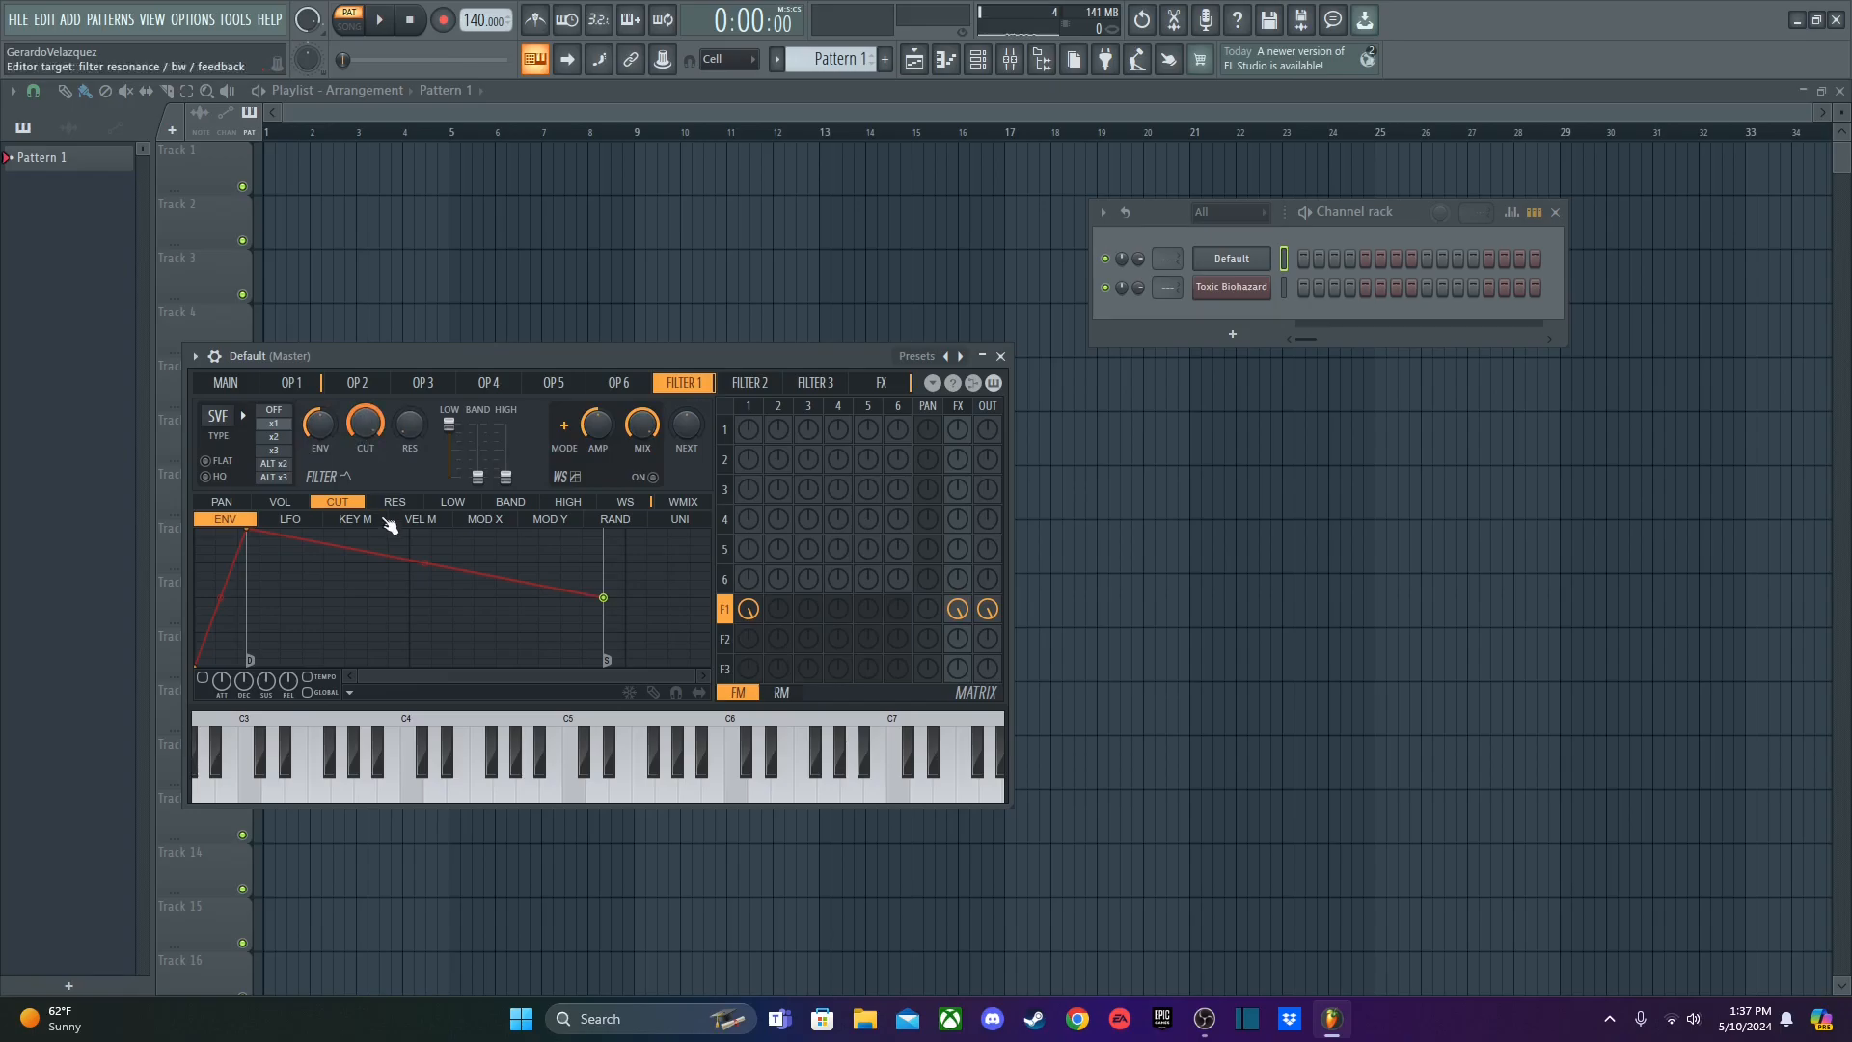
key(z)
key(d)
key(b)
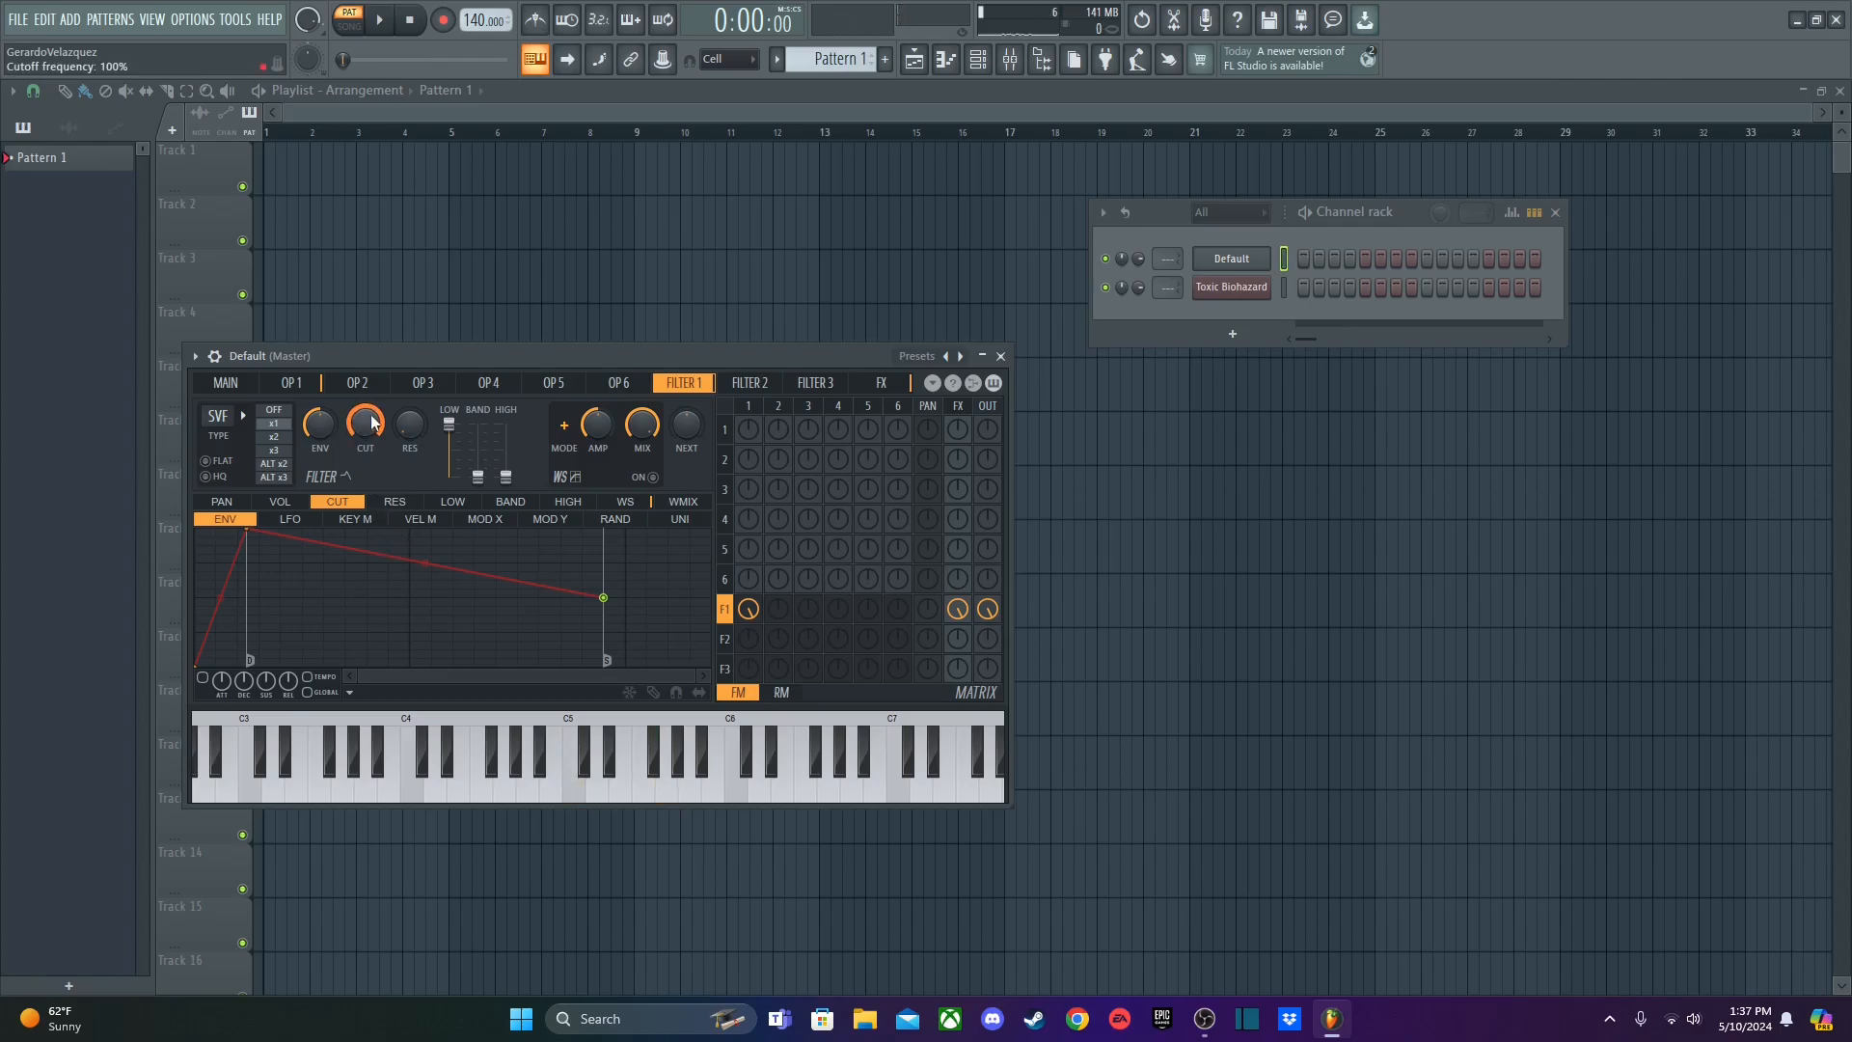
- Lower Filter 1's cutoff frequency from its maximum and audition a C5, D#5 and G5 chord
mouse_move(372, 422)
mouse_down()
mouse_move(372, 510)
mouse_move(374, 423)
mouse_up()
key(z)
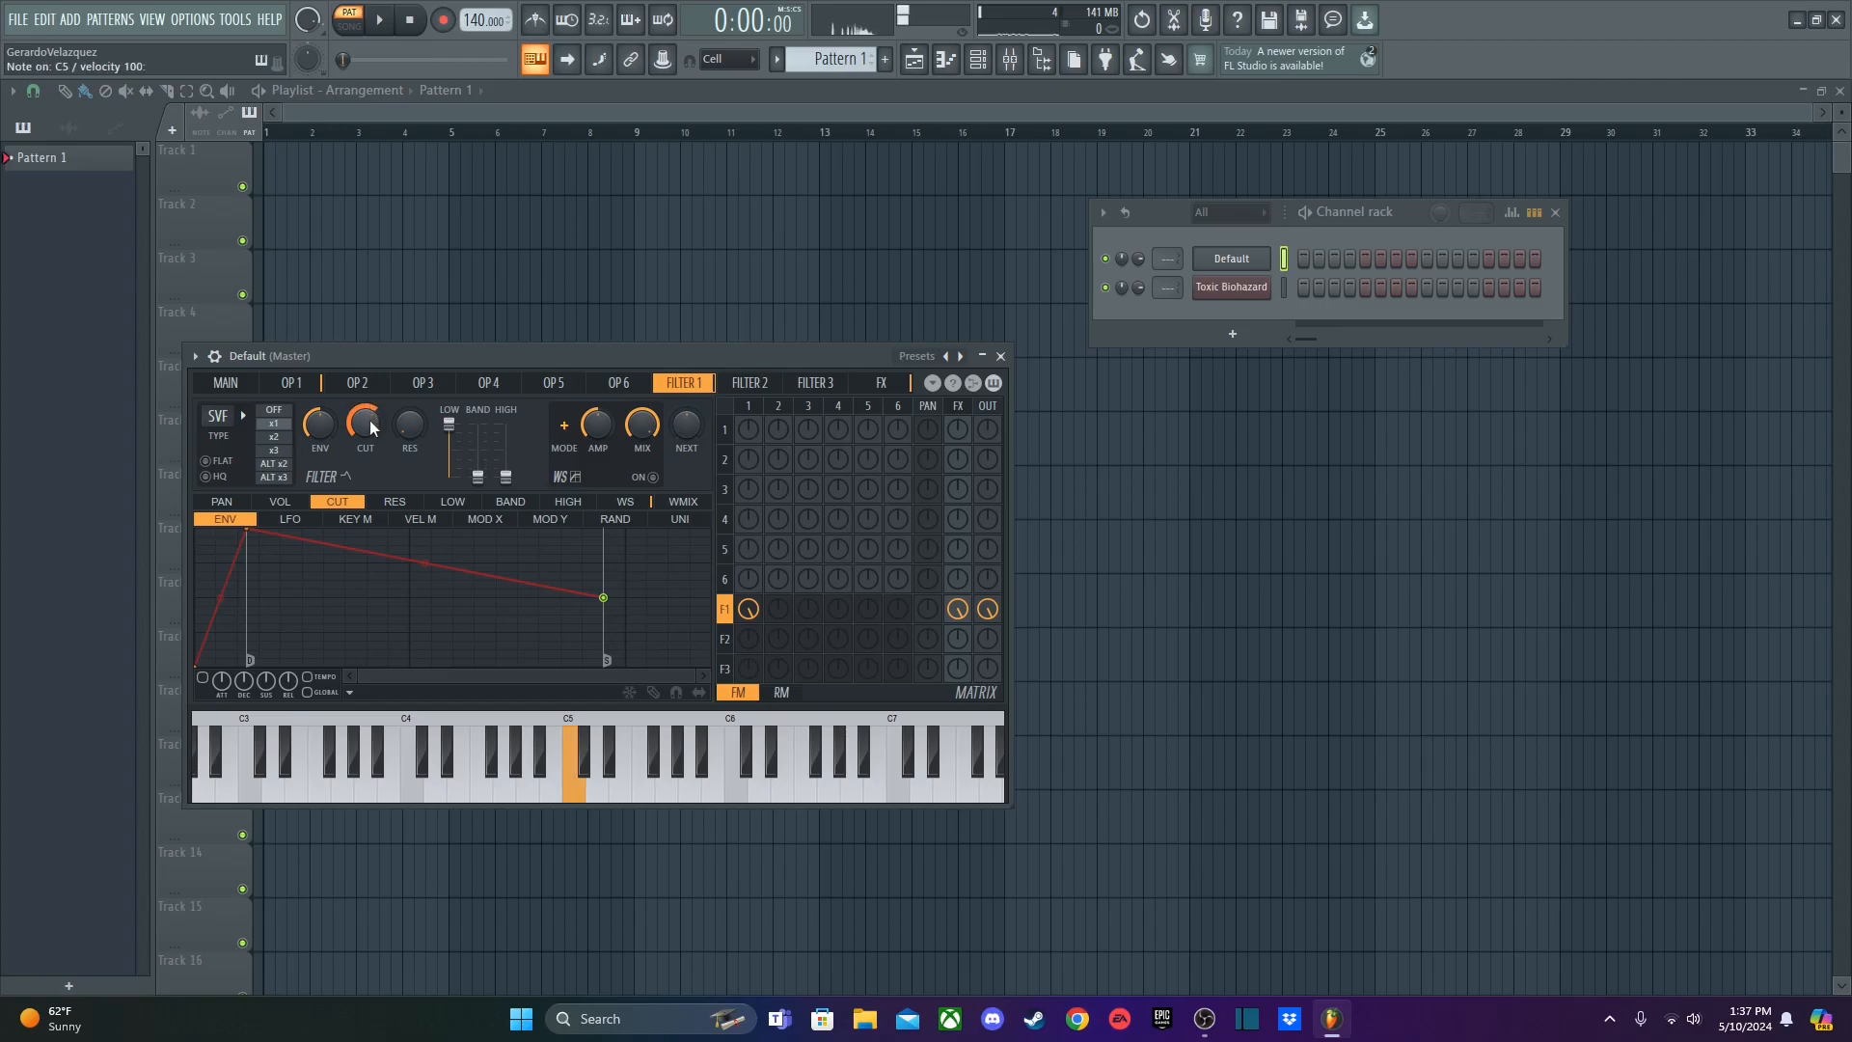
key(d)
key(b)
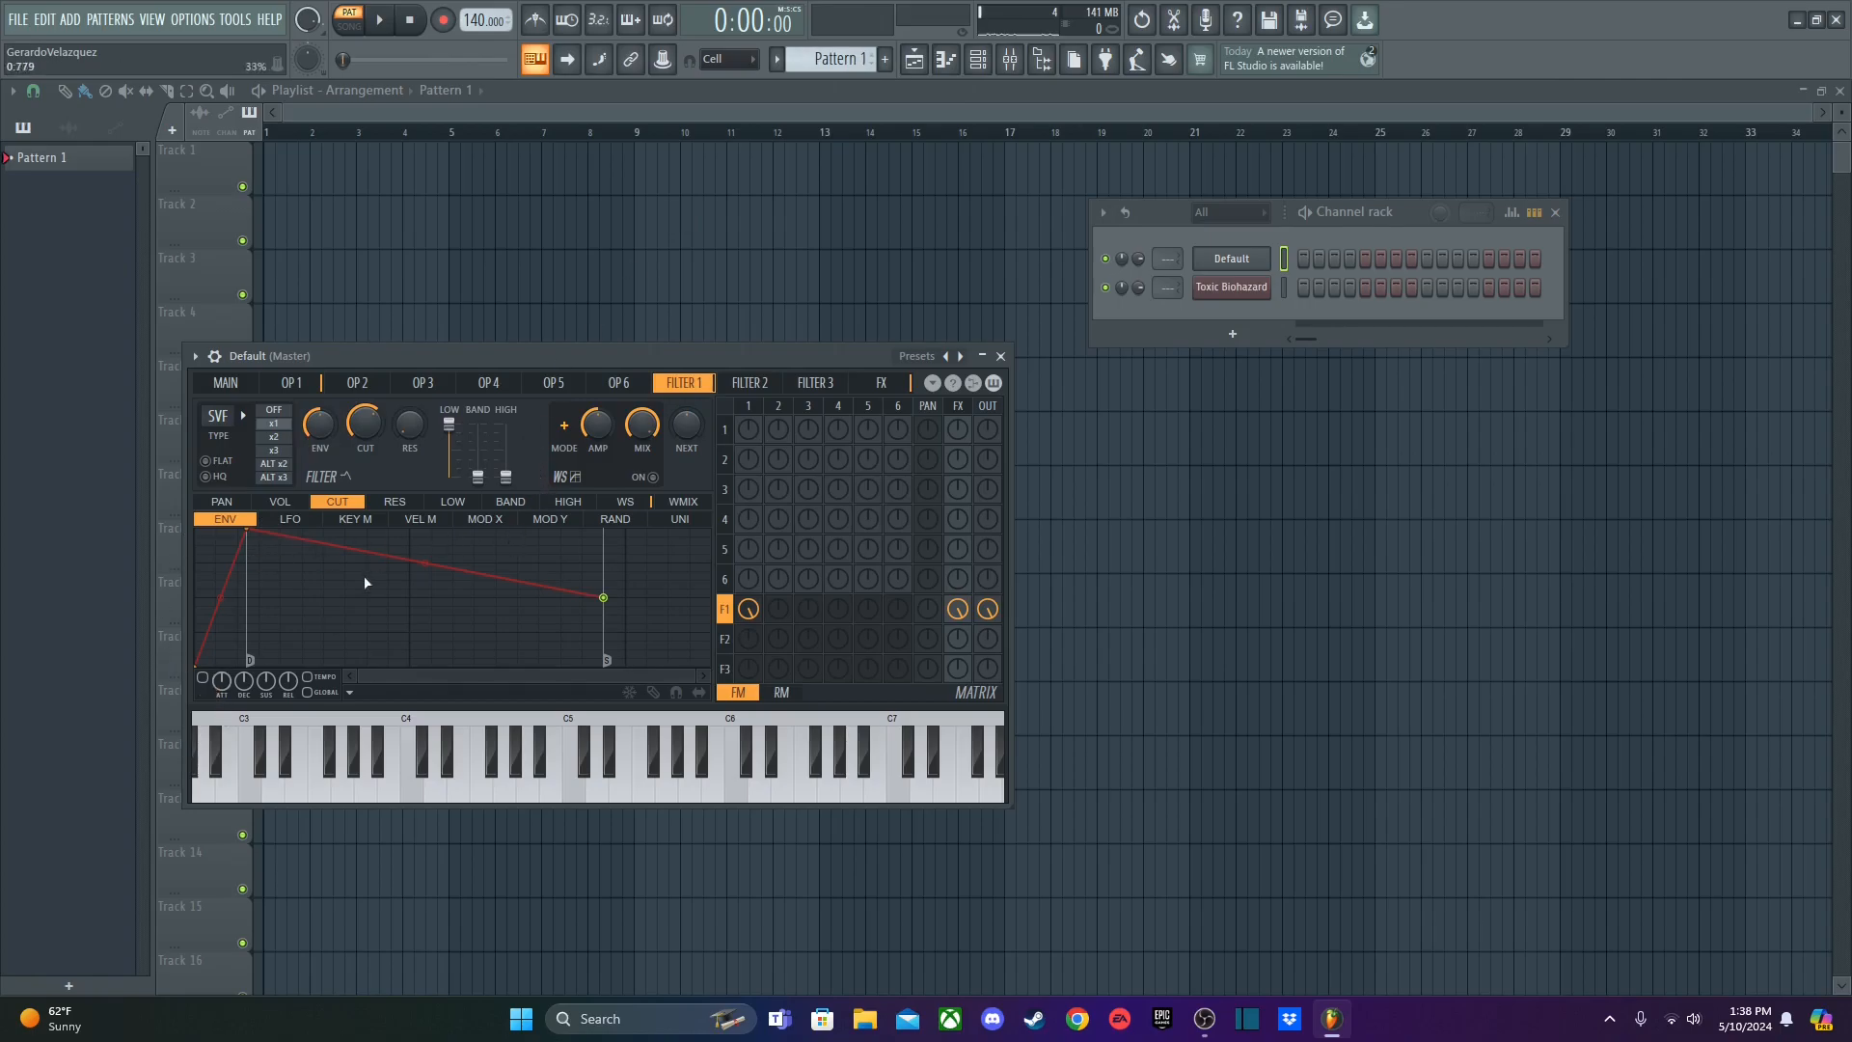
- Enable Filter 1's cutoff envelope and lower its attack peak point
click(203, 680)
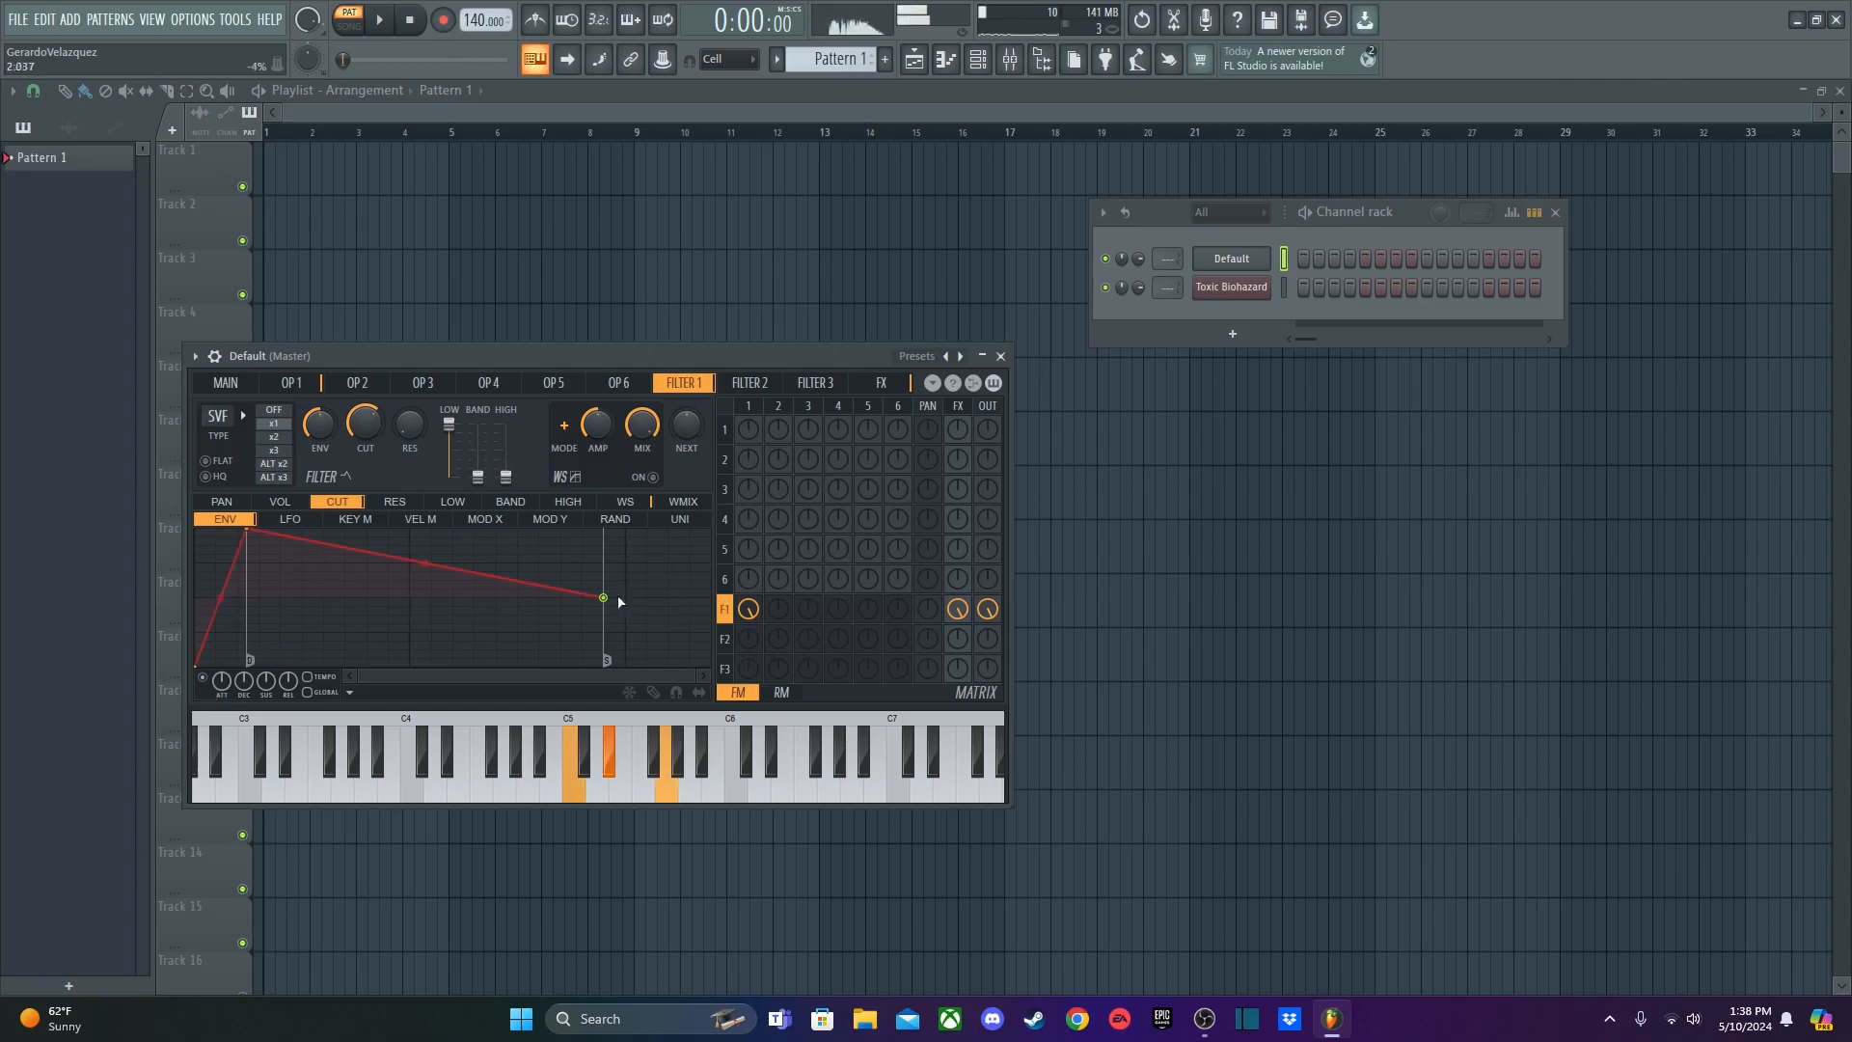
drag(248, 536, 260, 572)
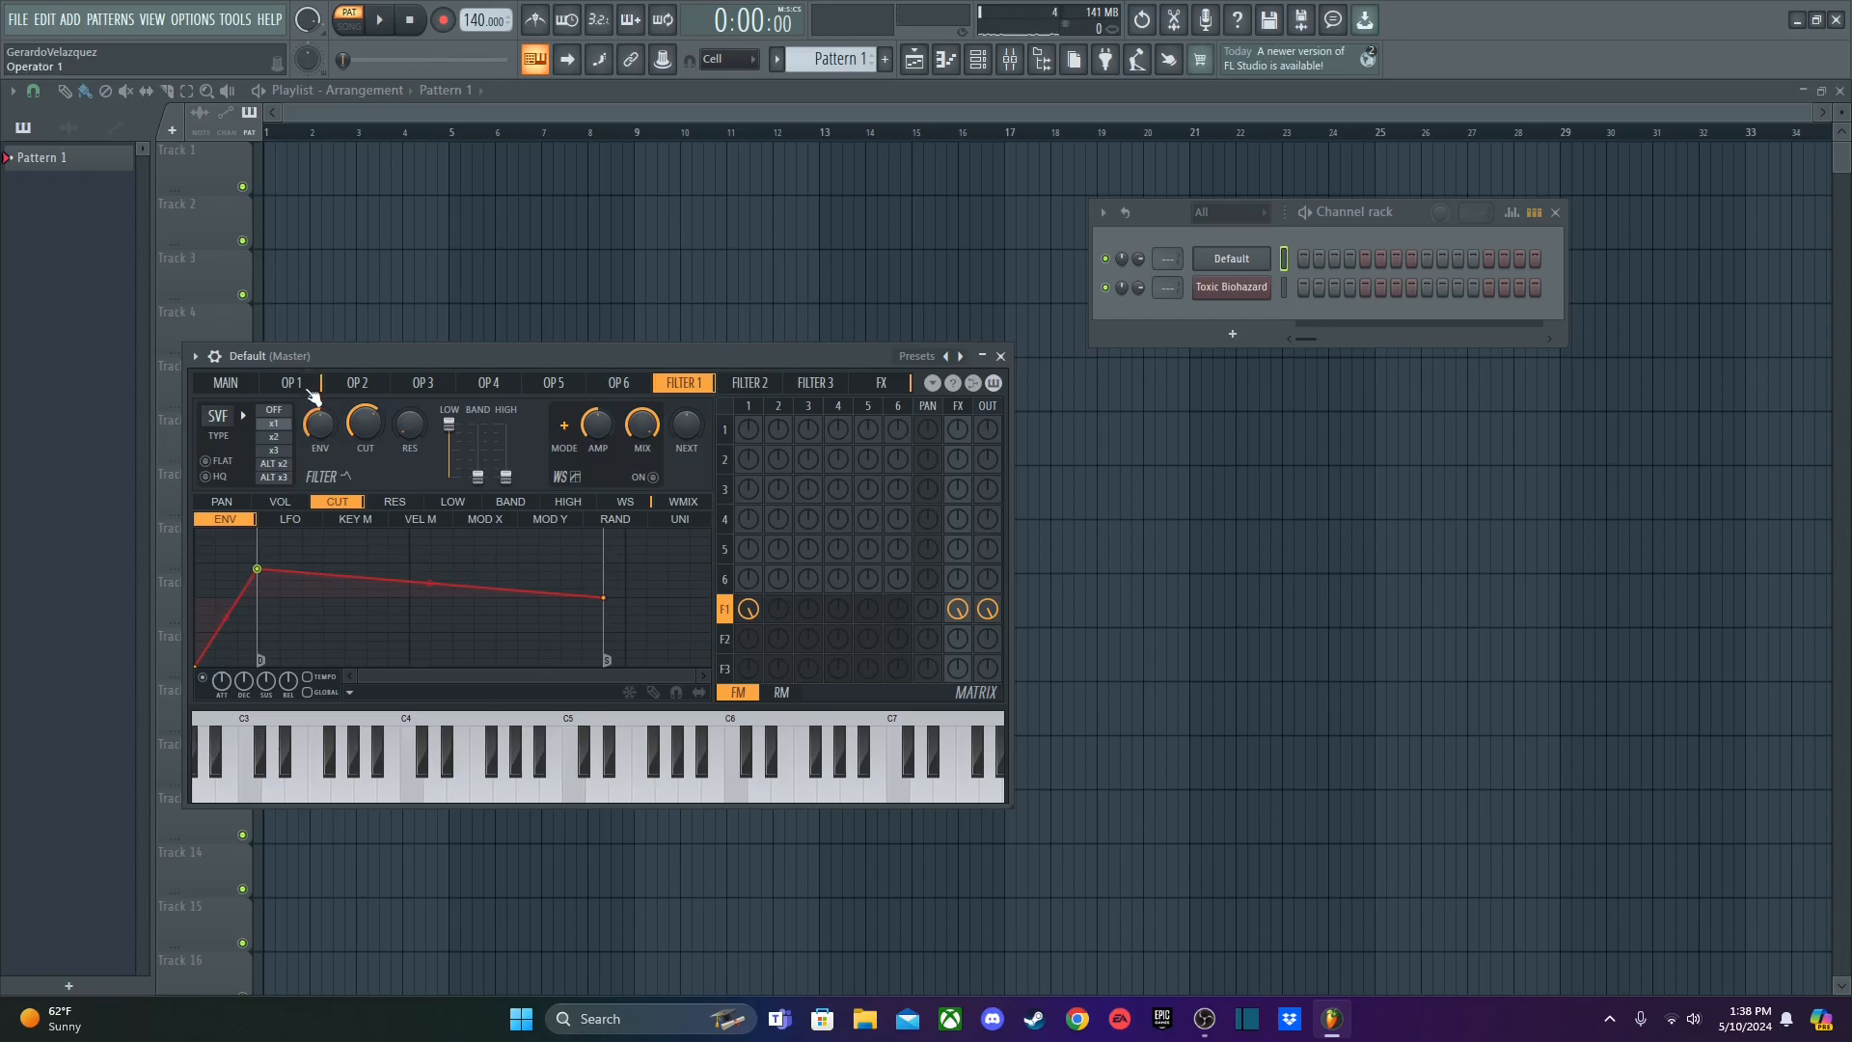
- Shorten the attack of operator 1's volume envelope and return to Filter 1's cutoff envelope
click(292, 382)
click(307, 501)
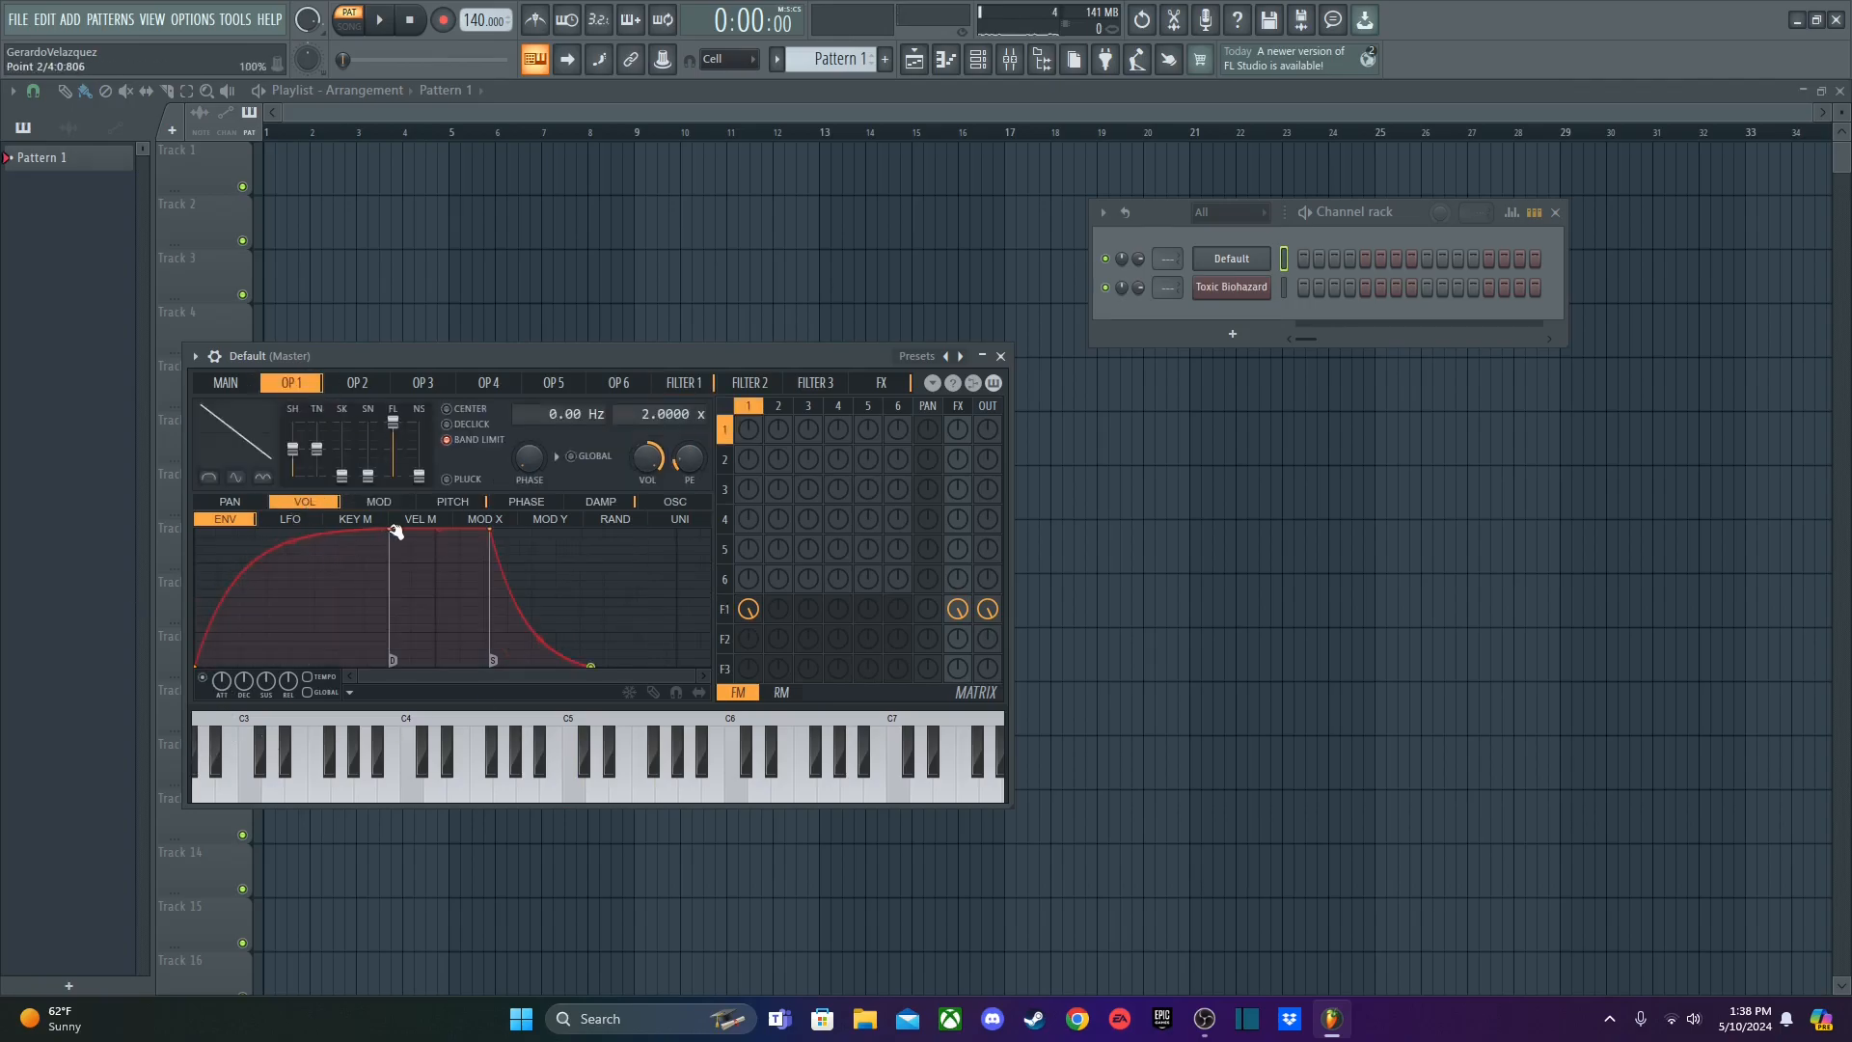
click(691, 384)
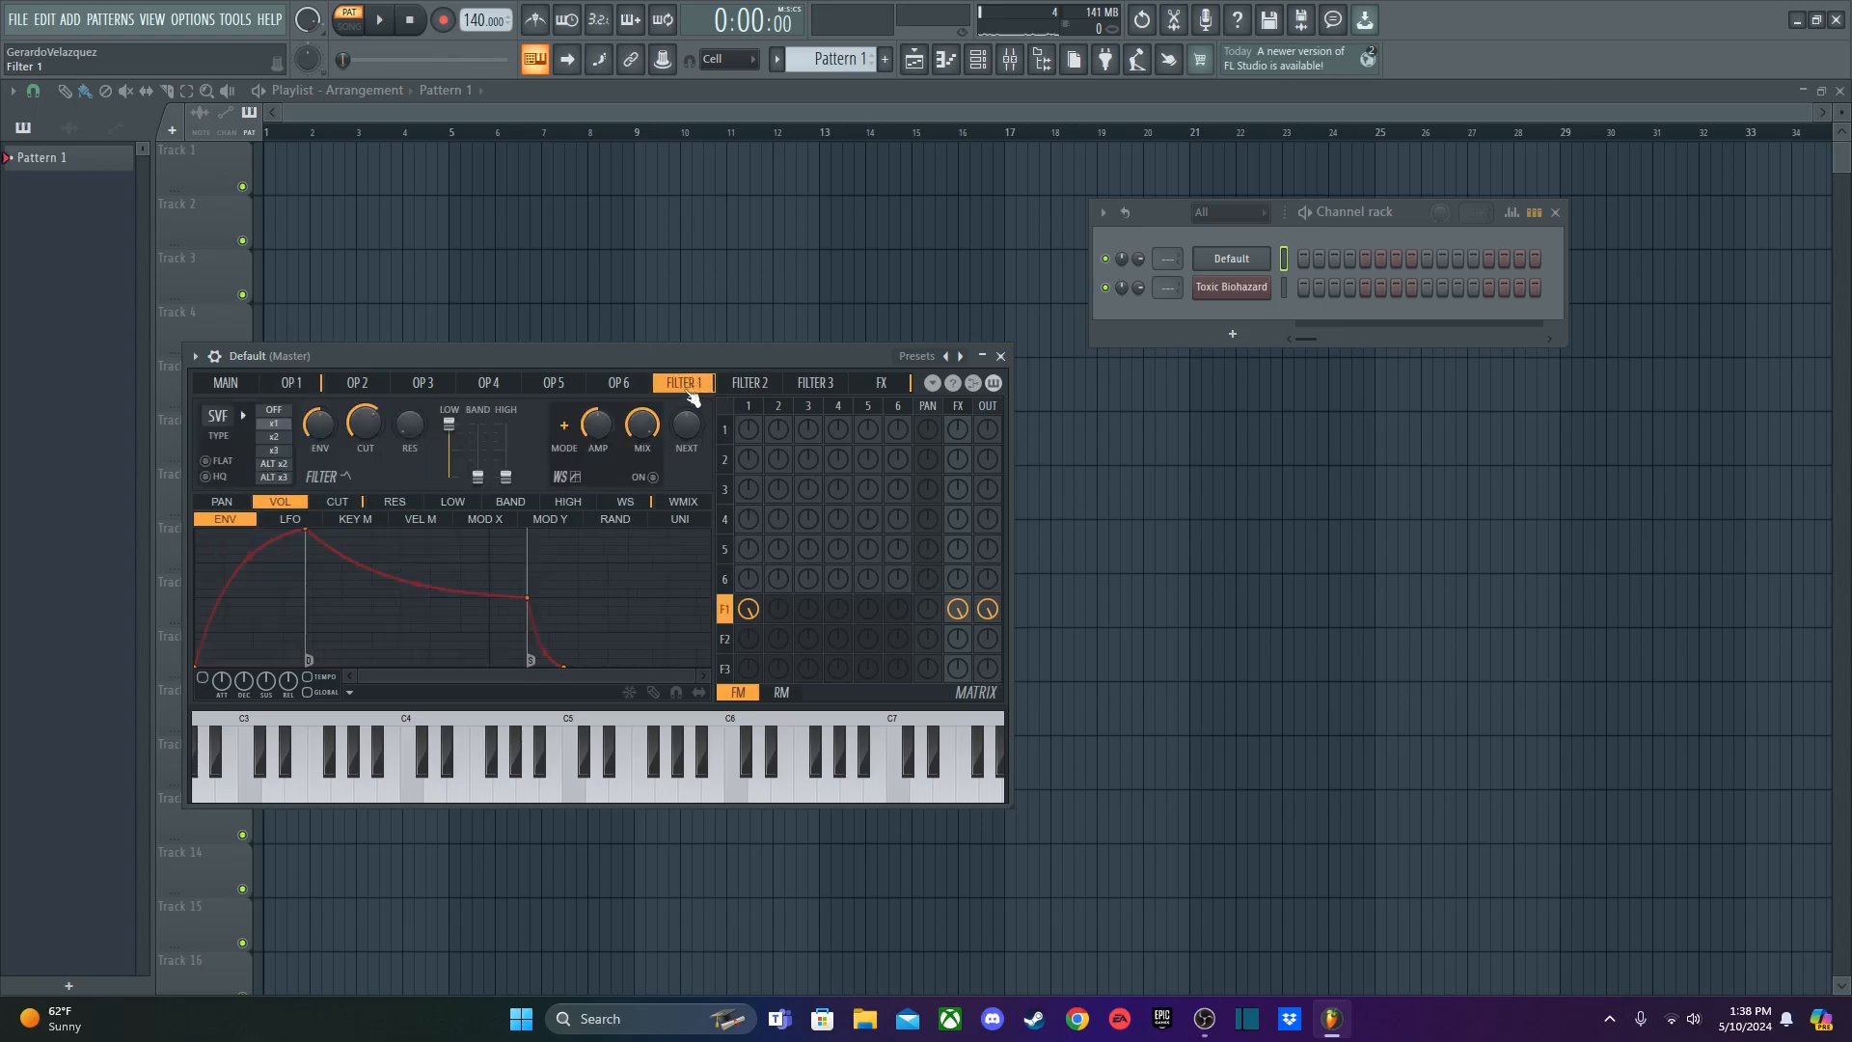
click(337, 502)
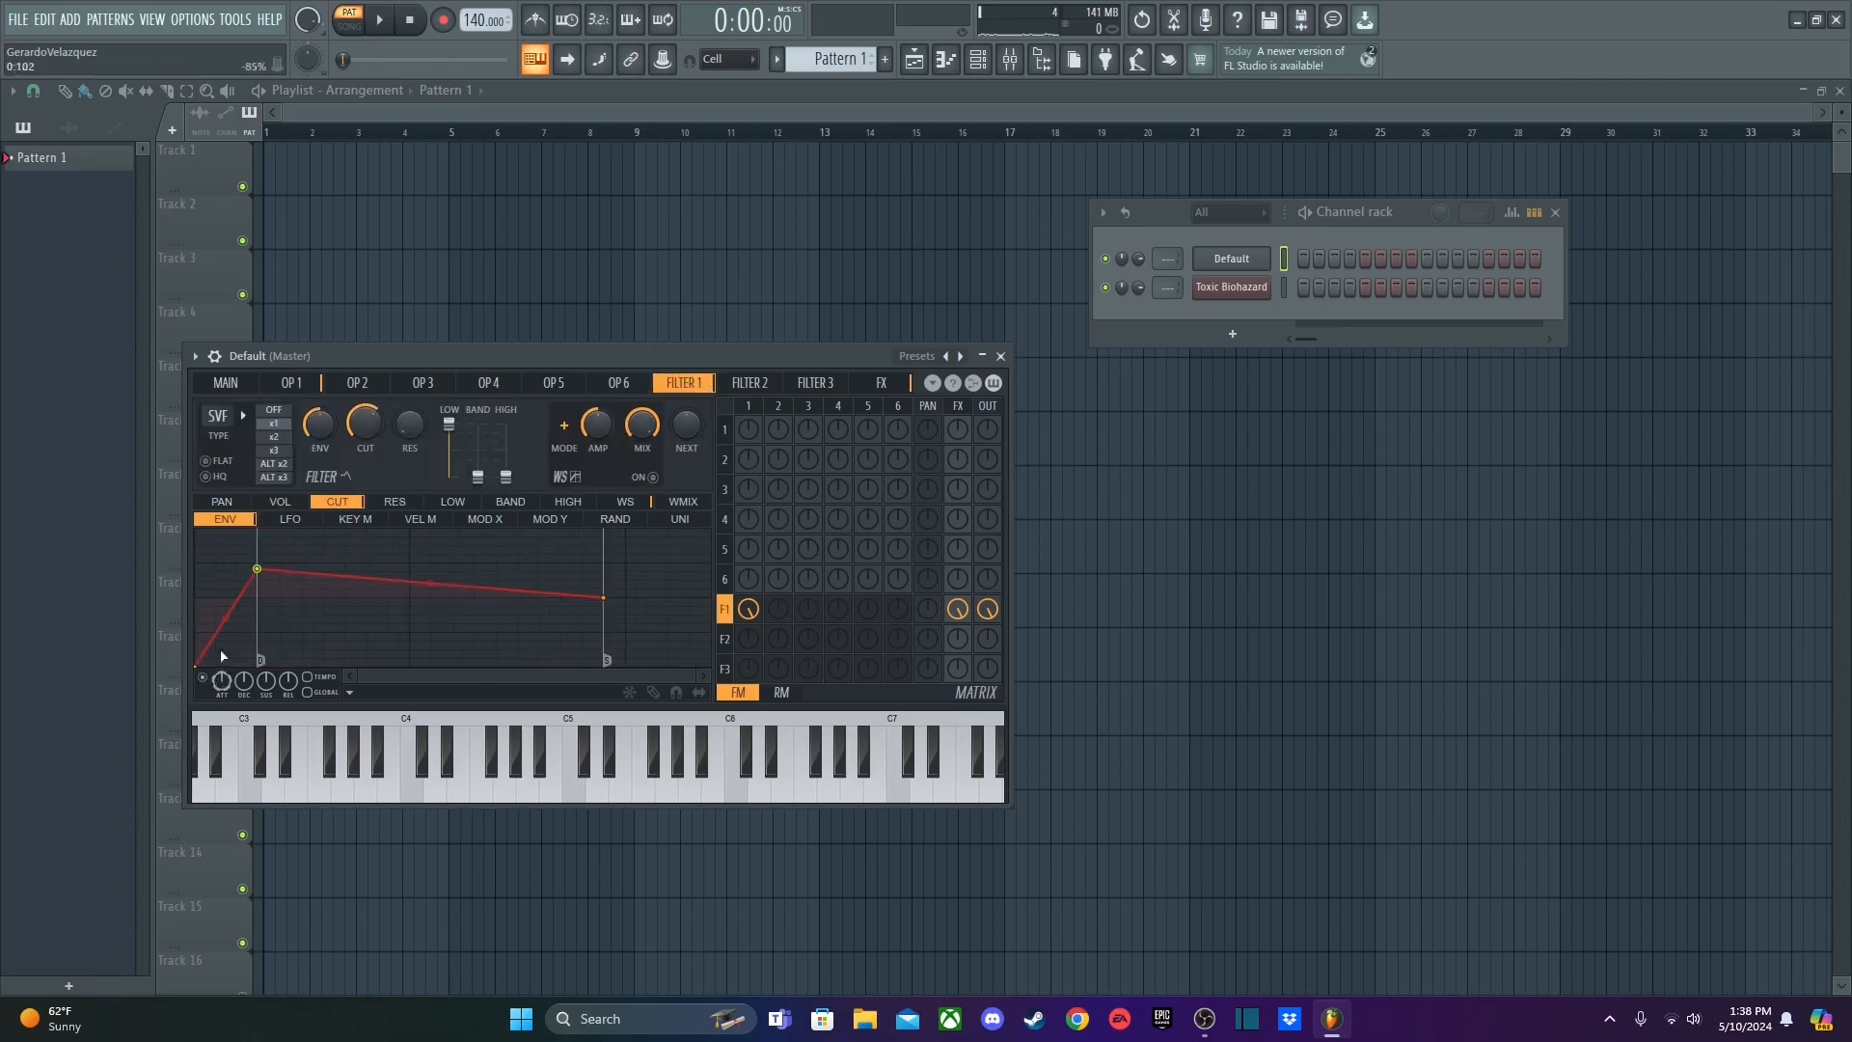
- Bend the attack segment of Filter 1's cutoff envelope while auditioning C5, D#5 and G5 chords, ending at about 2.5% tension
key(z)
key(d)
key(b)
mouse_move(227, 618)
mouse_down()
mouse_move(218, 680)
mouse_move(227, 582)
mouse_move(221, 611)
mouse_up()
key(z)
key(d)
key(b)
key(z)
key(d)
key(b)
key(z)
key(d)
key(b)
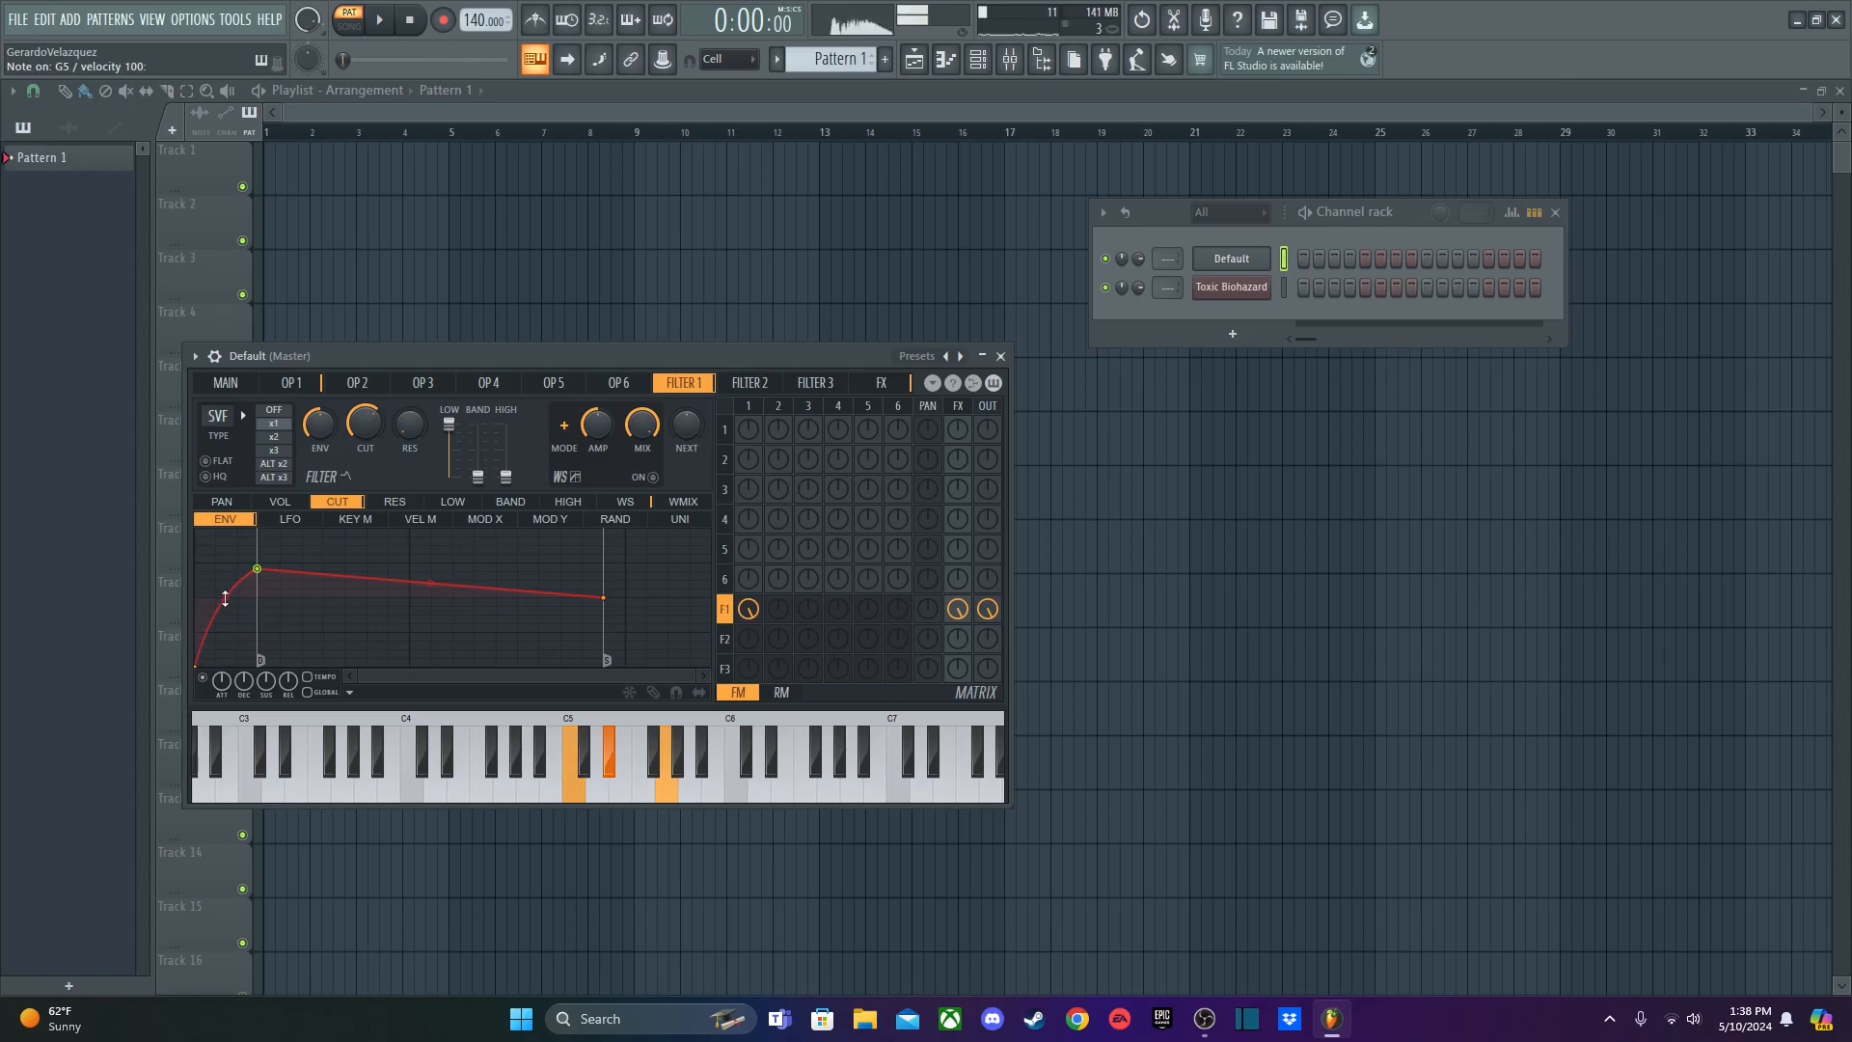
key(z)
key(d)
key(b)
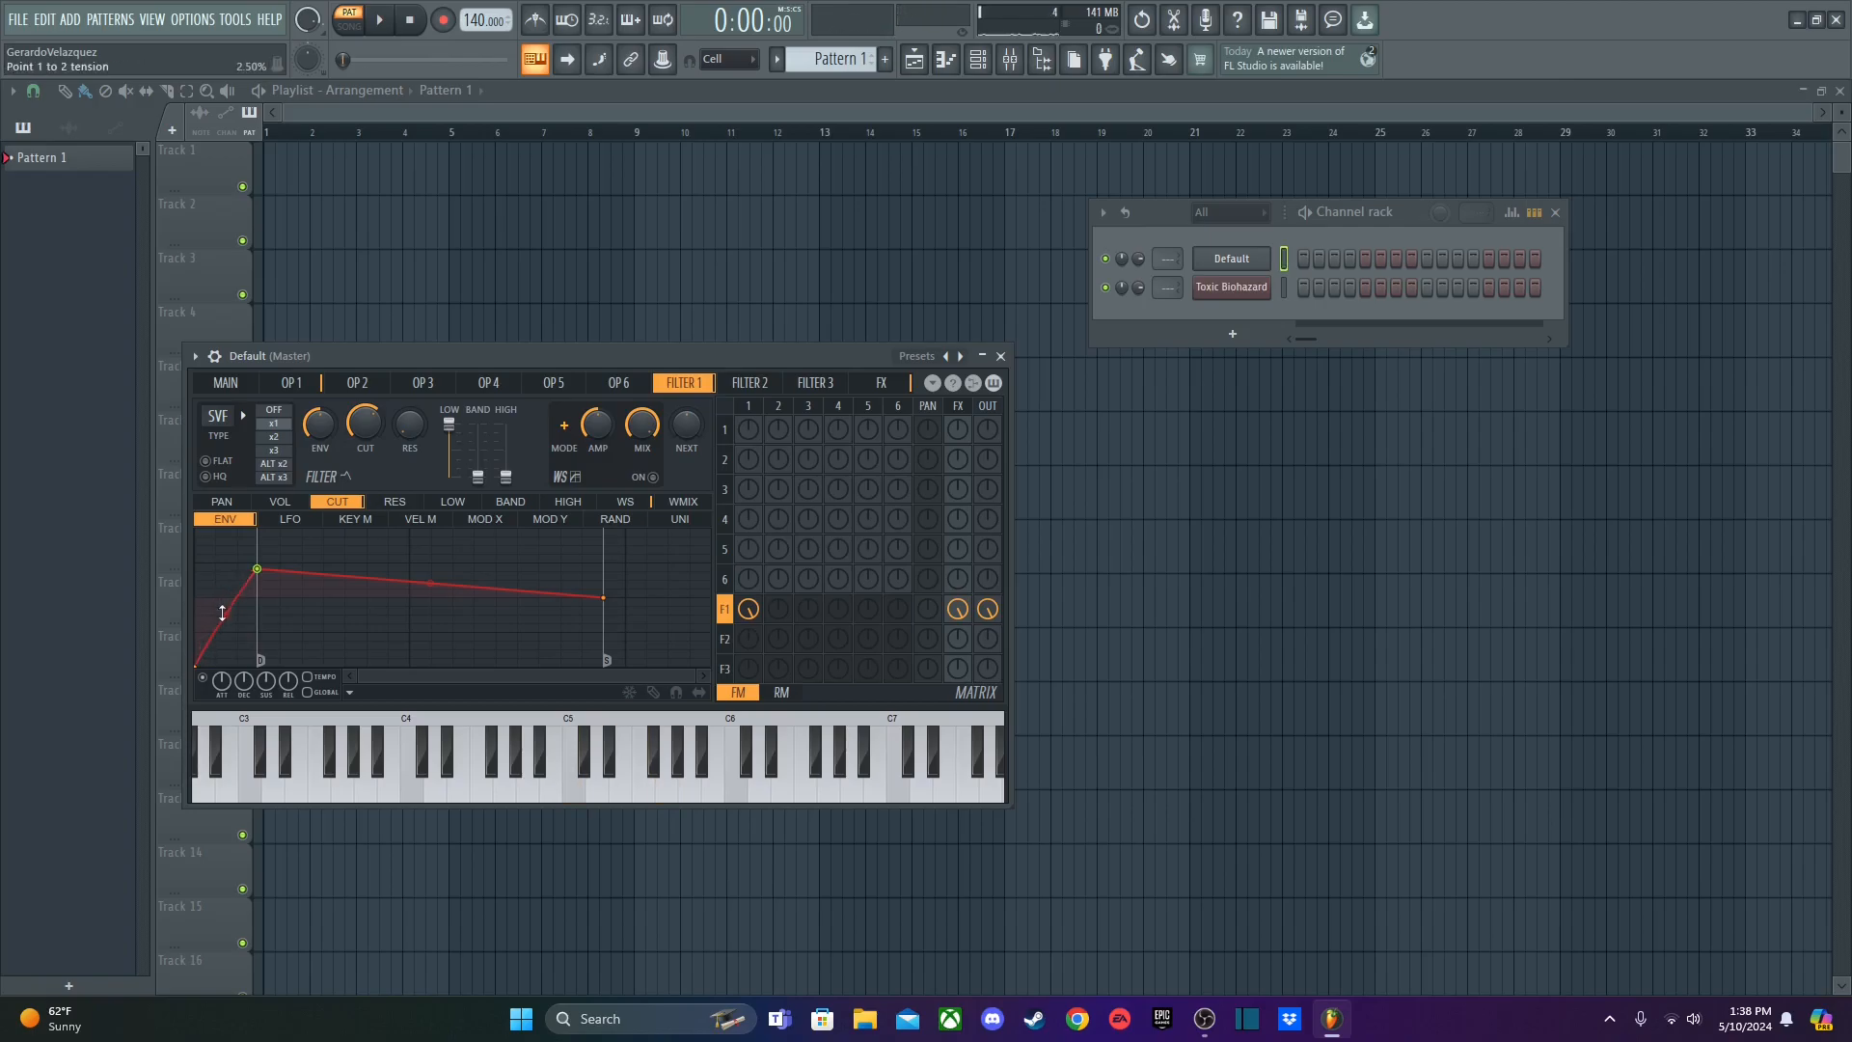
- Compare operator 1's volume envelope with Filter 1's cutoff envelope
click(292, 382)
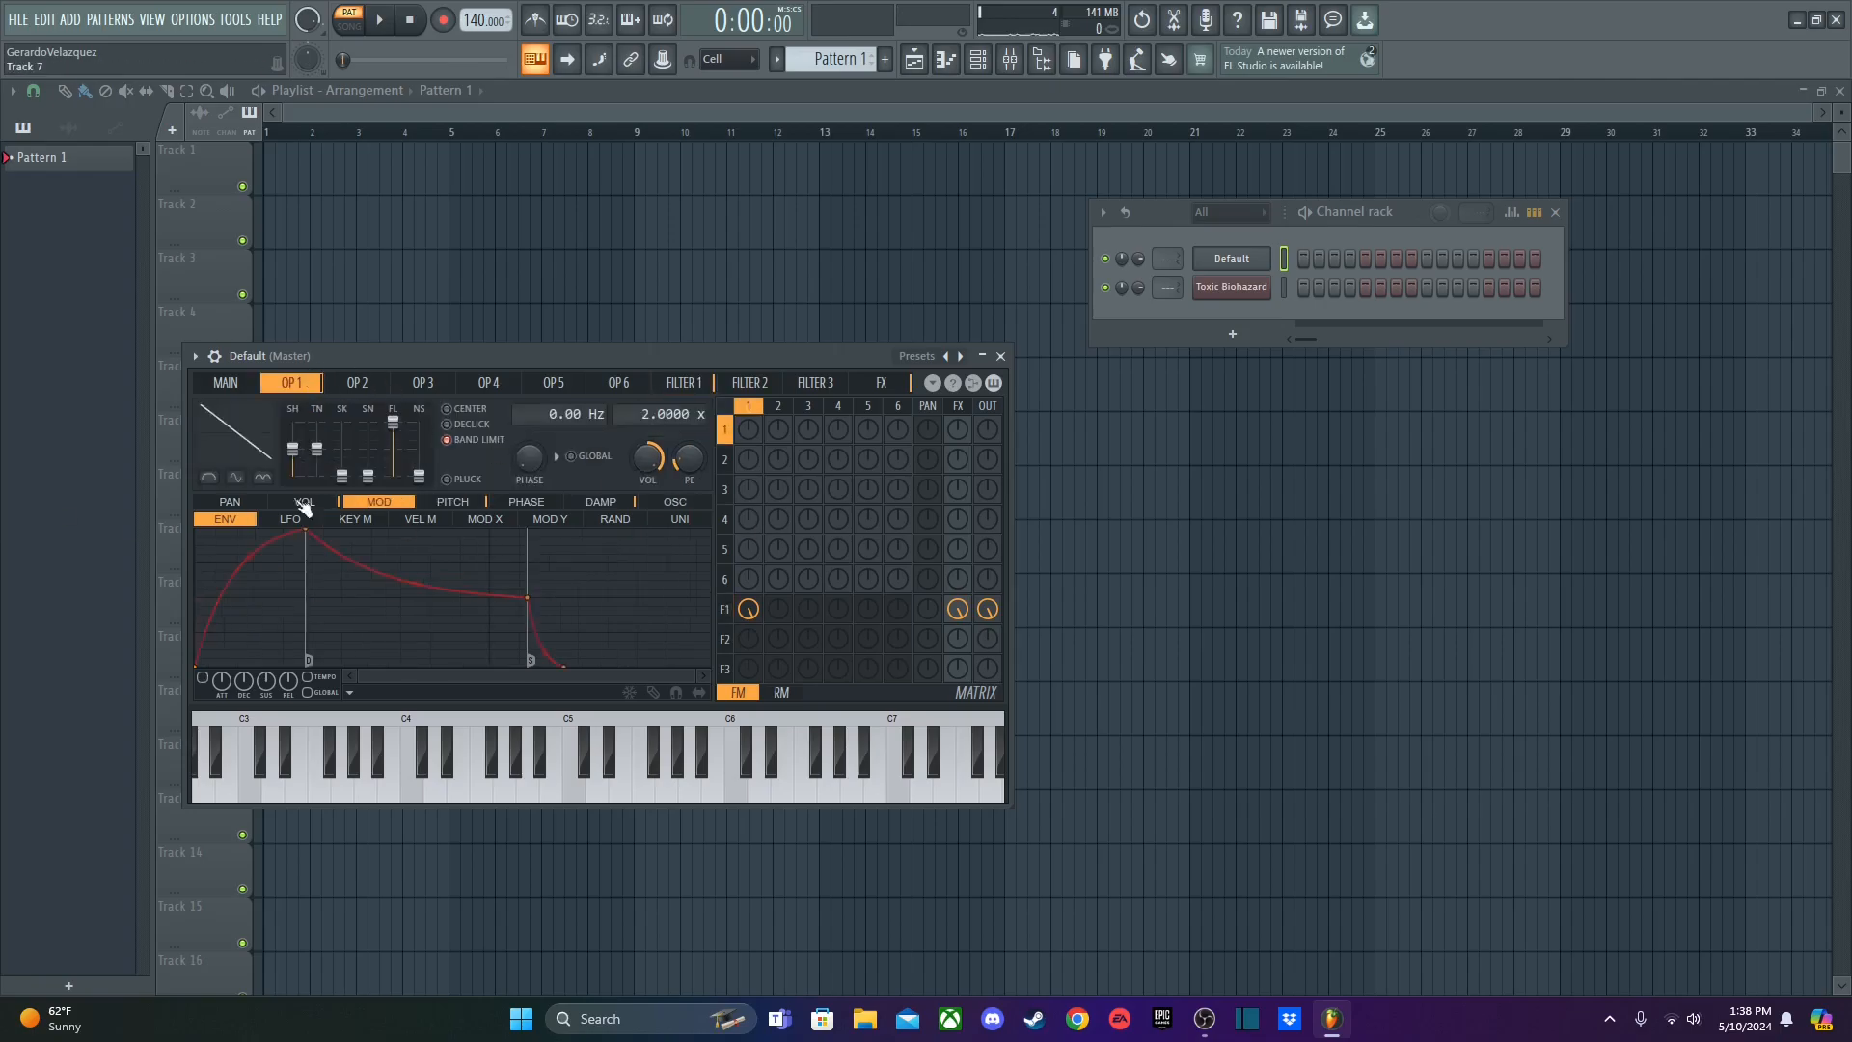
click(319, 501)
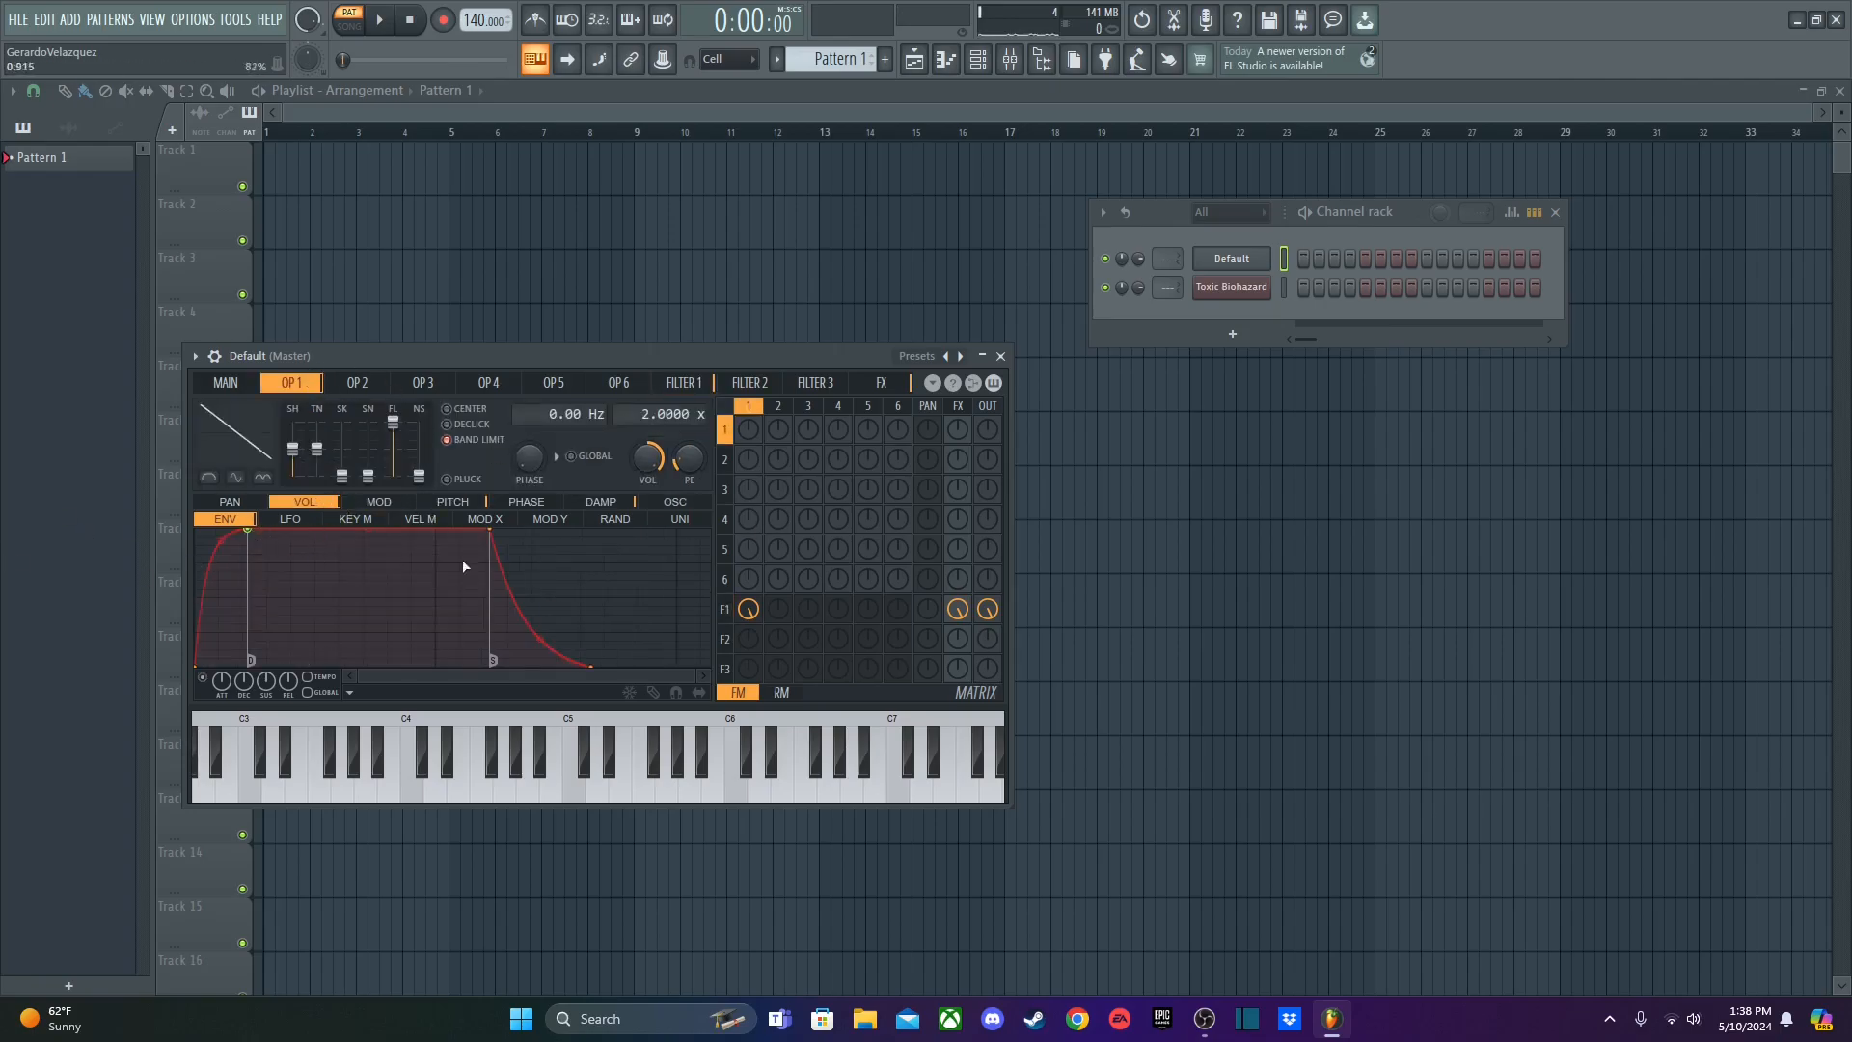
click(682, 383)
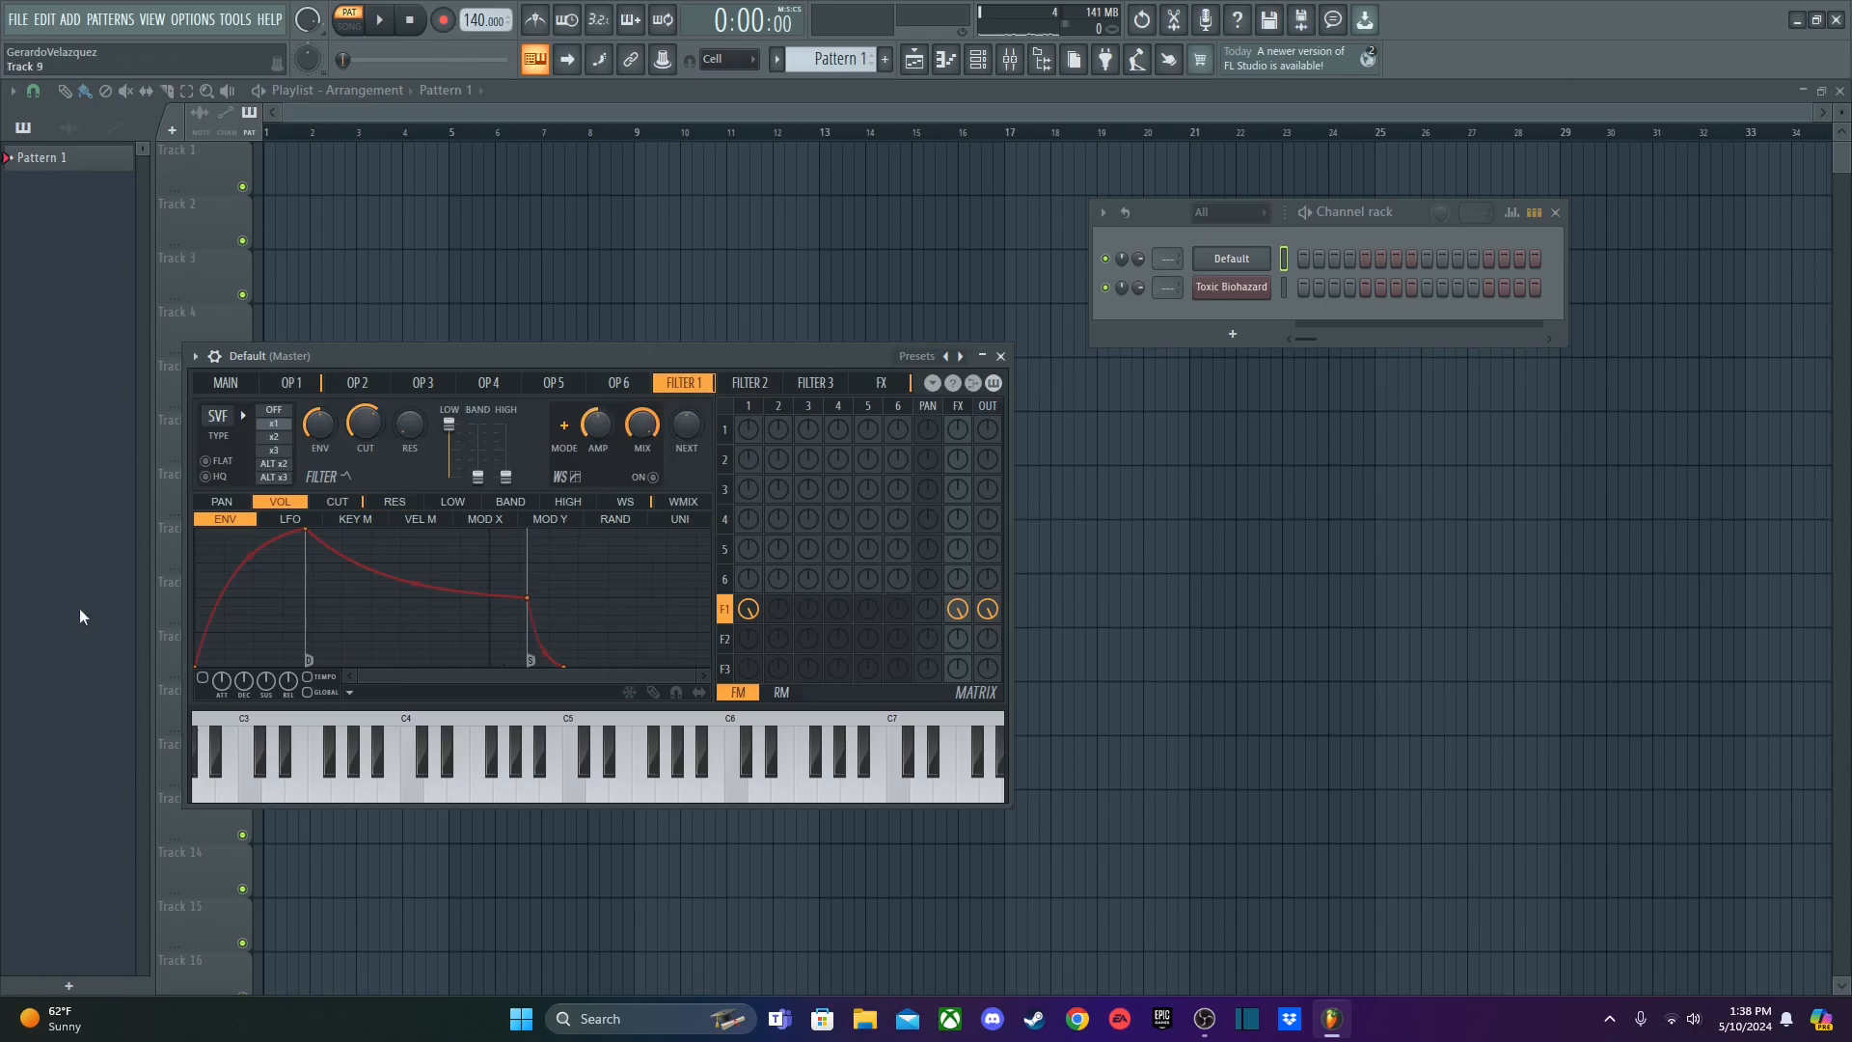
click(336, 501)
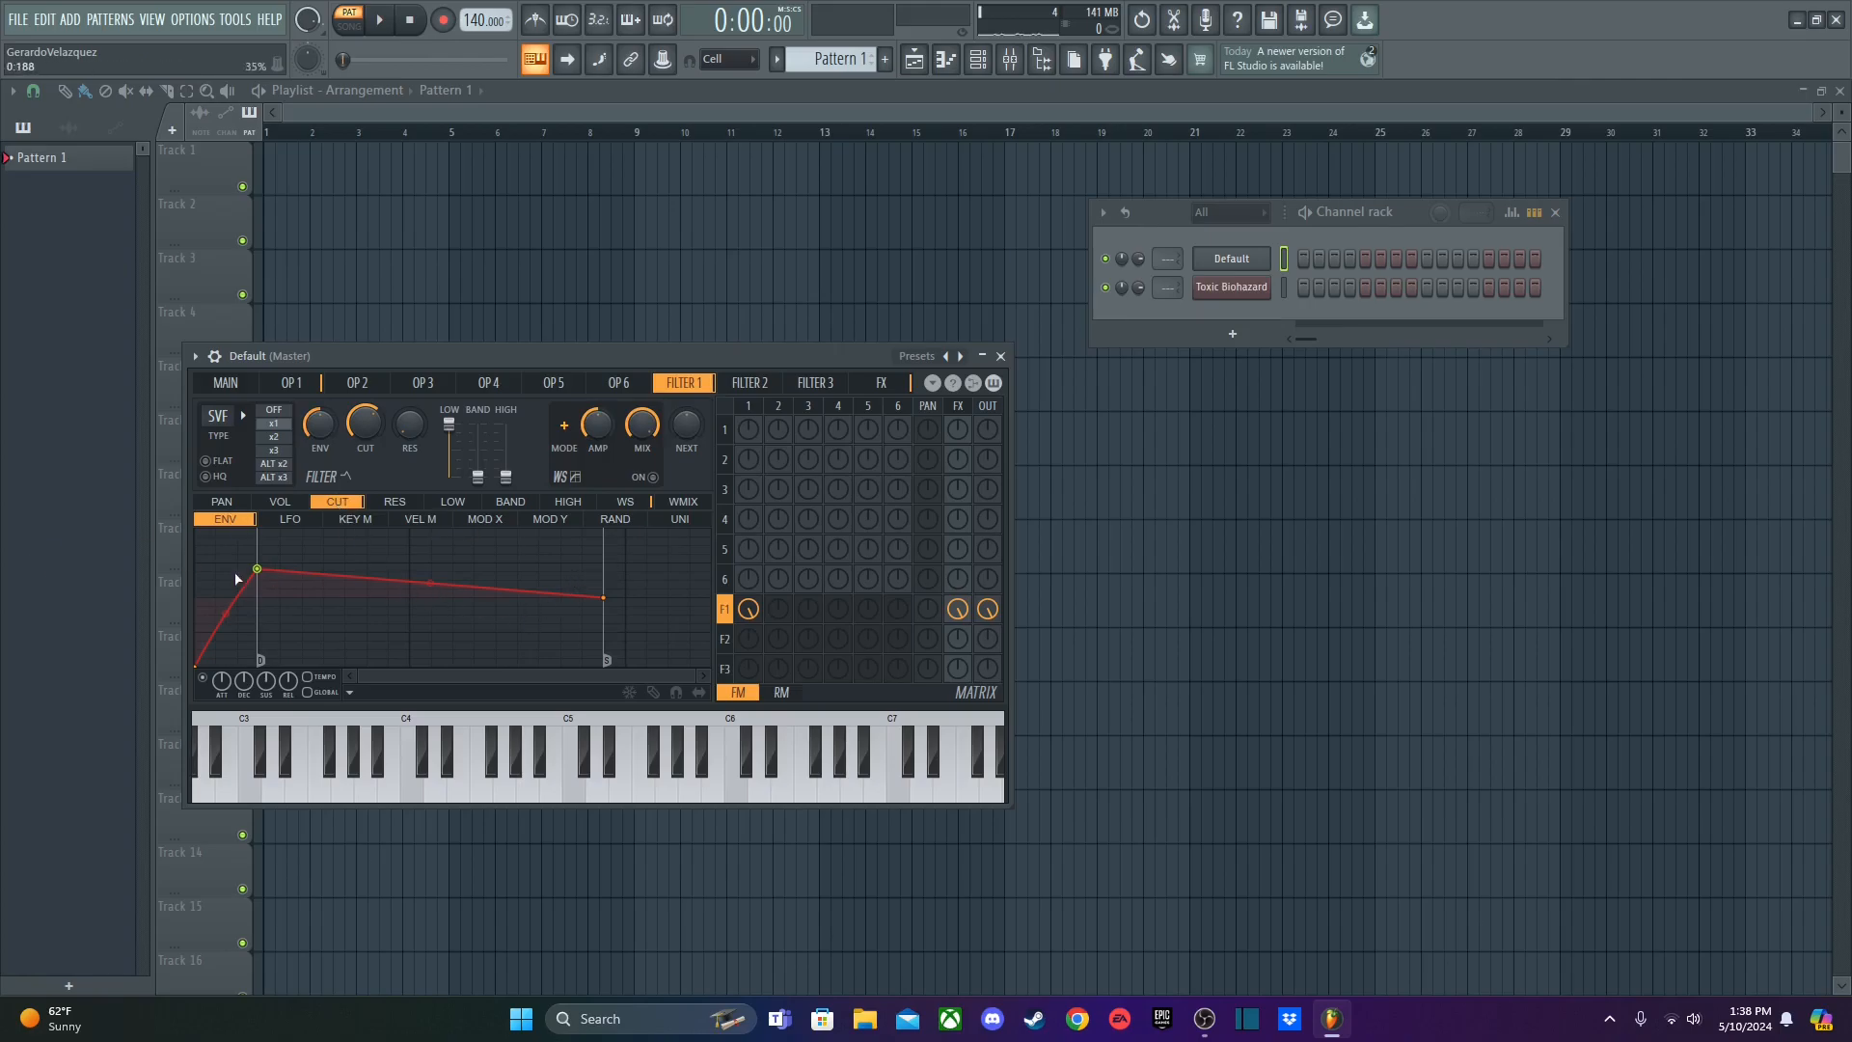
- Try Filter 1's cutoff envelope amount at different levels up to 100% while auditioning notes and chords, and bring it back down
drag(325, 425, 325, 338)
key(q)
drag(325, 431, 325, 576)
key(q)
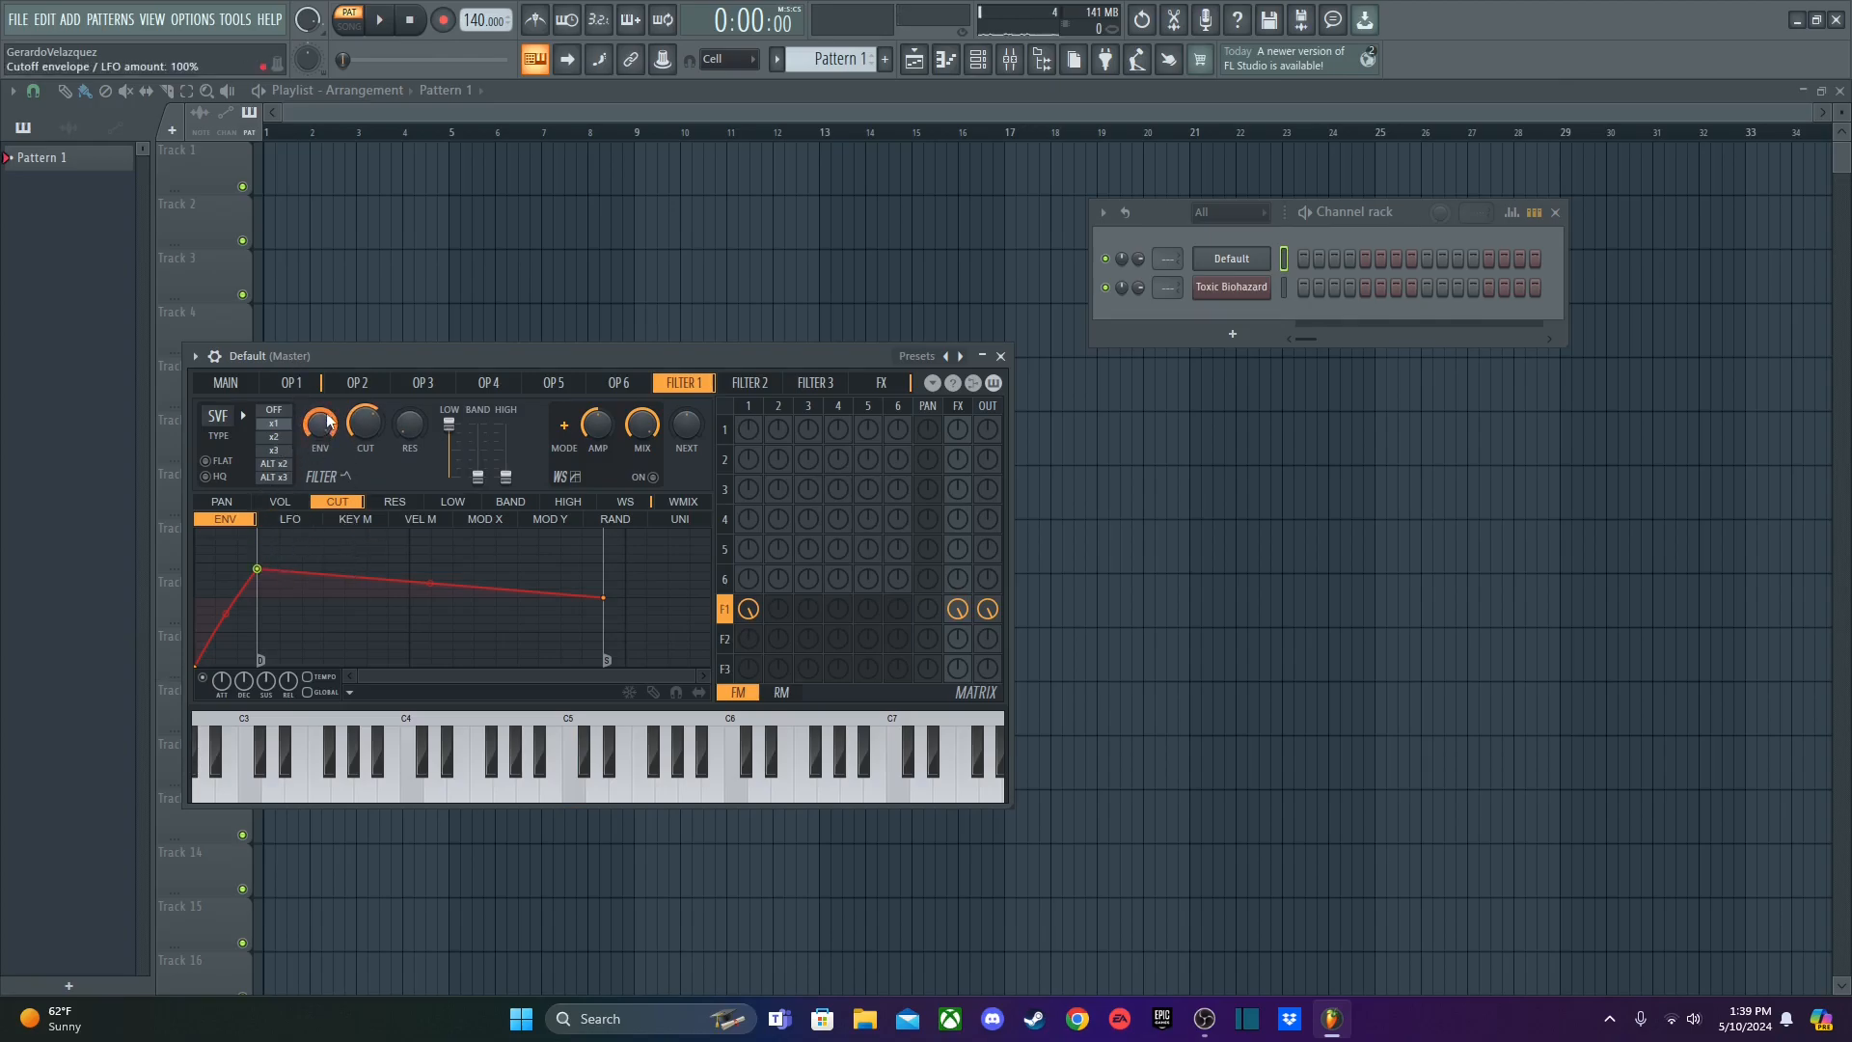
key(q)
key(3)
key(t)
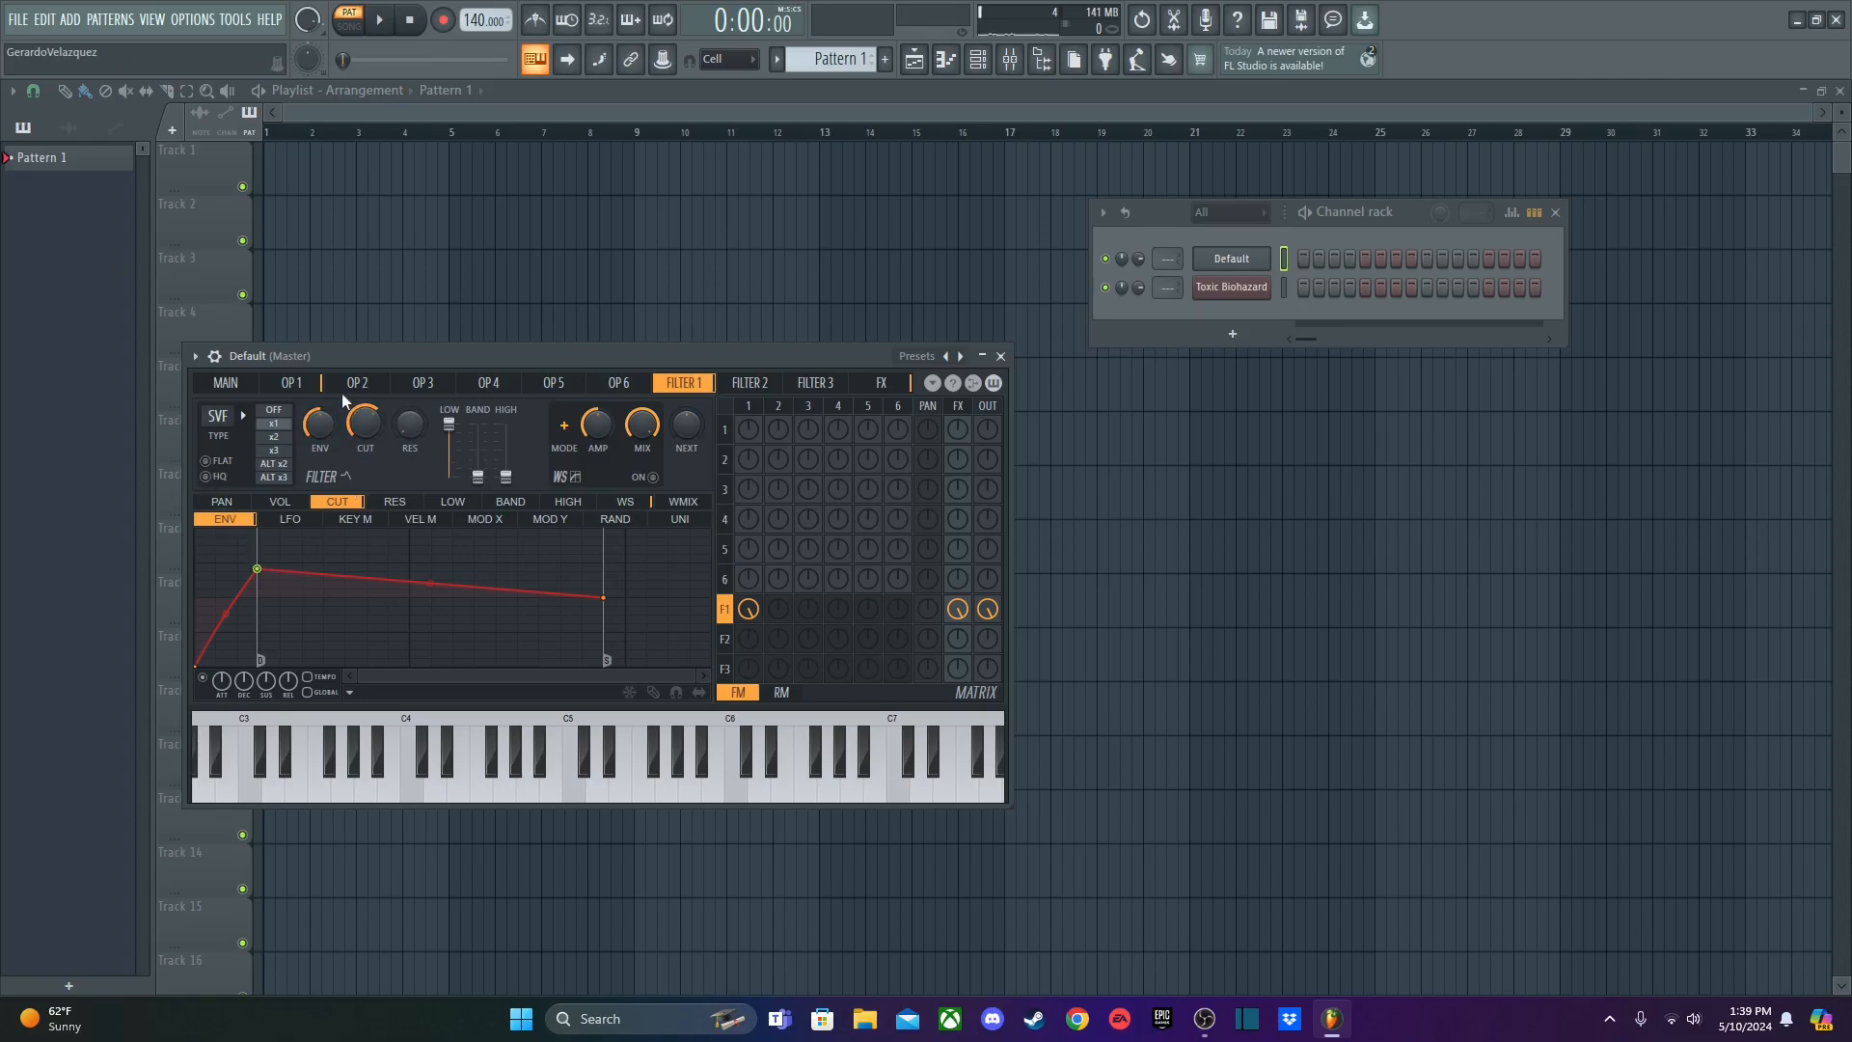
key(z)
key(d)
key(b)
- Show the effects settings, audition a C5, D#5, G5 and A#5 chord and further chords, and point out the reverb color control
click(882, 384)
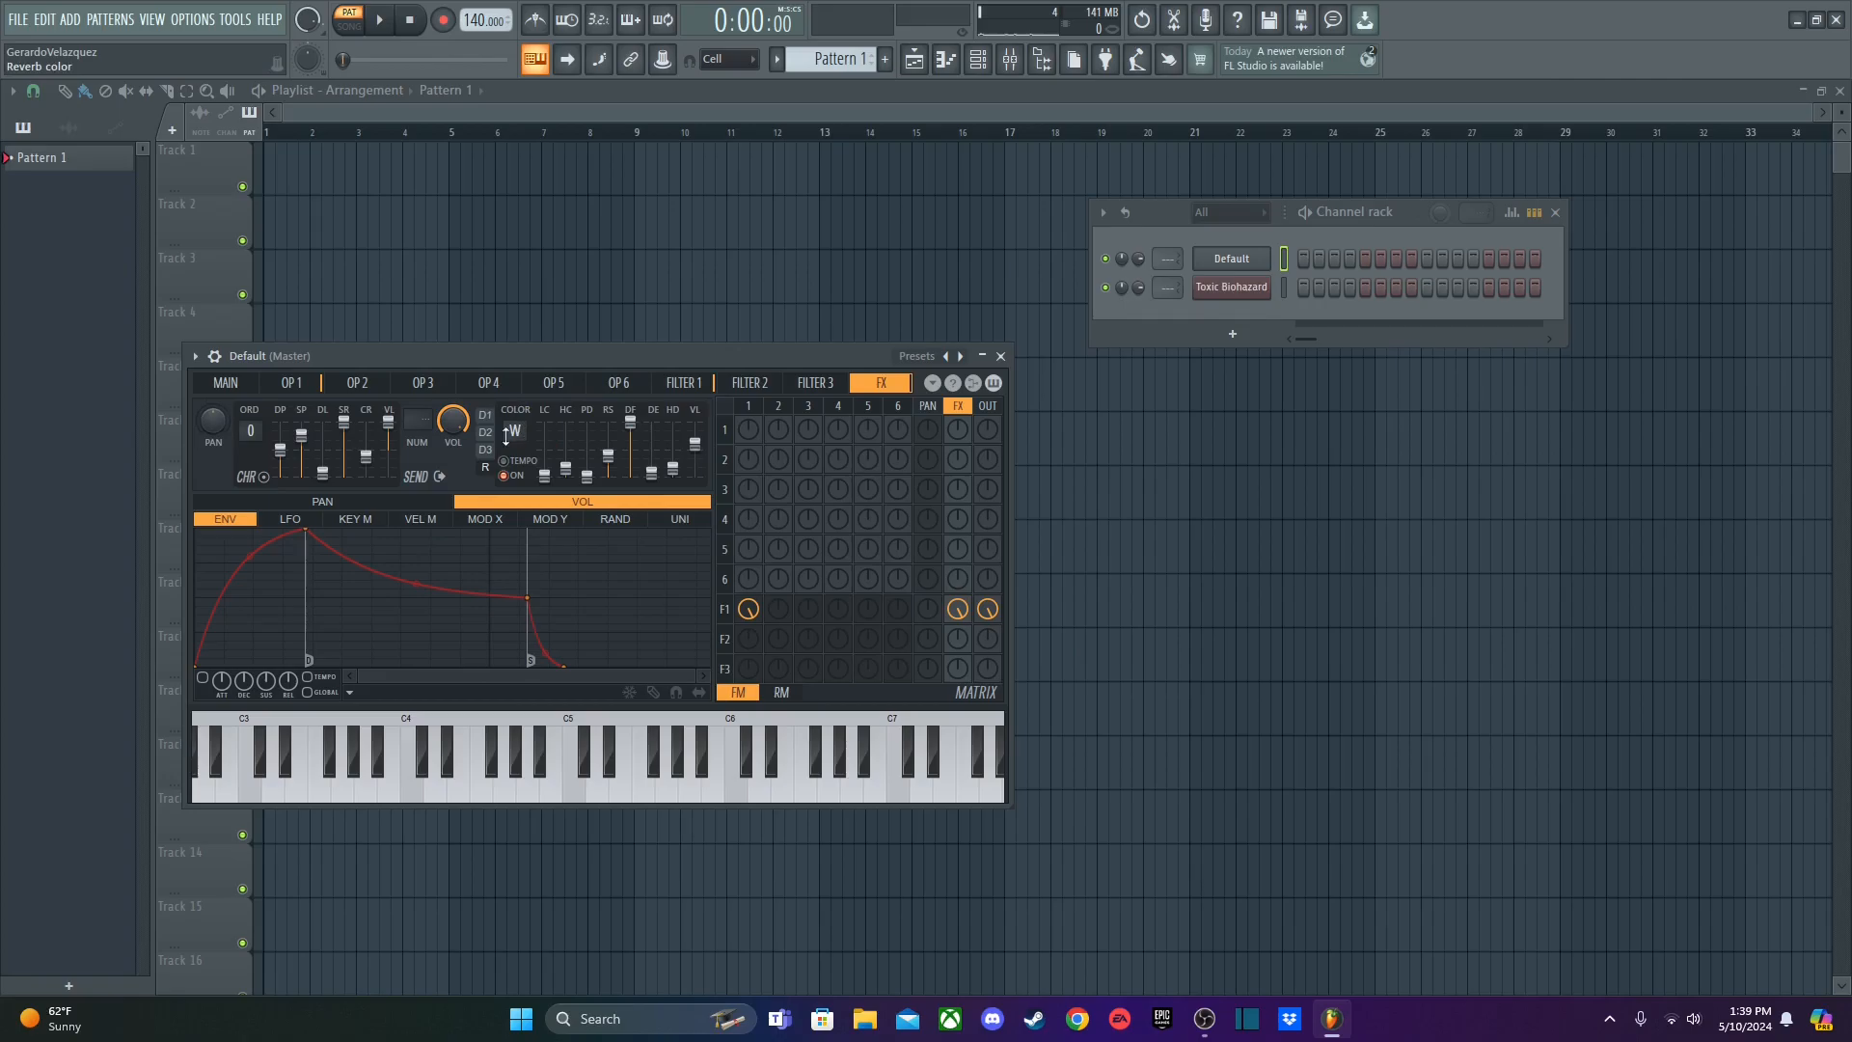
key(q)
key(3)
key(t)
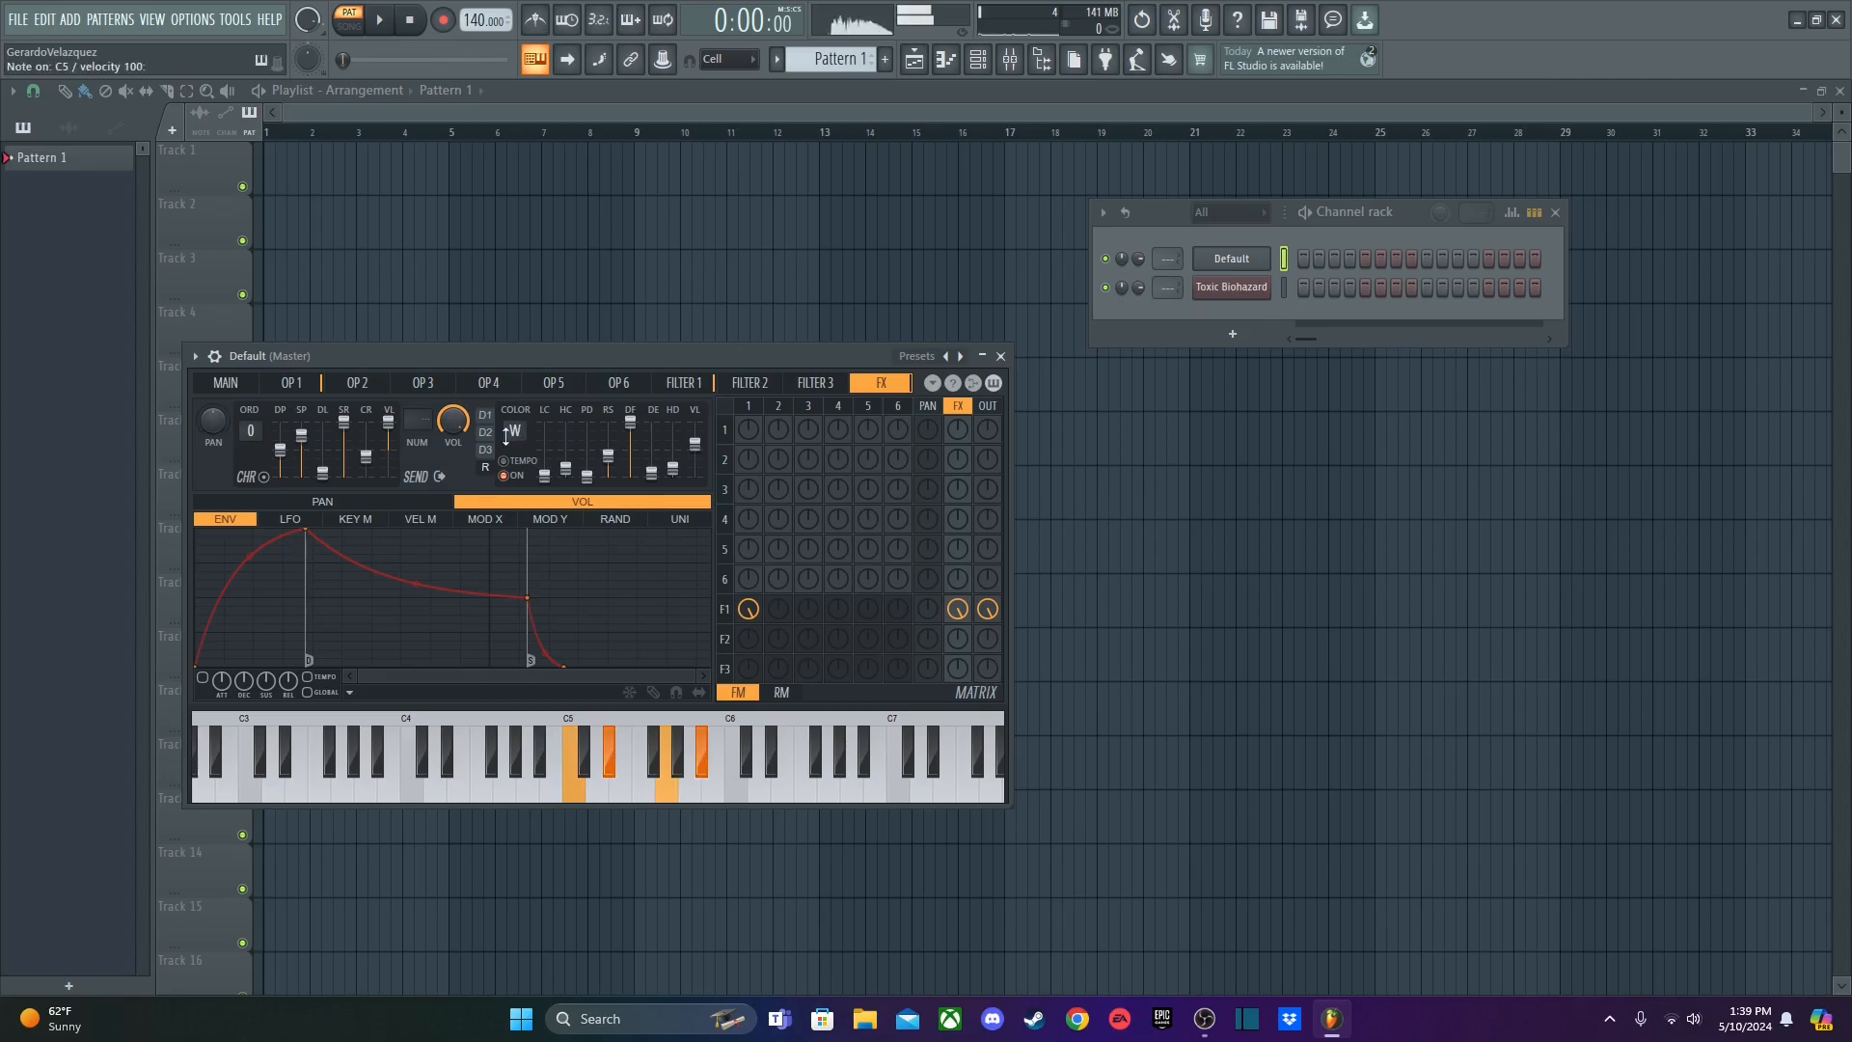
key(w)
key(r)
key(y)
key(i)
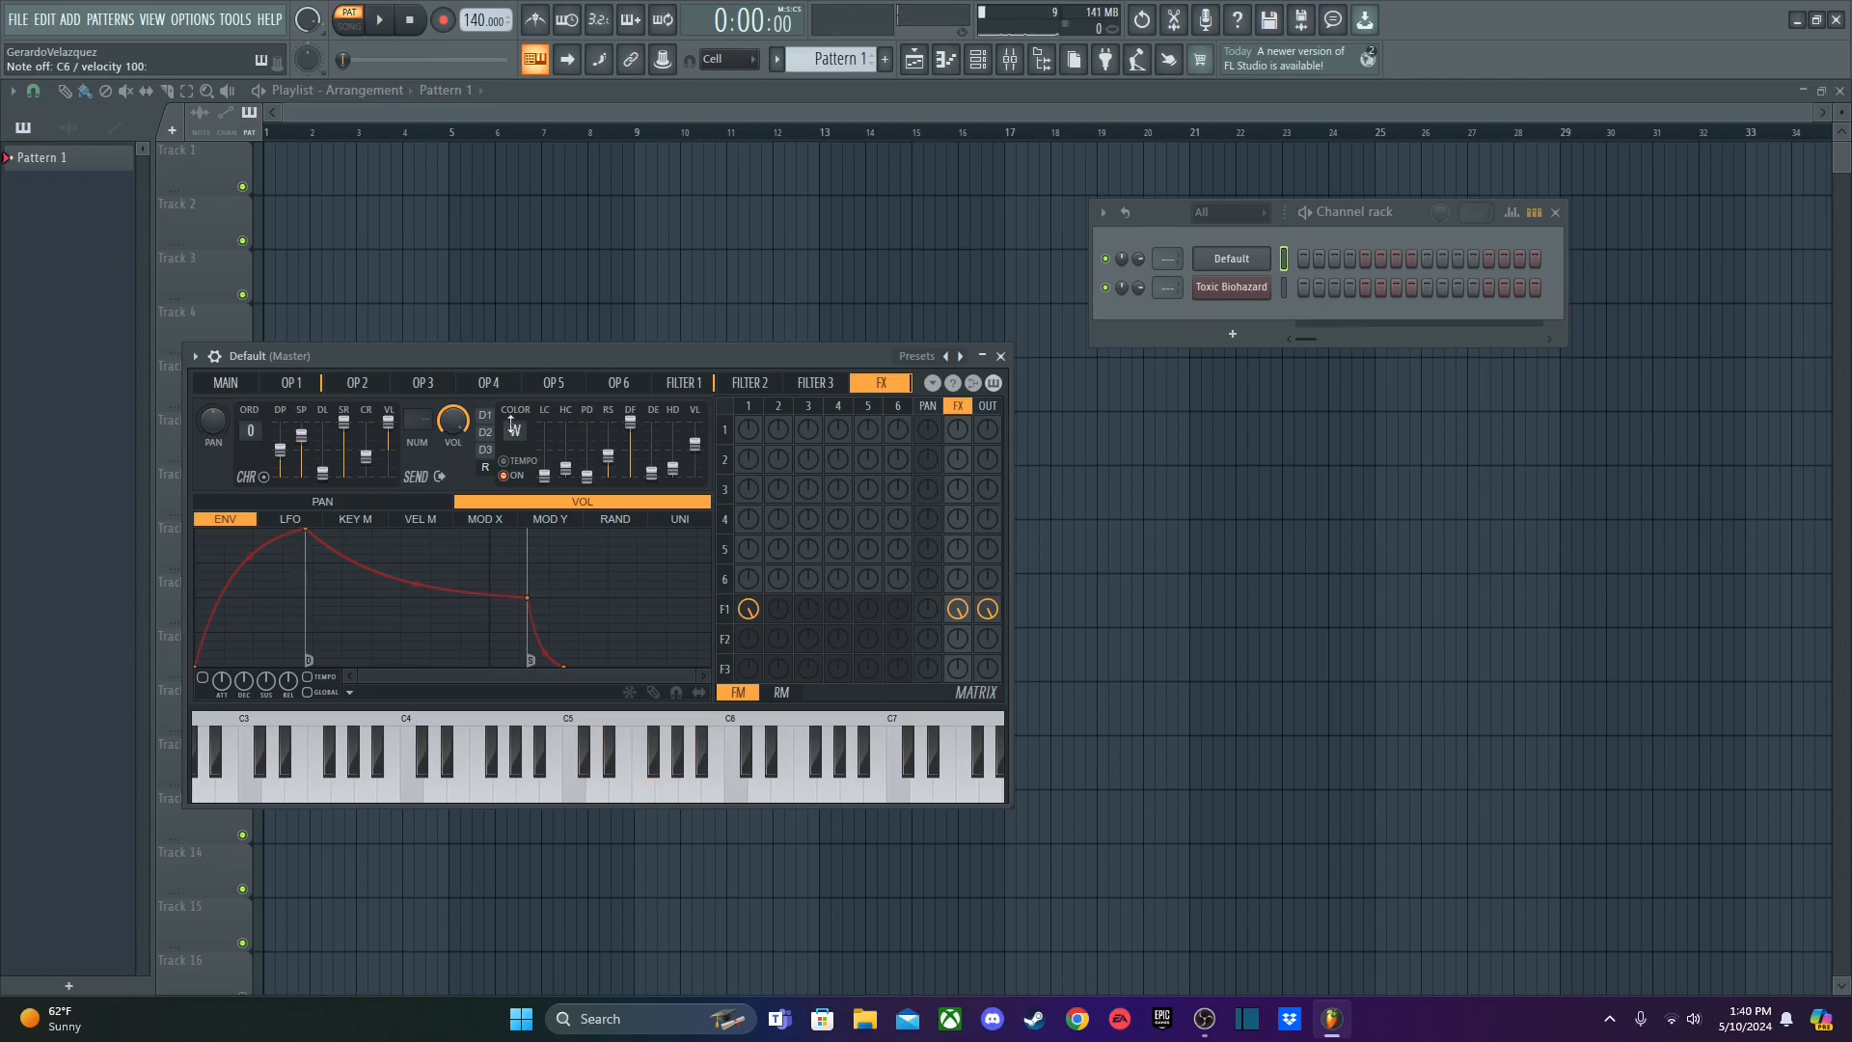
key(w)
key(r)
mouse_move(515, 431)
mouse_down()
mouse_move(515, 391)
mouse_move(515, 430)
mouse_up()
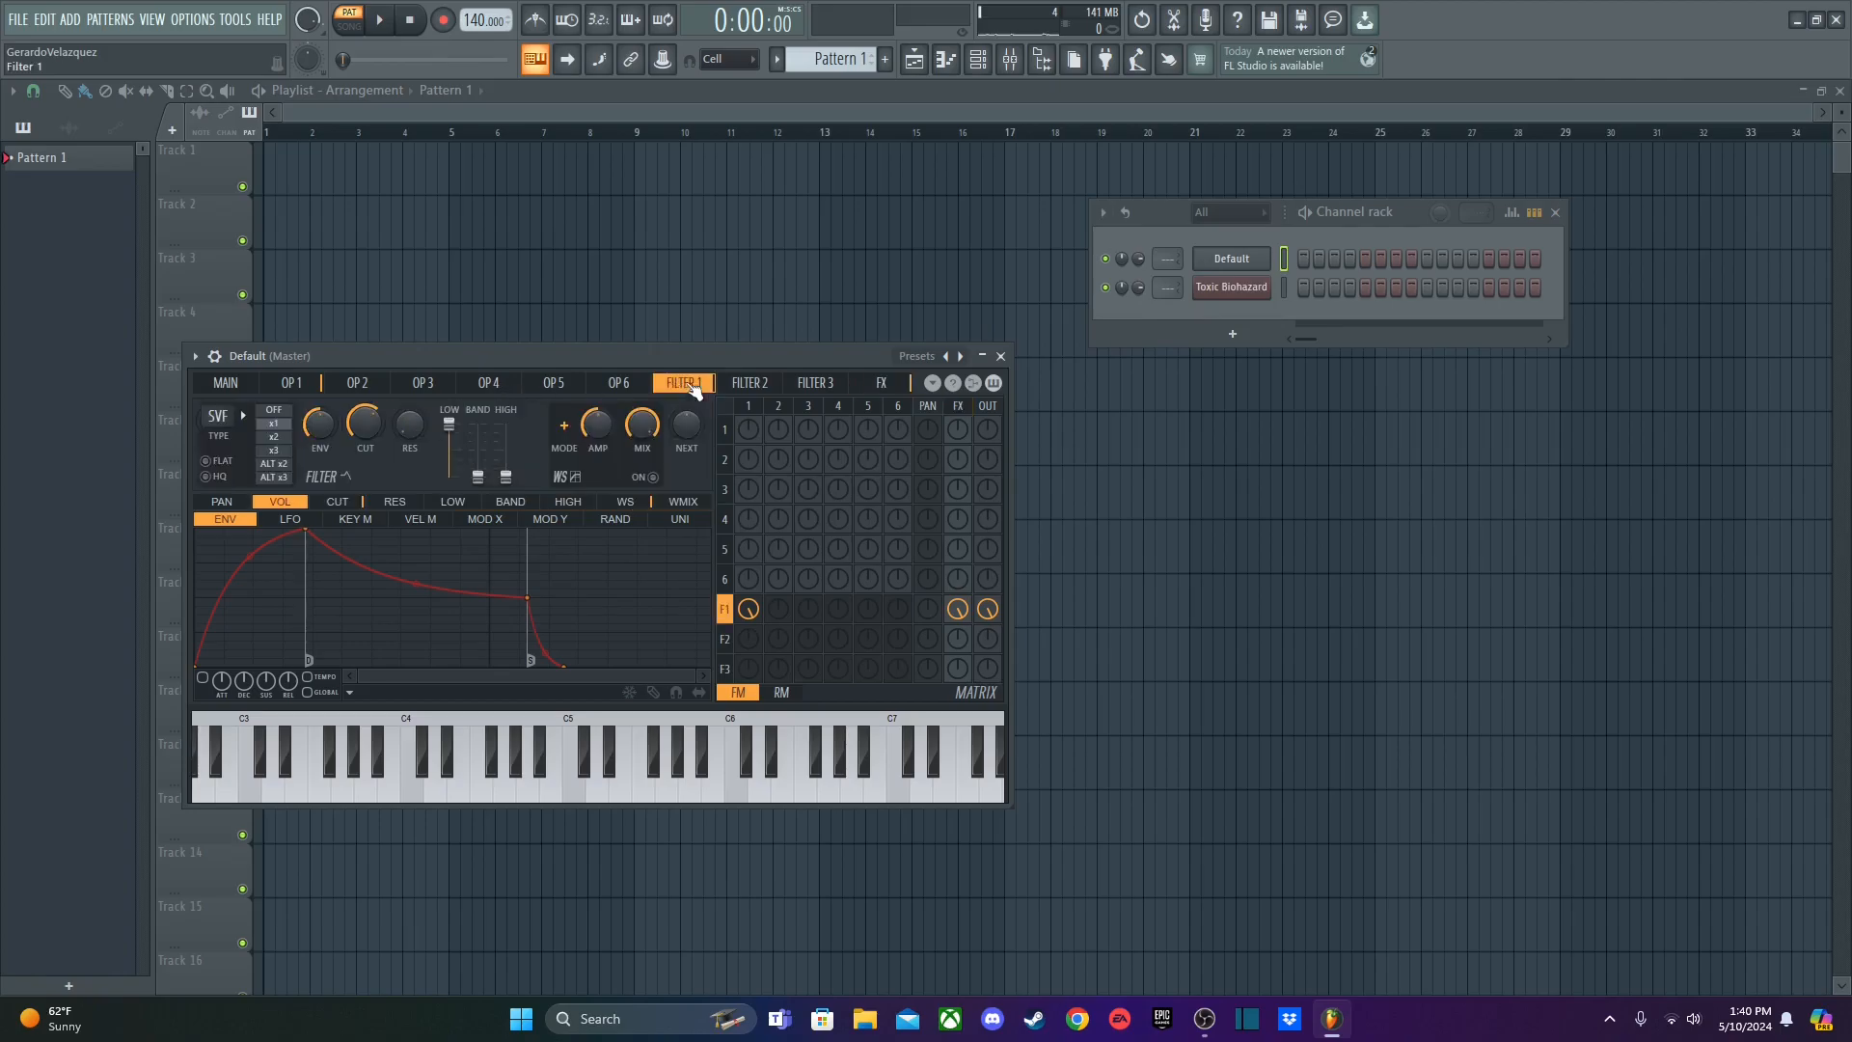
- Show operators 1 and 2, and apply a small amount of frequency modulation from operator 2 to operator 1
click(290, 383)
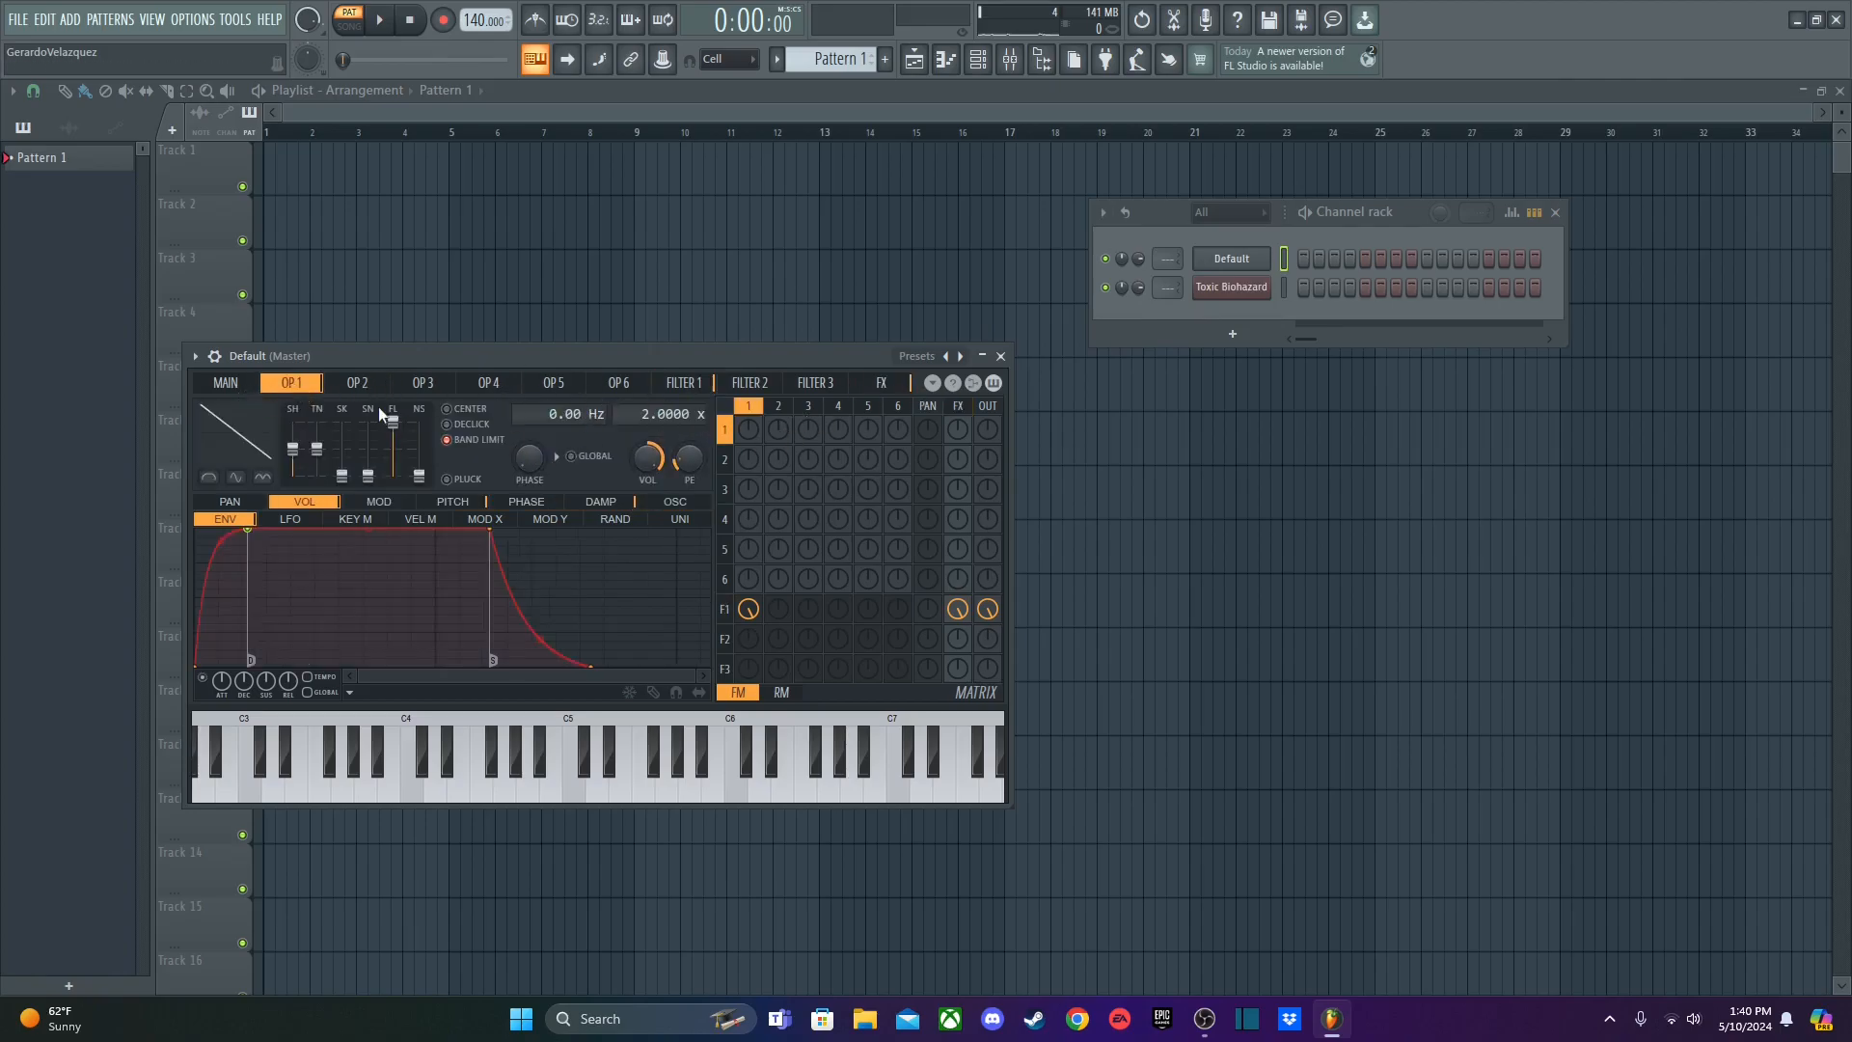
click(356, 383)
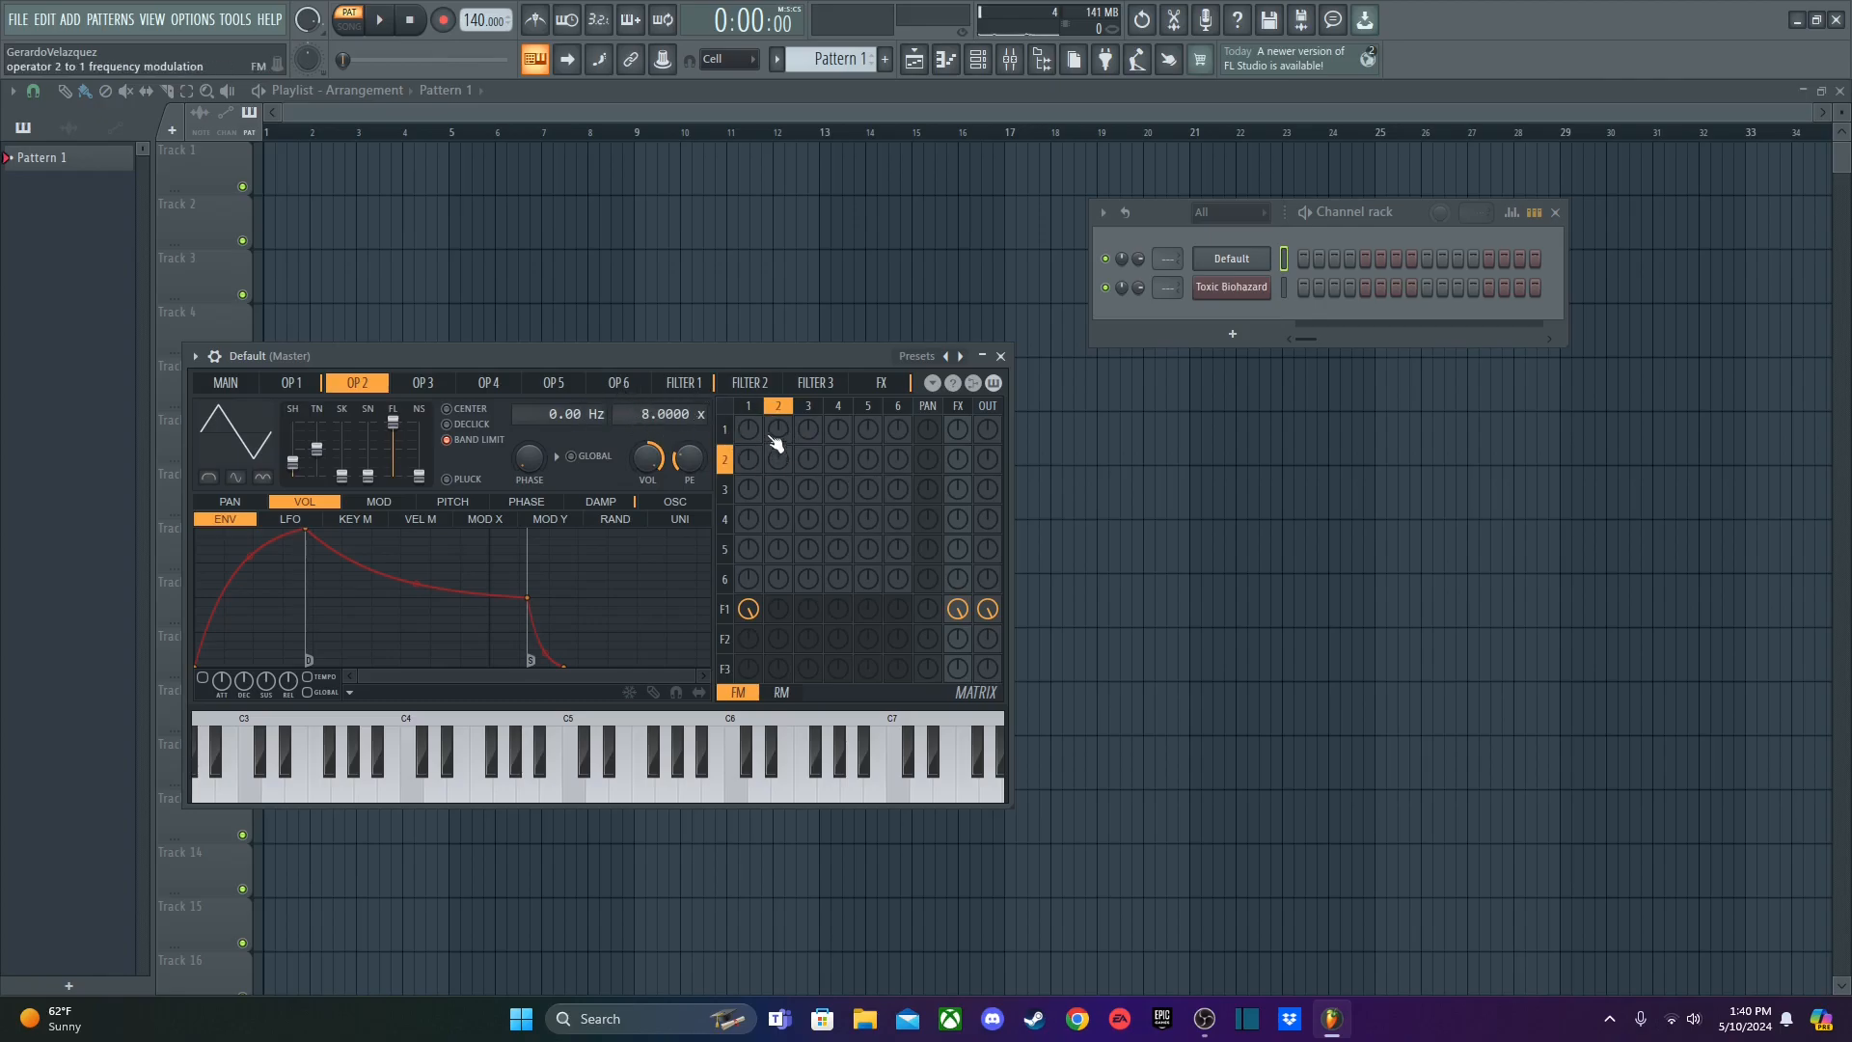
mouse_move(777, 436)
mouse_down()
mouse_move(777, 410)
mouse_move(783, 436)
mouse_up()
- Switch off Filter 1's cutoff envelope
click(687, 384)
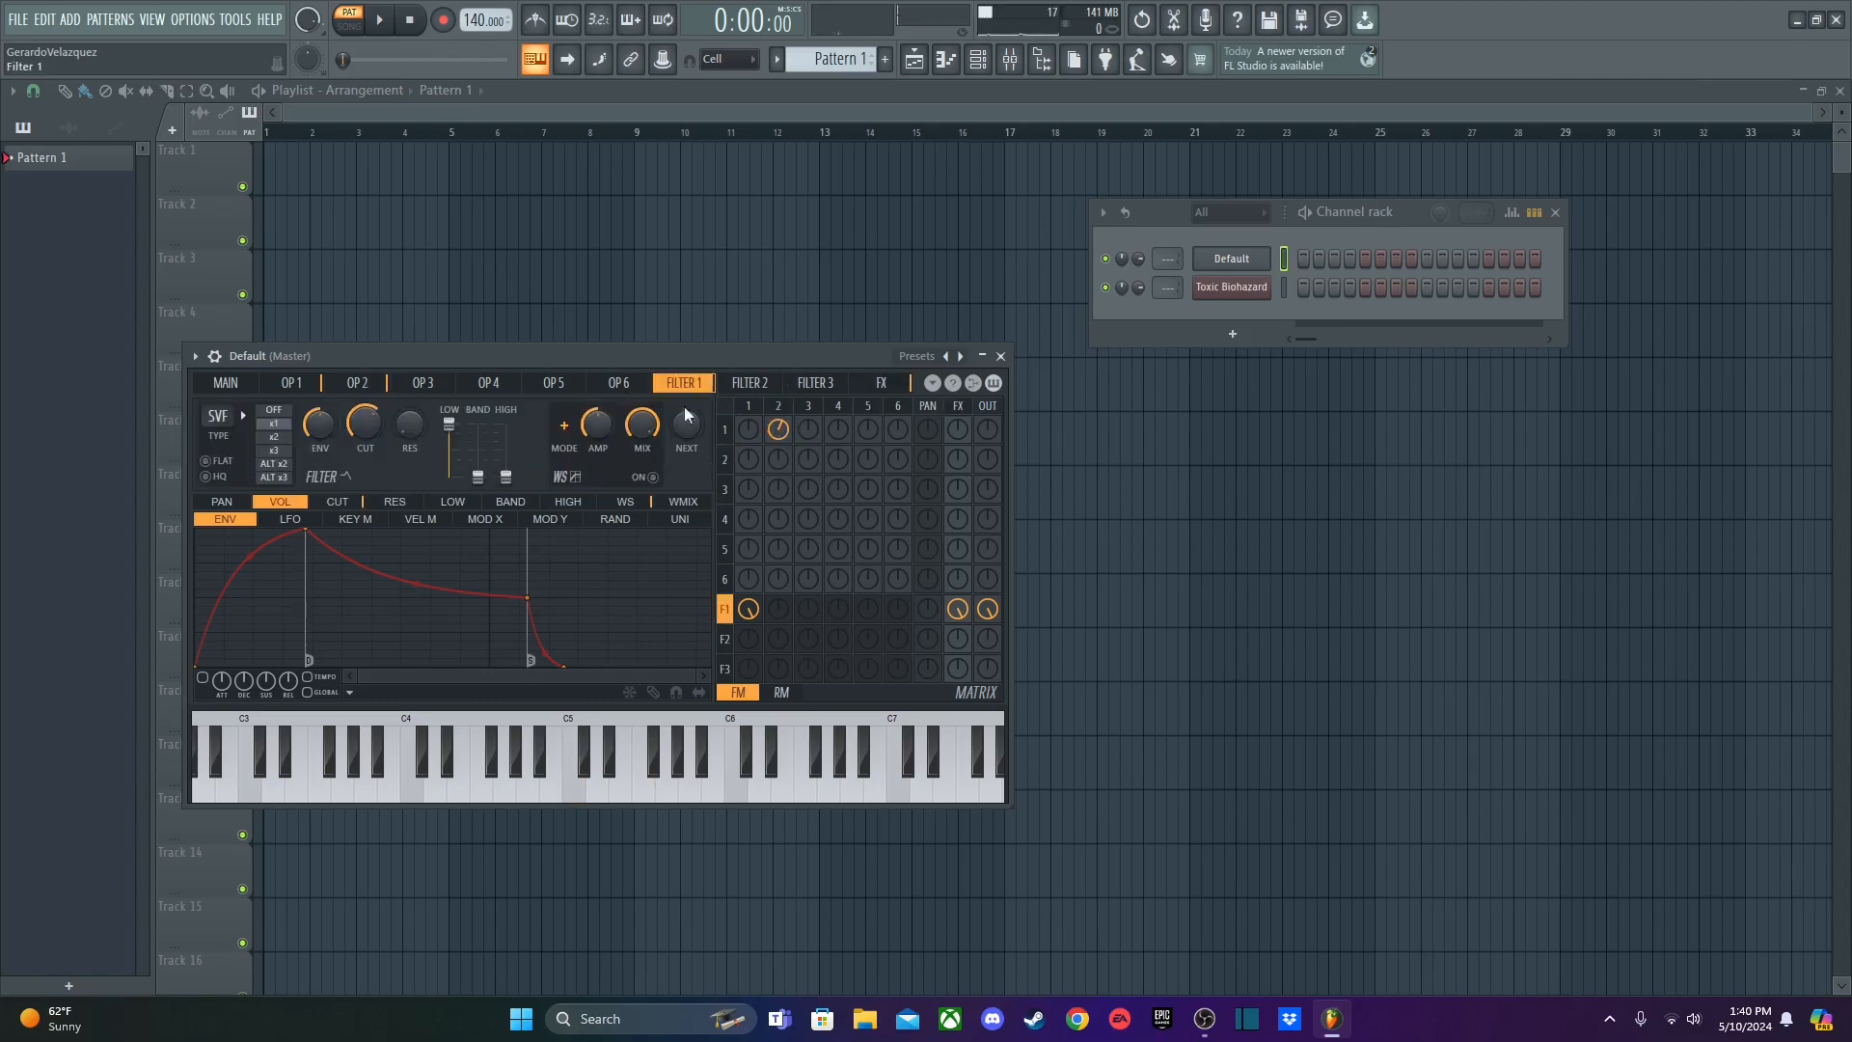
click(337, 501)
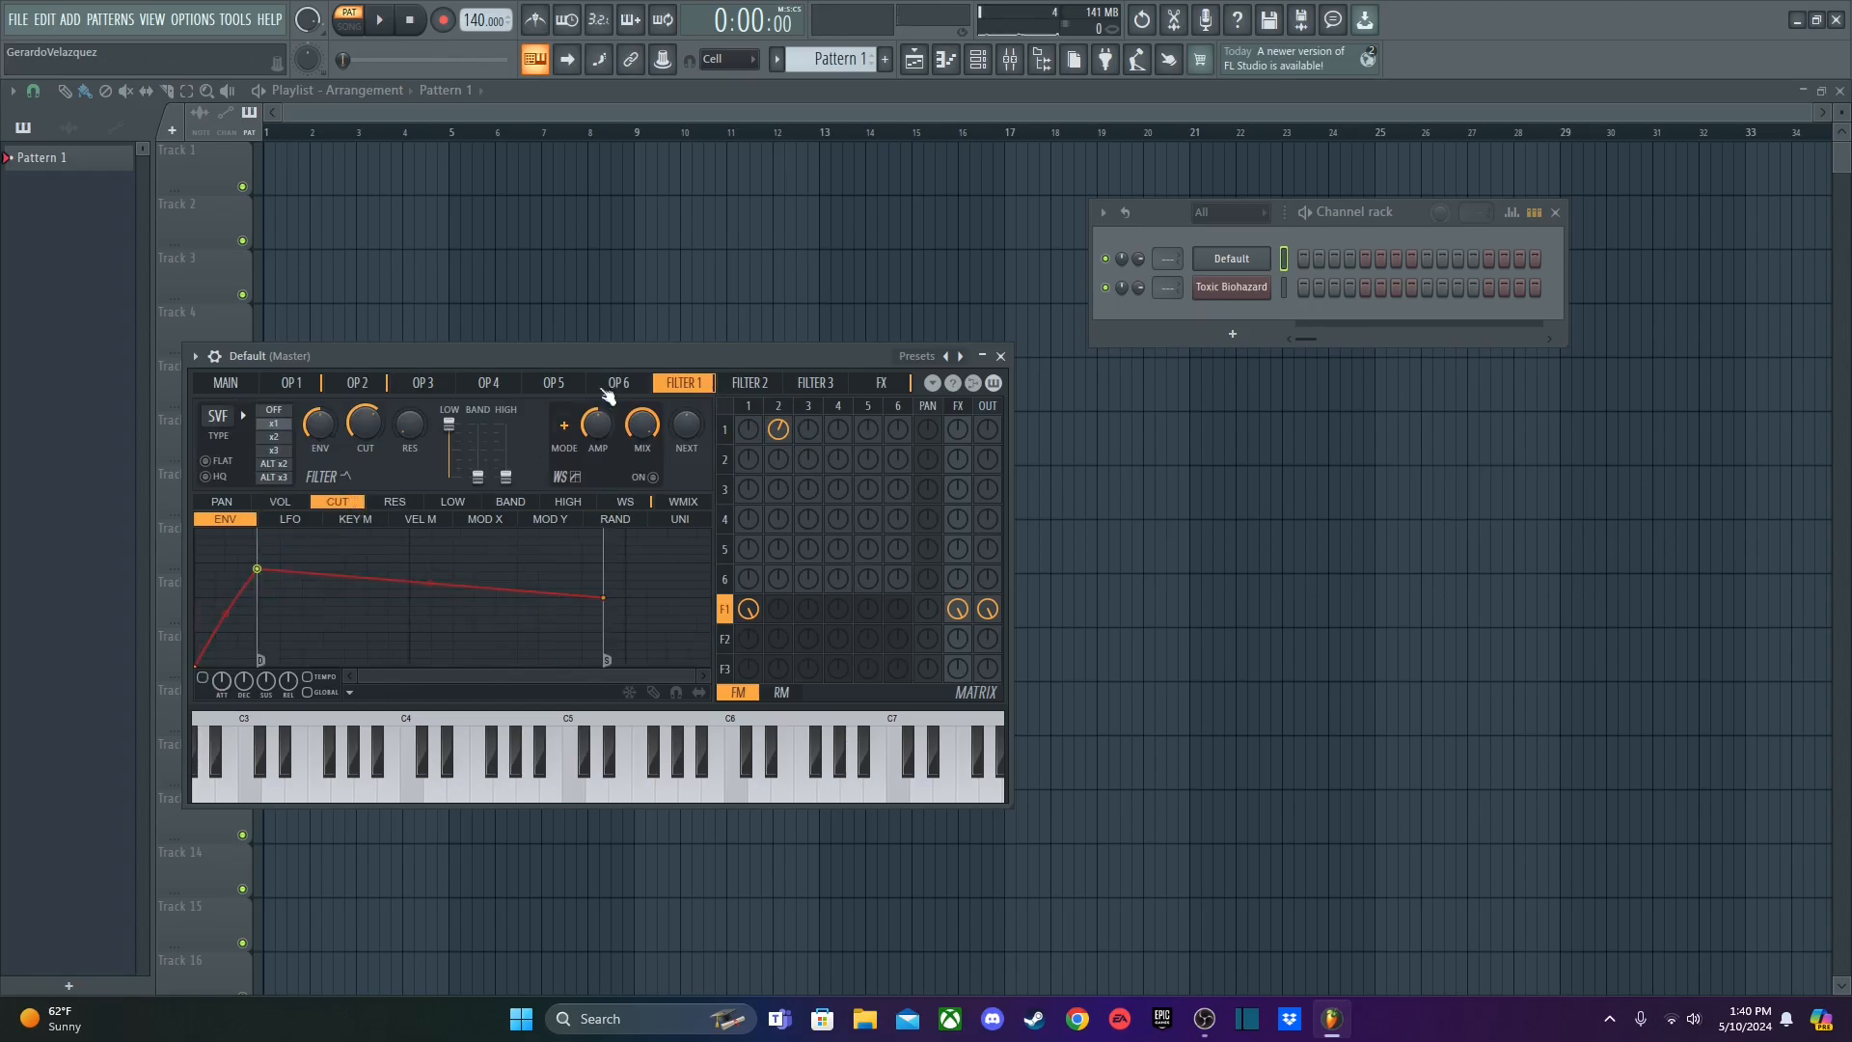
- Readjust operator 2's frequency modulation of operator 1 and audition D5, F5, A5, C6, E6 and C5, D#5, G5, A#5, D6 chords
click(359, 389)
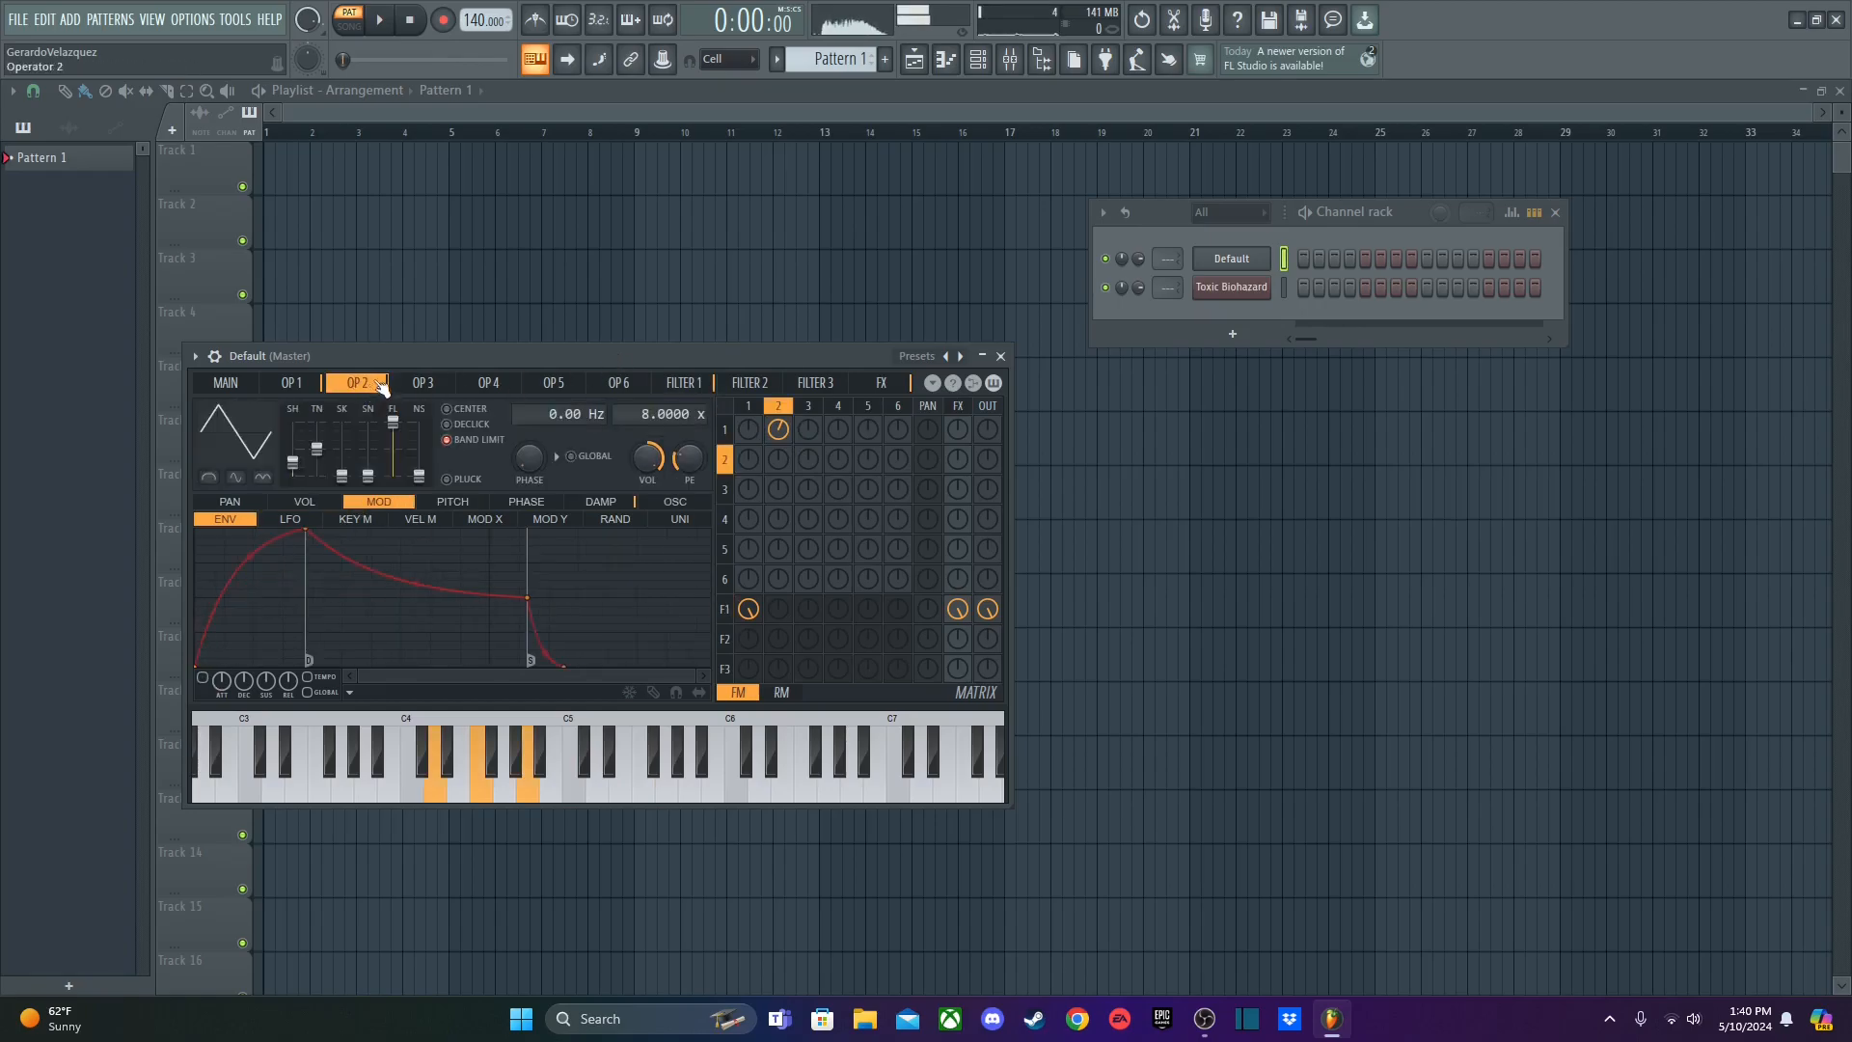
mouse_move(777, 430)
mouse_down()
mouse_move(778, 452)
mouse_move(778, 434)
mouse_up()
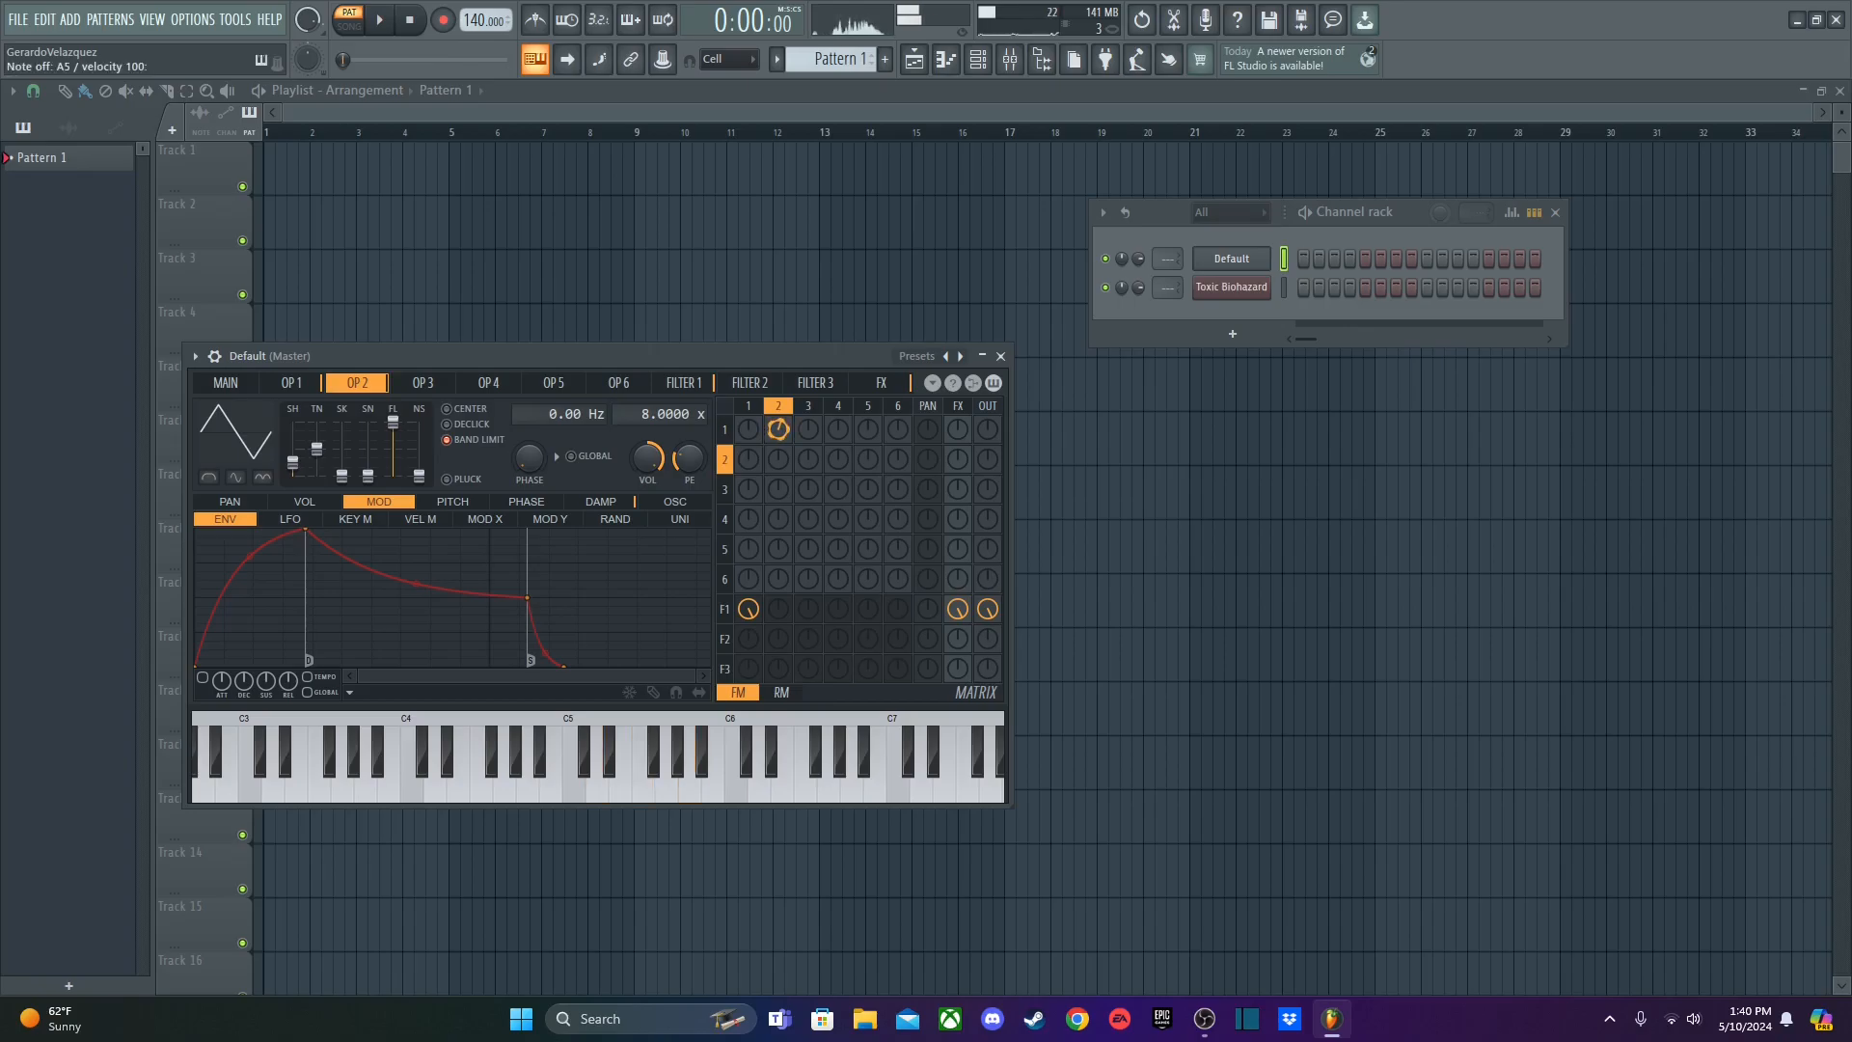
key(x)
key(v)
key(n)
key(q)
key(e)
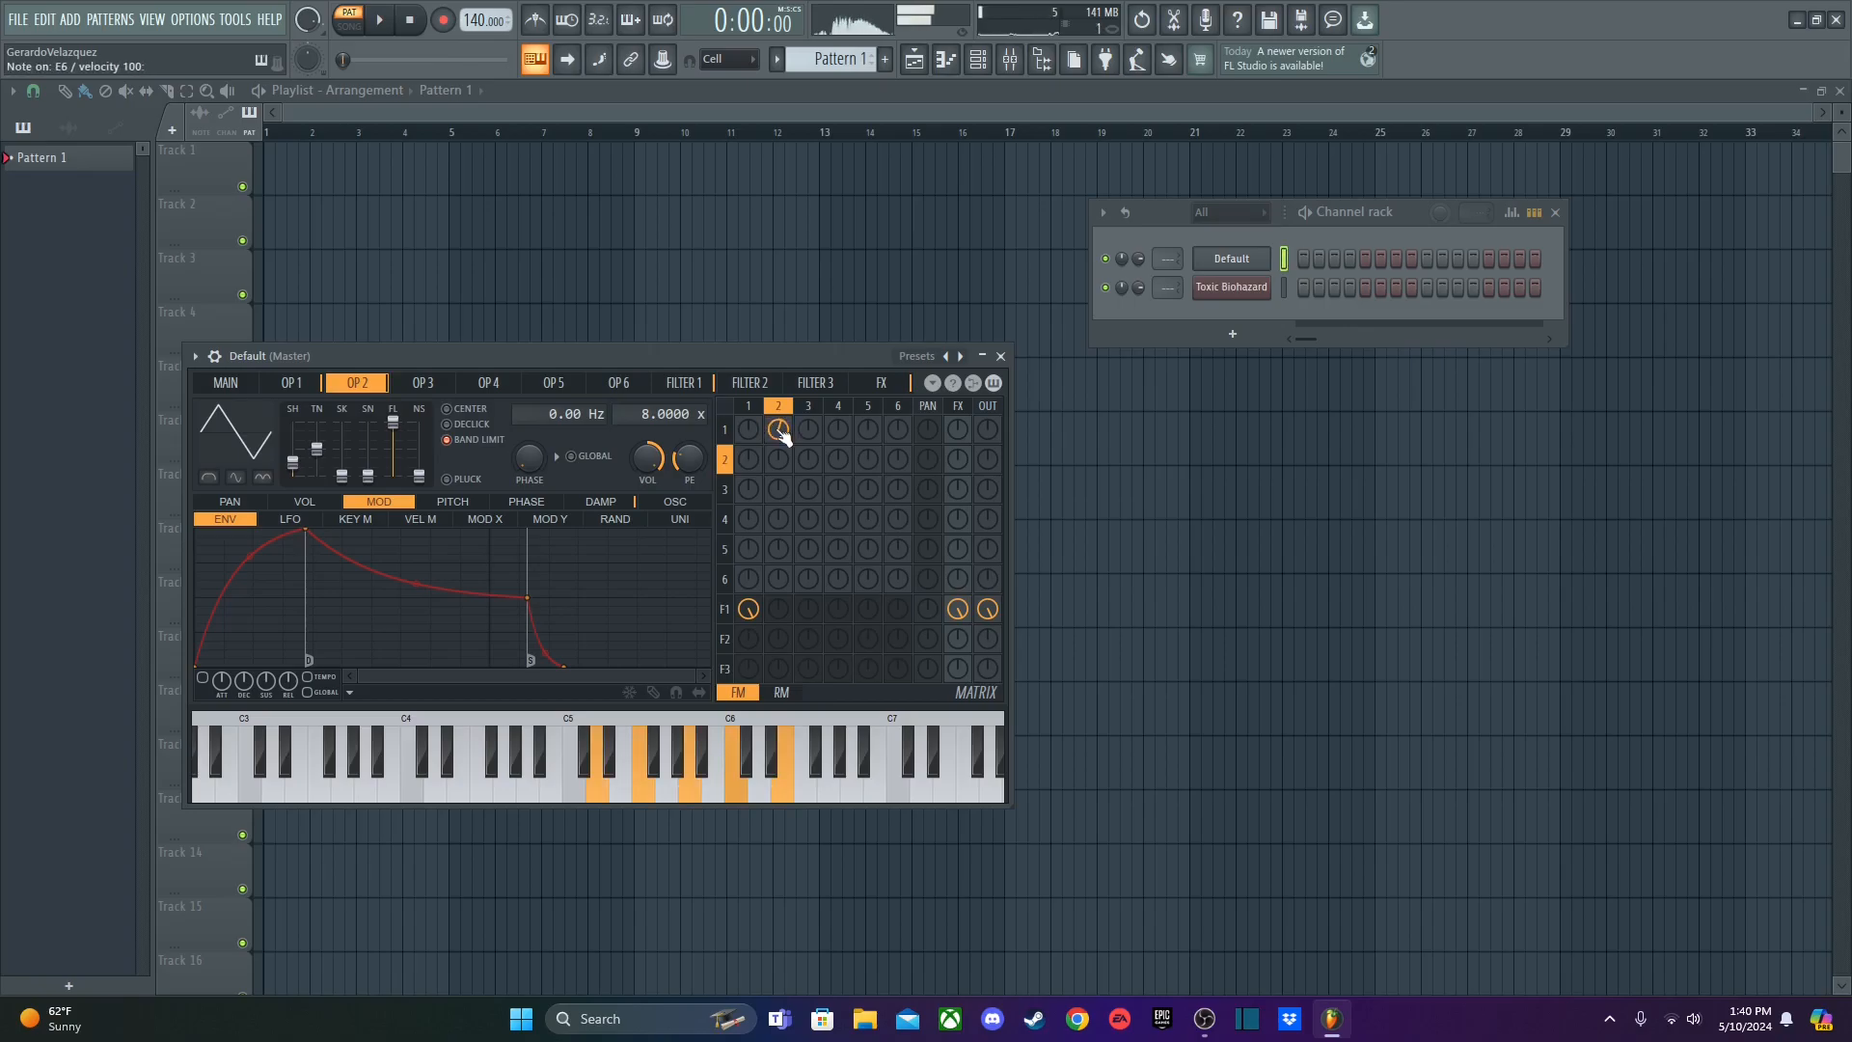
key(z)
key(d)
key(b)
key(j)
key(w)
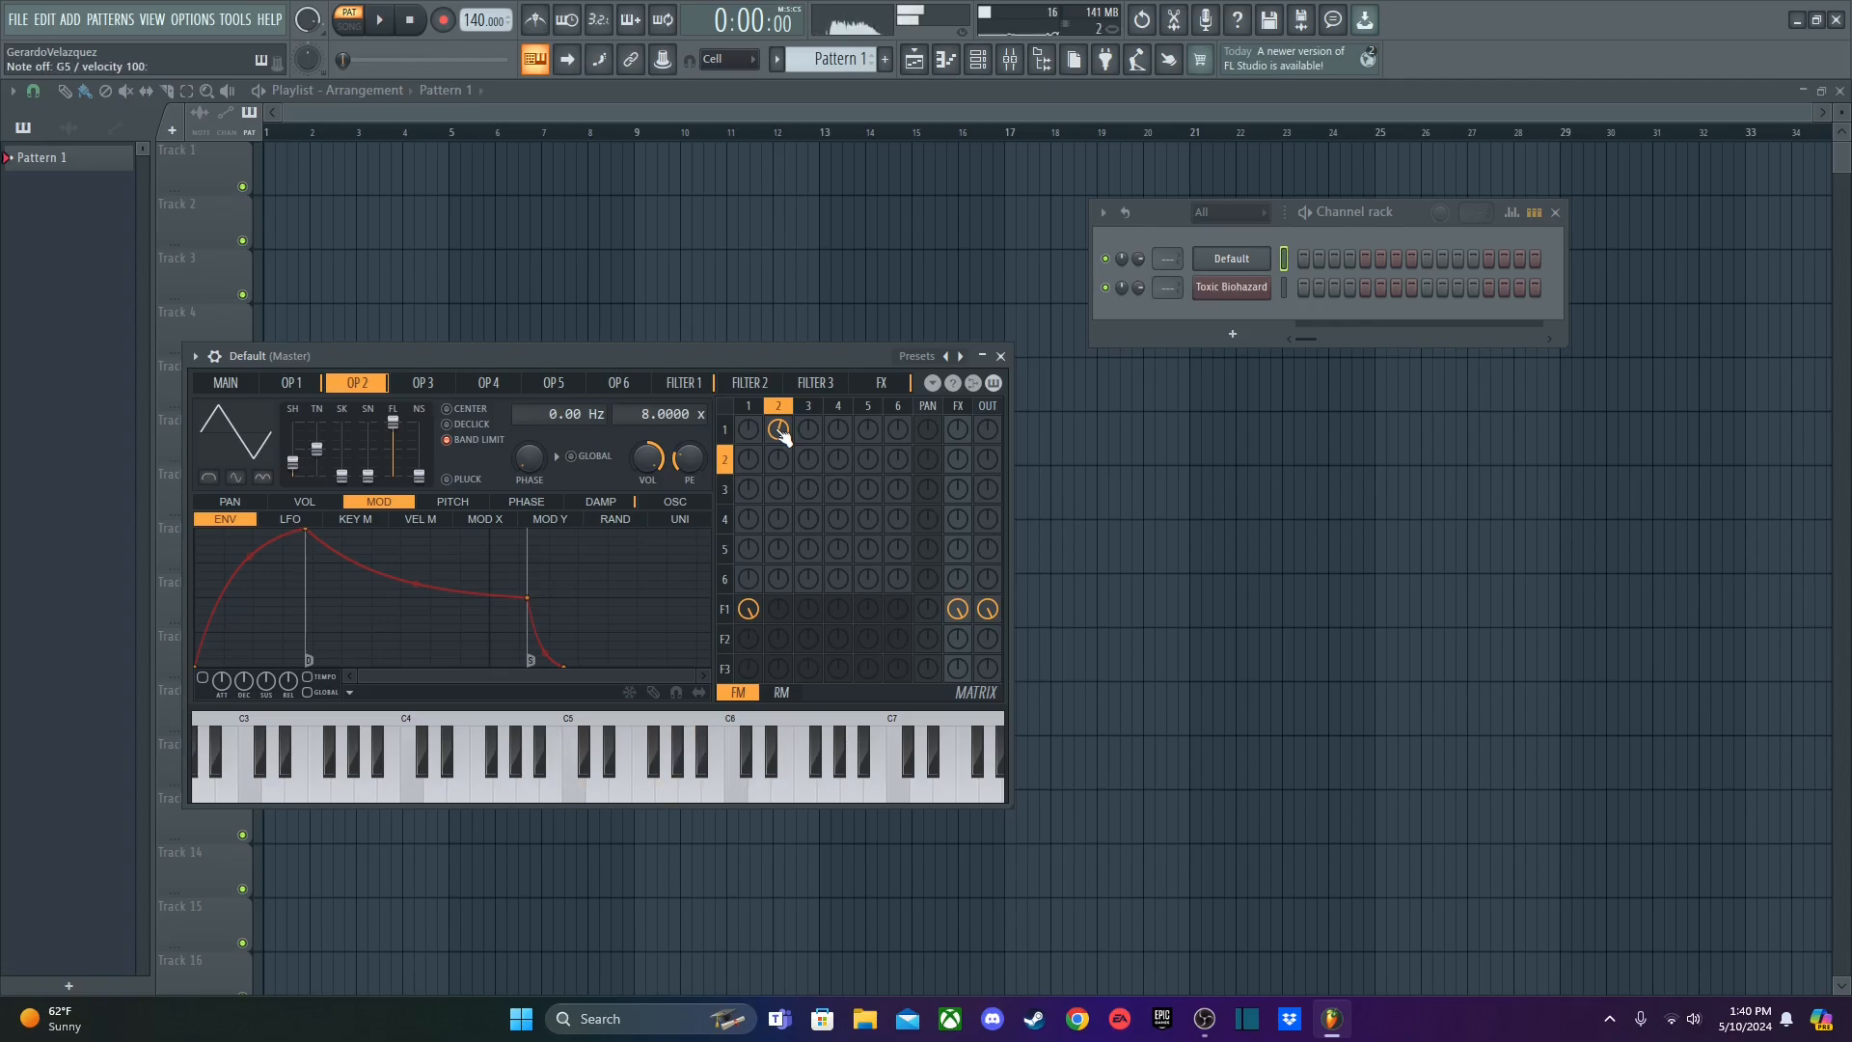
- Set operator 2's frequency modulation of operator 1 to about 9% and audition notes
drag(779, 431, 779, 429)
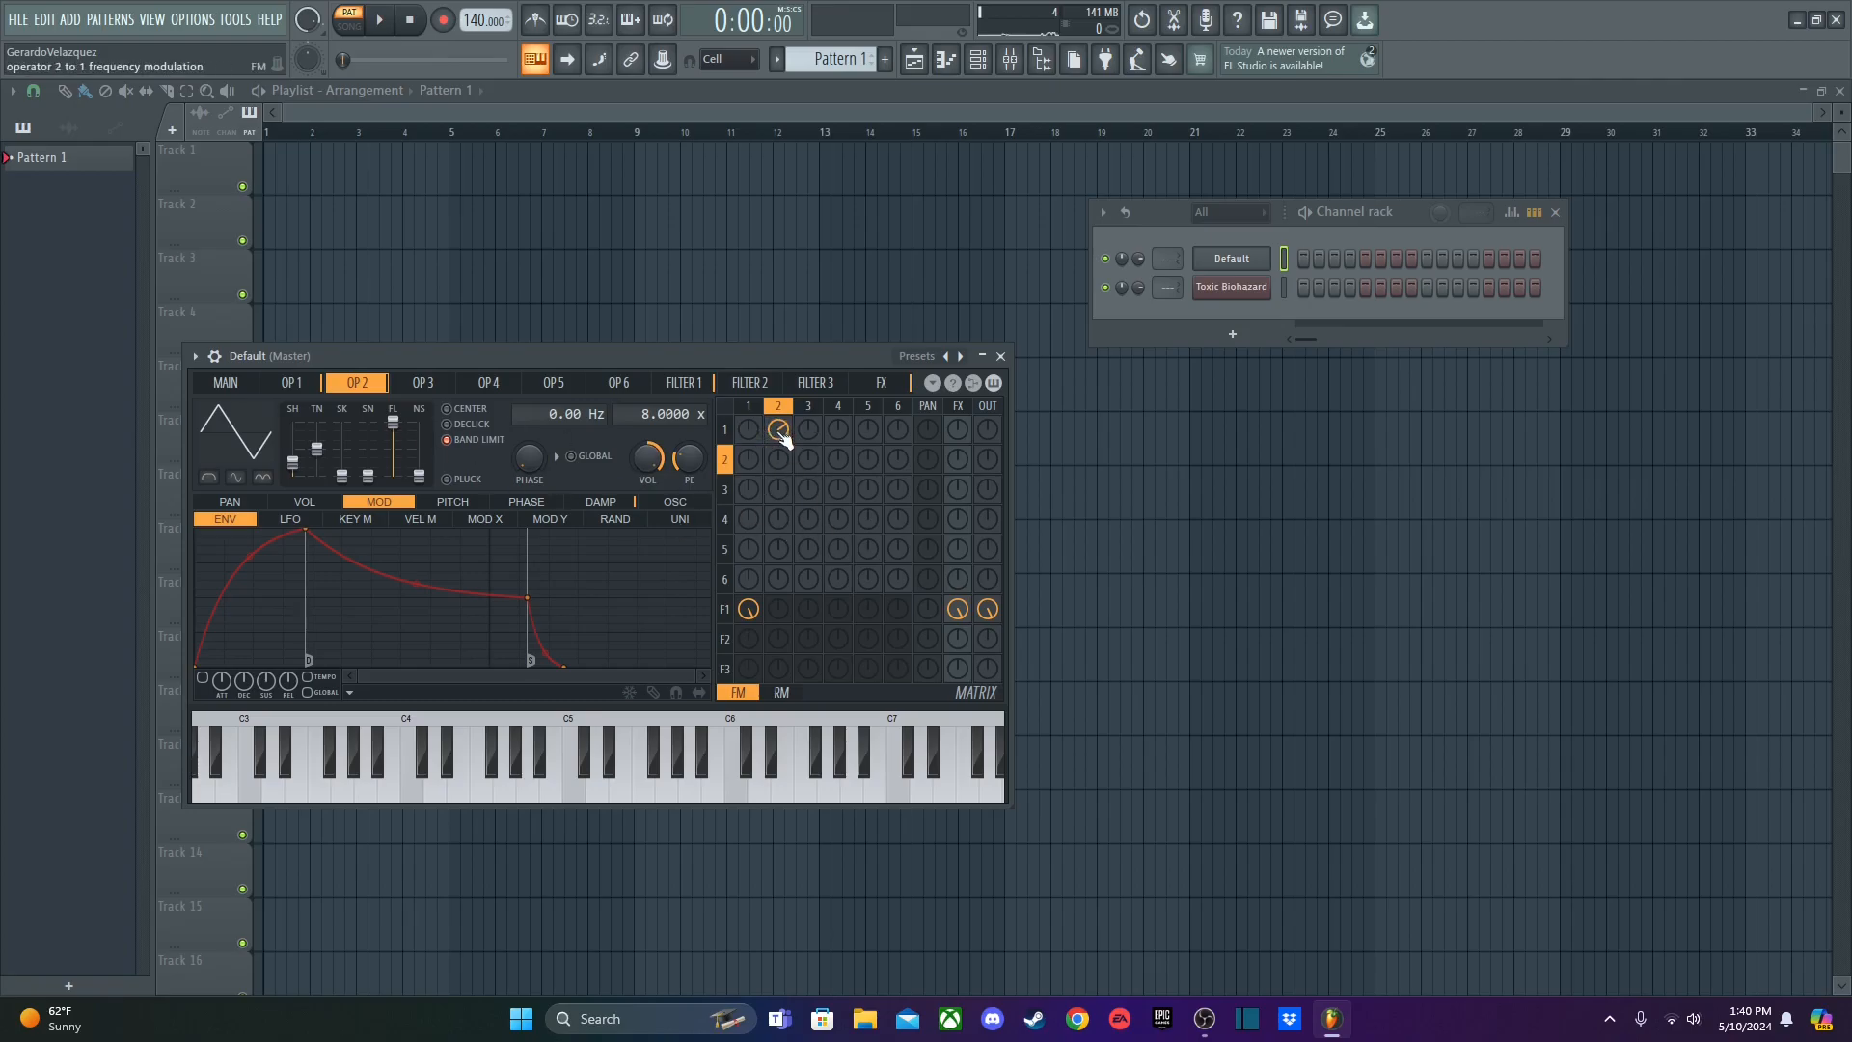
drag(783, 436, 783, 434)
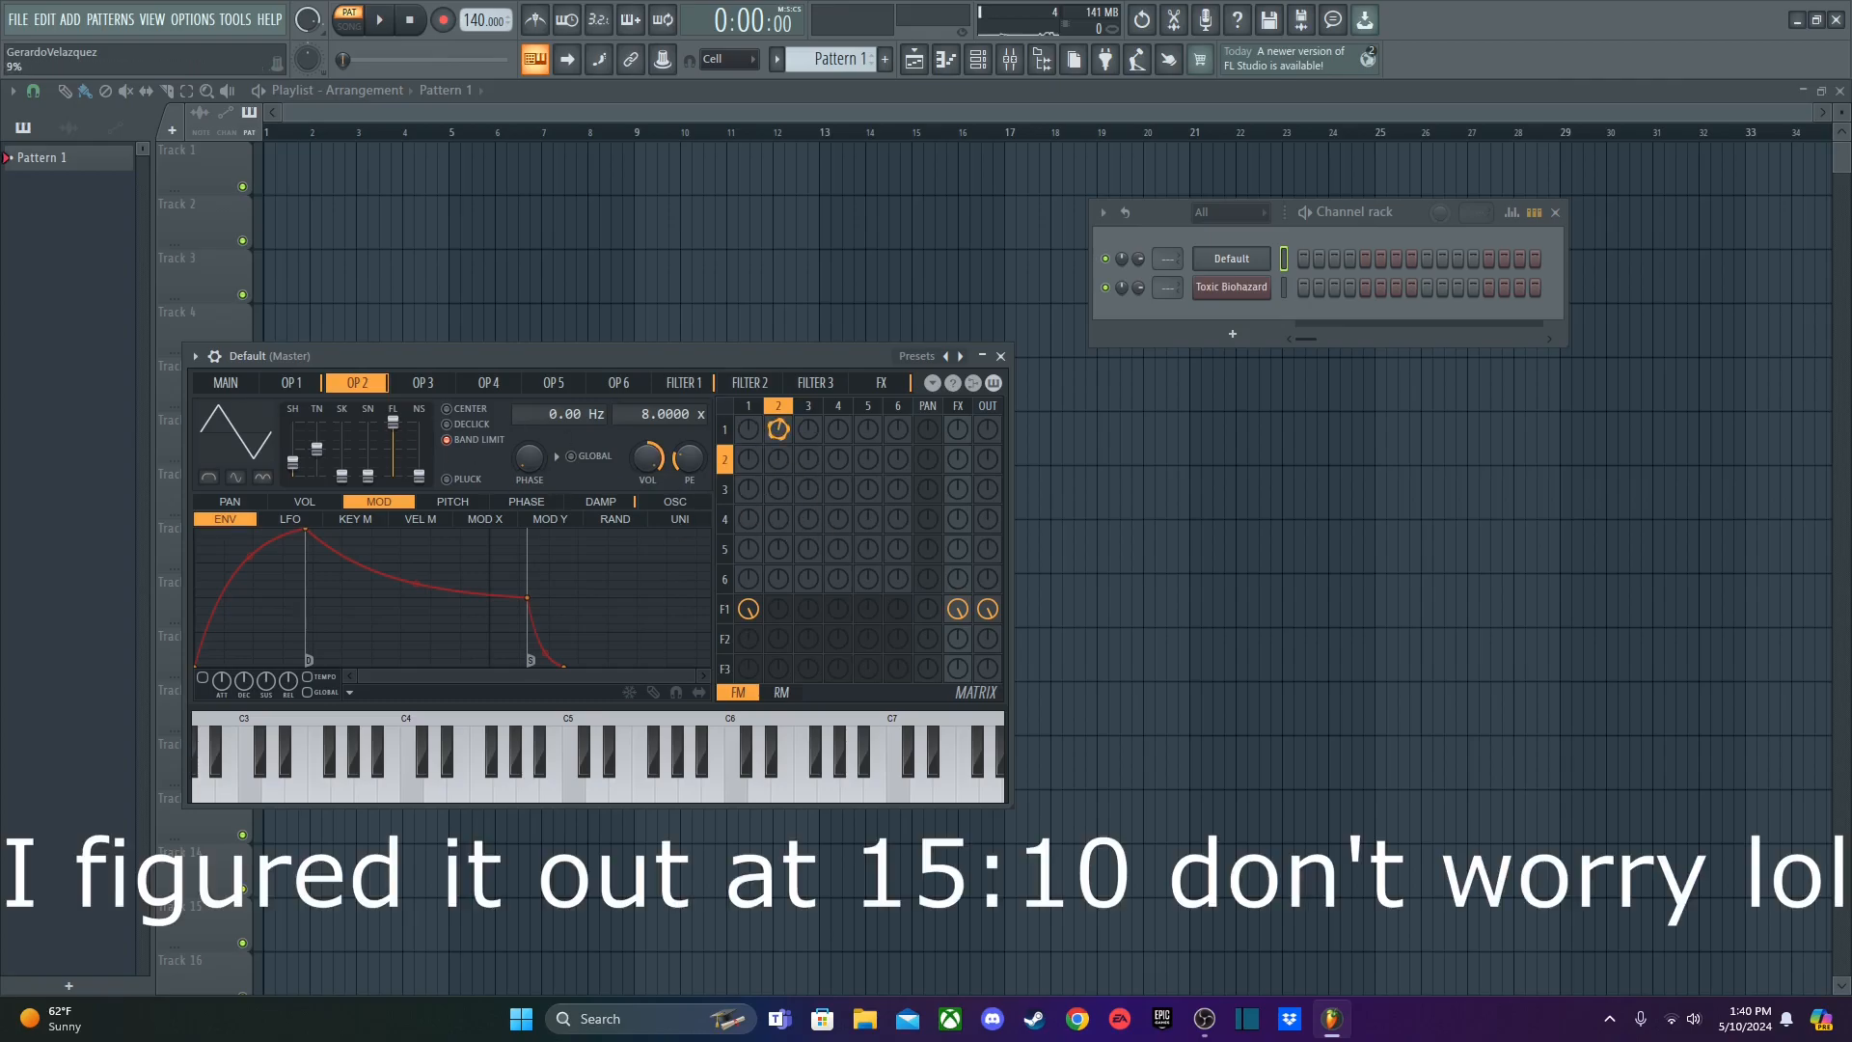
click(779, 434)
key(v)
key(n)
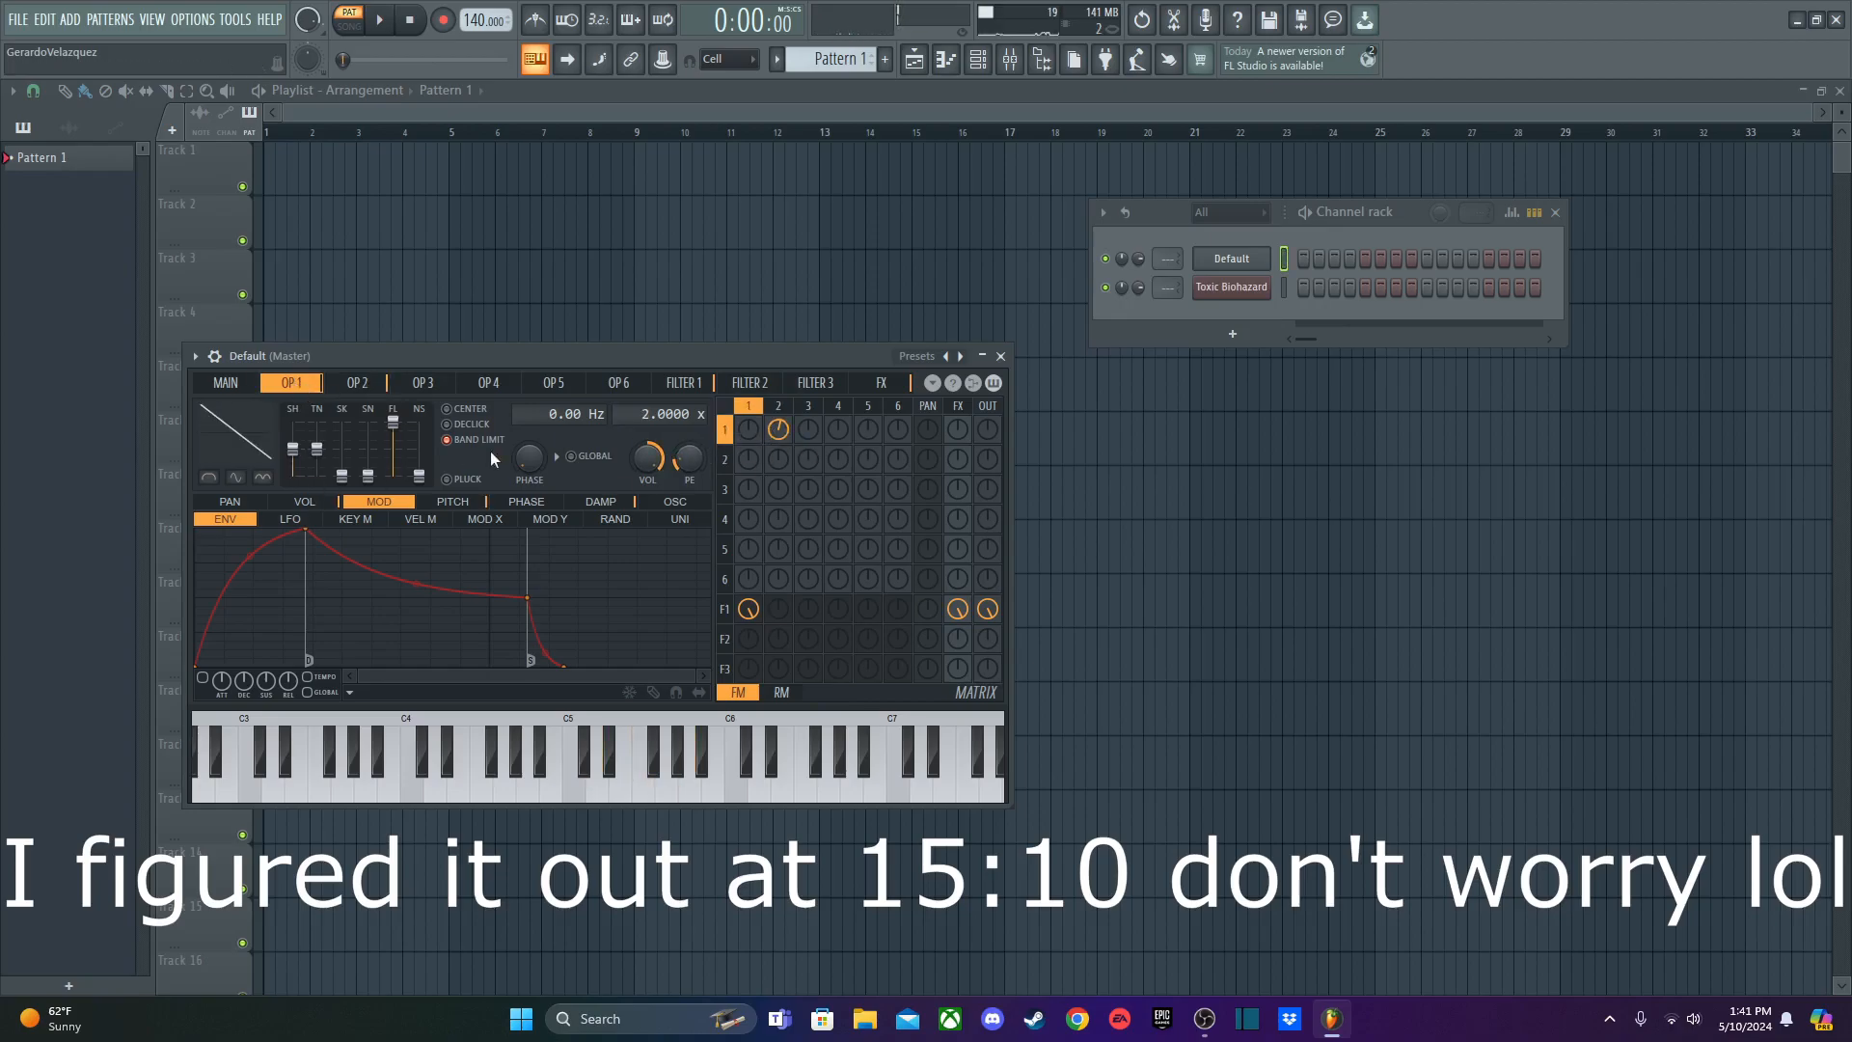
- Change operator 2's waveform to a sine, audition a D, F and A chord, and reset its modulation of operator 1
click(357, 382)
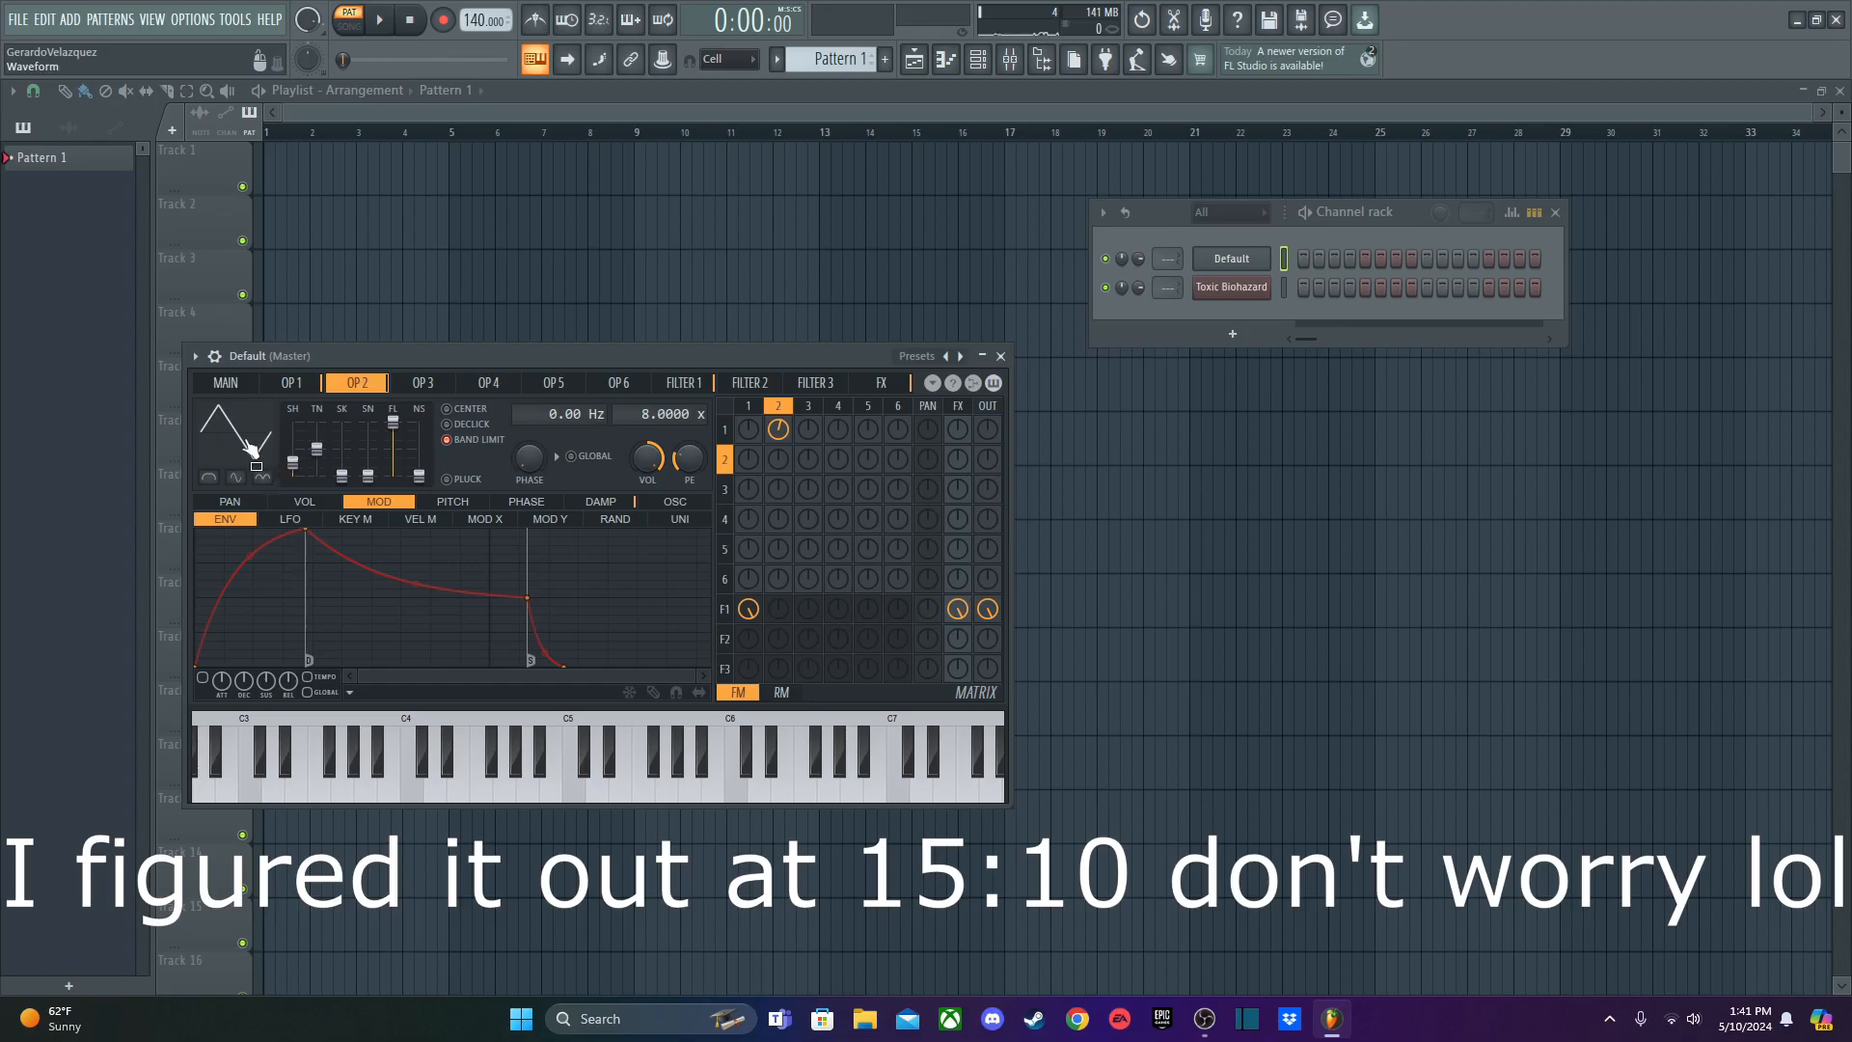
right_click(262, 439)
click(334, 504)
key(x)
key(v)
key(n)
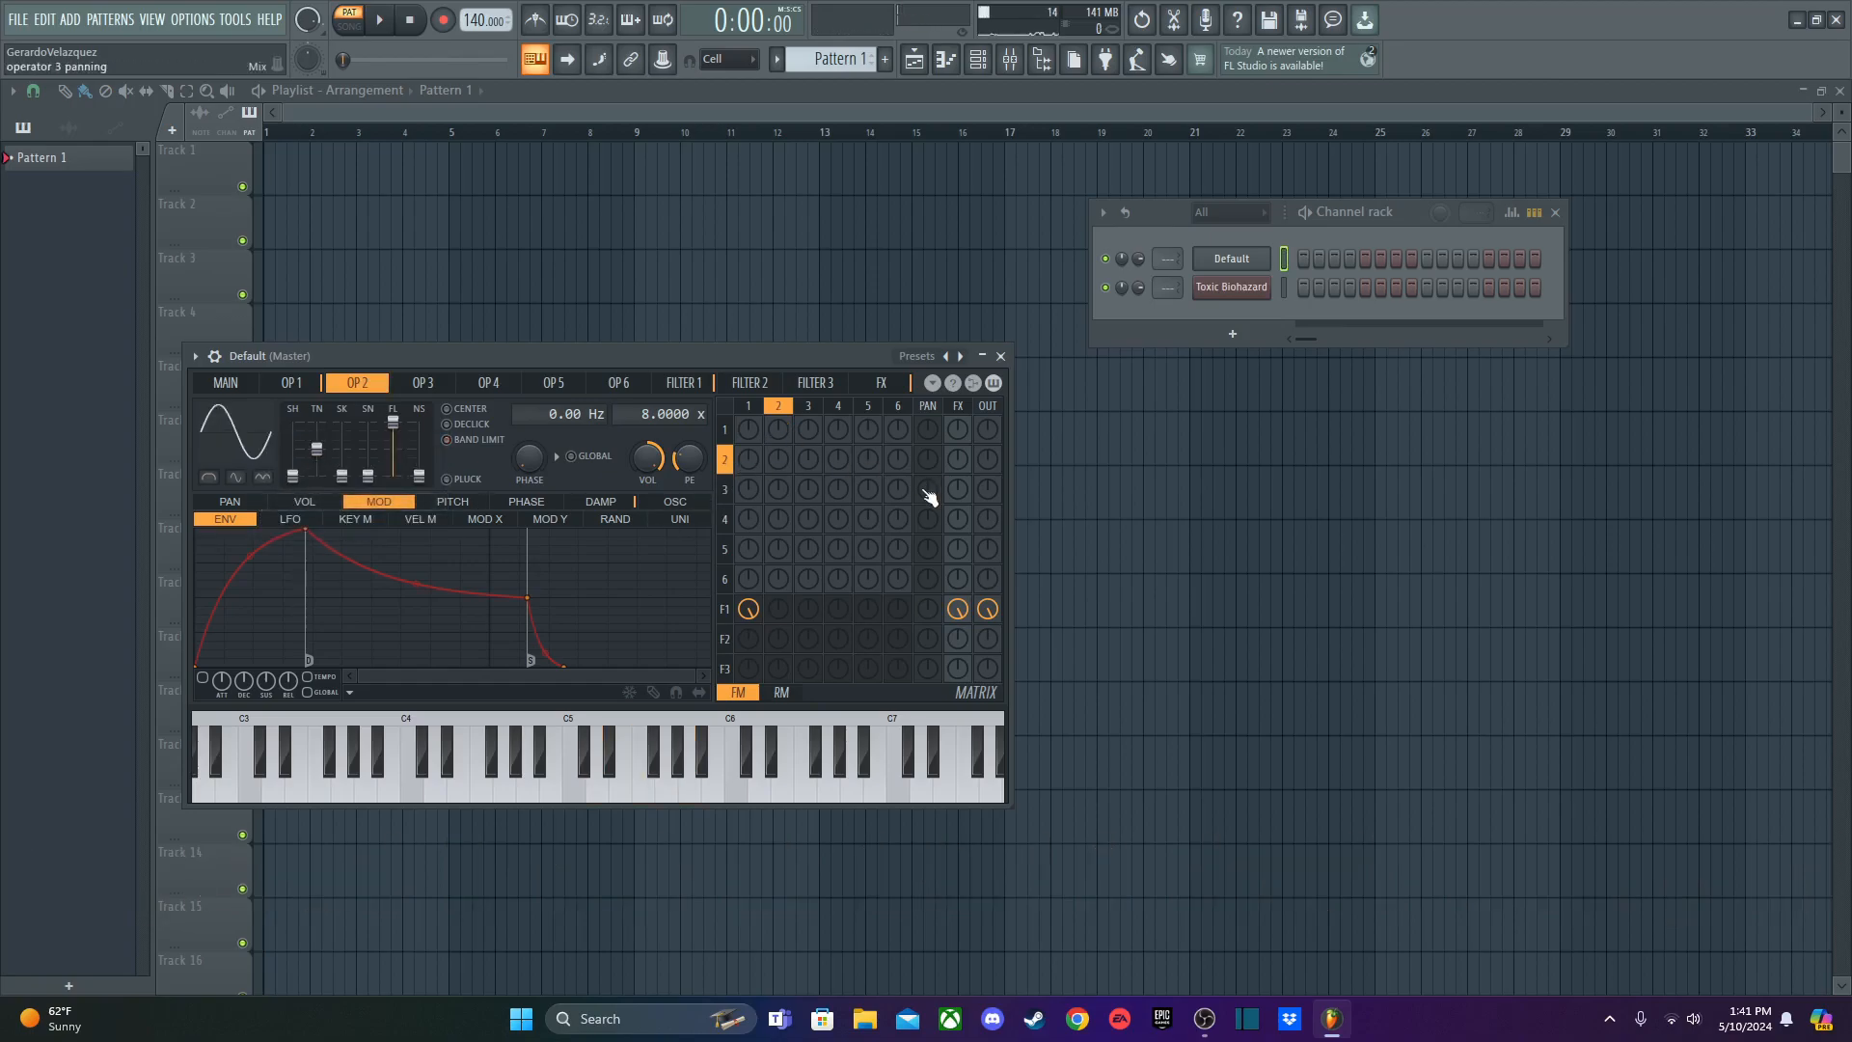
- Audition D4, F4, A4 and D4, F4, A4, C5, E5 chords while raising operator 2's frequency modulation of operator 1 to 37%
key(x)
key(v)
key(n)
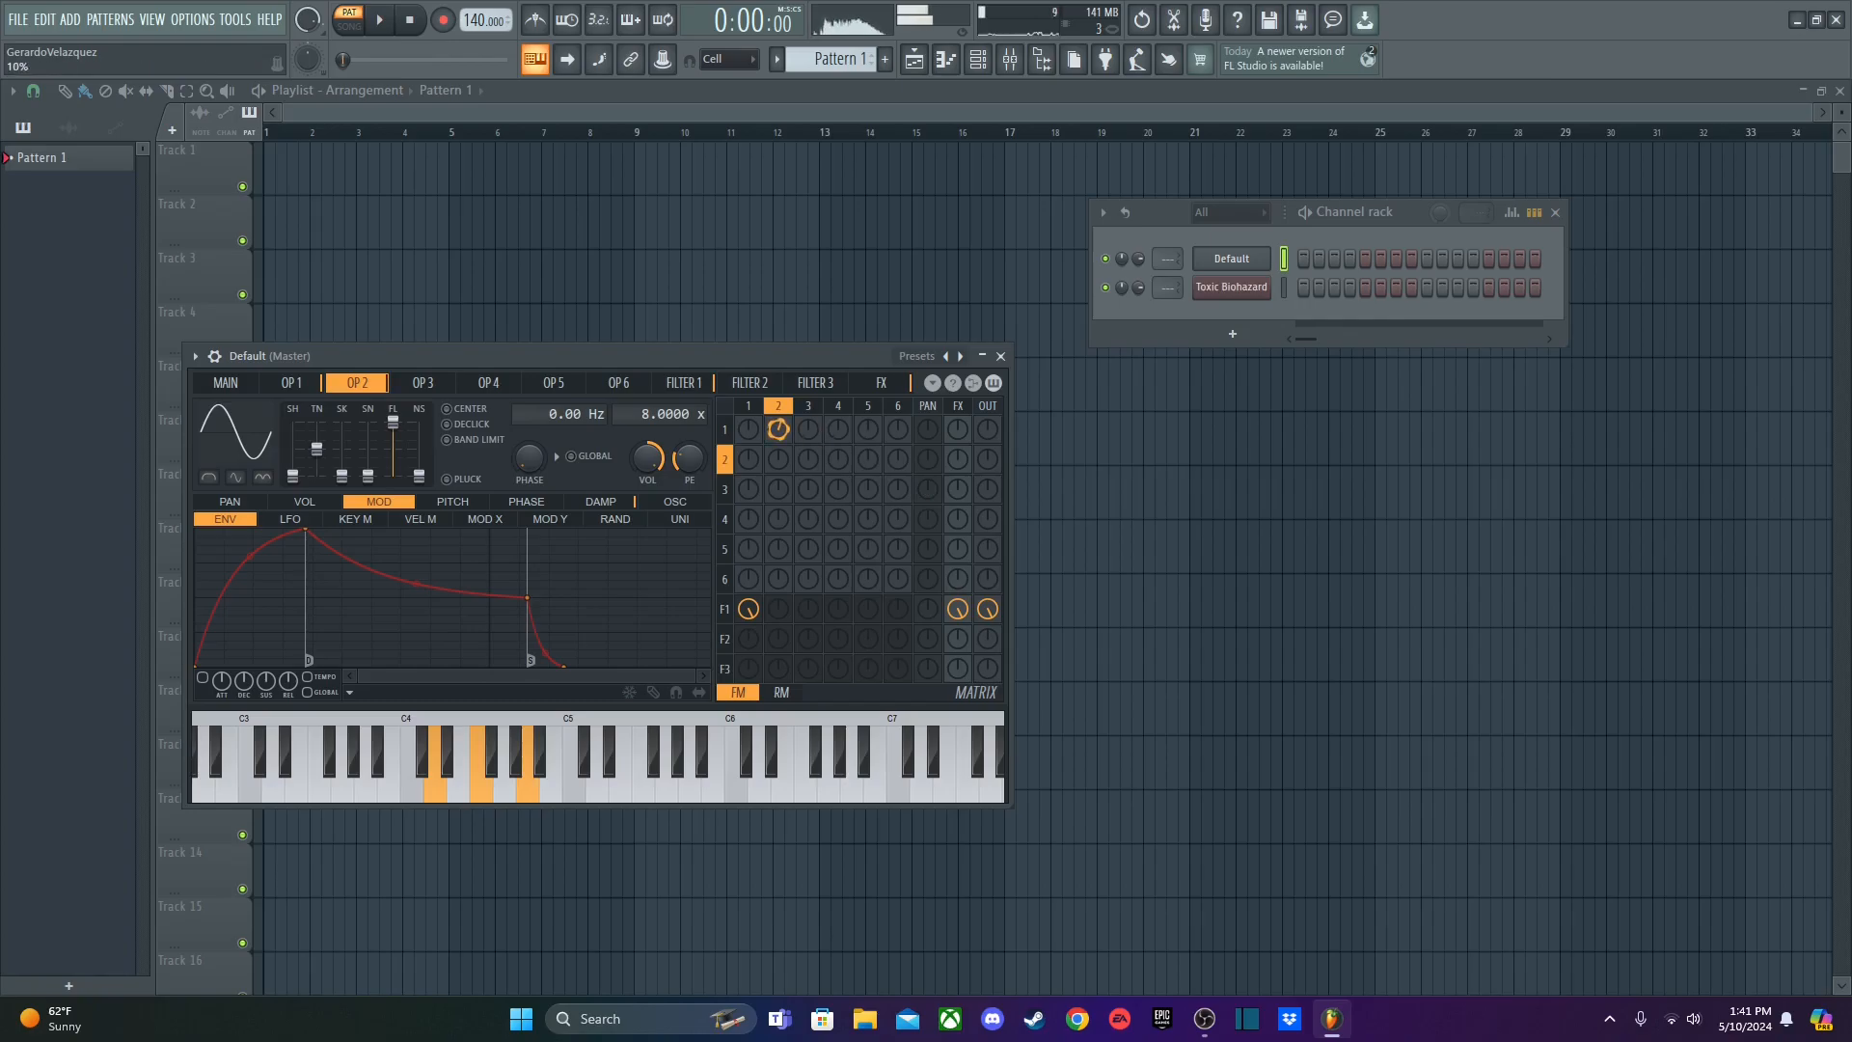
key(x)
key(v)
key(n)
key(q)
key(e)
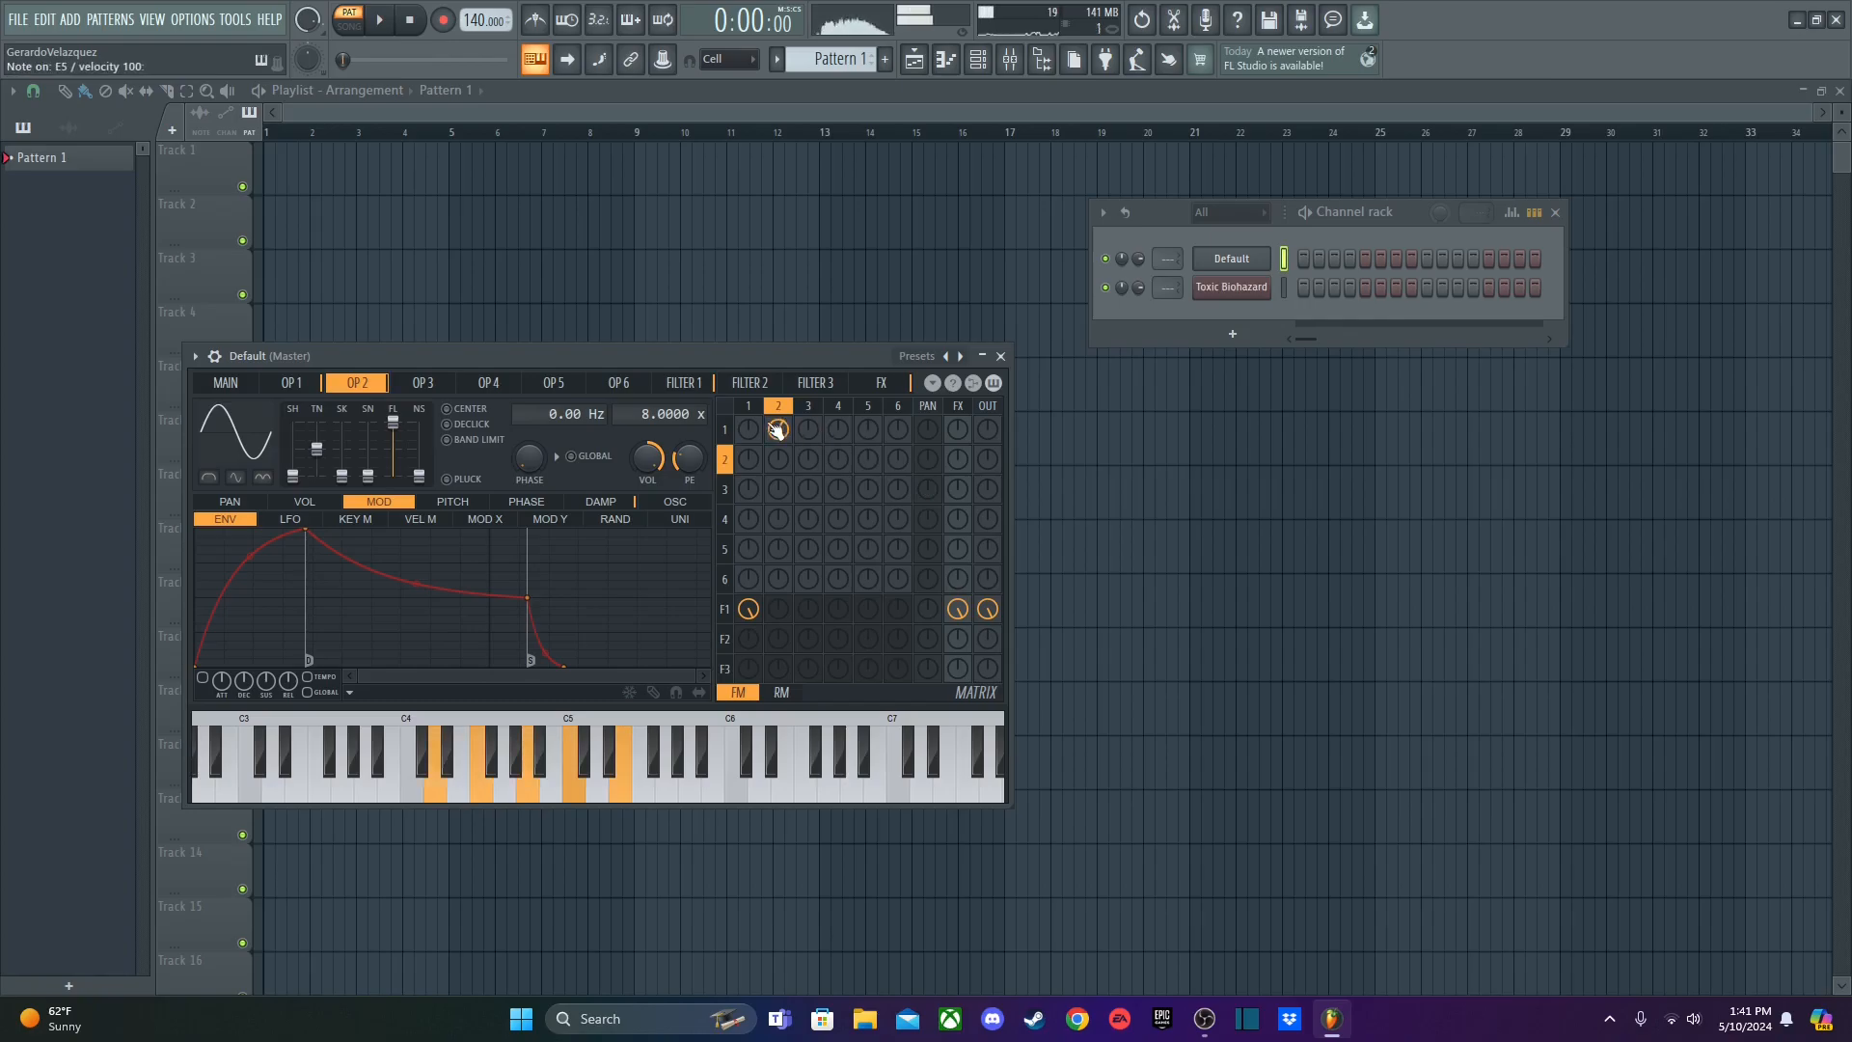
drag(779, 430, 778, 391)
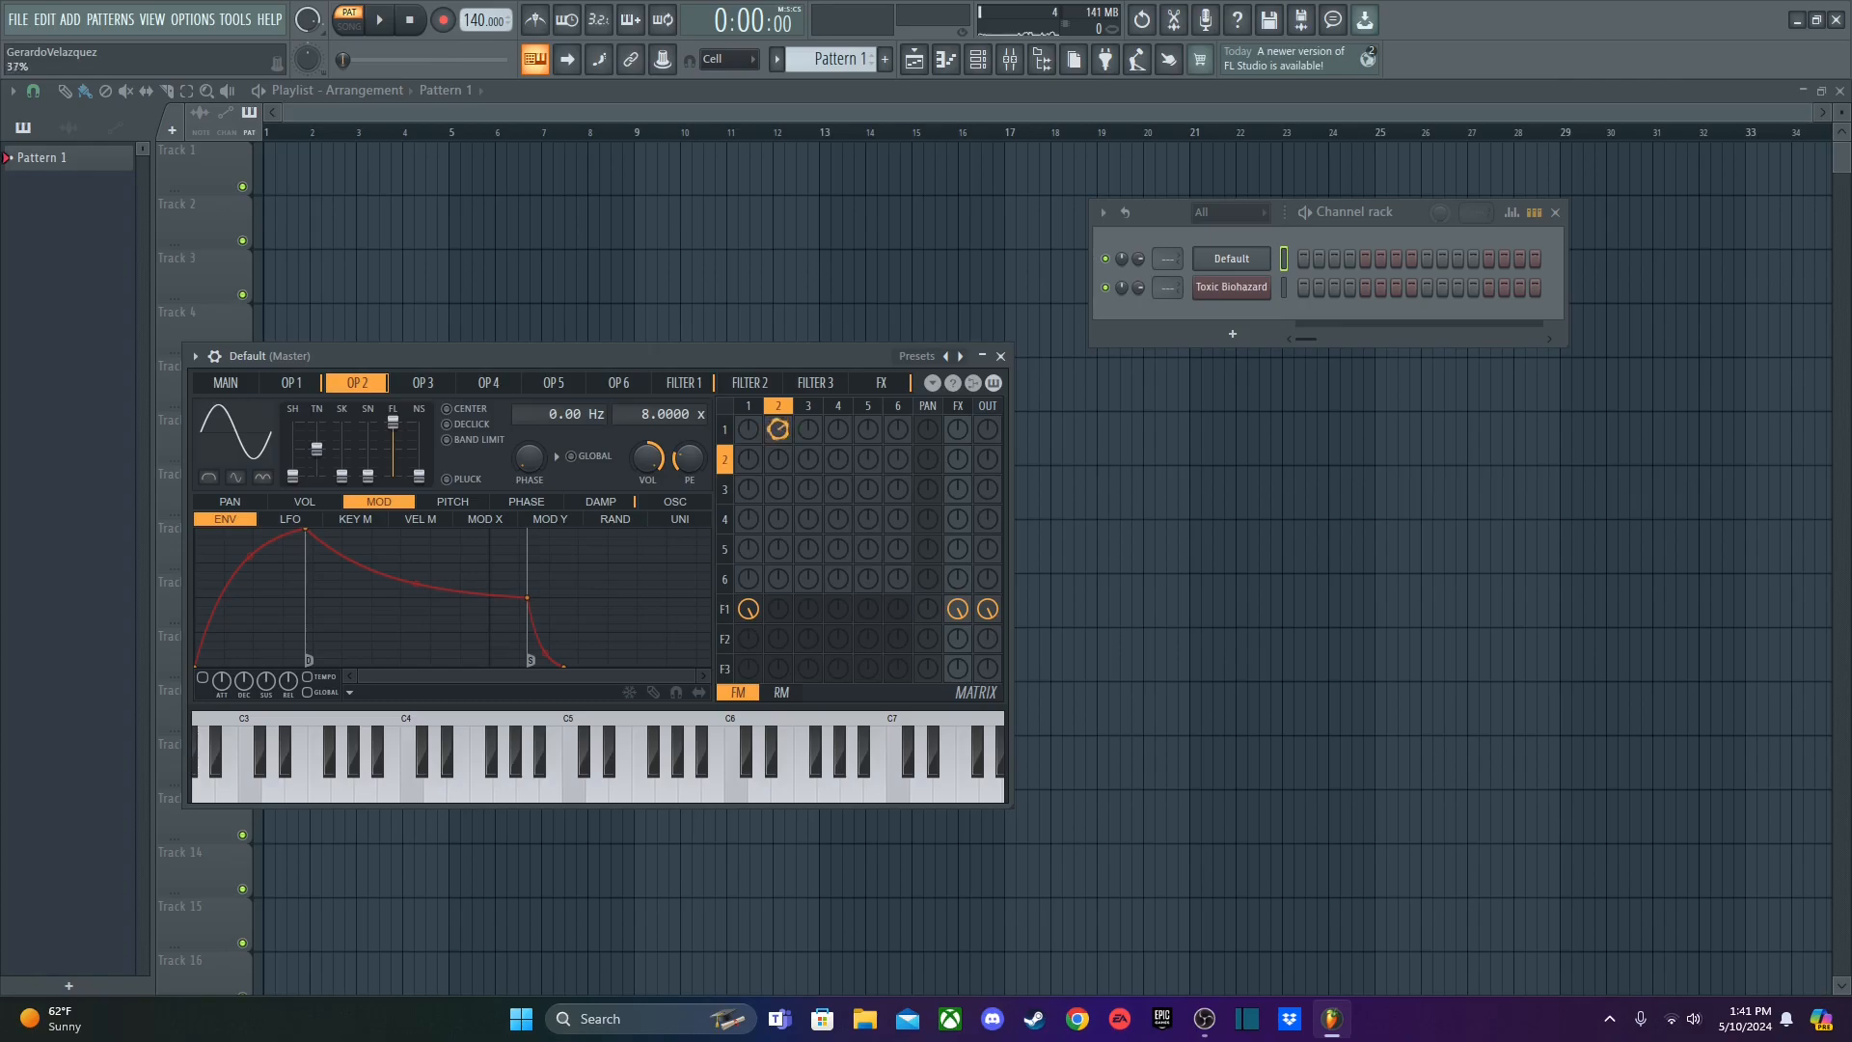
- Lower operator 2's frequency modulation of operator 1 to 11% while auditioning D4, F4, A4 and D5, F5, A5 chords
drag(778, 430, 778, 449)
key(x)
key(v)
key(n)
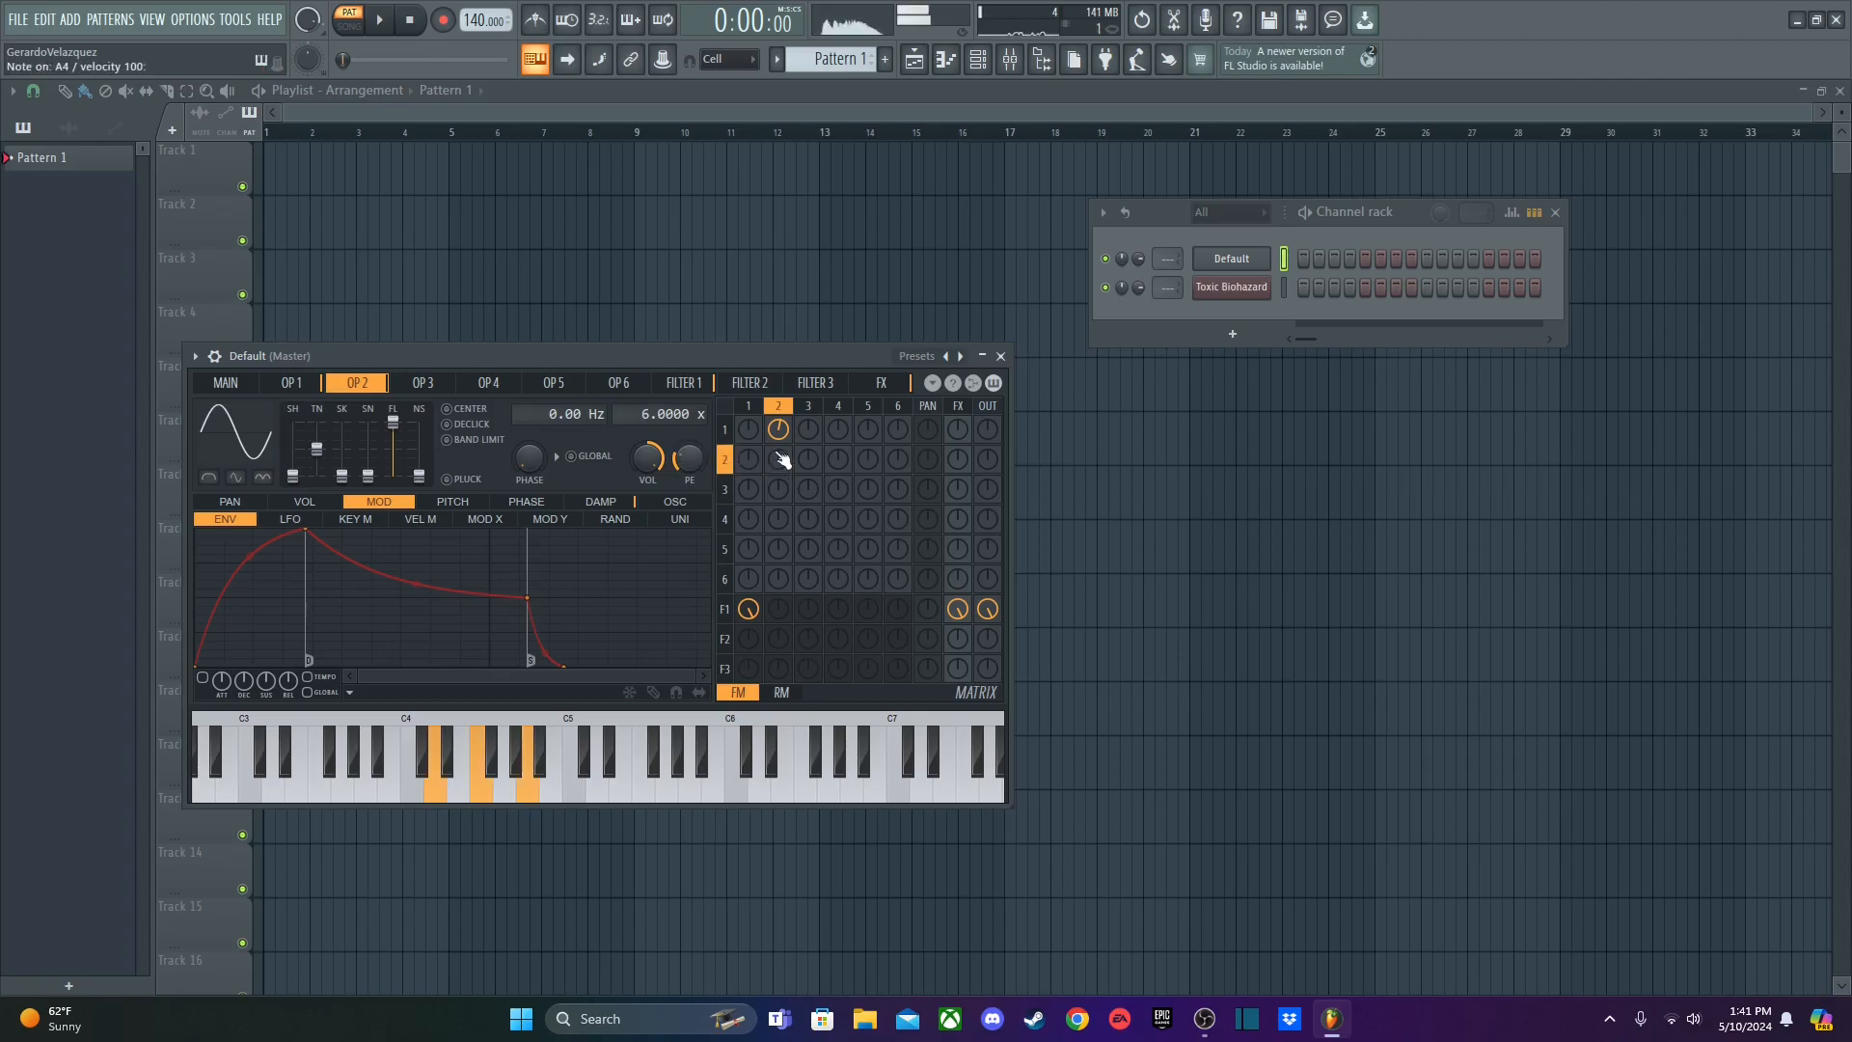
key(w)
key(r)
key(y)
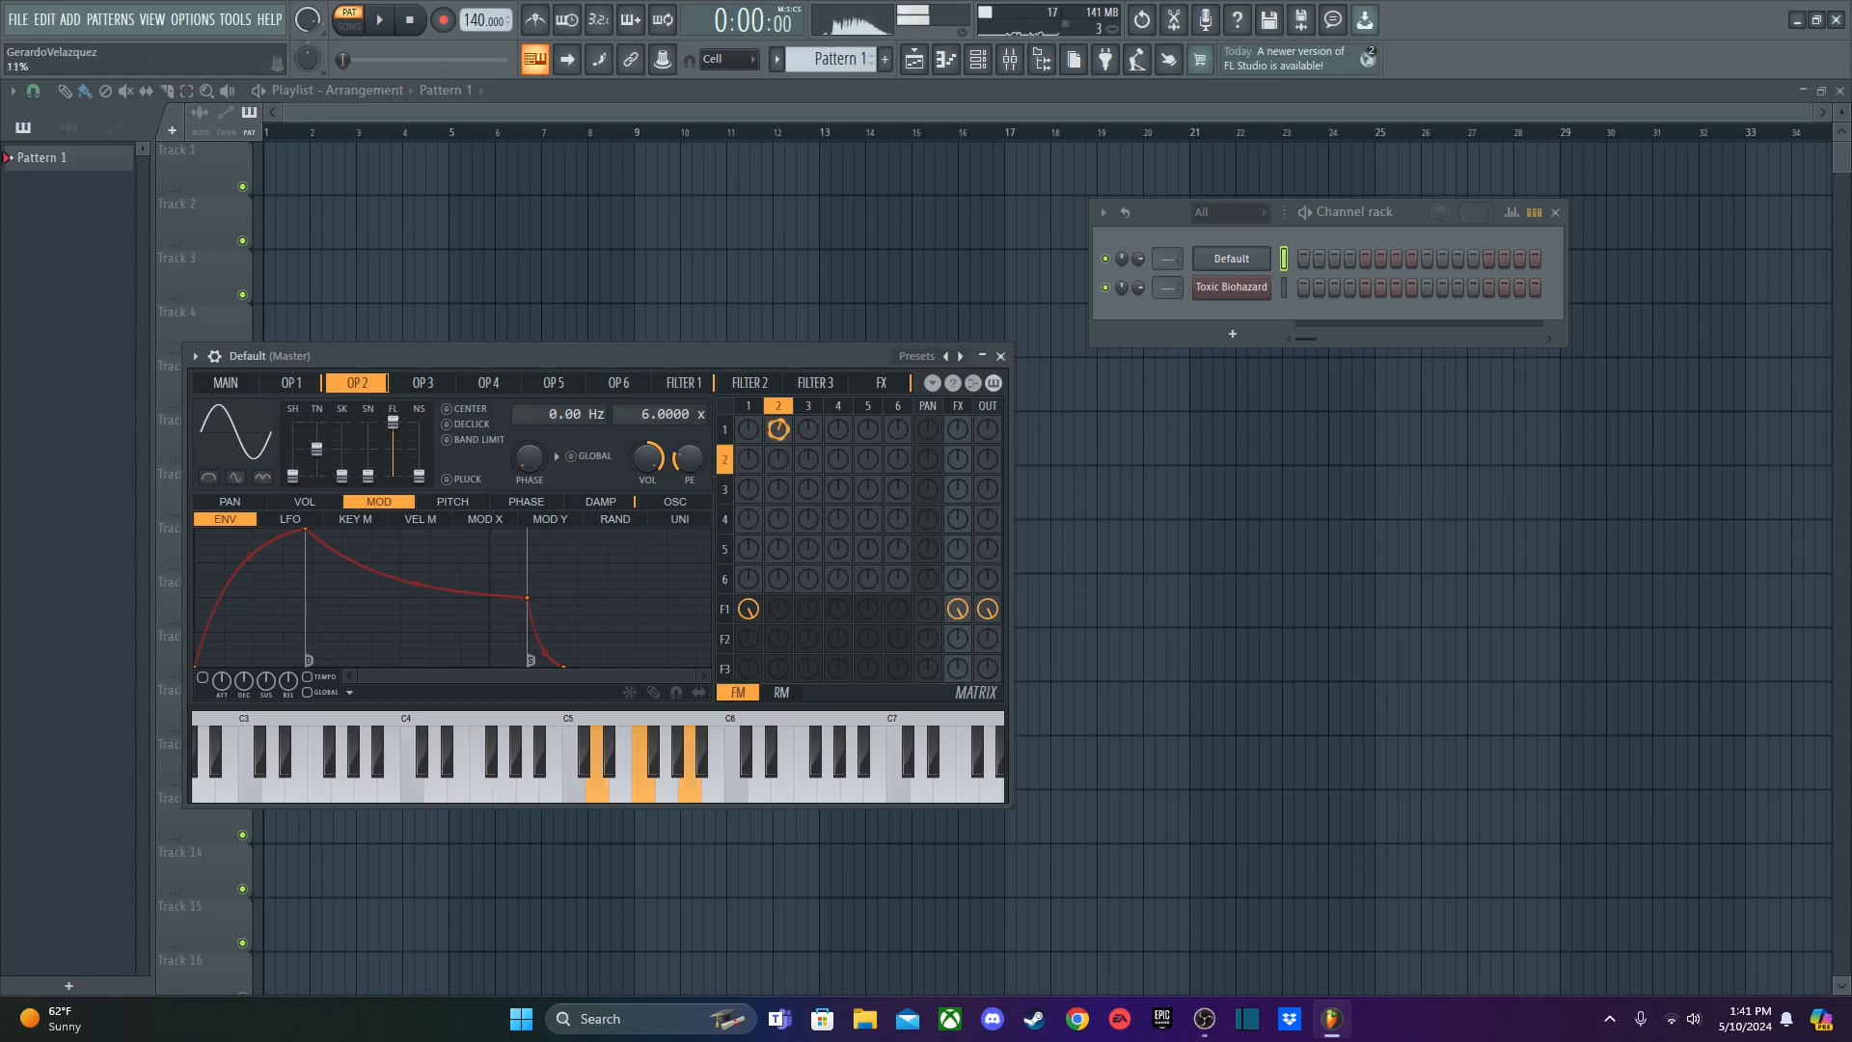
- Set operator 2's frequency ratio to 8.0000x and audition a D, F and A chord
mouse_move(673, 413)
mouse_down()
mouse_move(673, 394)
mouse_move(642, 421)
mouse_up()
key(w)
key(r)
key(y)
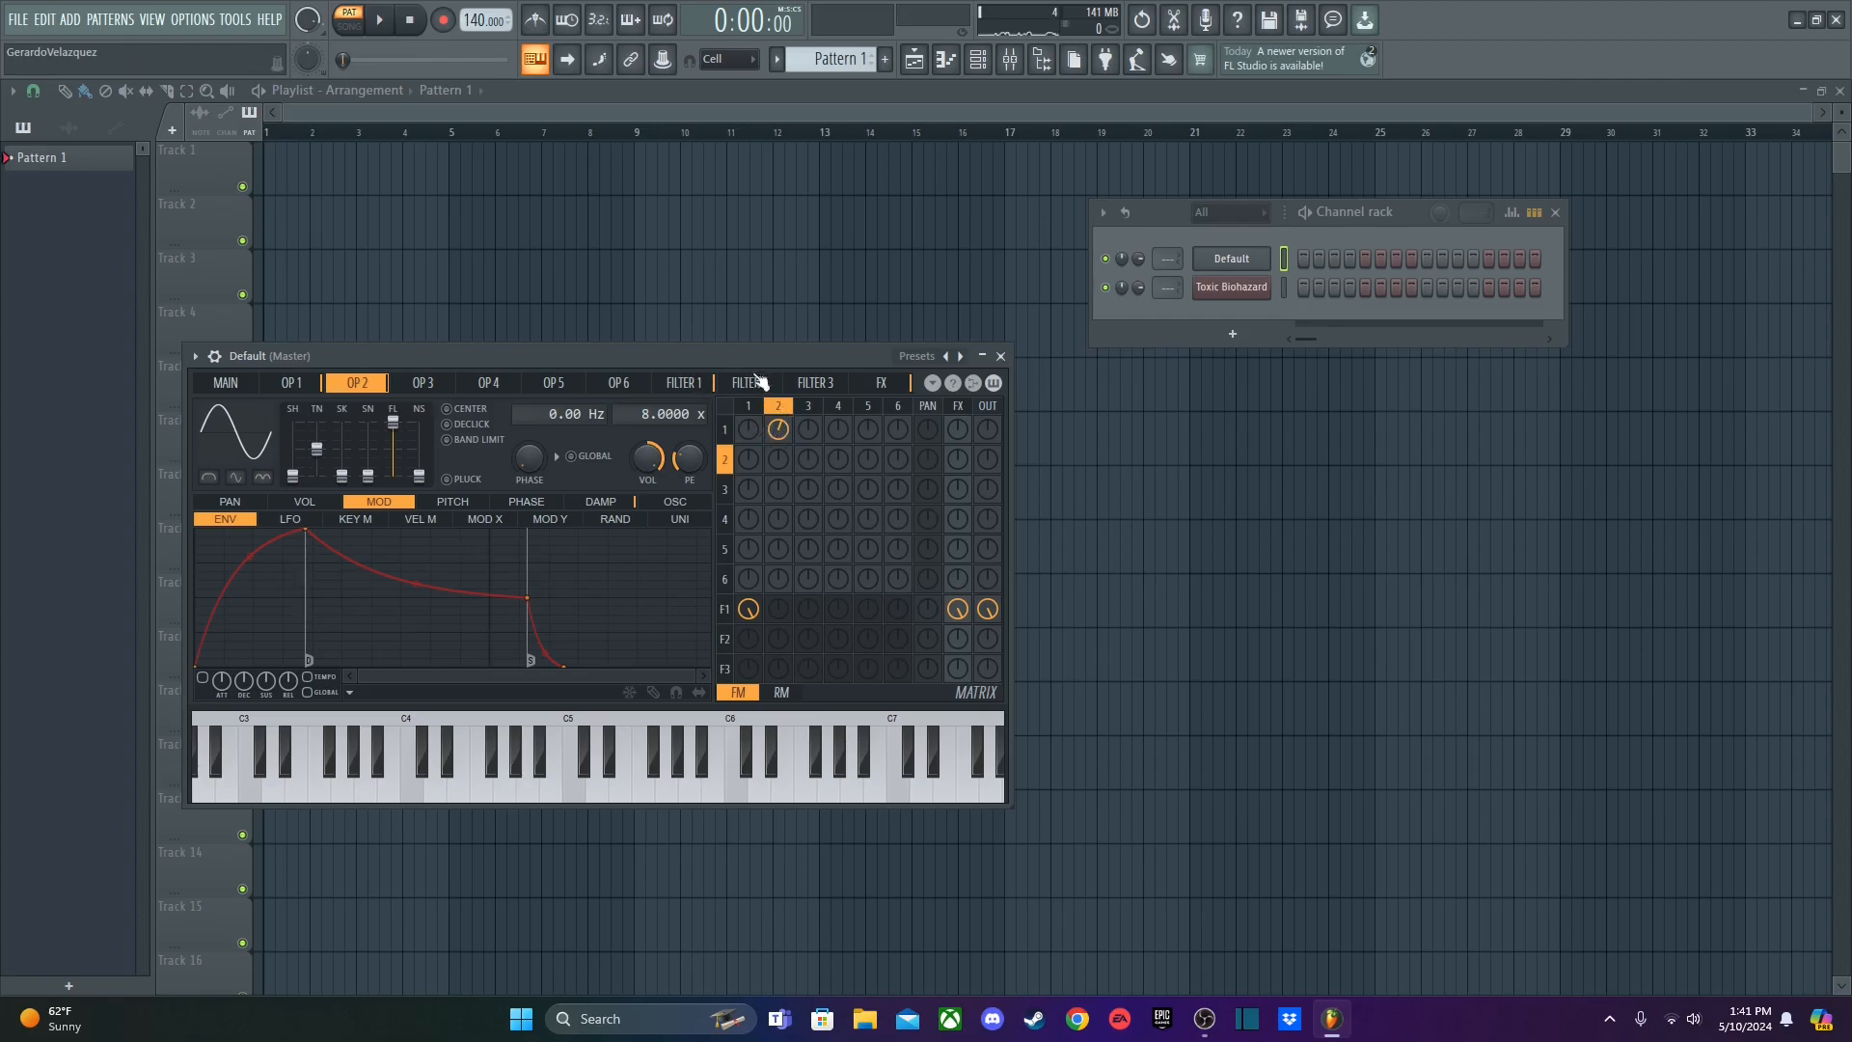
- Look over Sytrus's Filter 1 and main settings, and open the Toxic Biohazard instrument
click(700, 382)
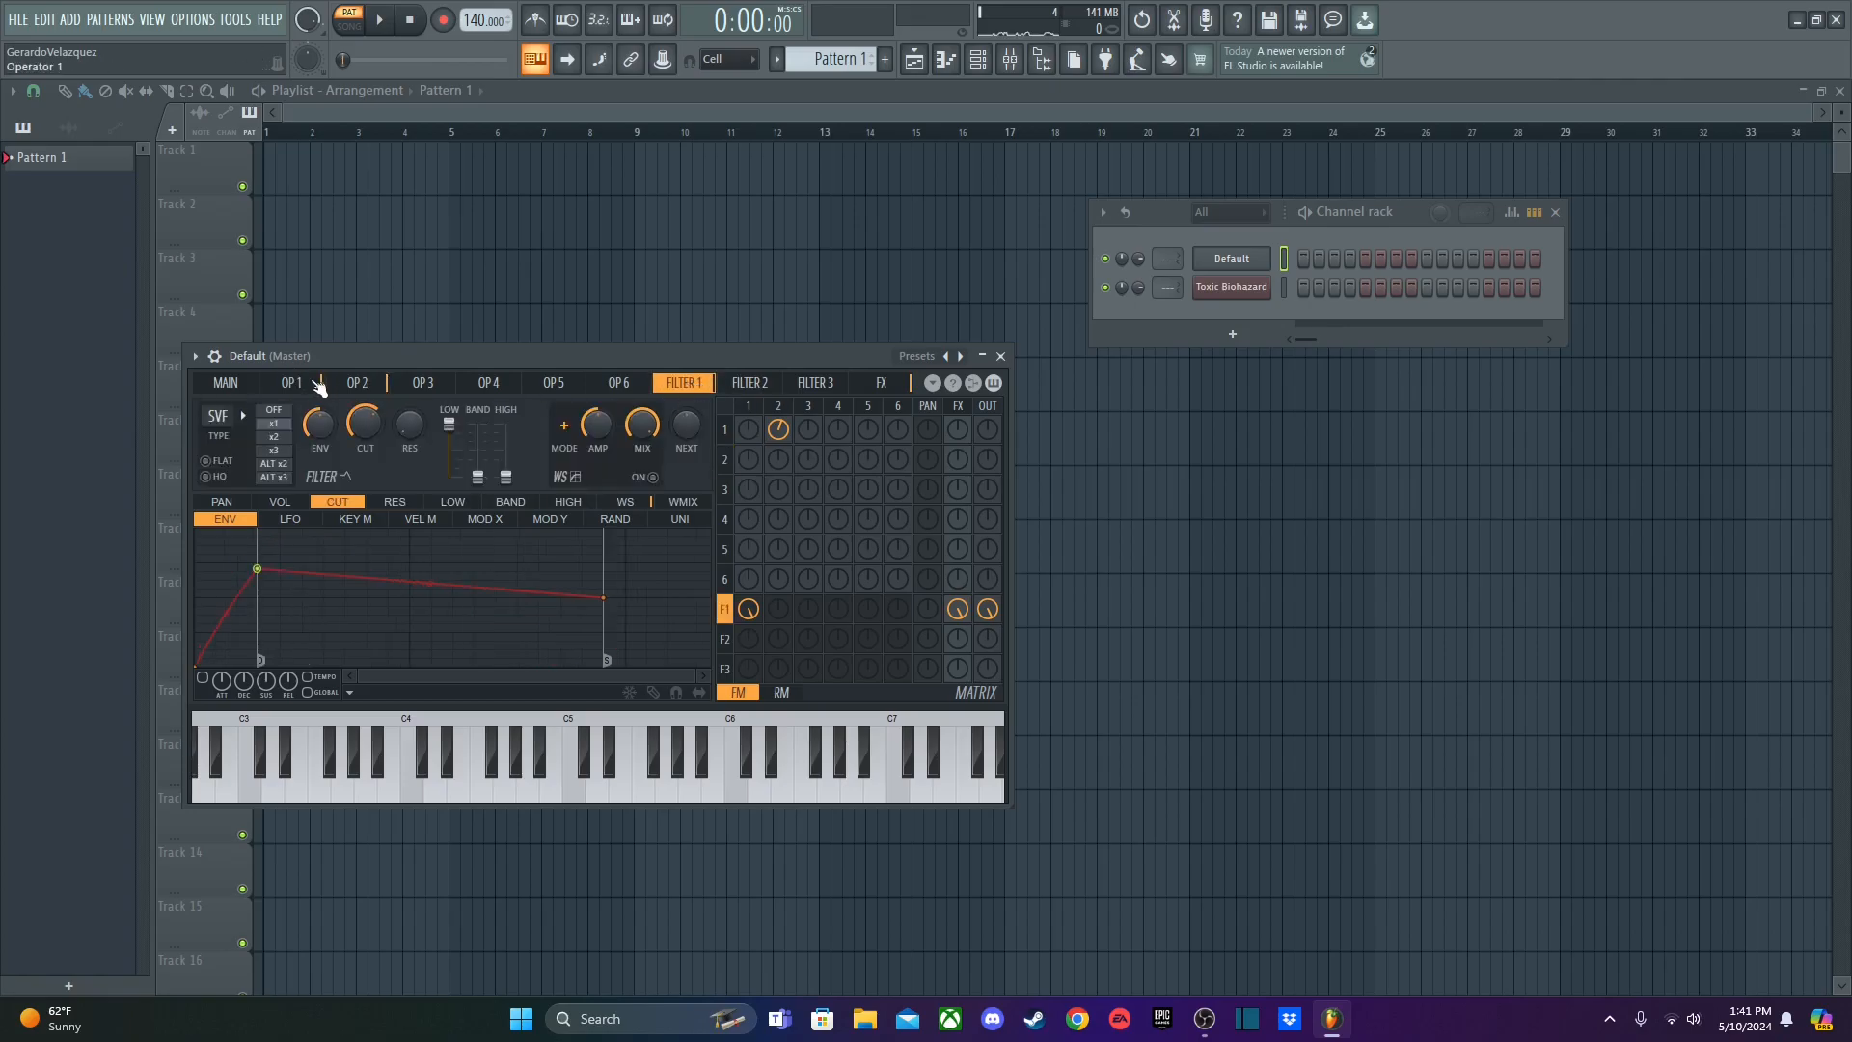
click(227, 382)
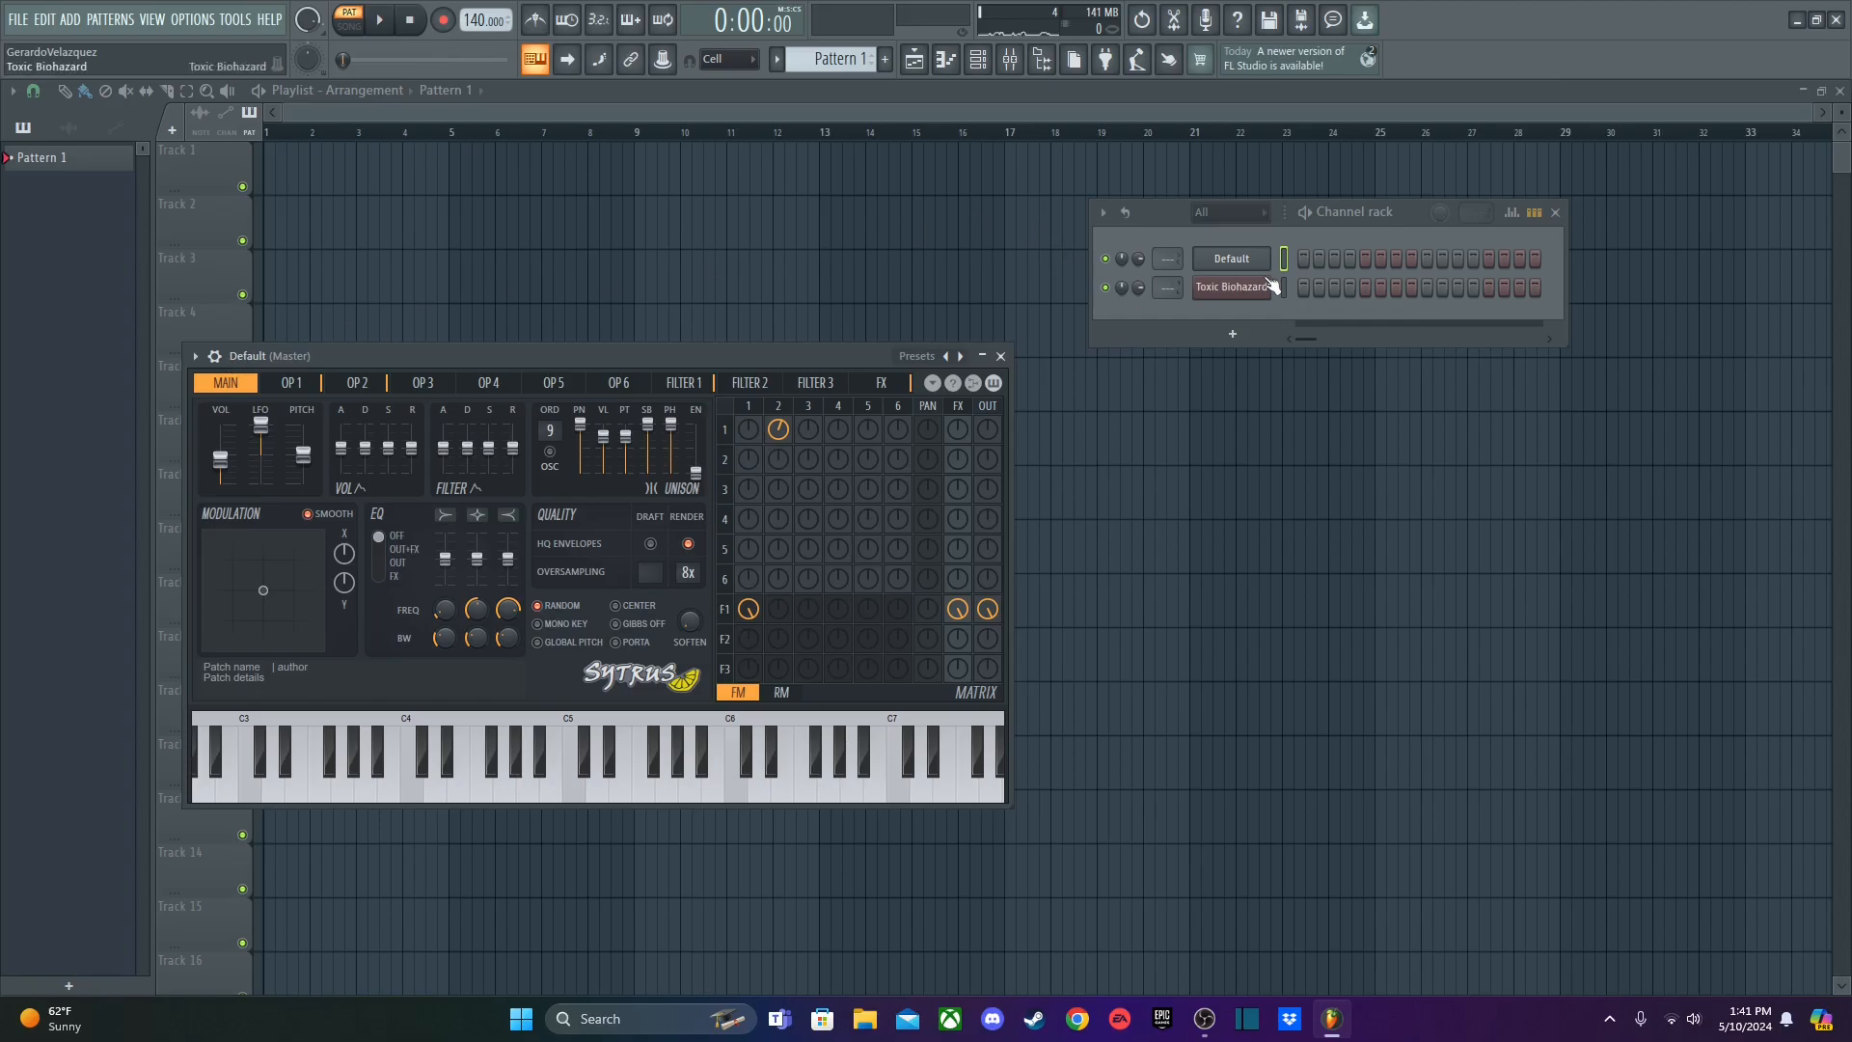
click(1237, 289)
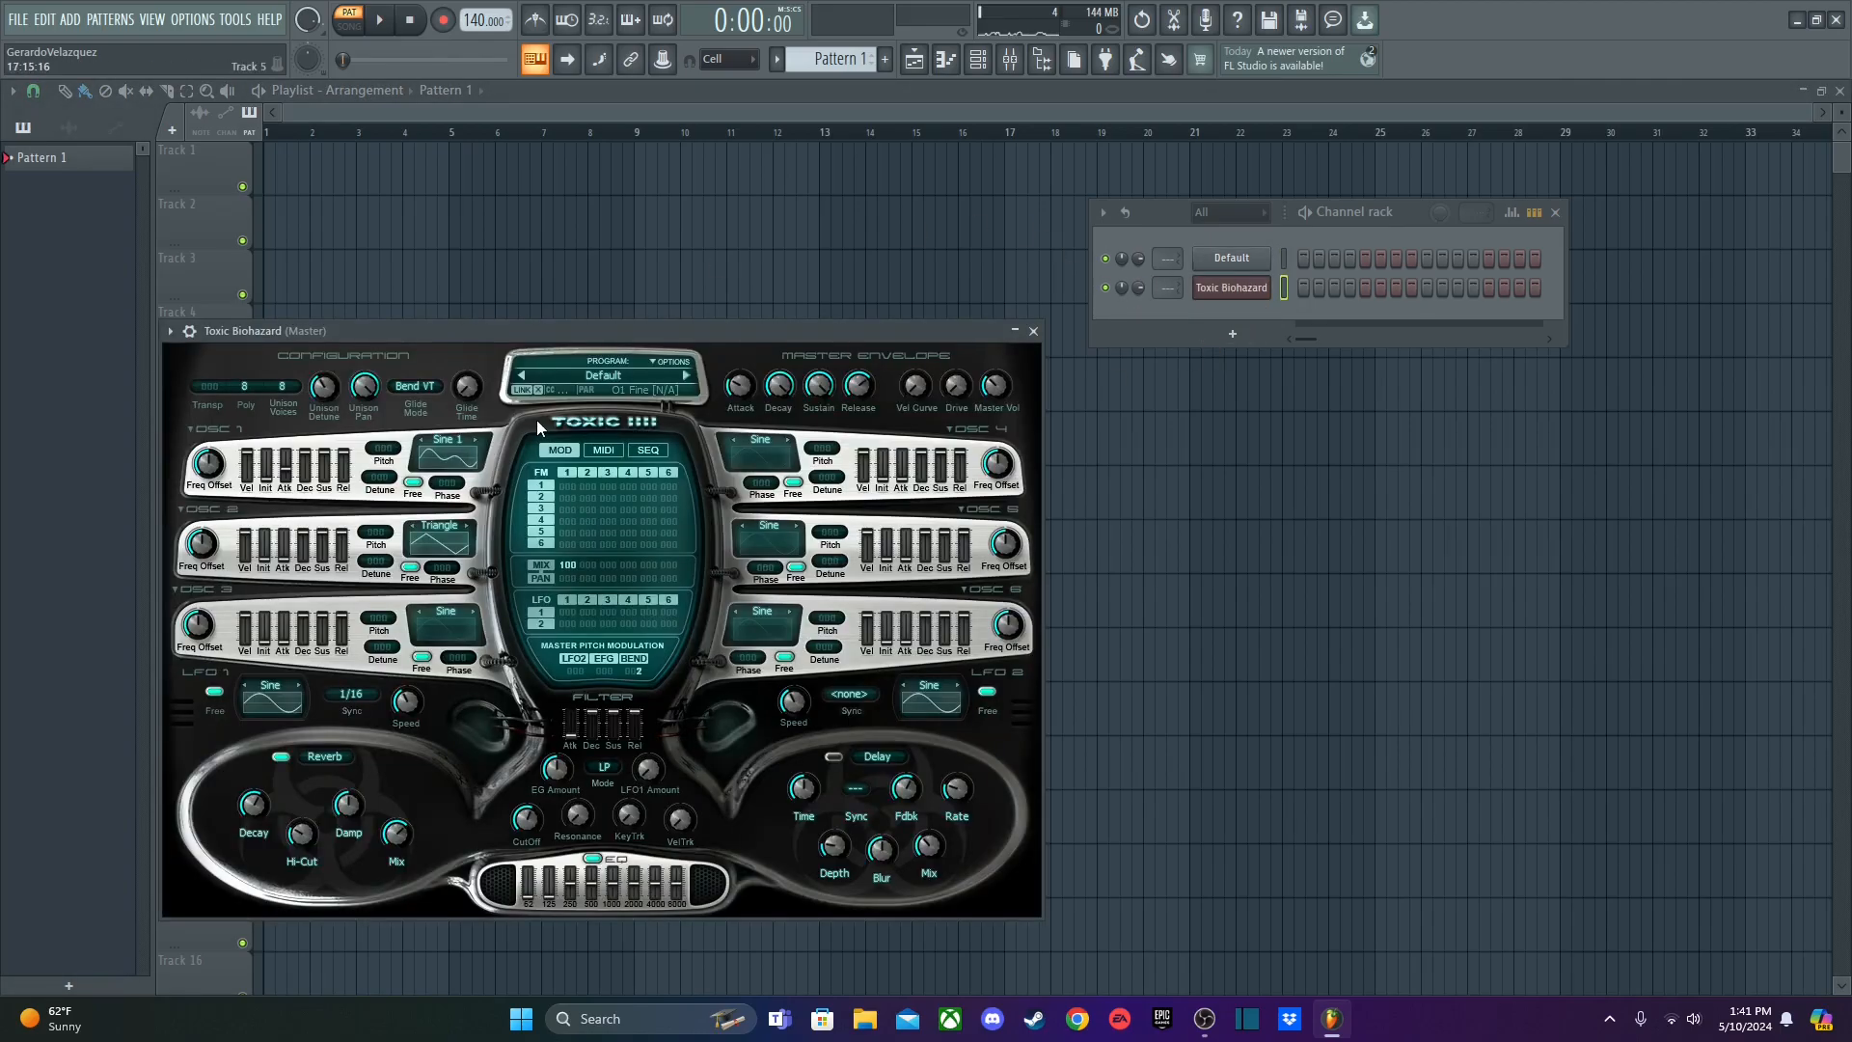
- Set Toxic Biohazard's polyphony to 32 voices
click(247, 392)
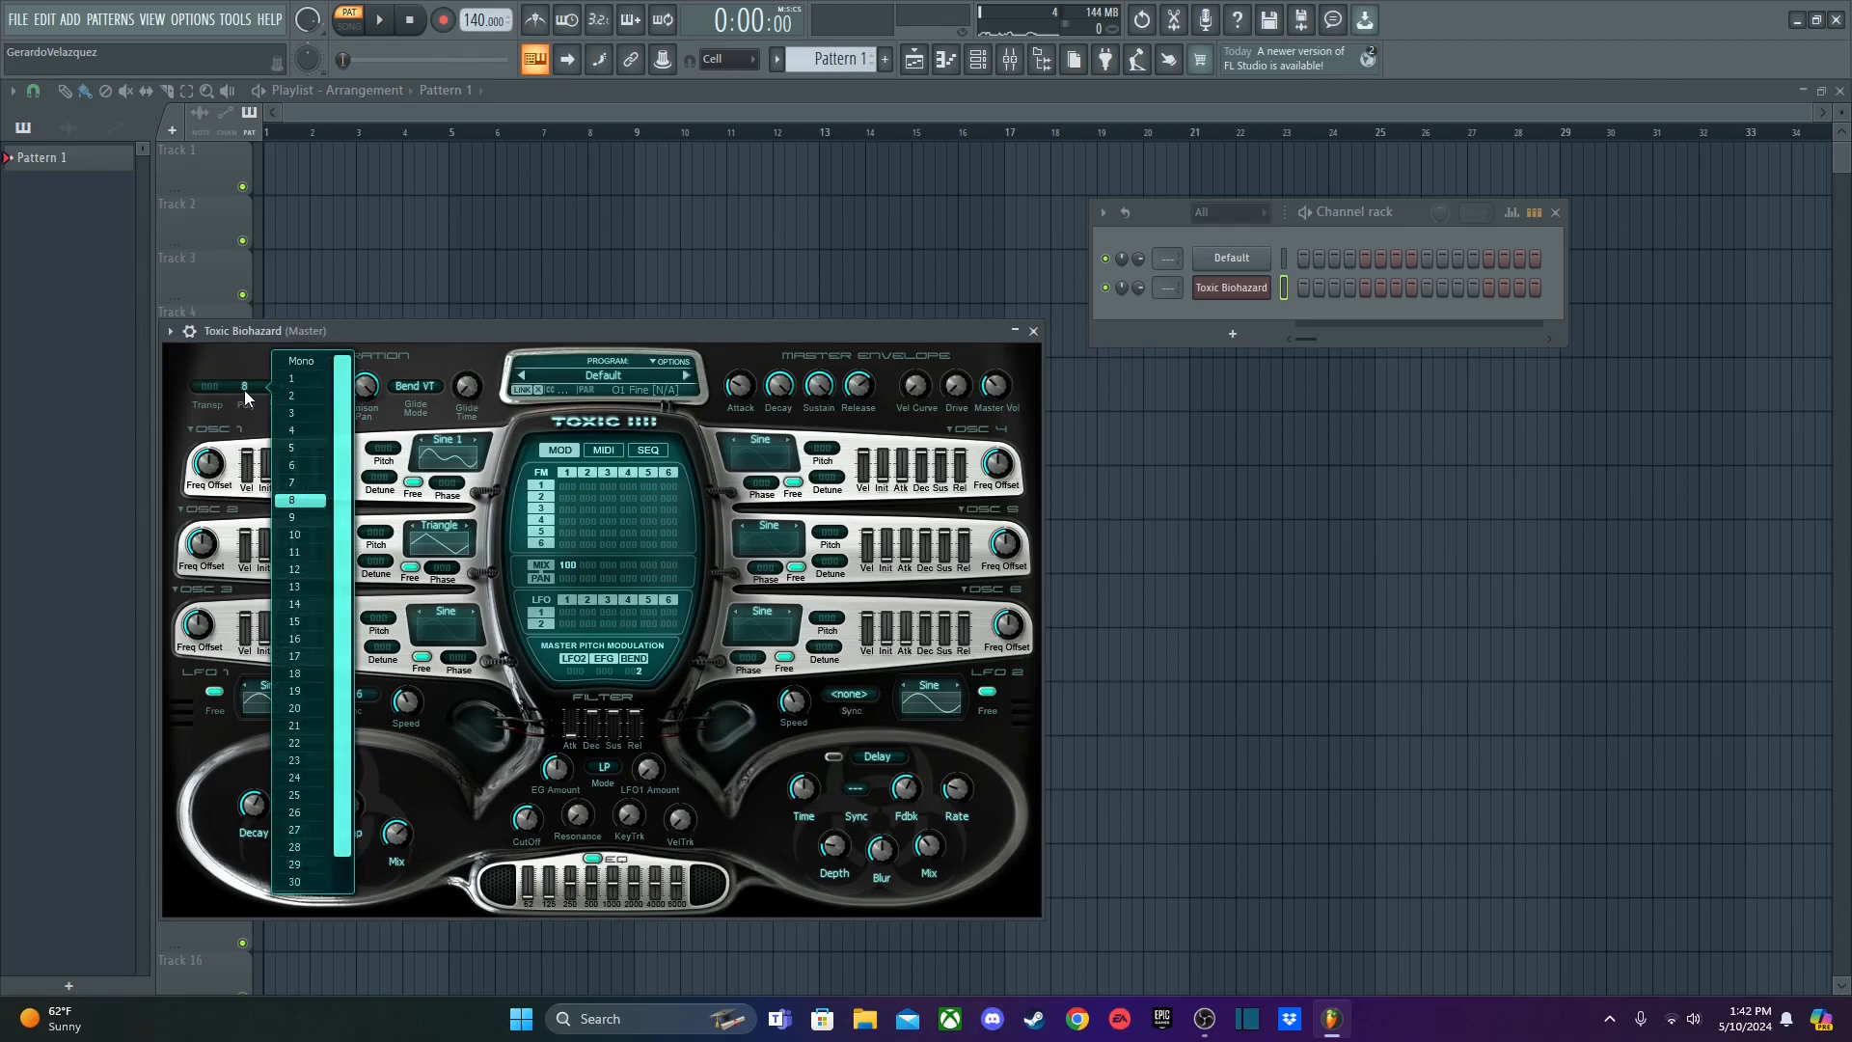
scroll(347, 694, down, 2)
click(306, 883)
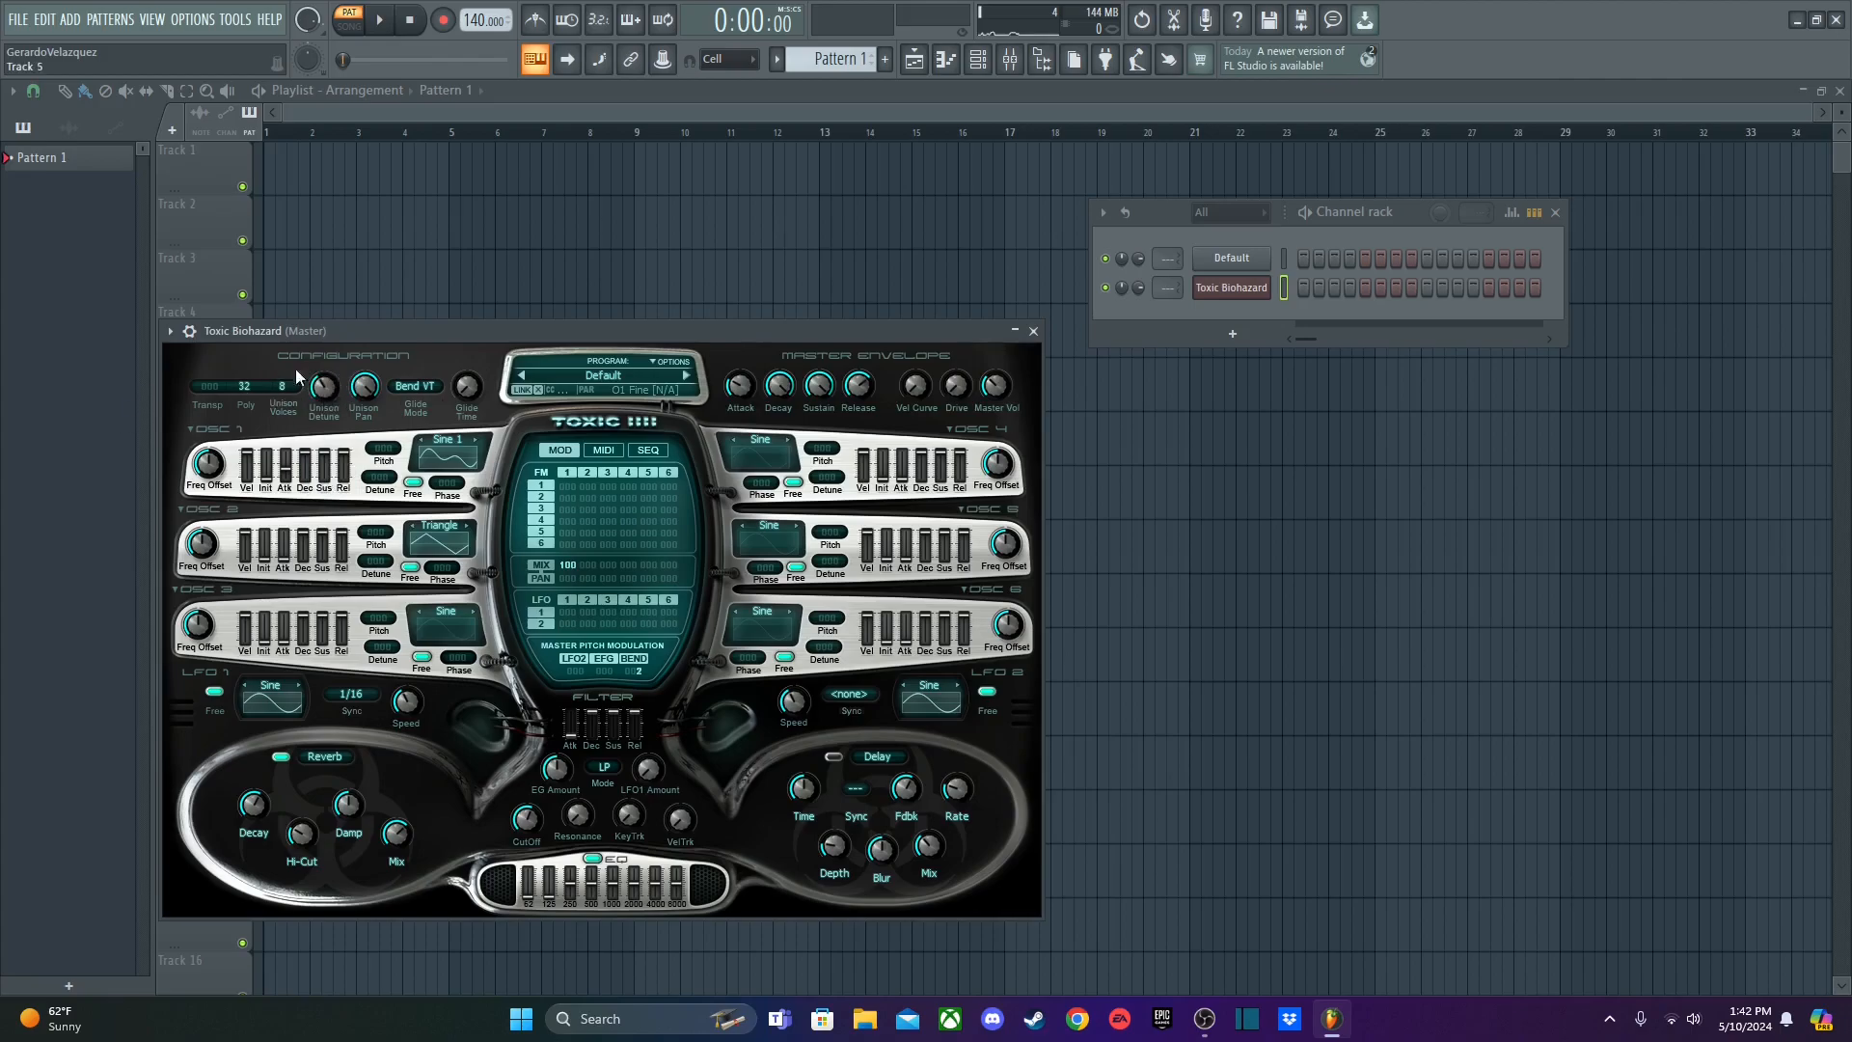
- Check the unison detune, reopen the Toxic Biohazard window and audition a C5, D#5, G5 chord
click(324, 396)
click(1245, 296)
click(1245, 296)
key(z)
key(d)
key(b)
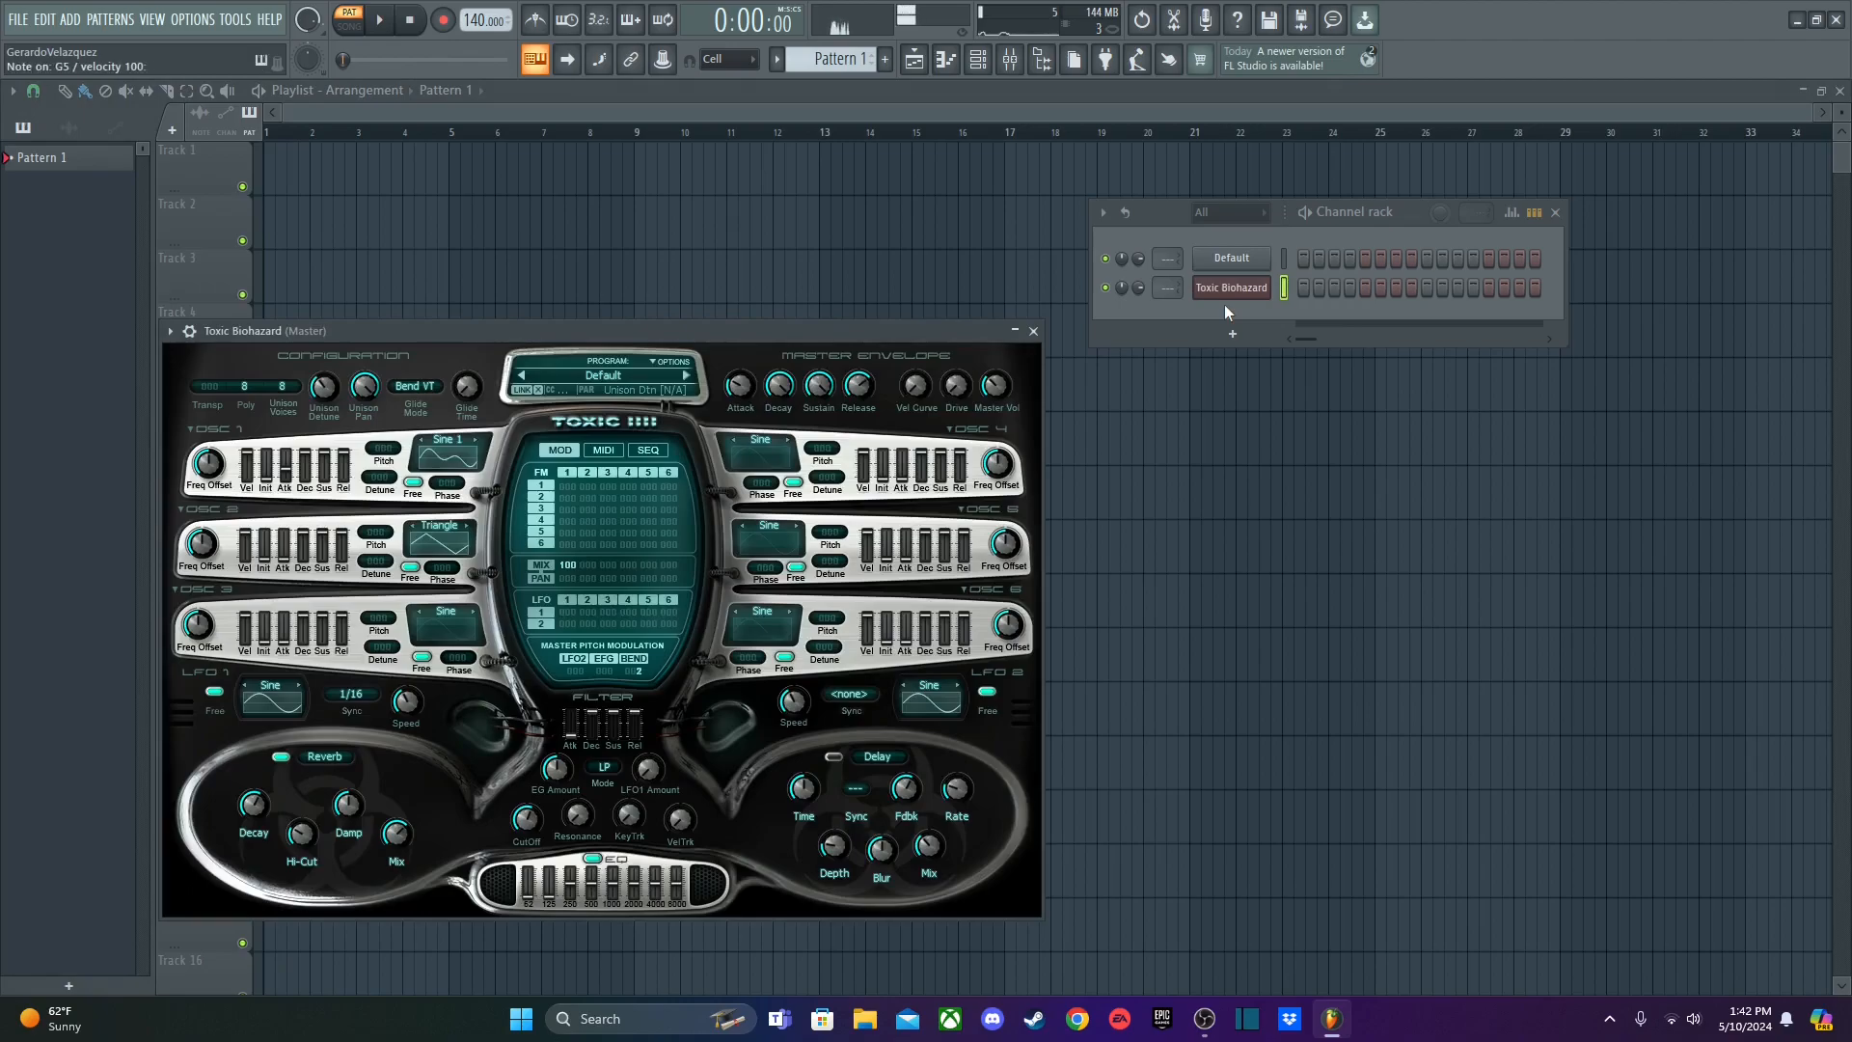
key(z)
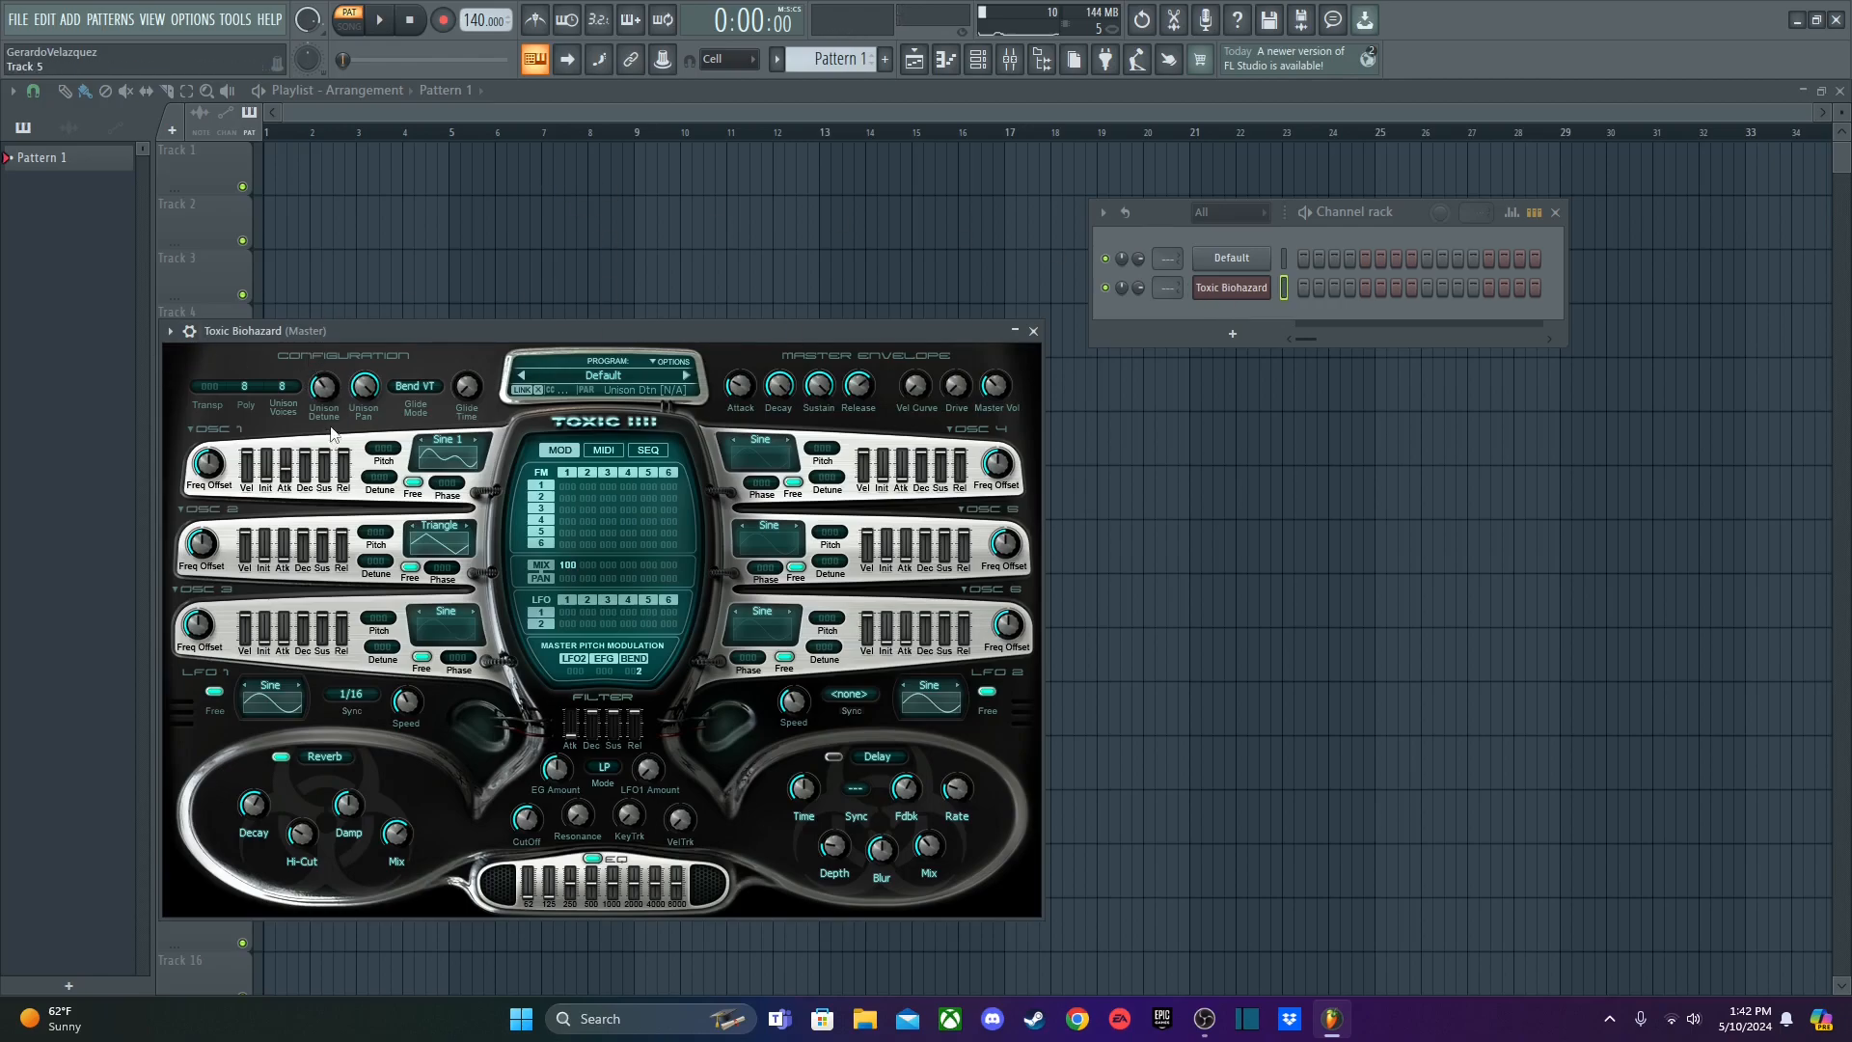
- Try the unison pan and the attack and release controls of the master envelope
drag(365, 388, 364, 323)
click(740, 386)
mouse_move(857, 386)
mouse_down()
mouse_move(857, 415)
mouse_move(858, 375)
mouse_up()
- Set the polyphony to 32 voices and move the Toxic Biohazard window higher over the playlist
click(249, 386)
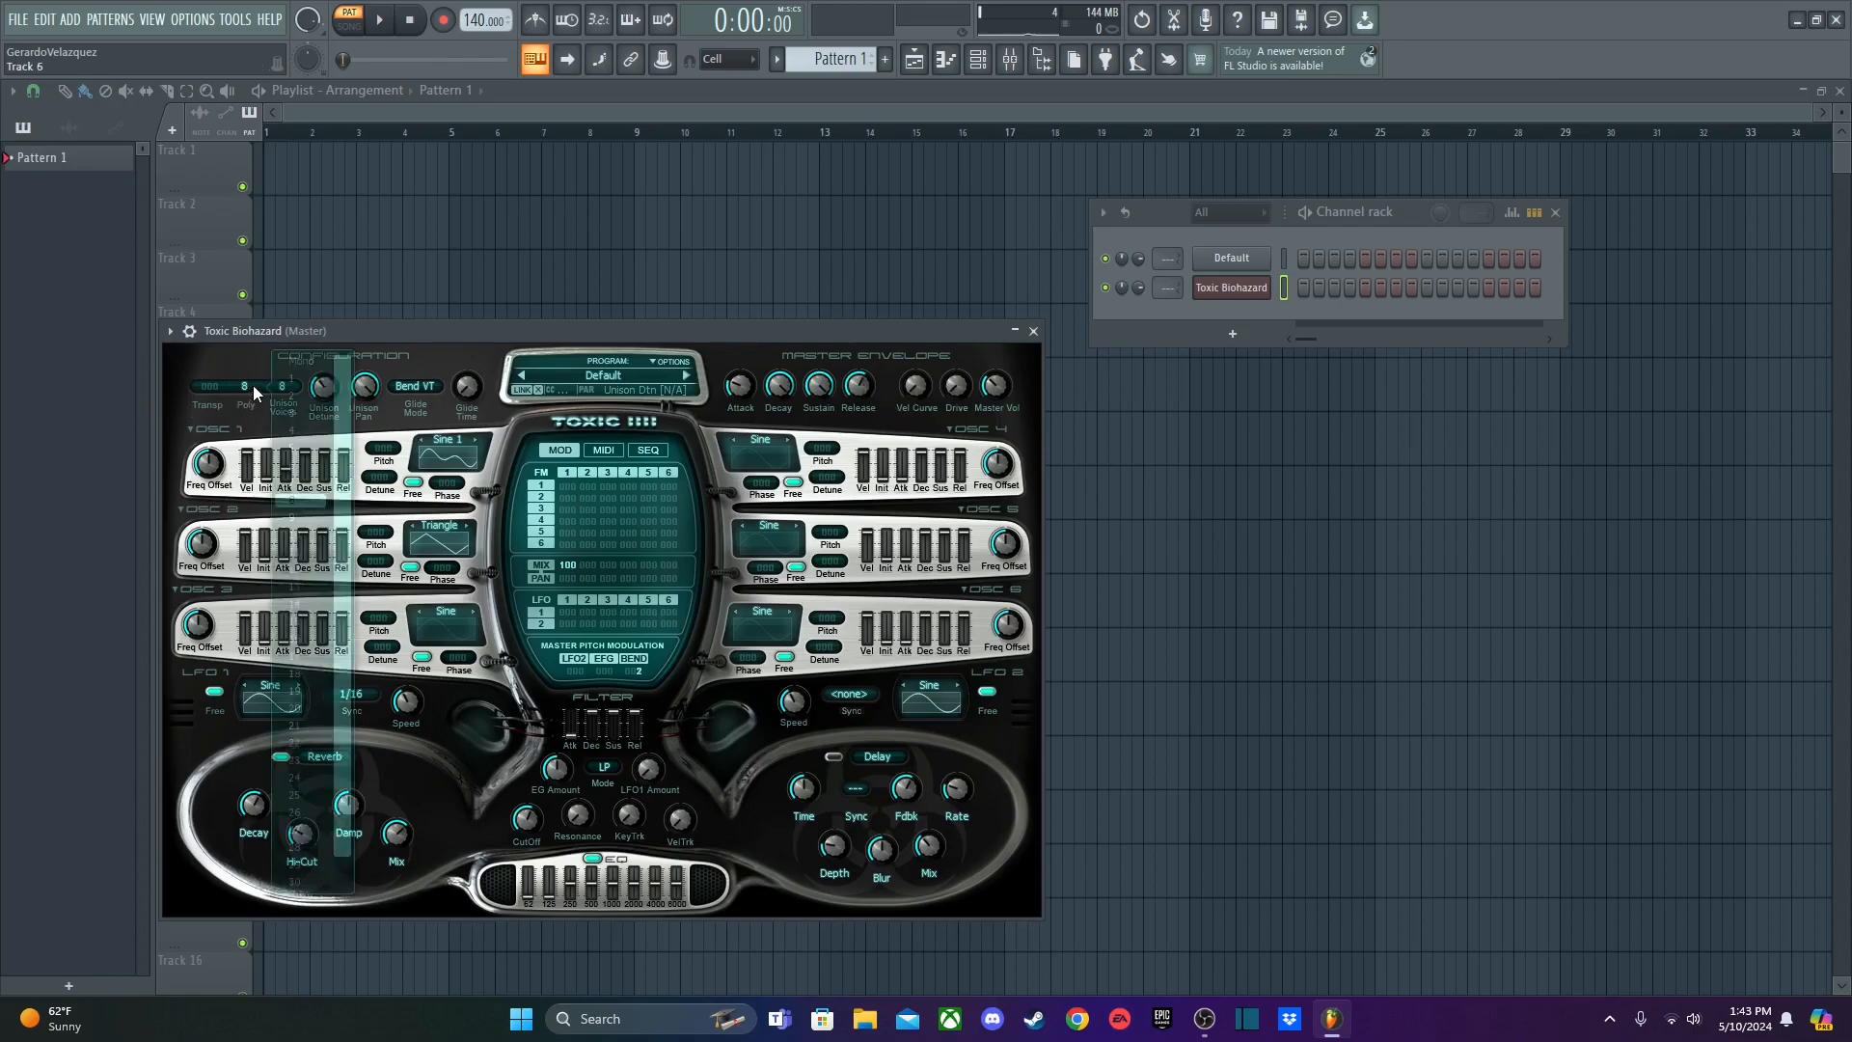
scroll(318, 868, down, 2)
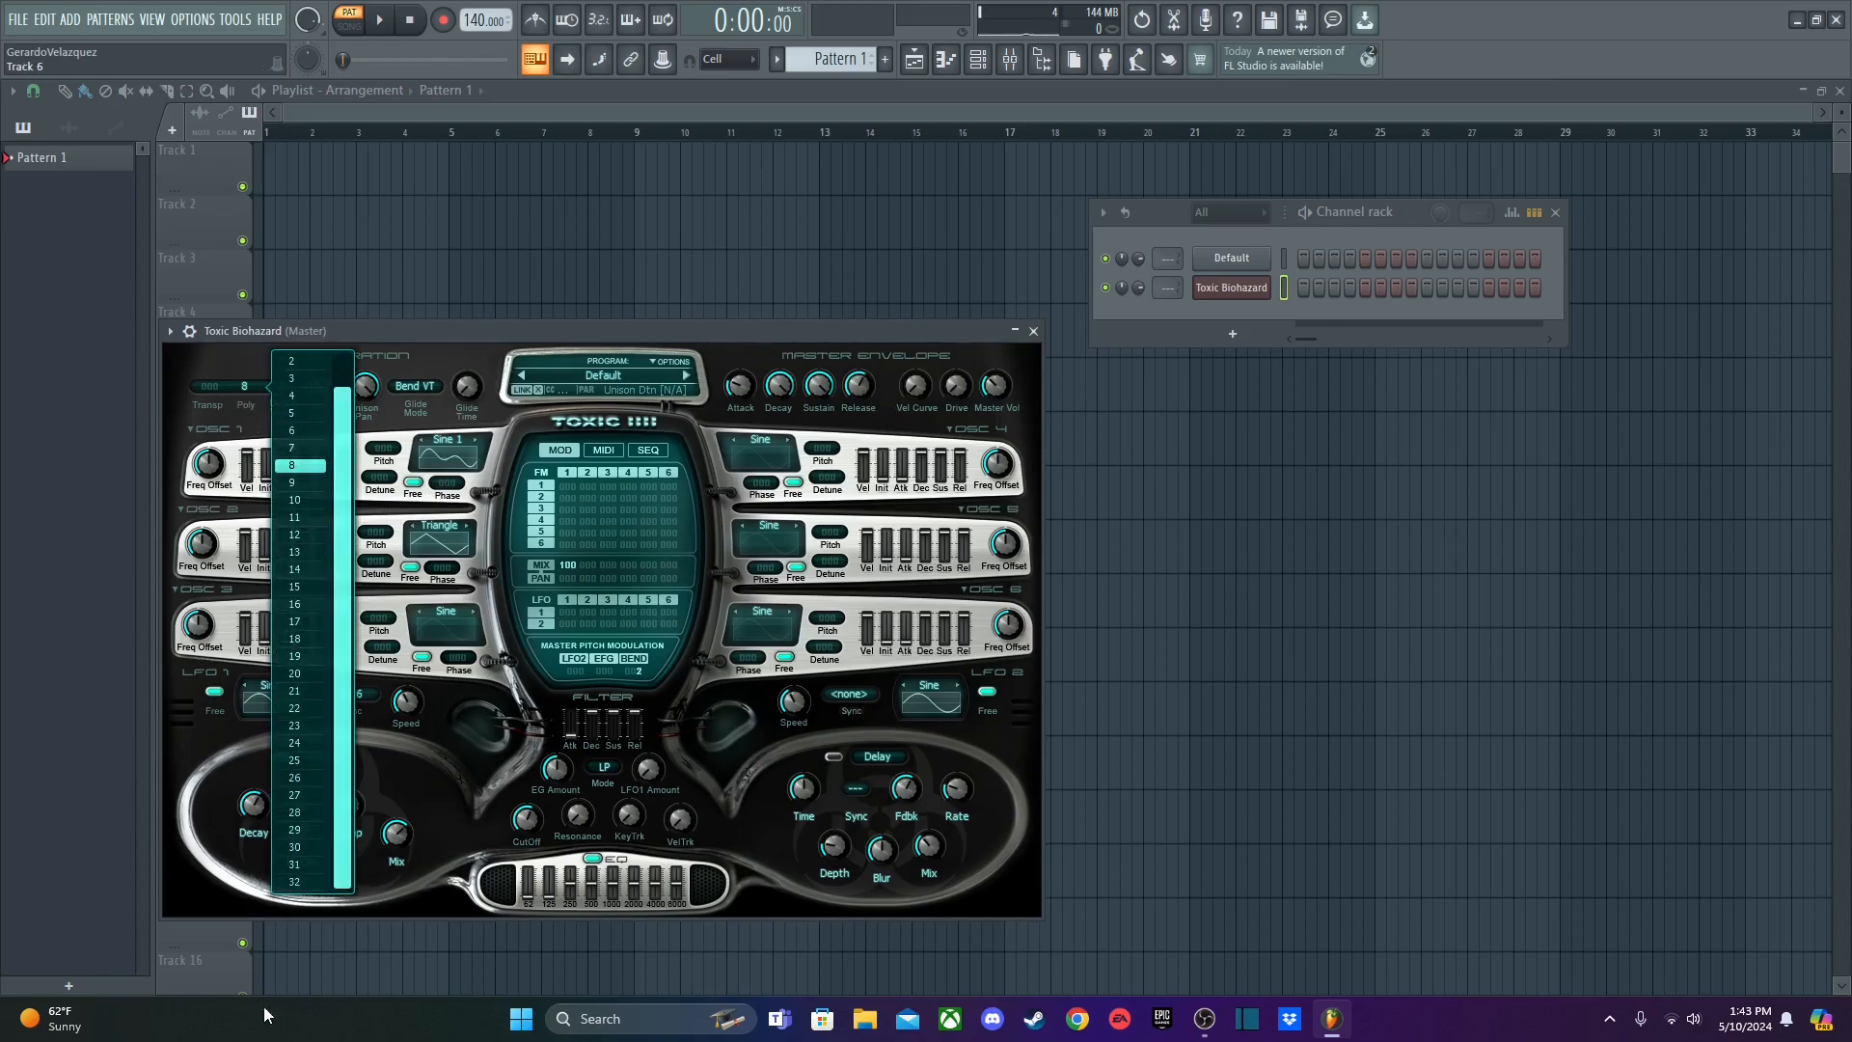
click(307, 882)
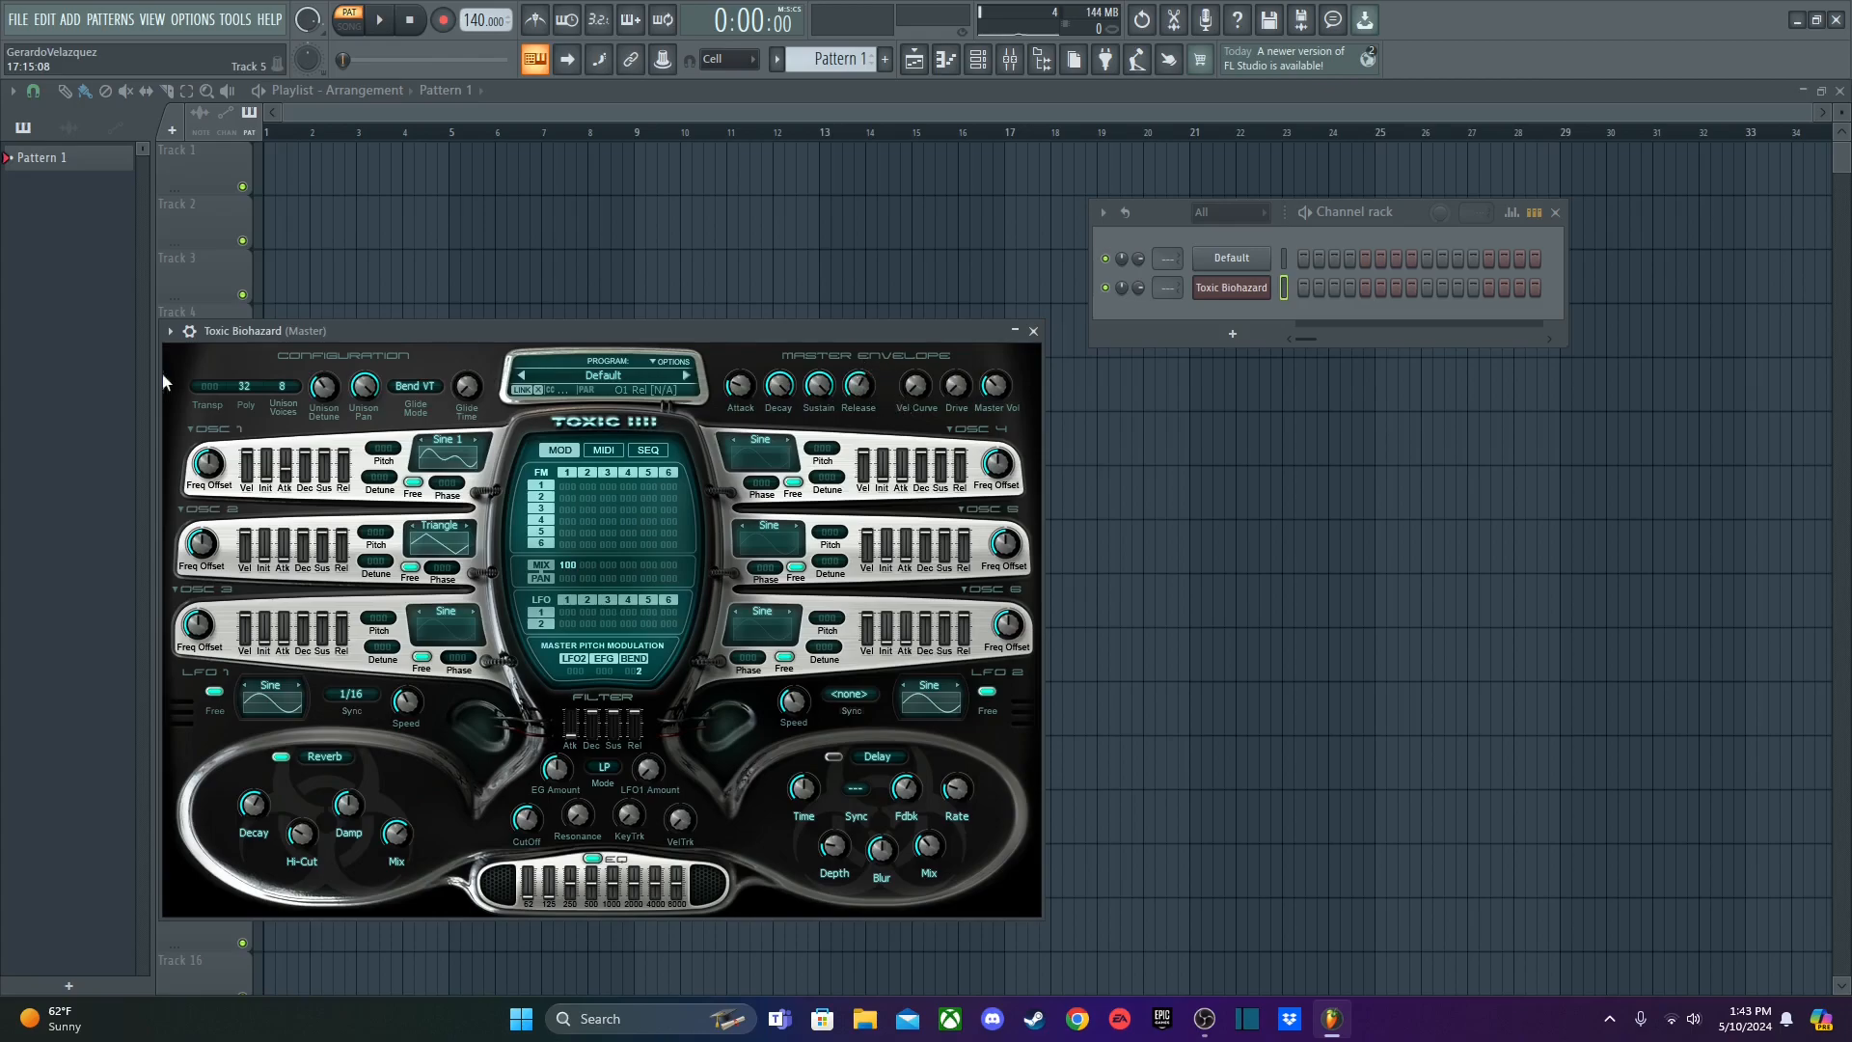
drag(379, 332, 415, 263)
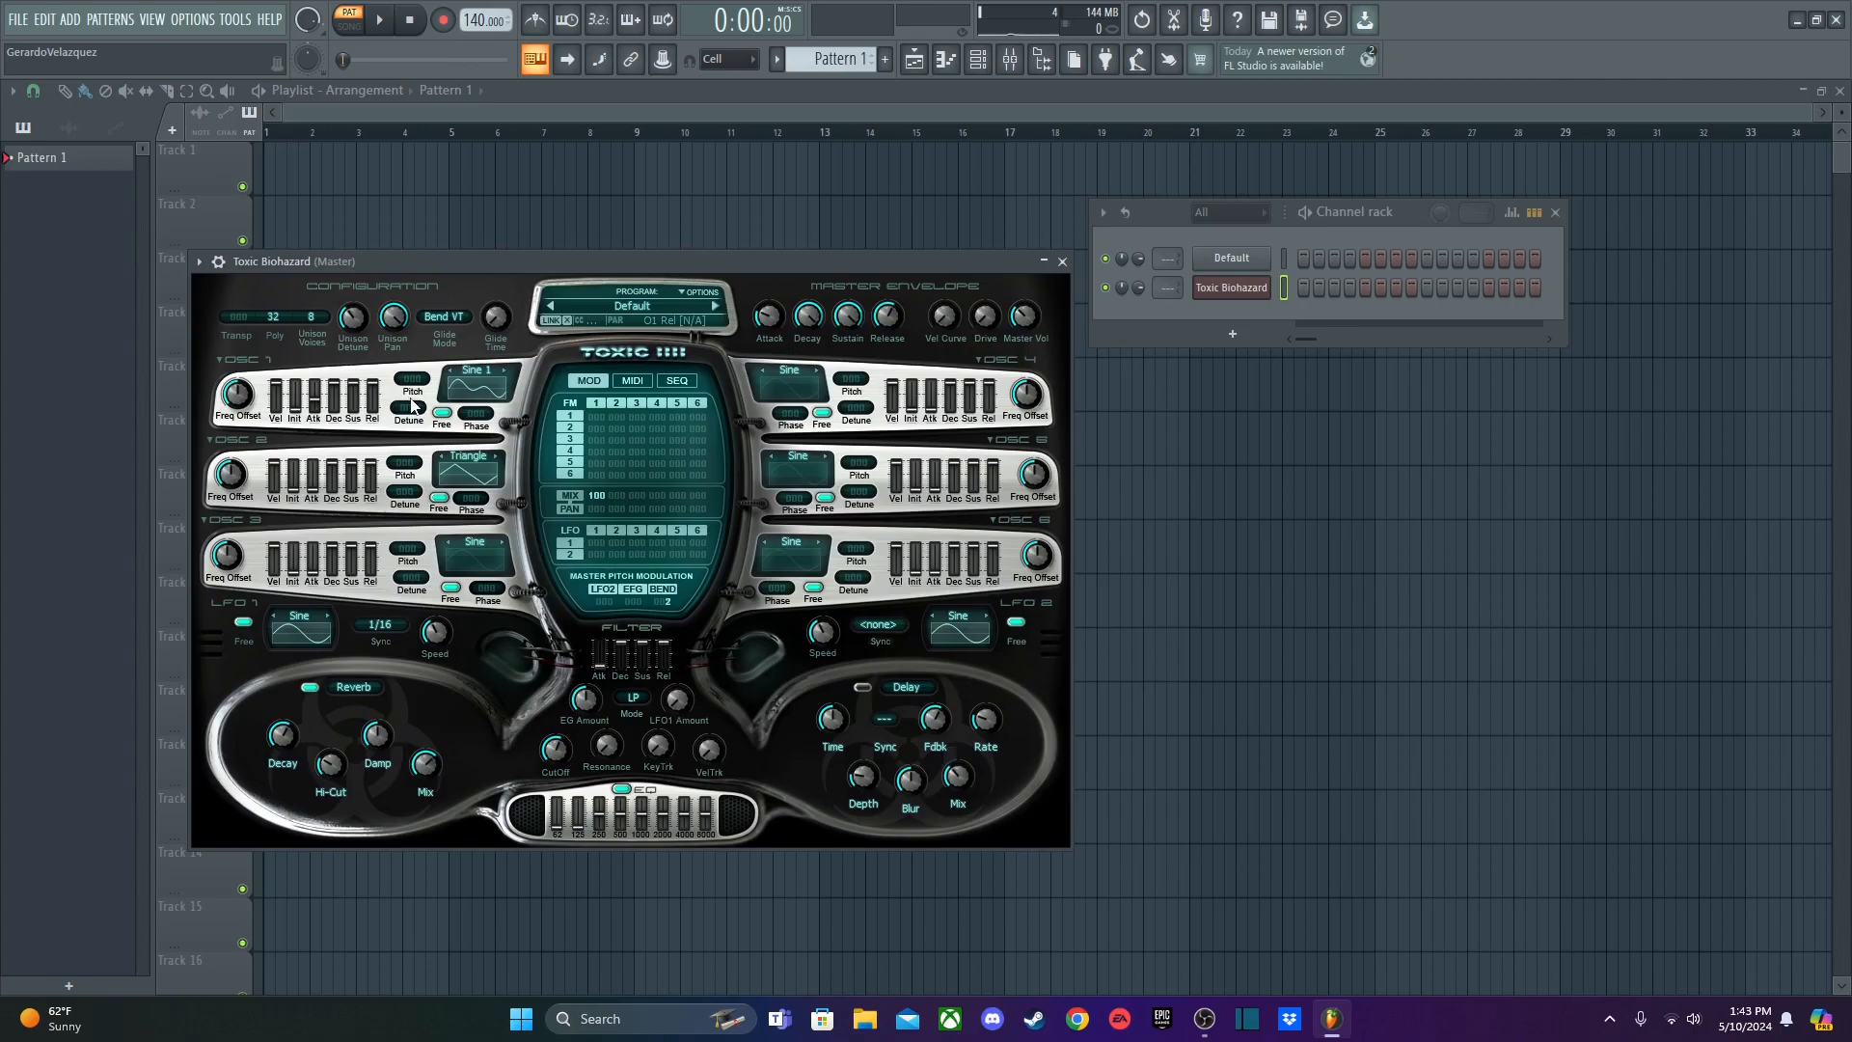
- Try the Sine and Sine 1 waveforms on oscillator 1, auditioning notes with each
click(478, 378)
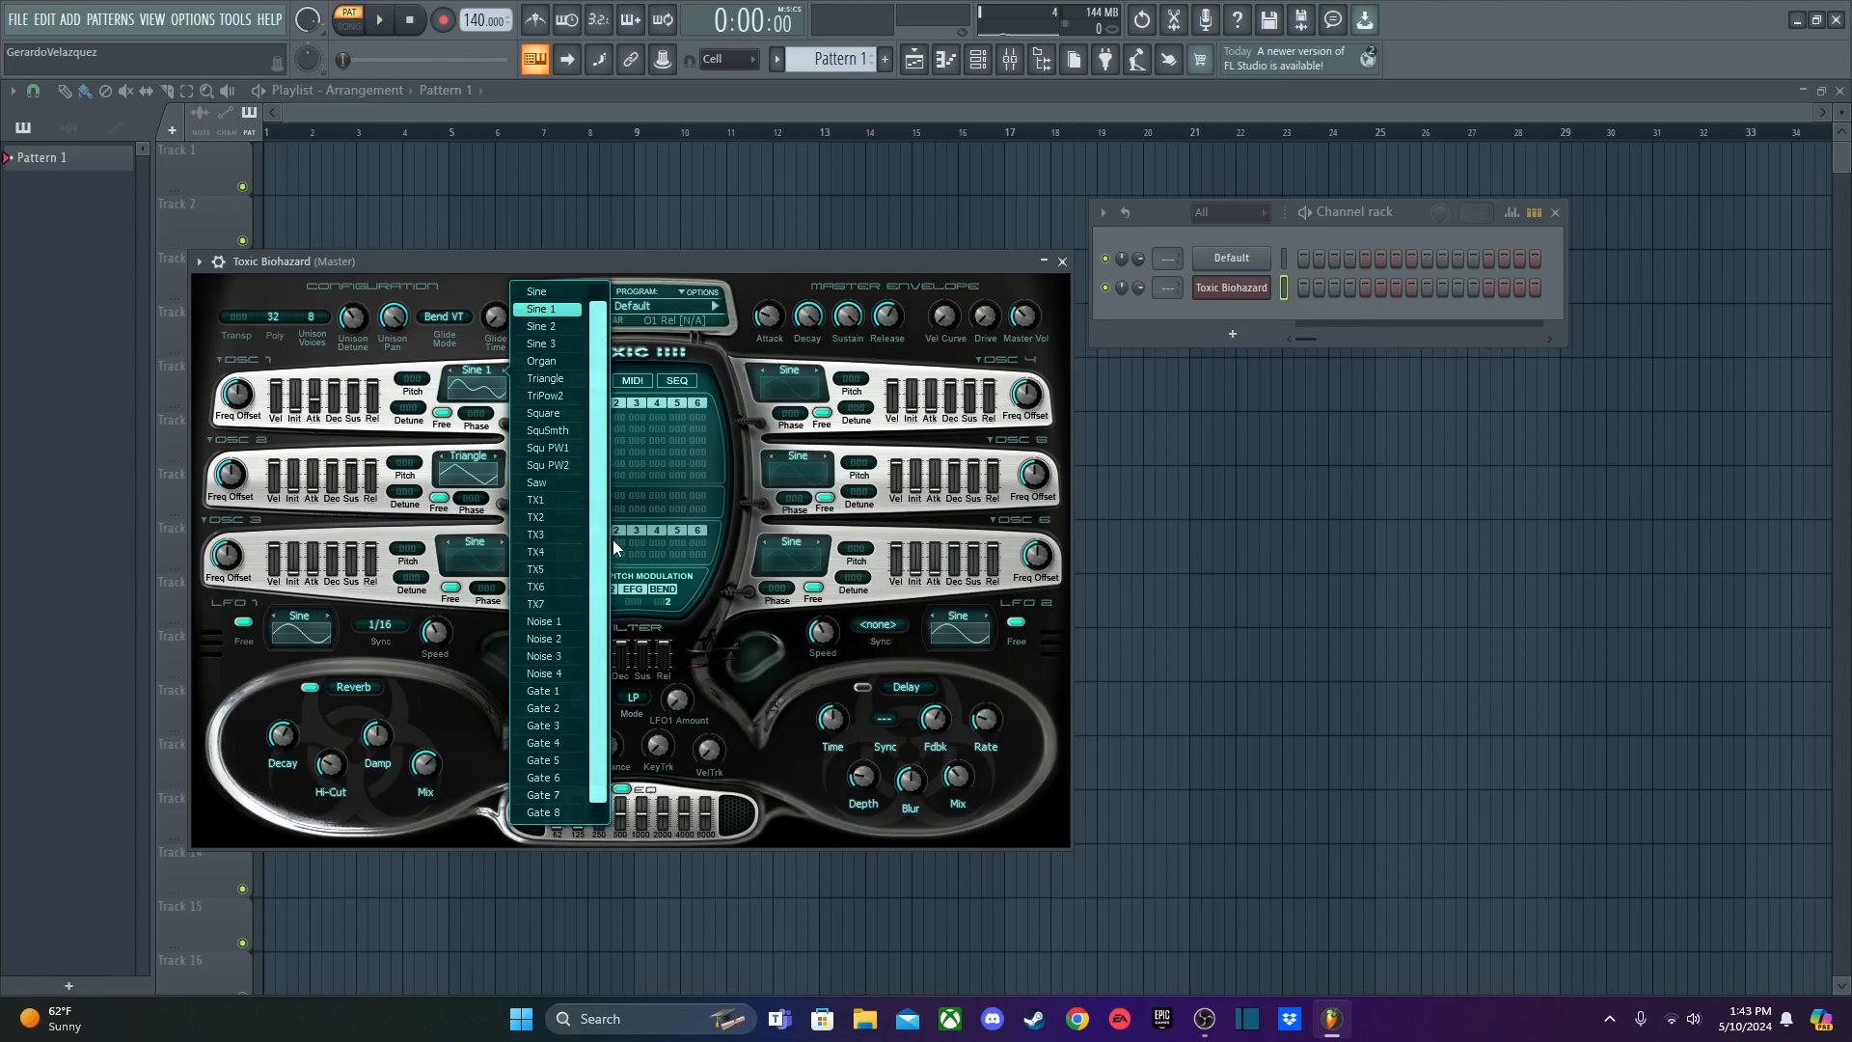
click(539, 311)
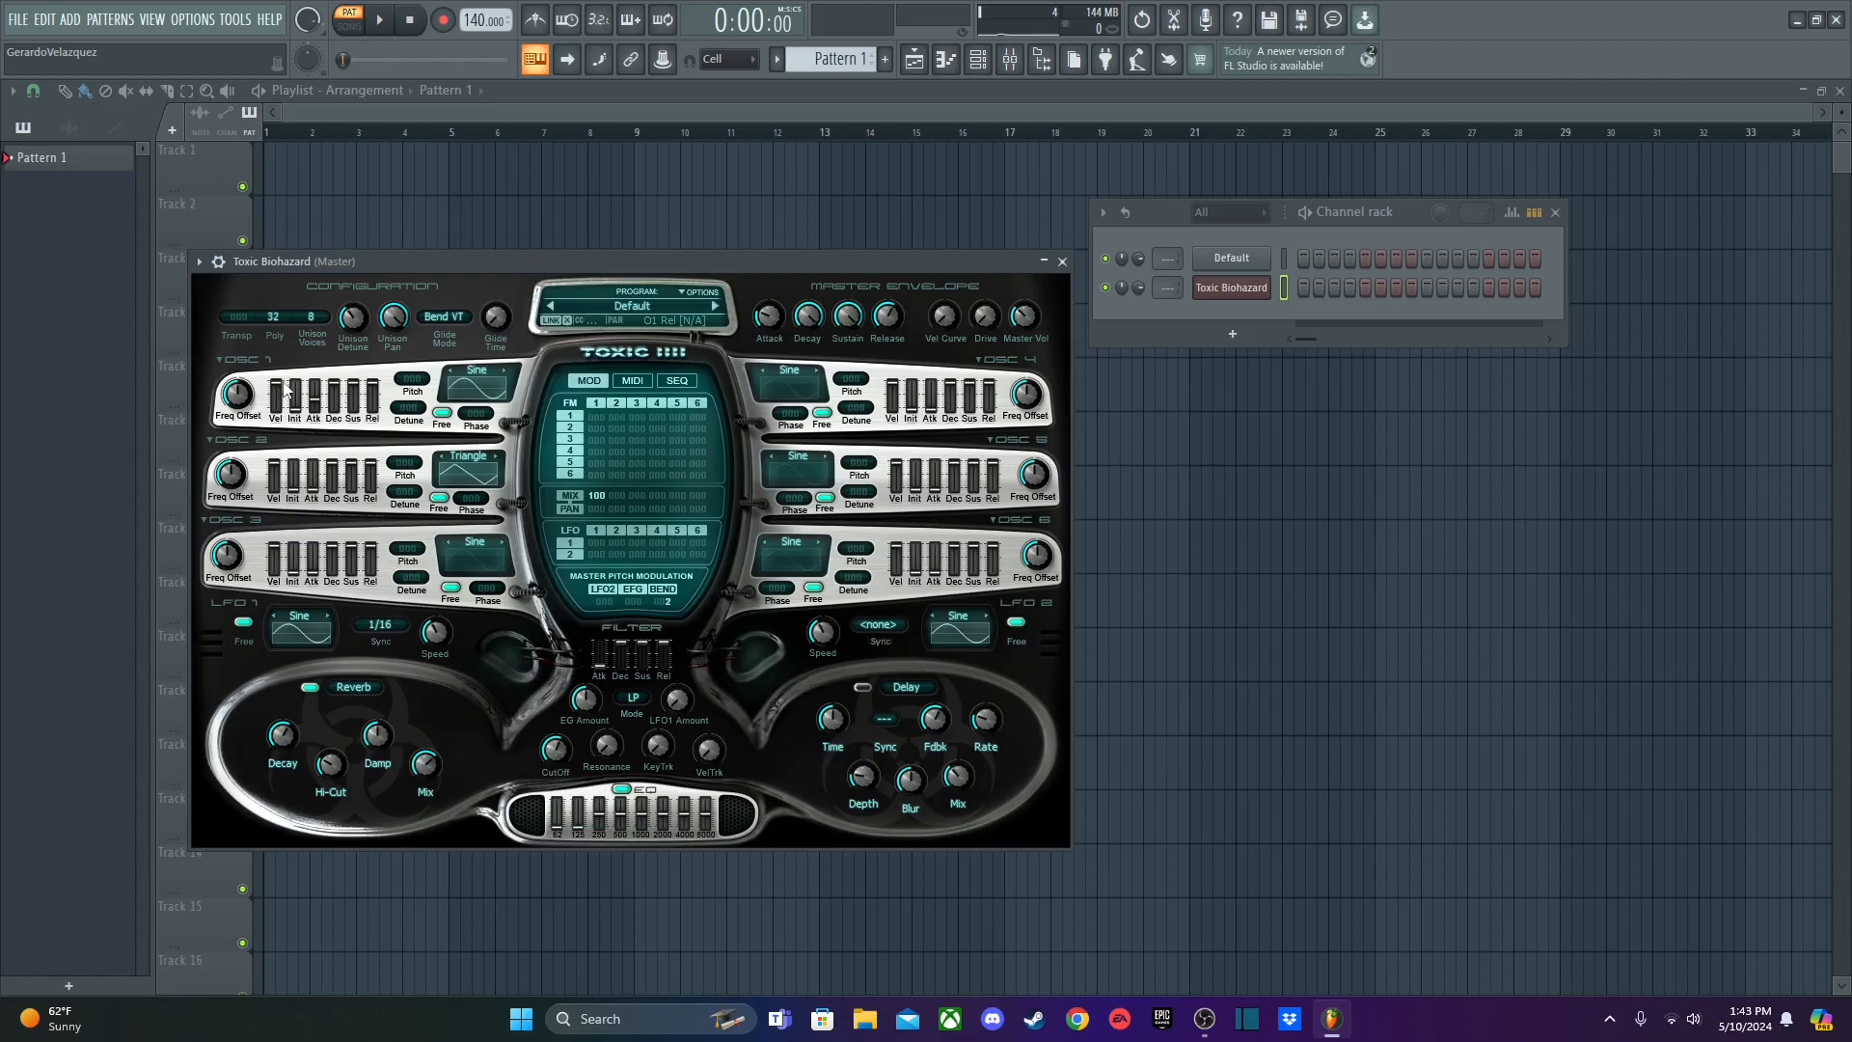
key(t)
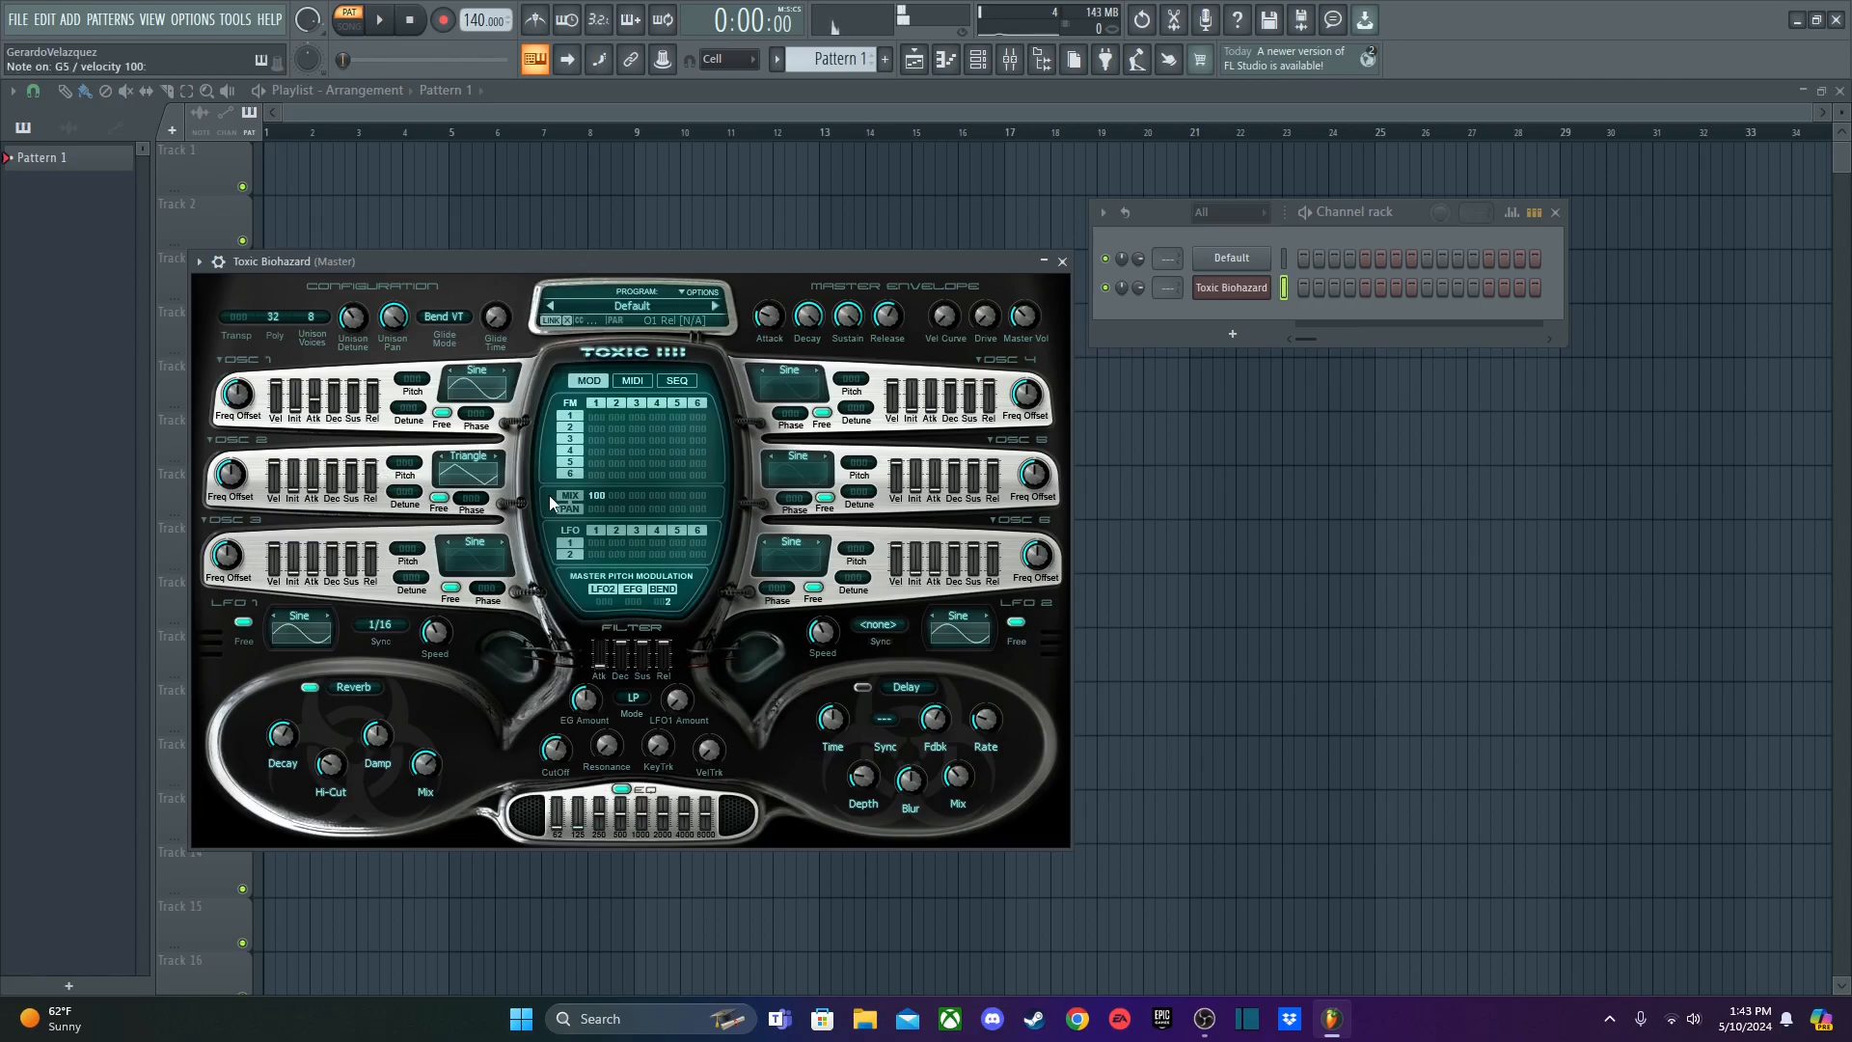
key(o)
click(475, 372)
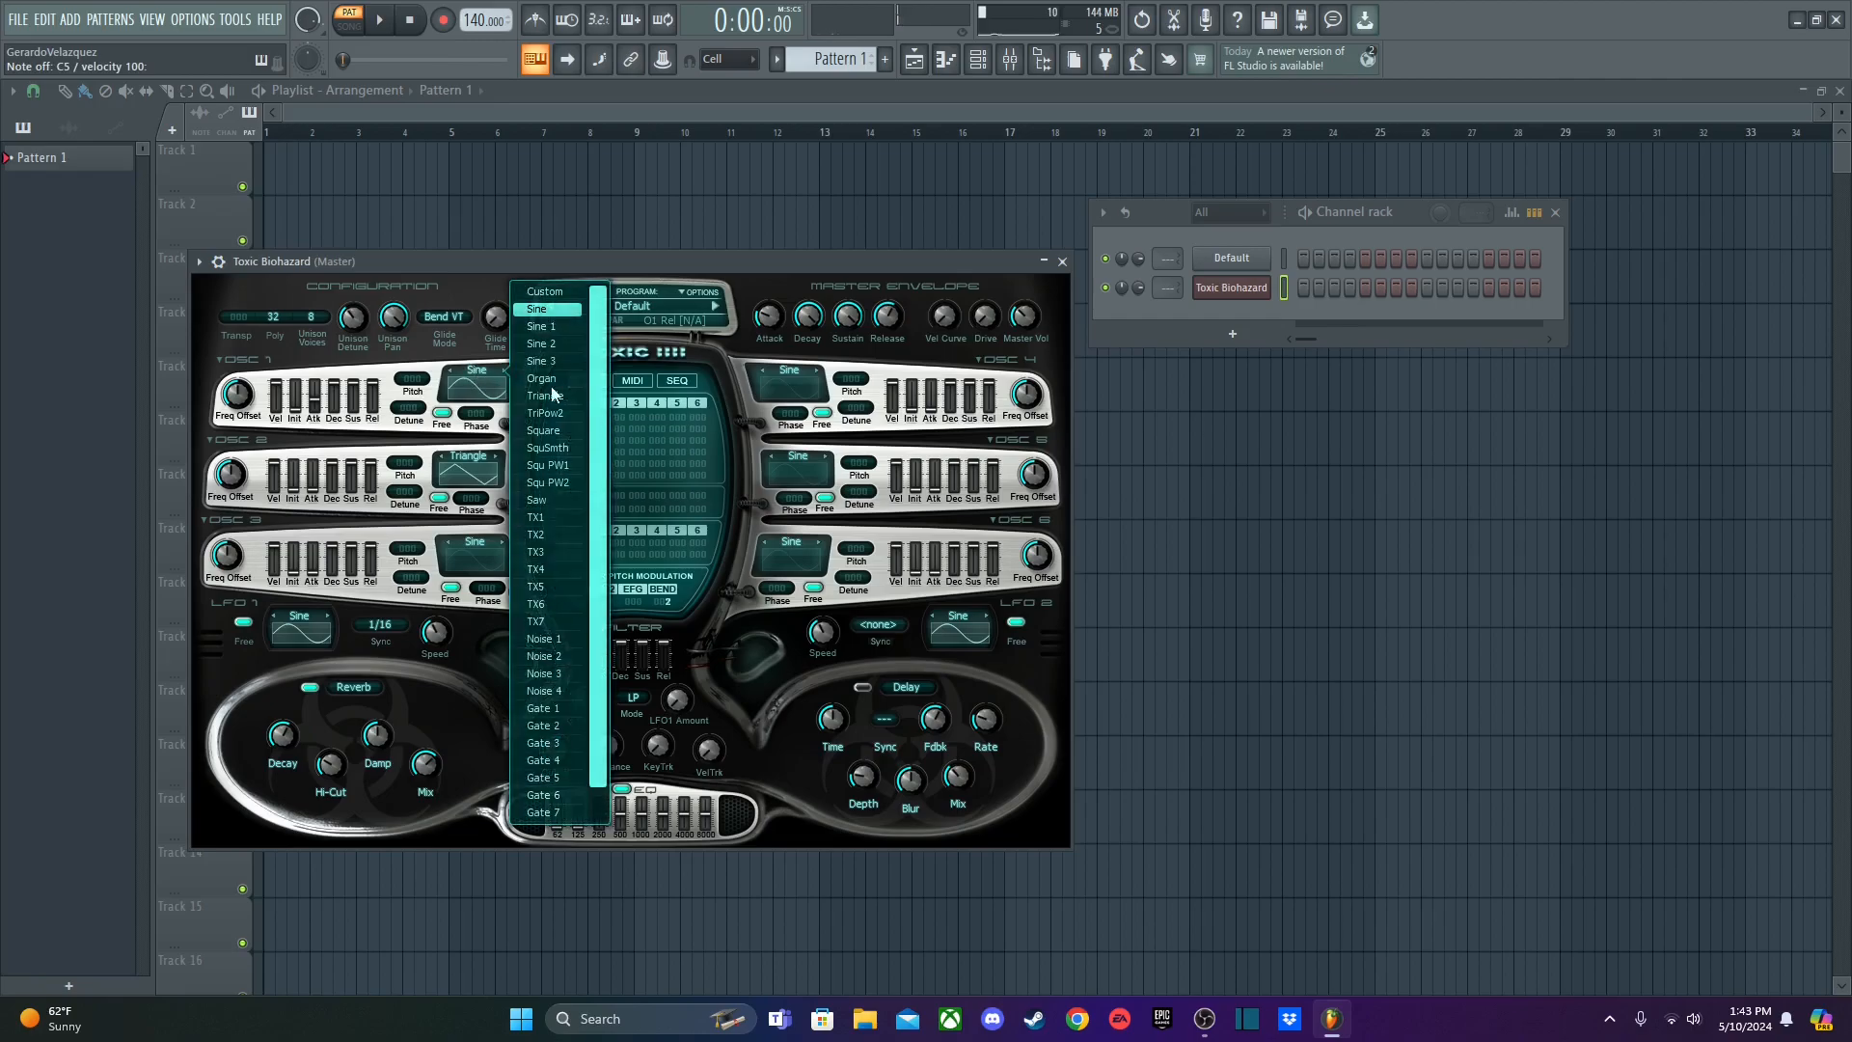
click(564, 327)
key(w)
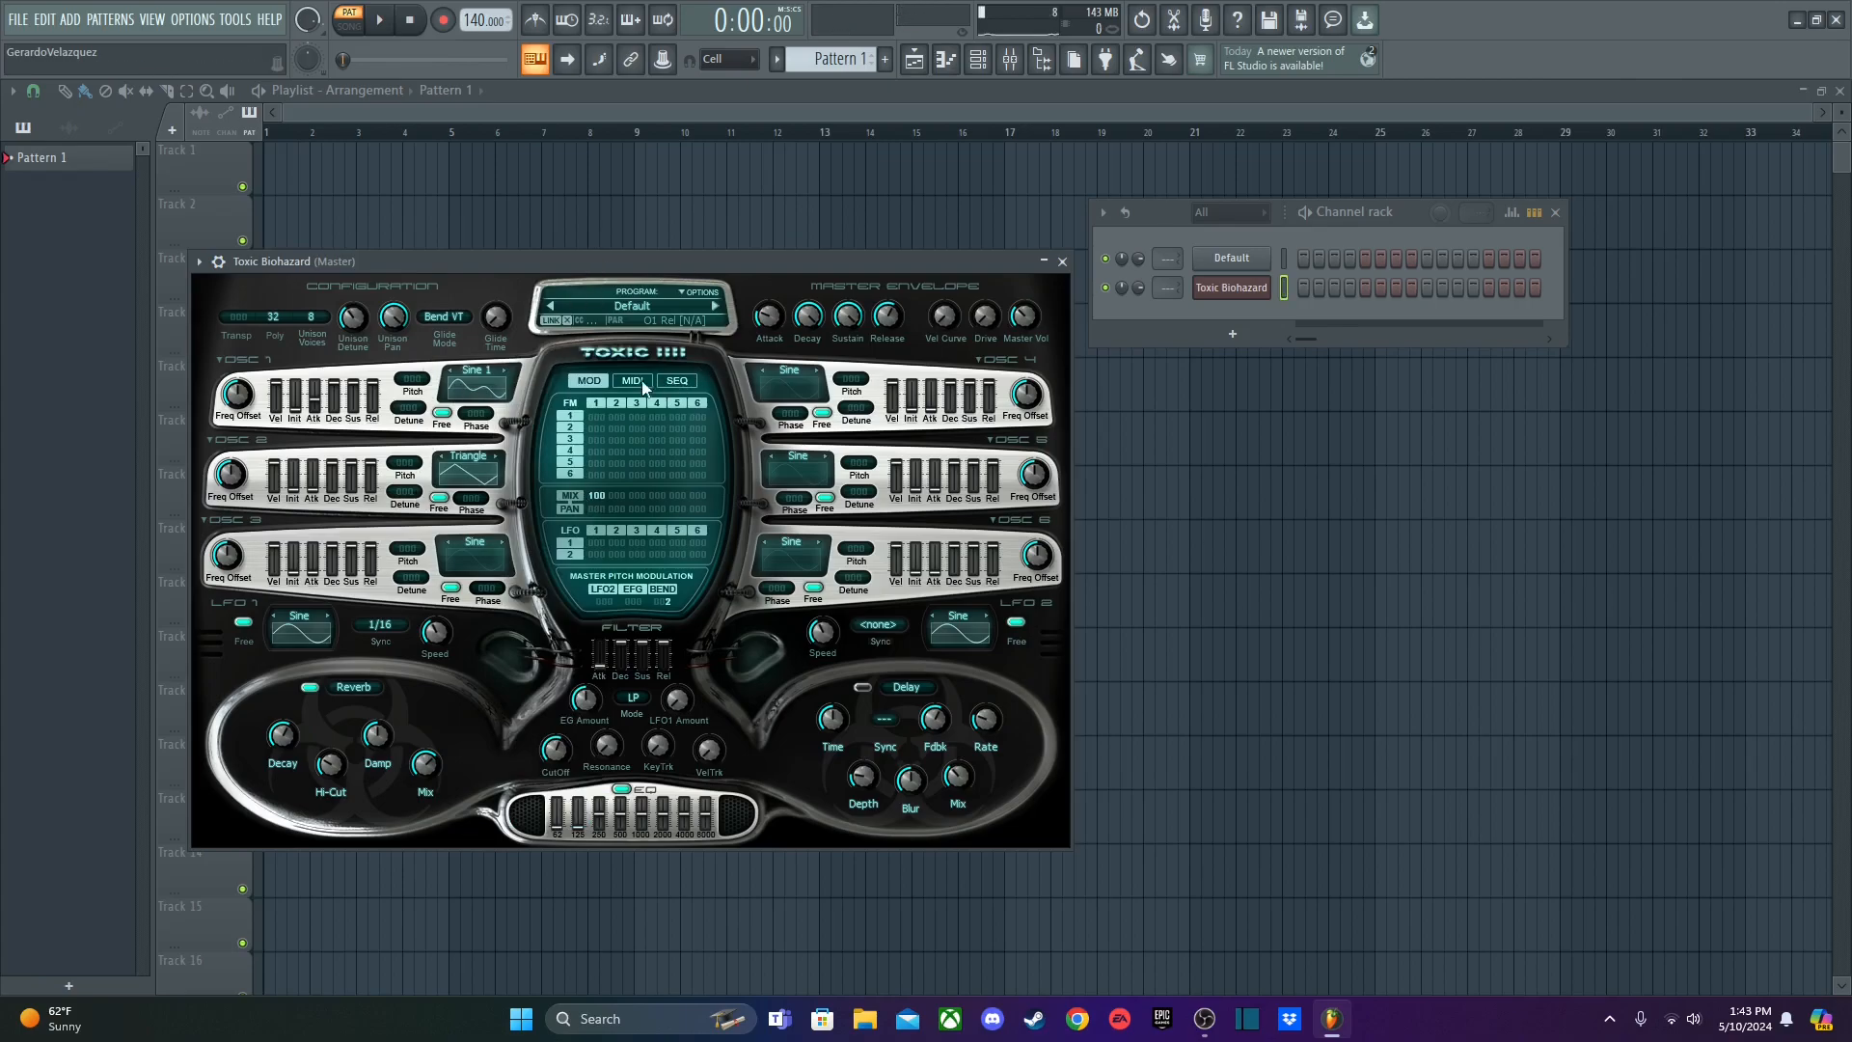
- Try the Sine 2 and Sine 3 waveforms on oscillator 1, auditioning notes with each
click(501, 372)
click(541, 343)
key(q)
key(w)
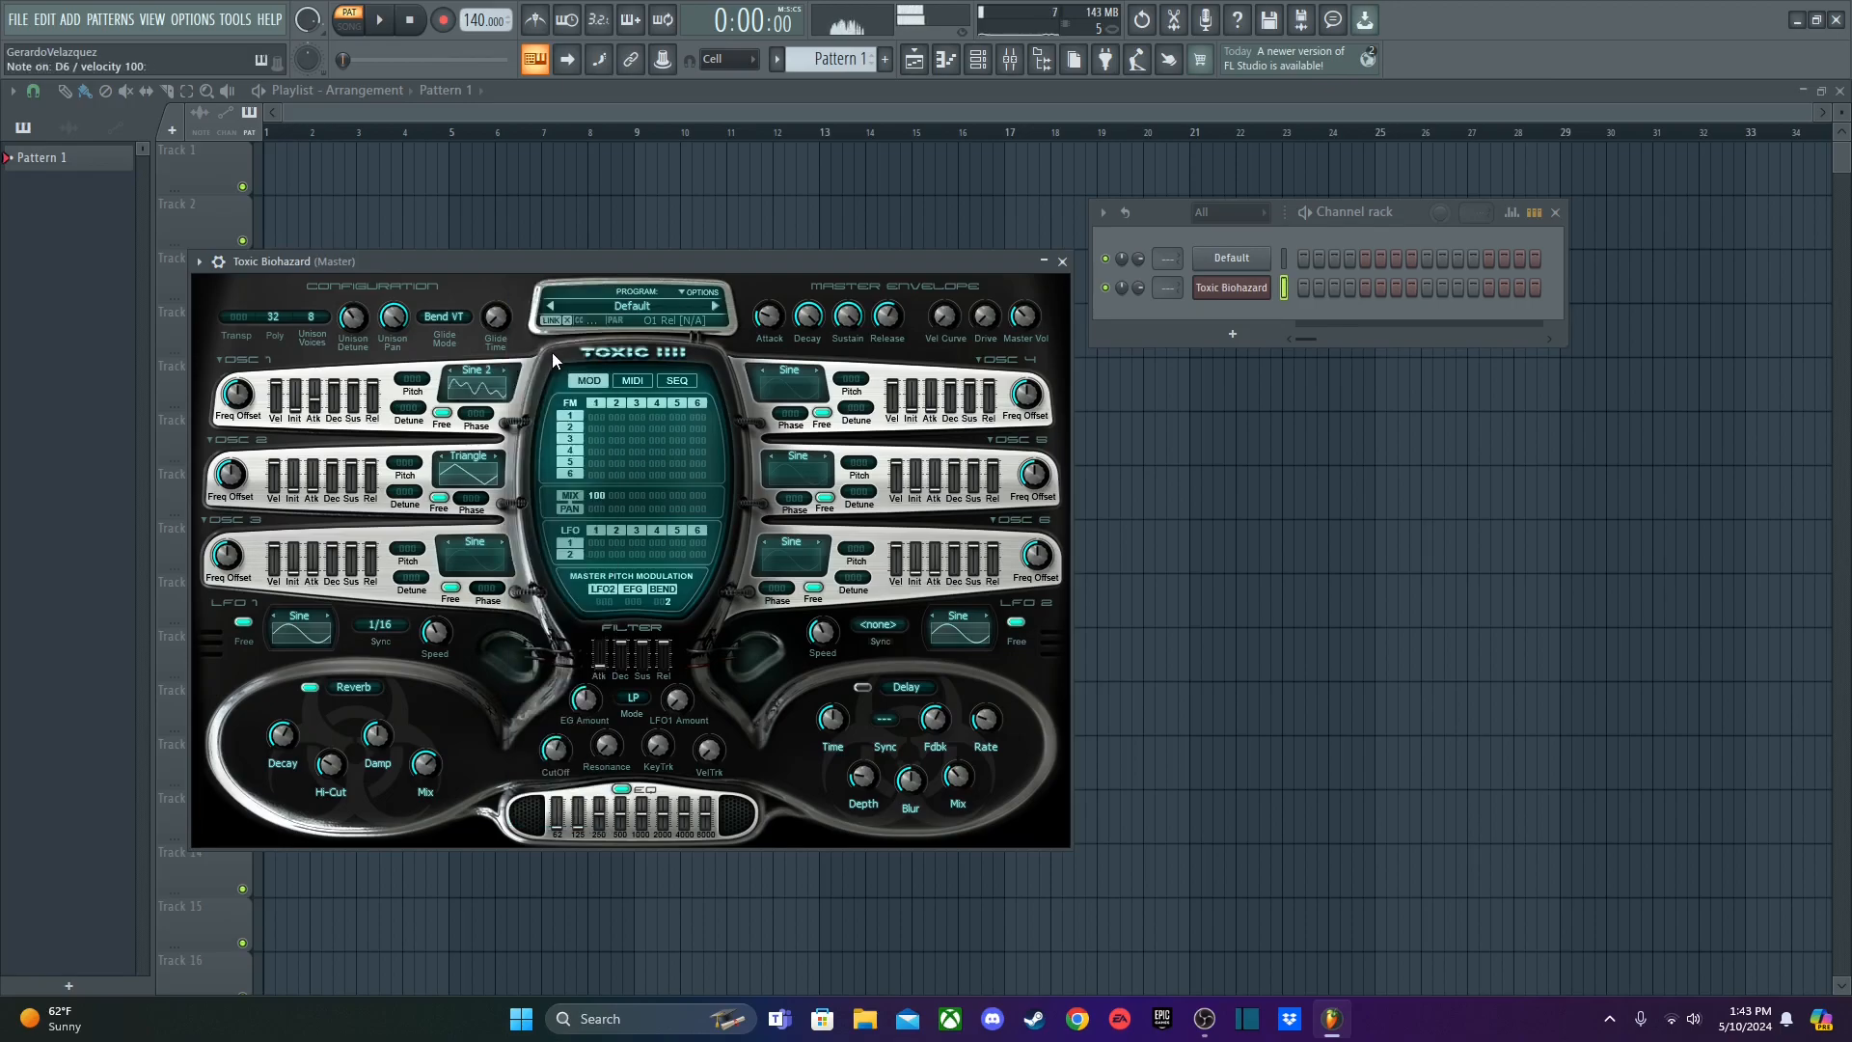
click(505, 372)
key(z)
- Set oscillator 1's waveform to TX1 and audition a note
click(480, 395)
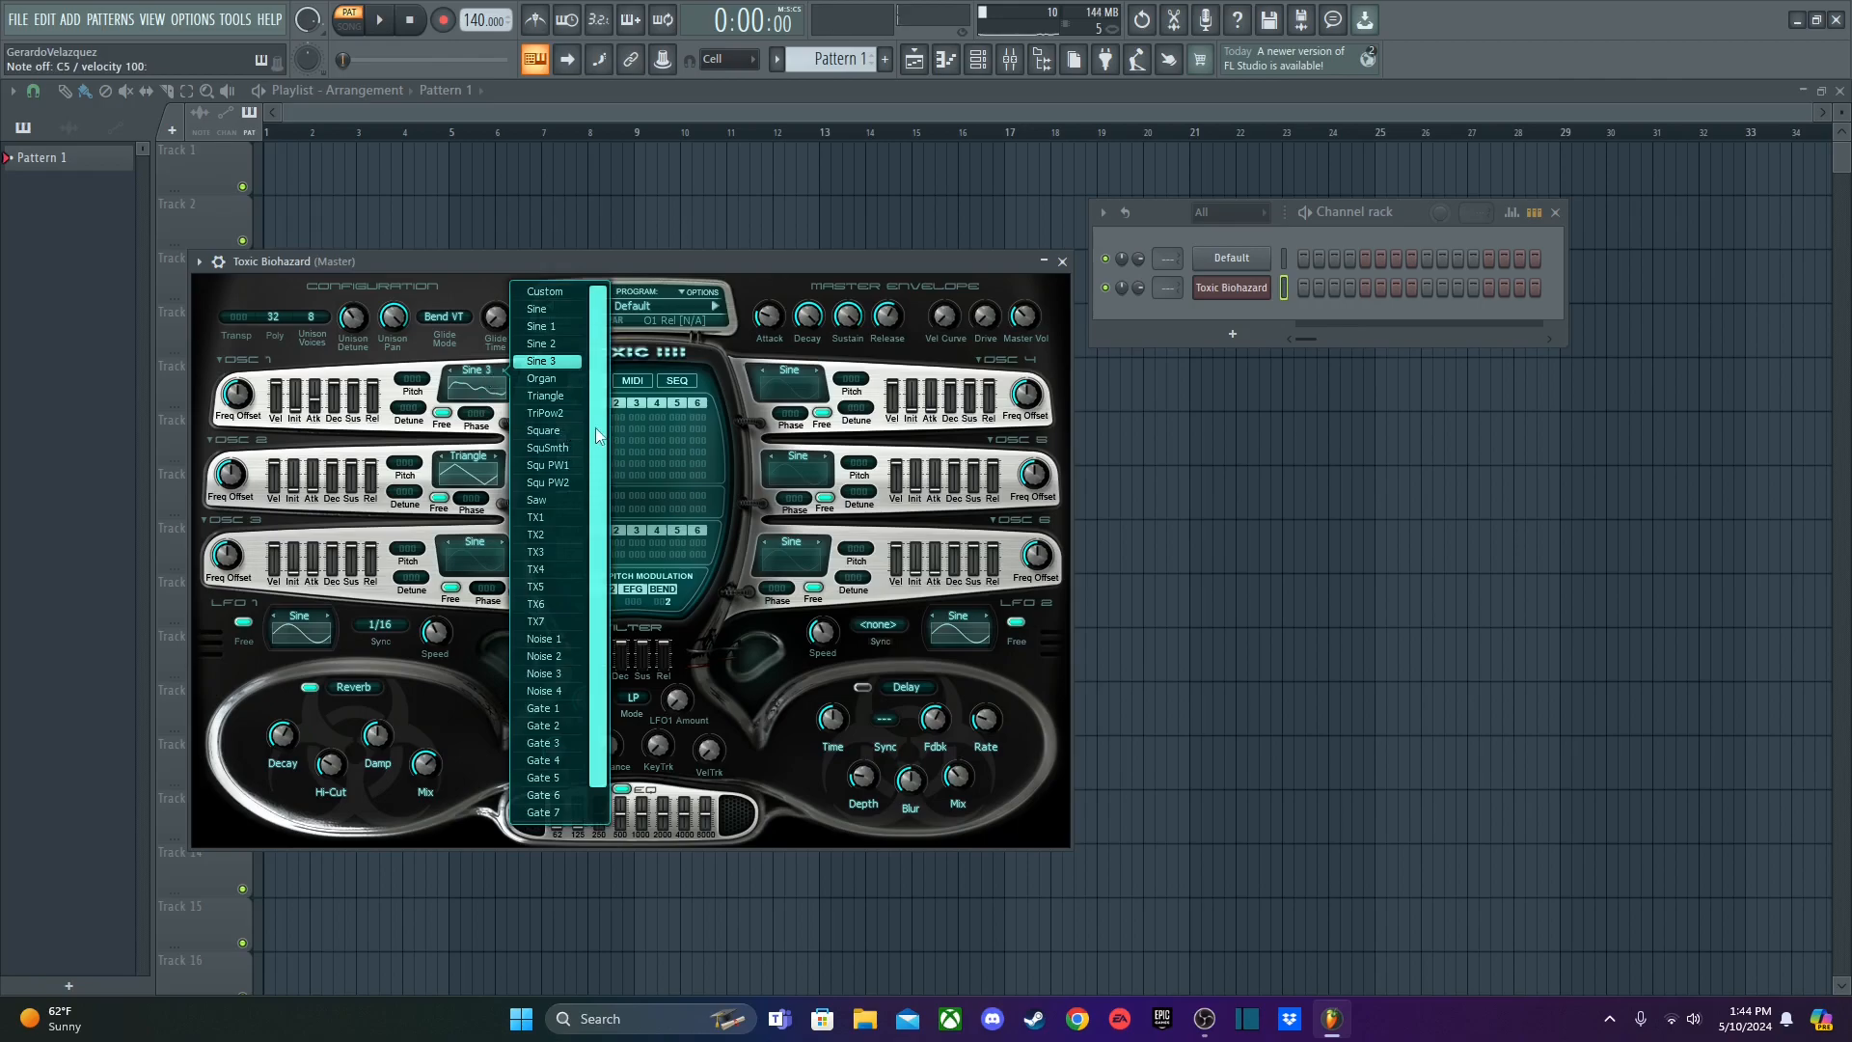
click(550, 518)
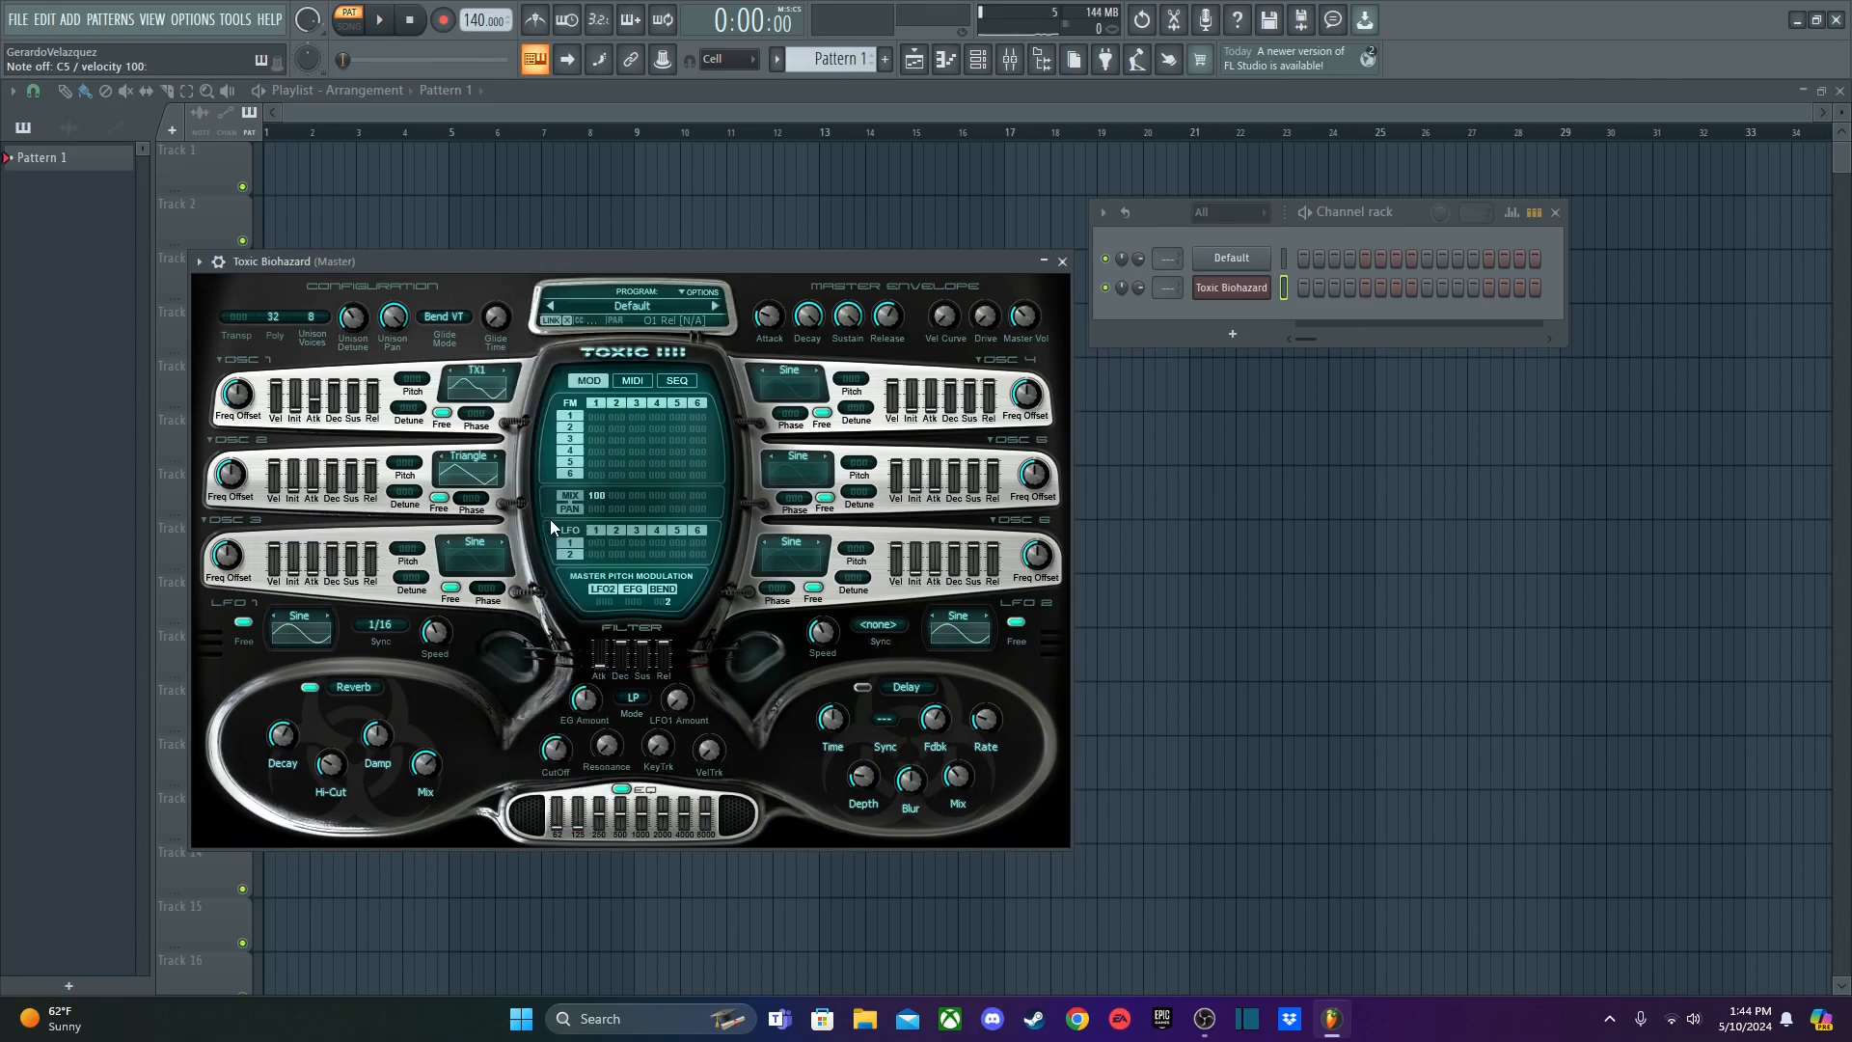
key(w)
click(478, 378)
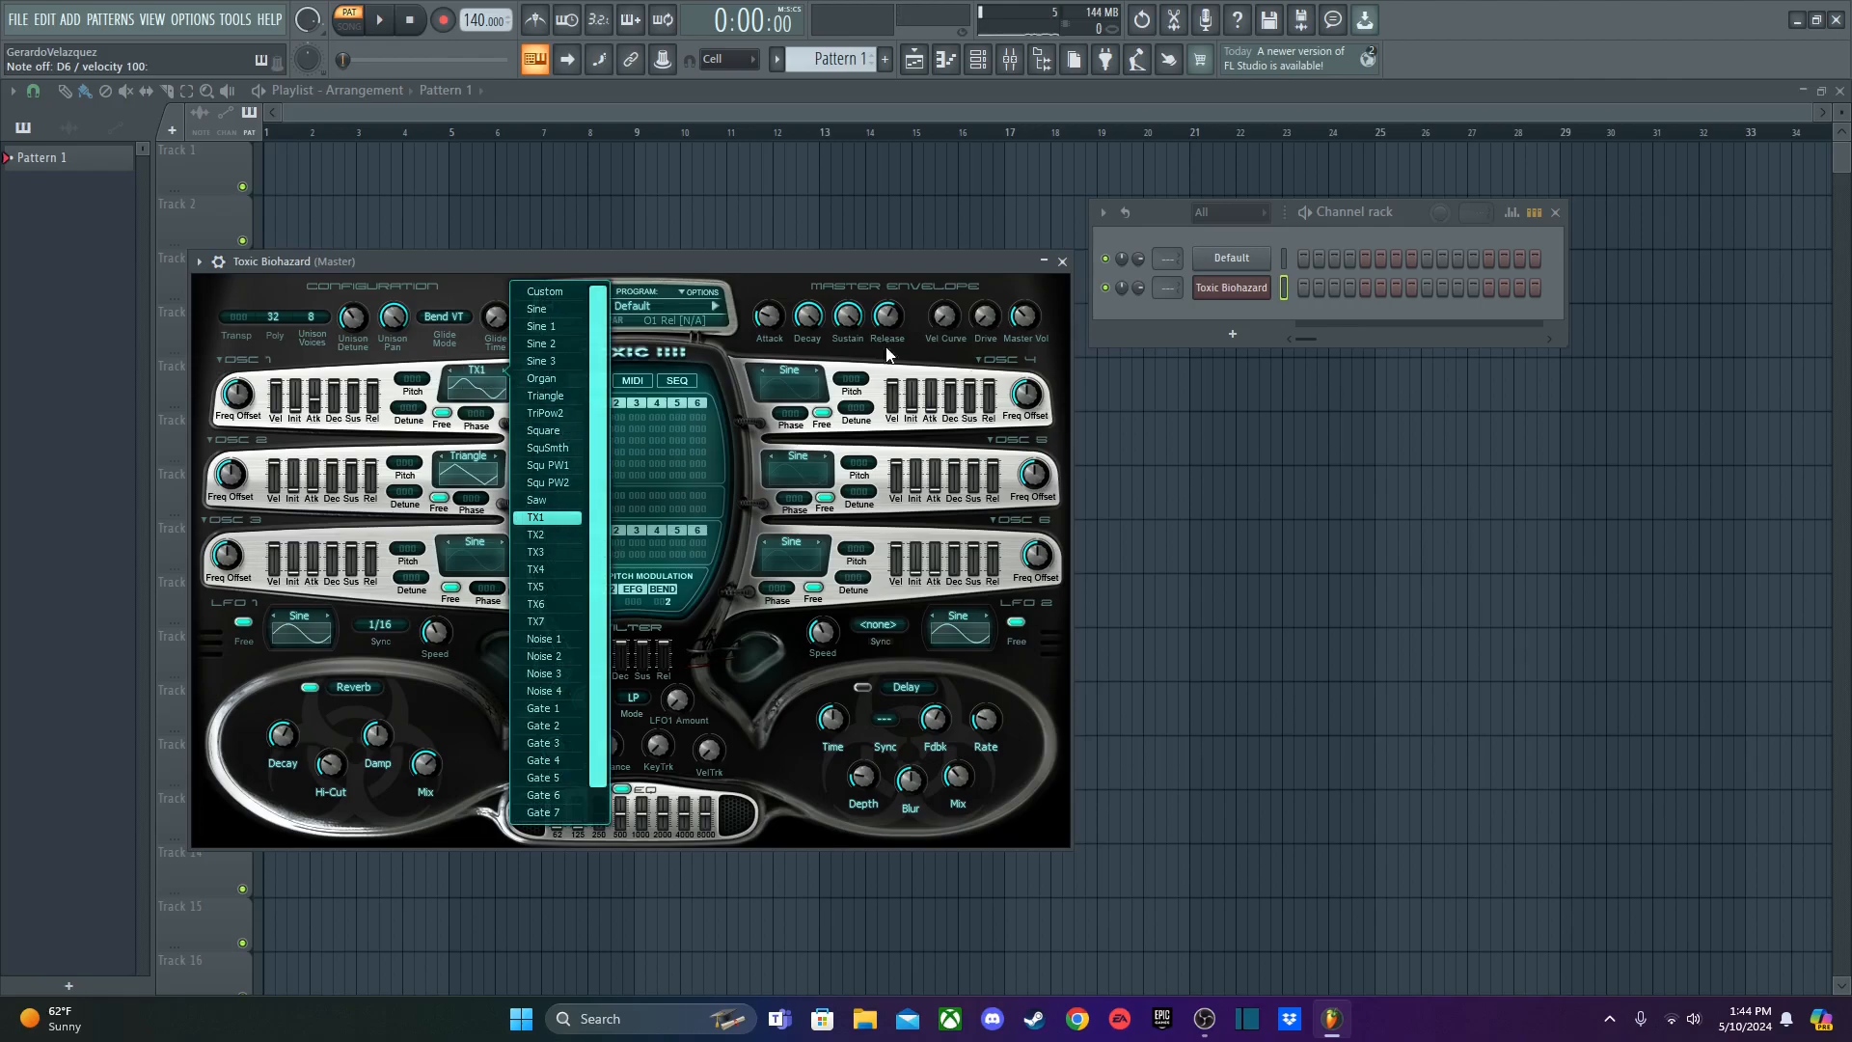
click(1188, 290)
- Return to the Sytrus channel and change operator 1's waveform to a triangle
click(1232, 258)
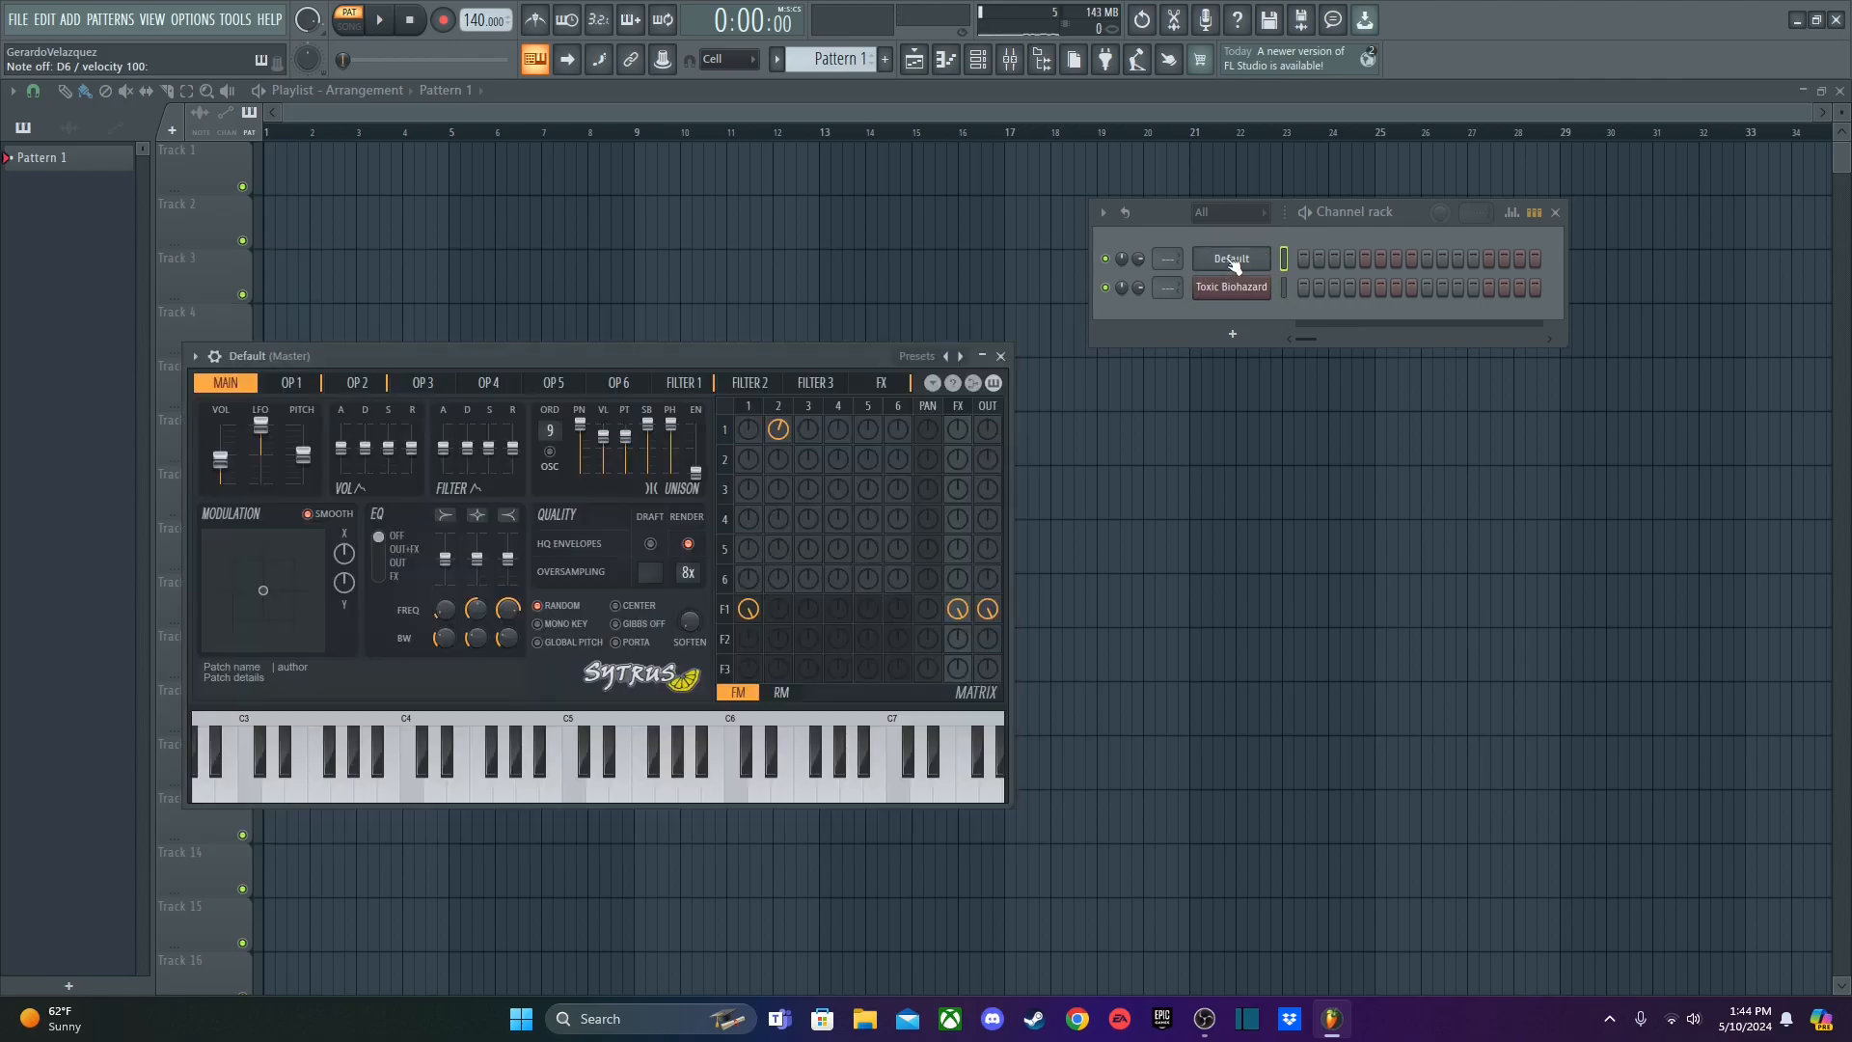
click(290, 384)
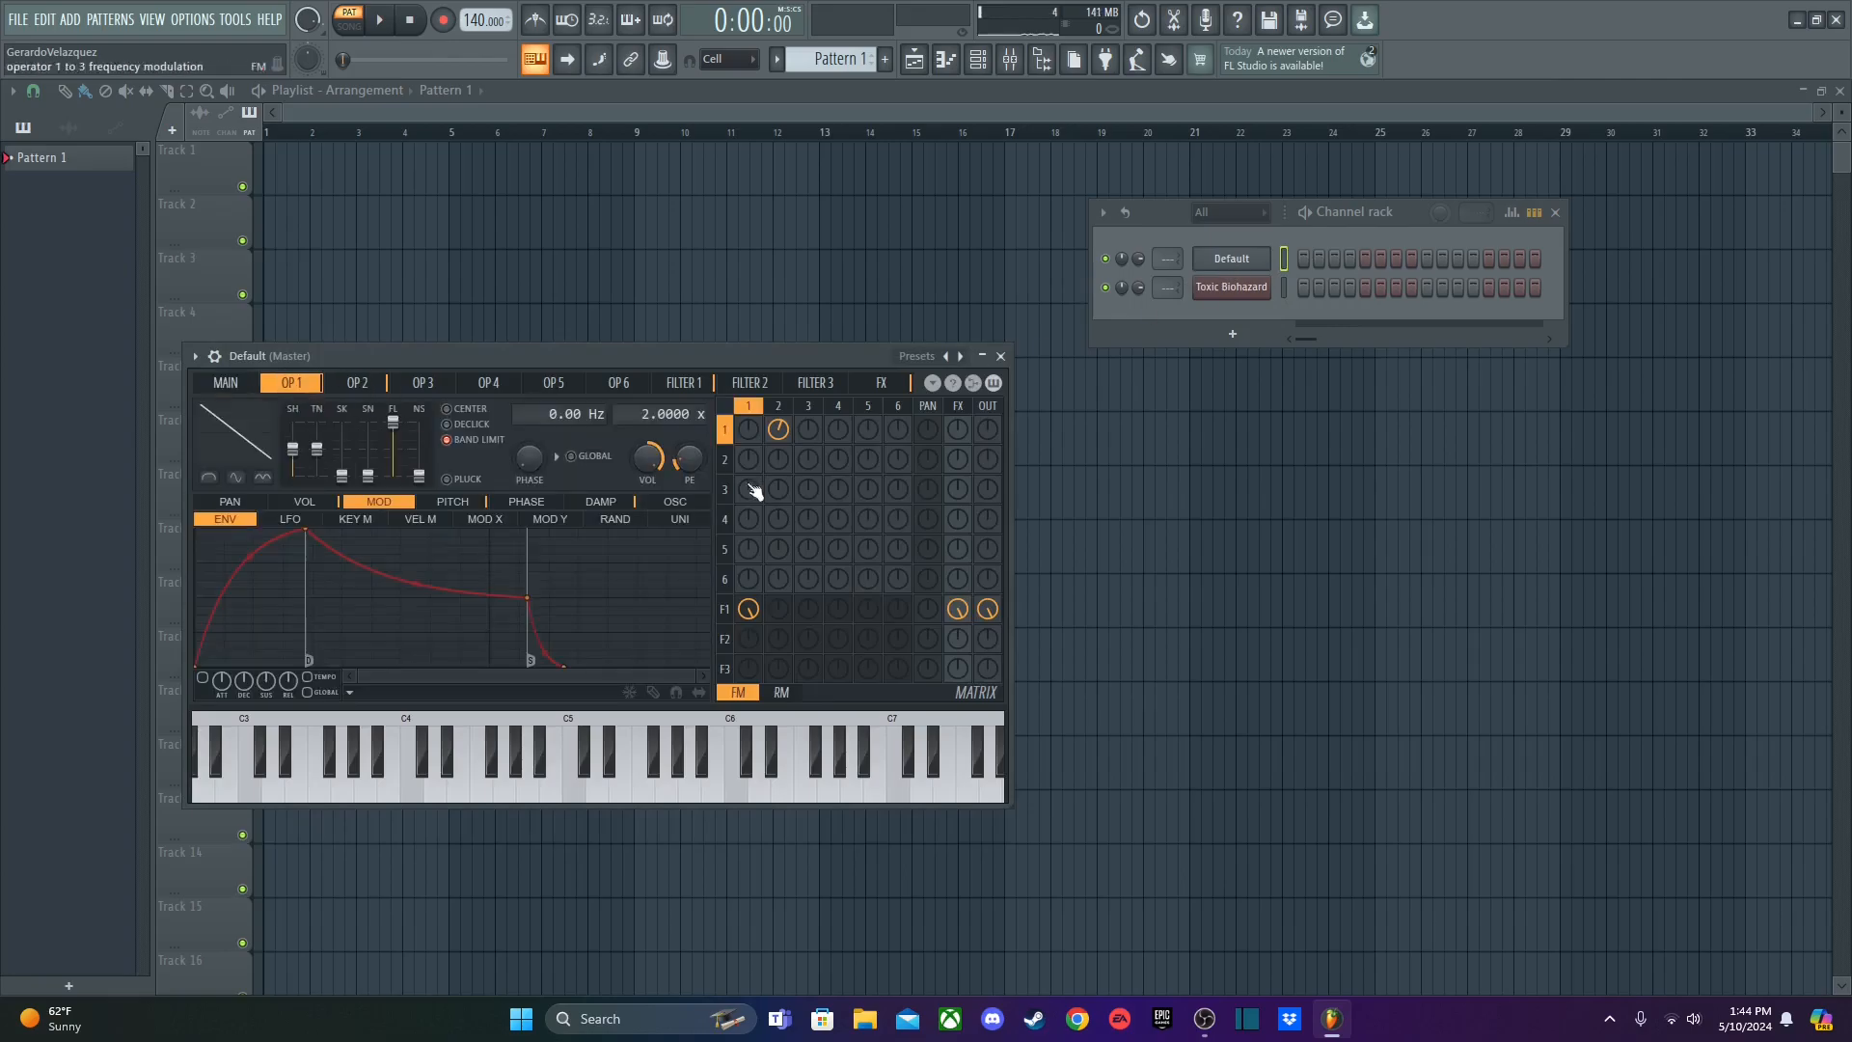
click(675, 501)
mouse_move(342, 476)
mouse_down()
mouse_move(343, 446)
mouse_move(343, 478)
mouse_up()
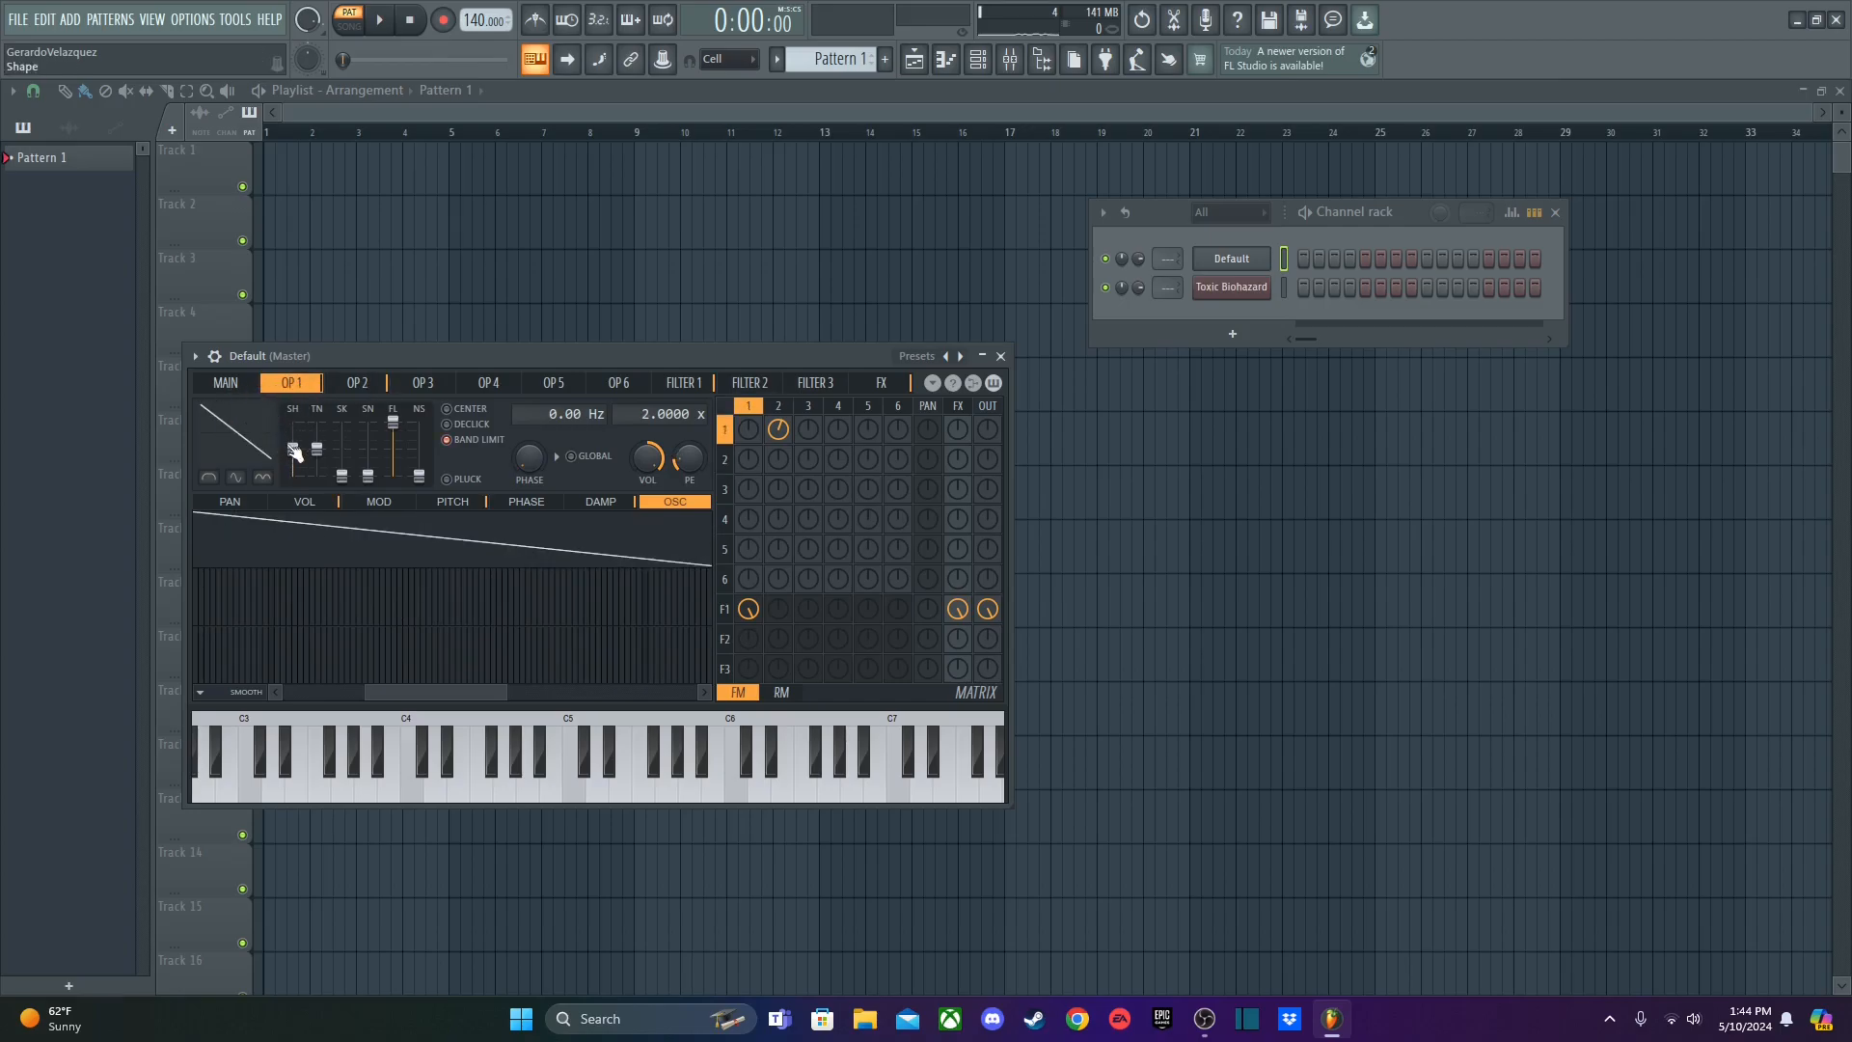
click(253, 432)
click(298, 480)
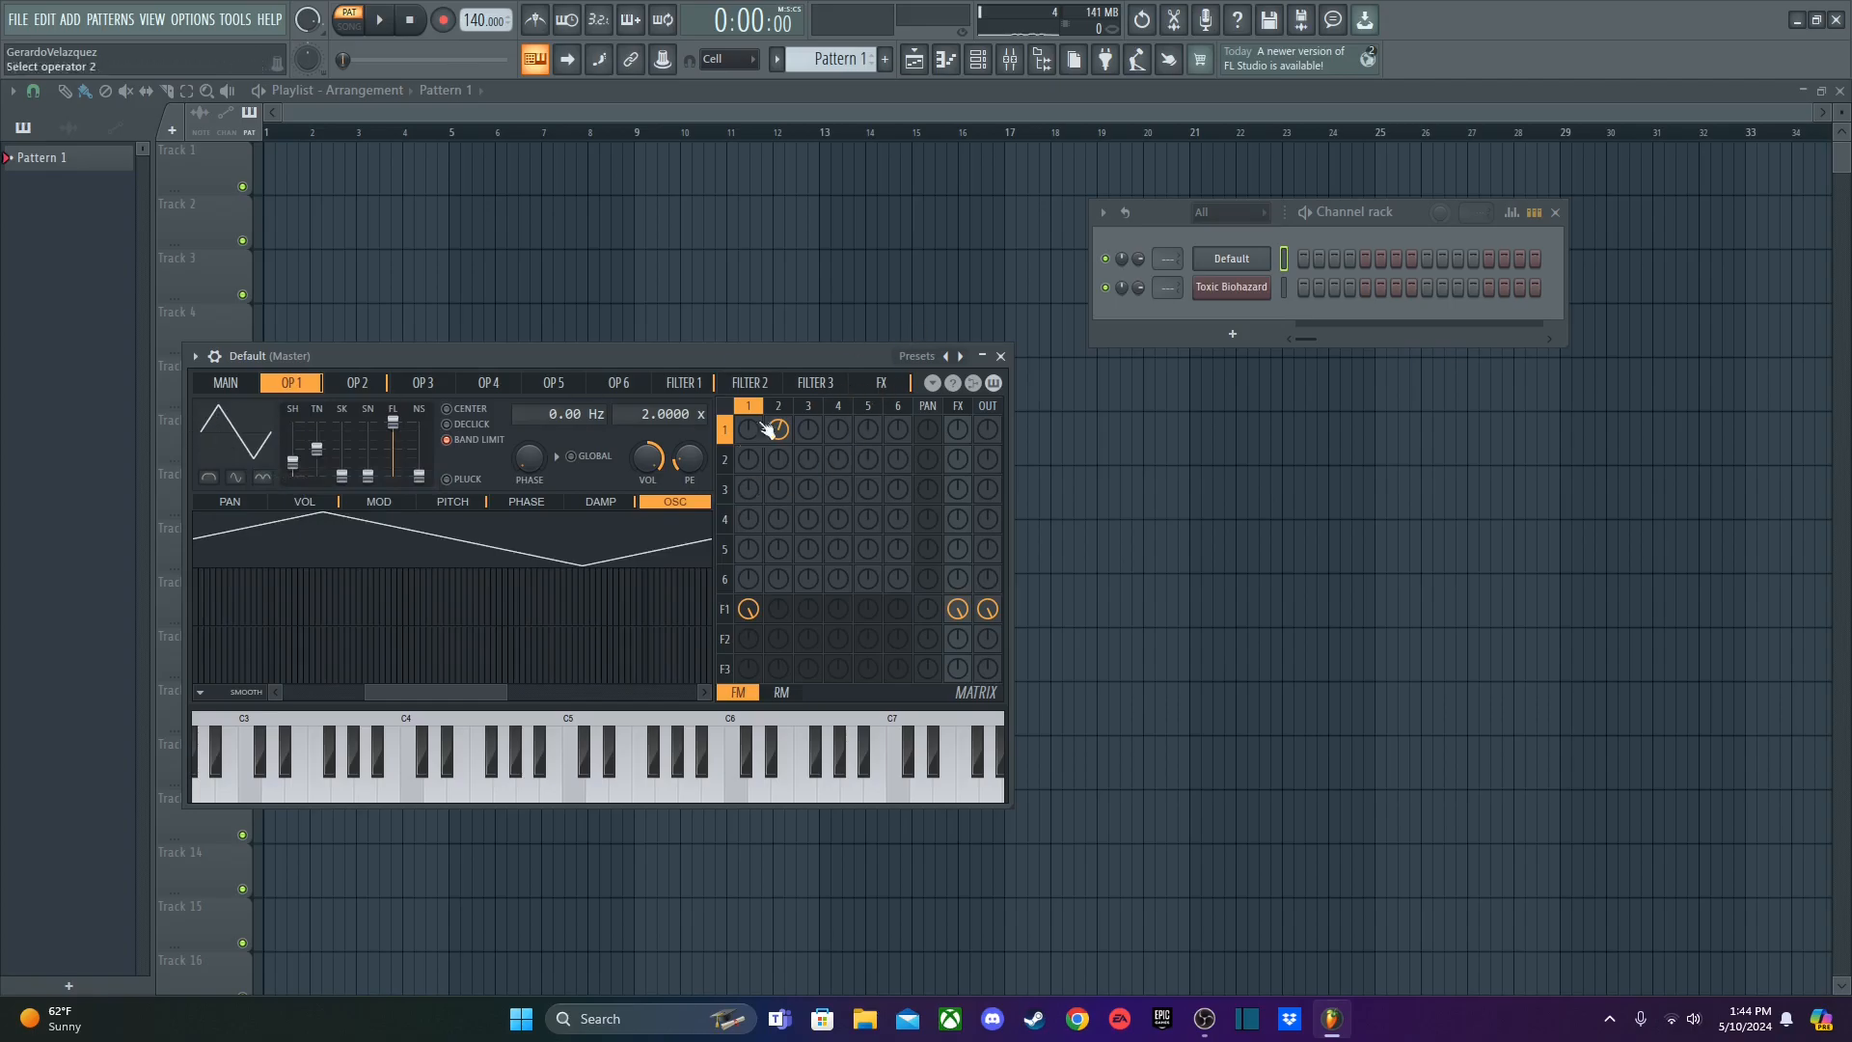
- Audition a C5, D#5, G5, A#5, D6 chord with operator 1's triangle waveform
key(z)
key(d)
key(b)
key(j)
key(w)
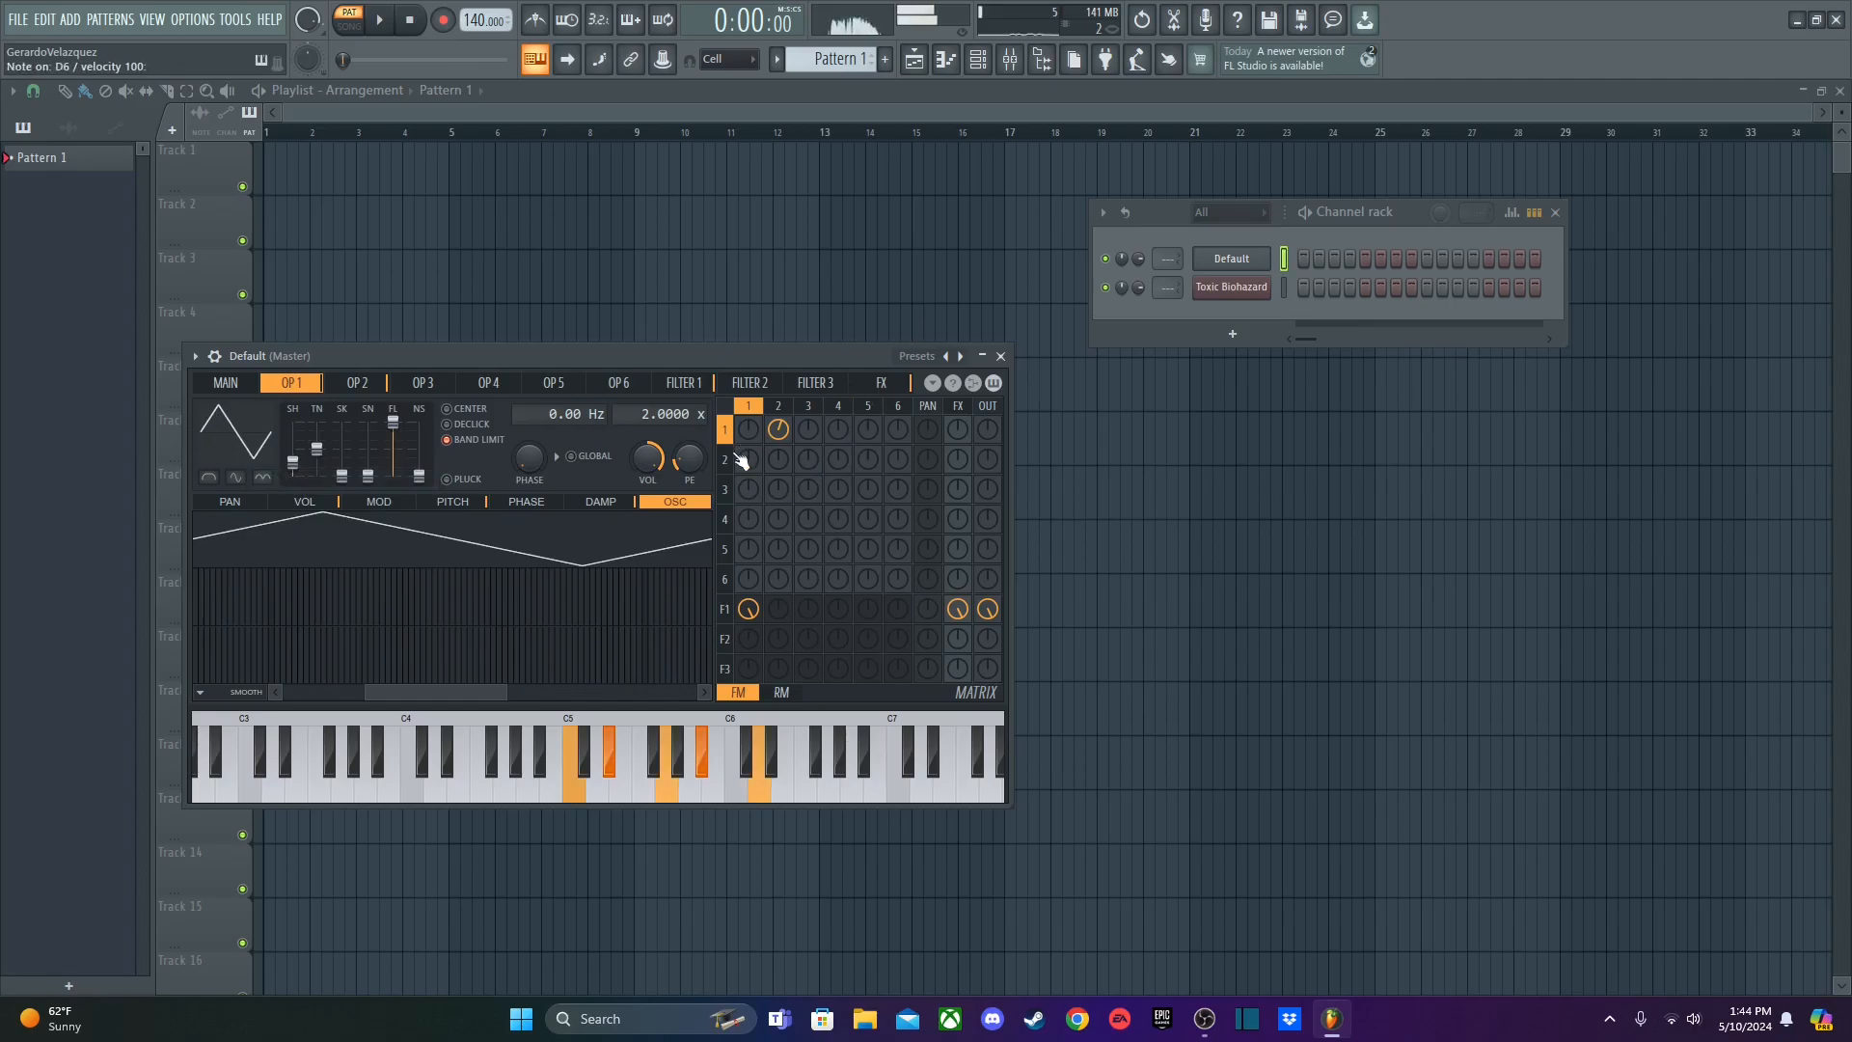
- Adjust operator 2's frequency modulation of operator 1 to about 13% while auditioning C5, D#5, G5, A#5, D6 chords
drag(779, 430, 779, 412)
key(b)
scroll(786, 433, down, 3)
key(z)
key(d)
key(b)
key(j)
key(period)
key(z)
key(z)
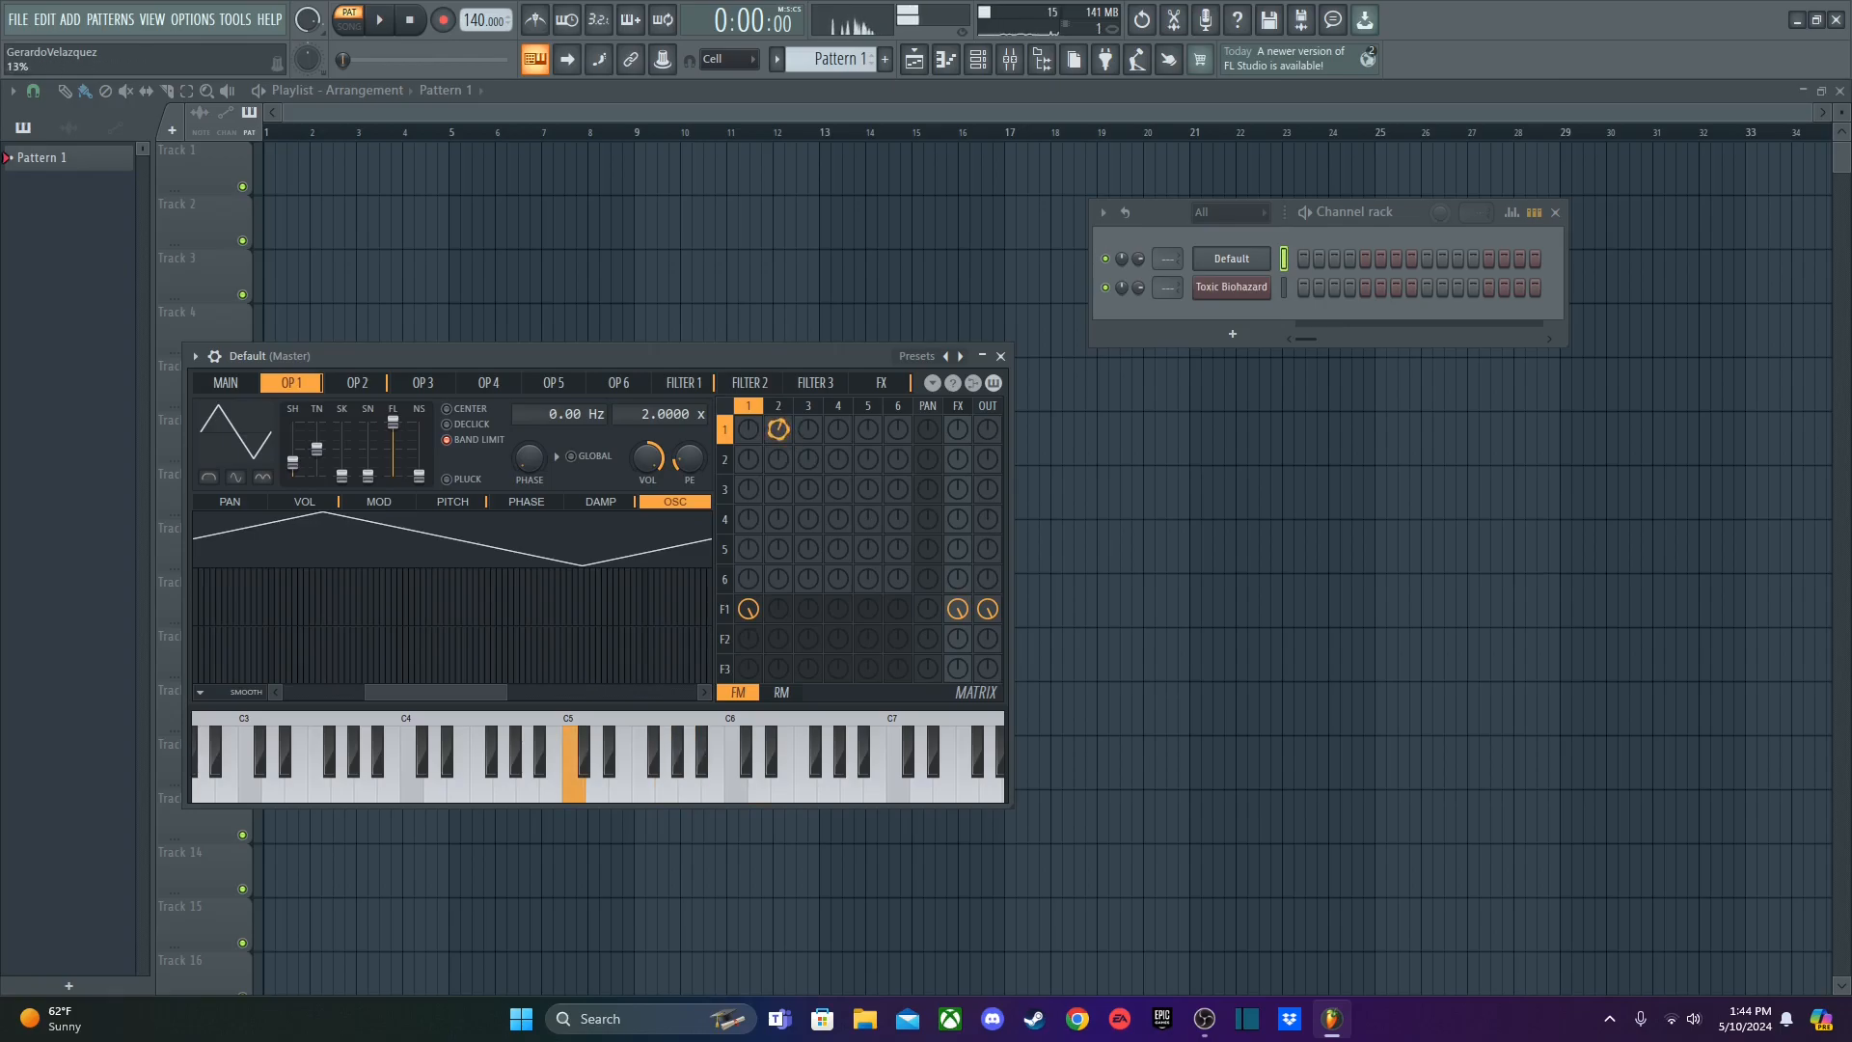
key(d)
key(b)
key(j)
key(period)
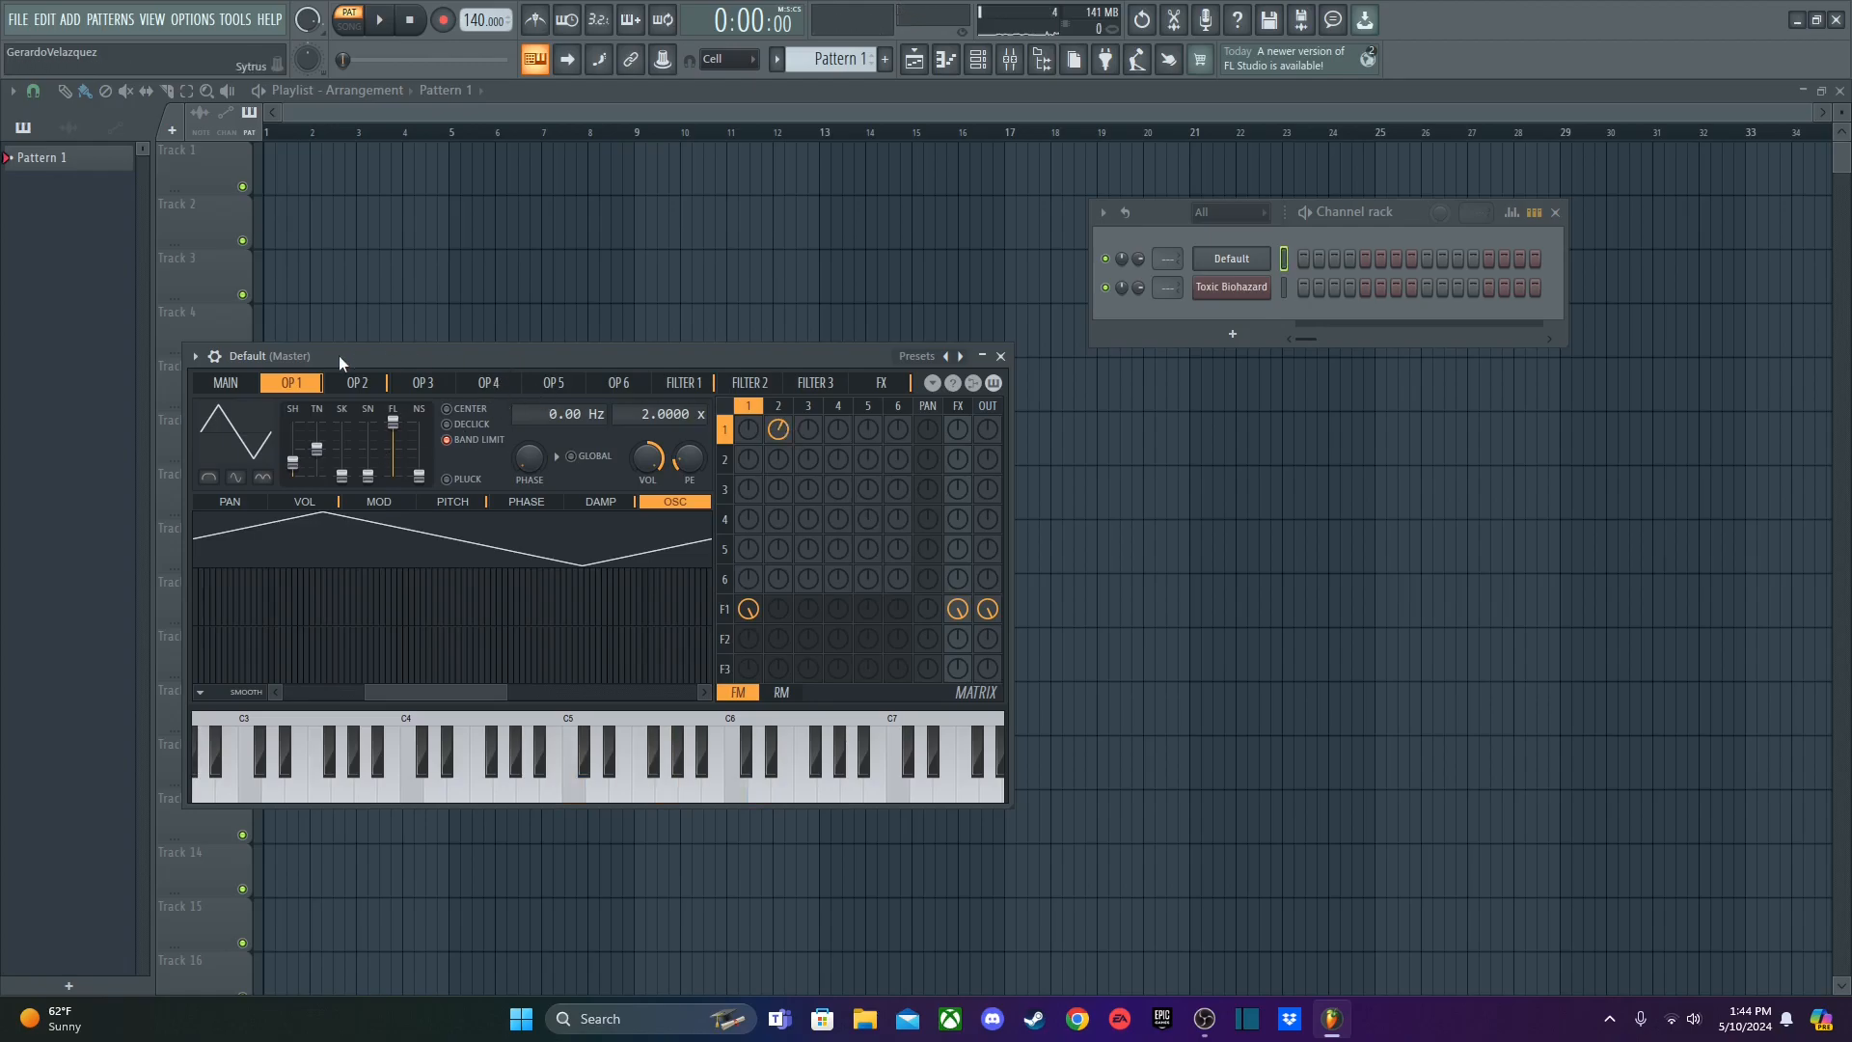
- Change operator 2's waveform to a triangle and audition a C5, D#5, G5, A#5, D6 chord
click(353, 382)
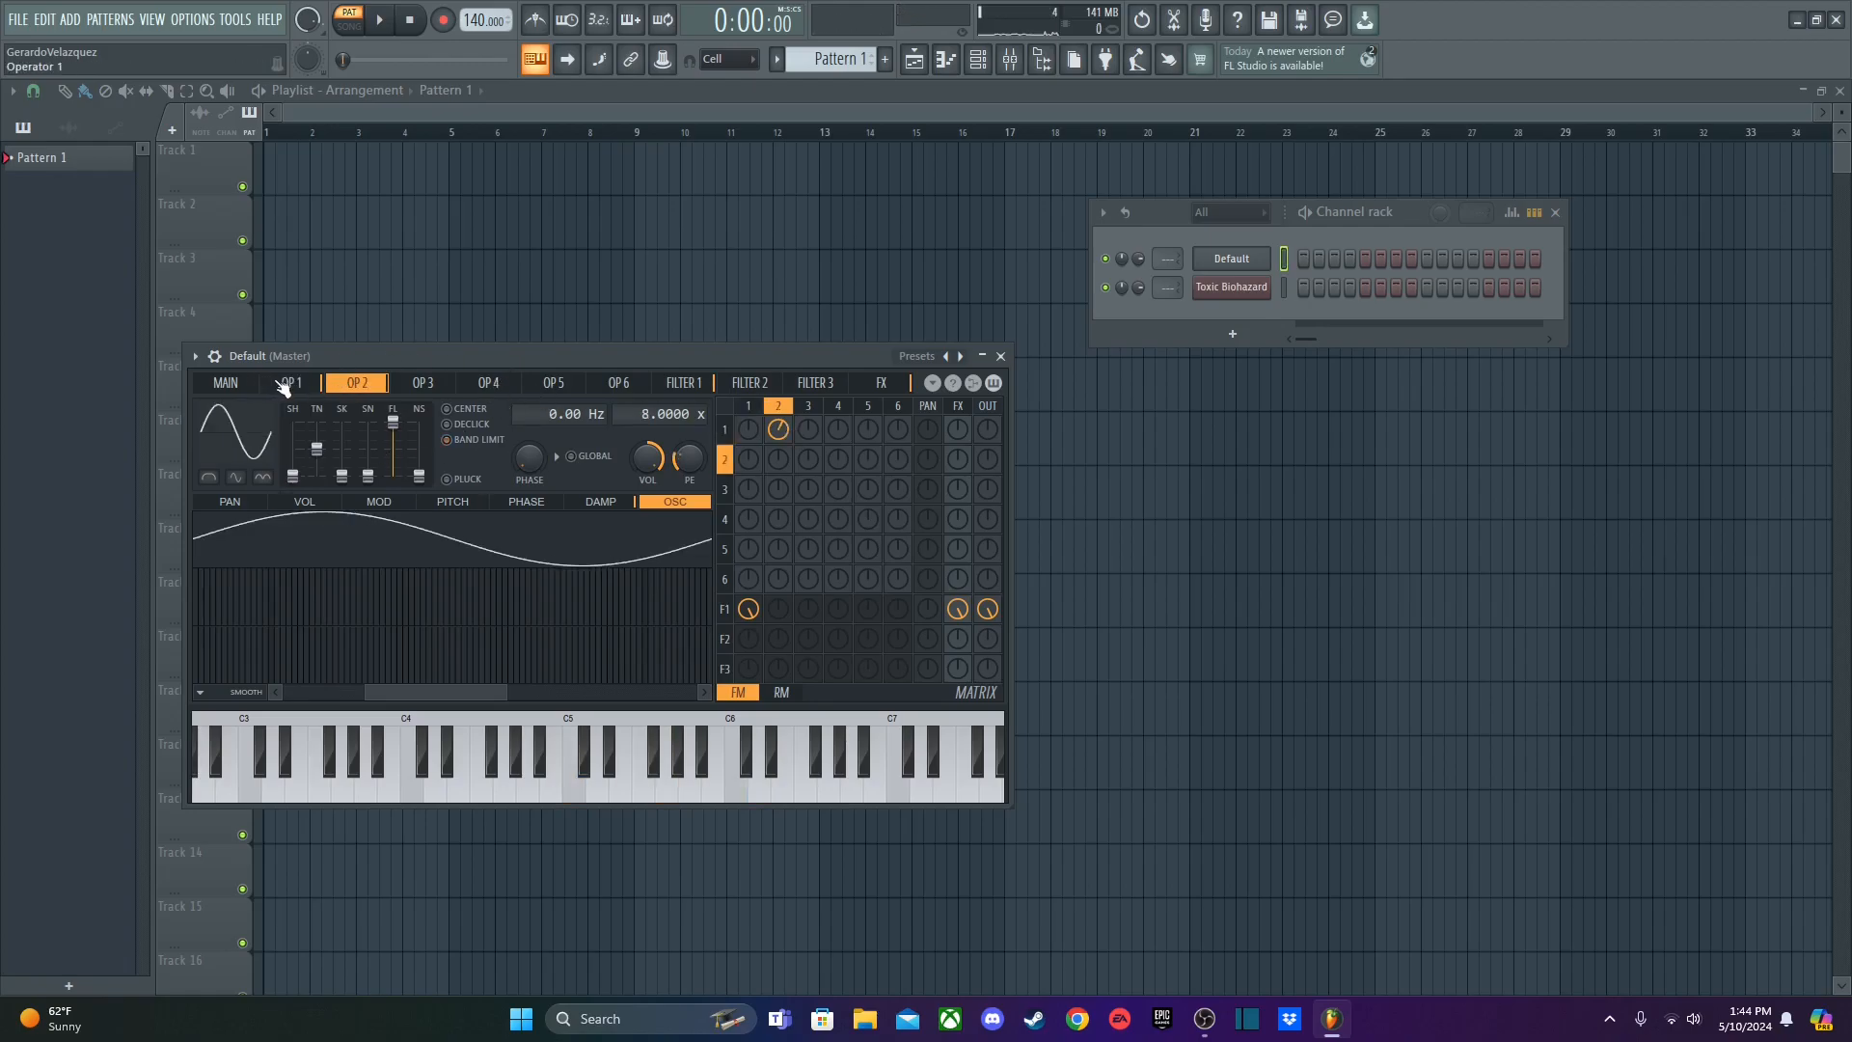
click(289, 384)
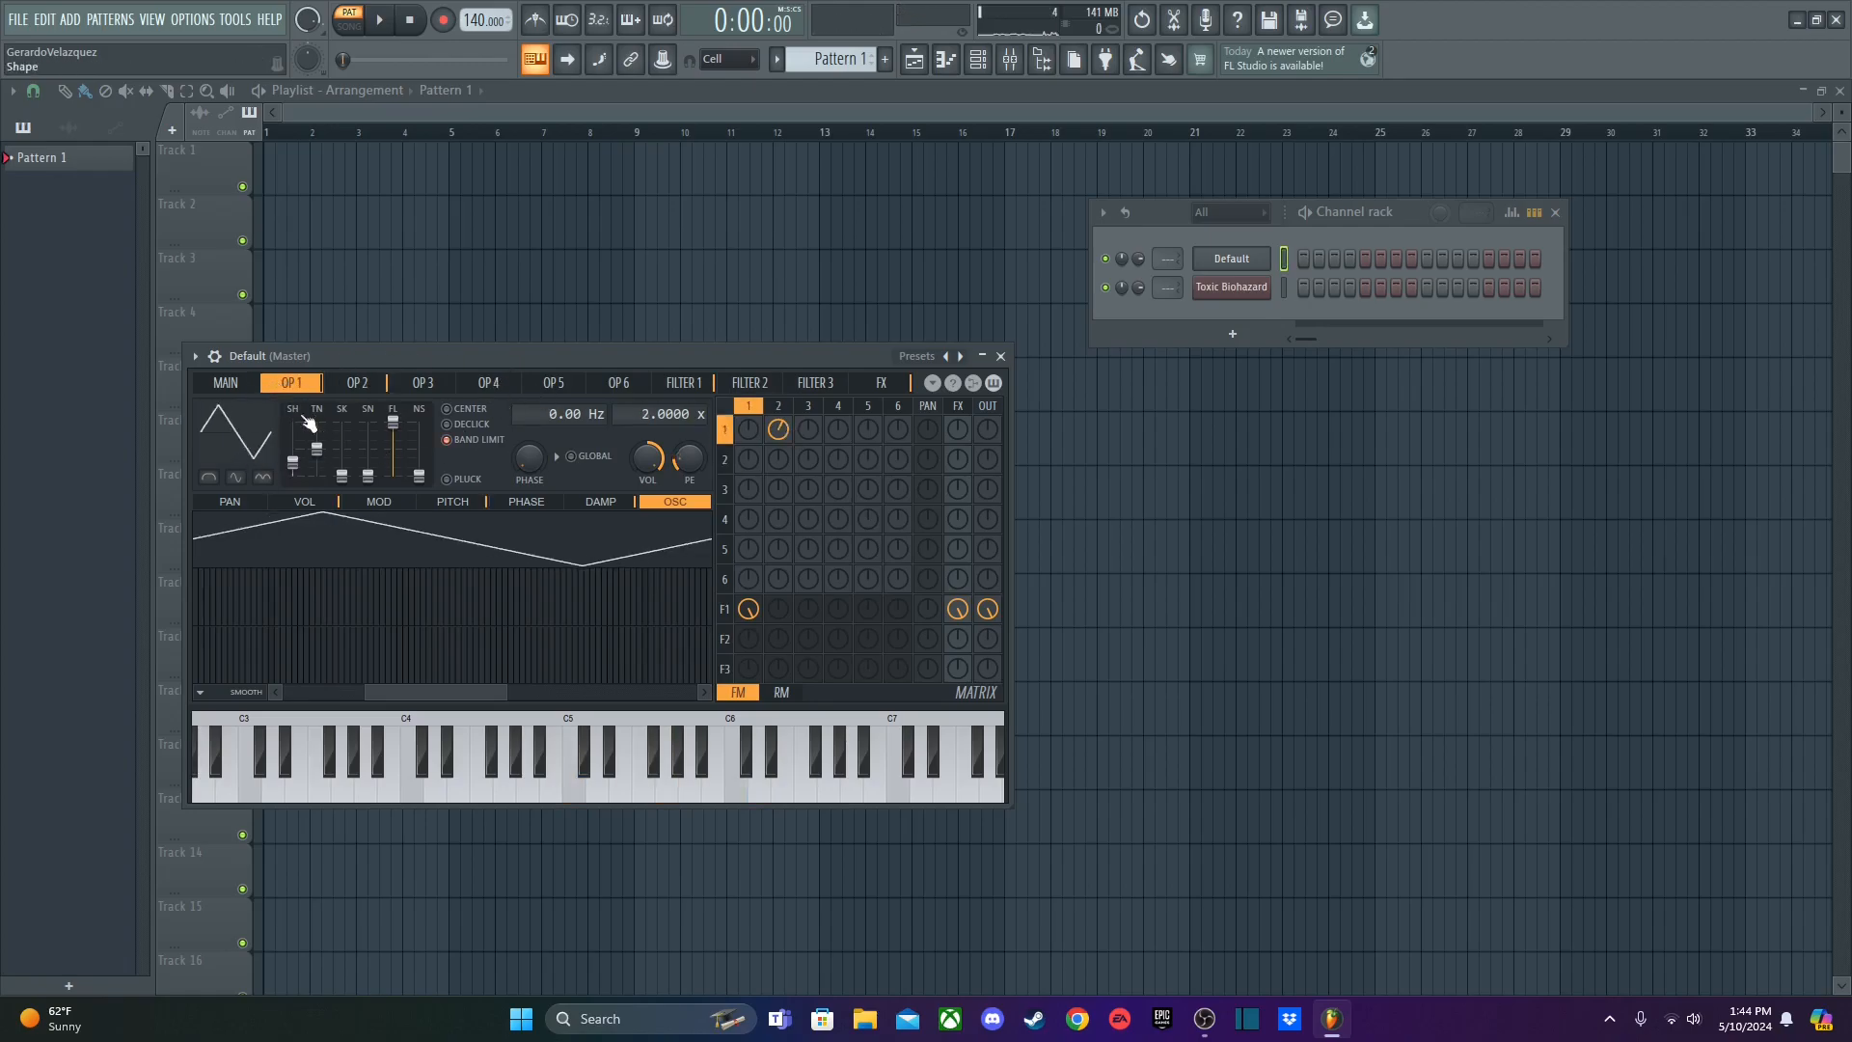
click(357, 383)
click(241, 435)
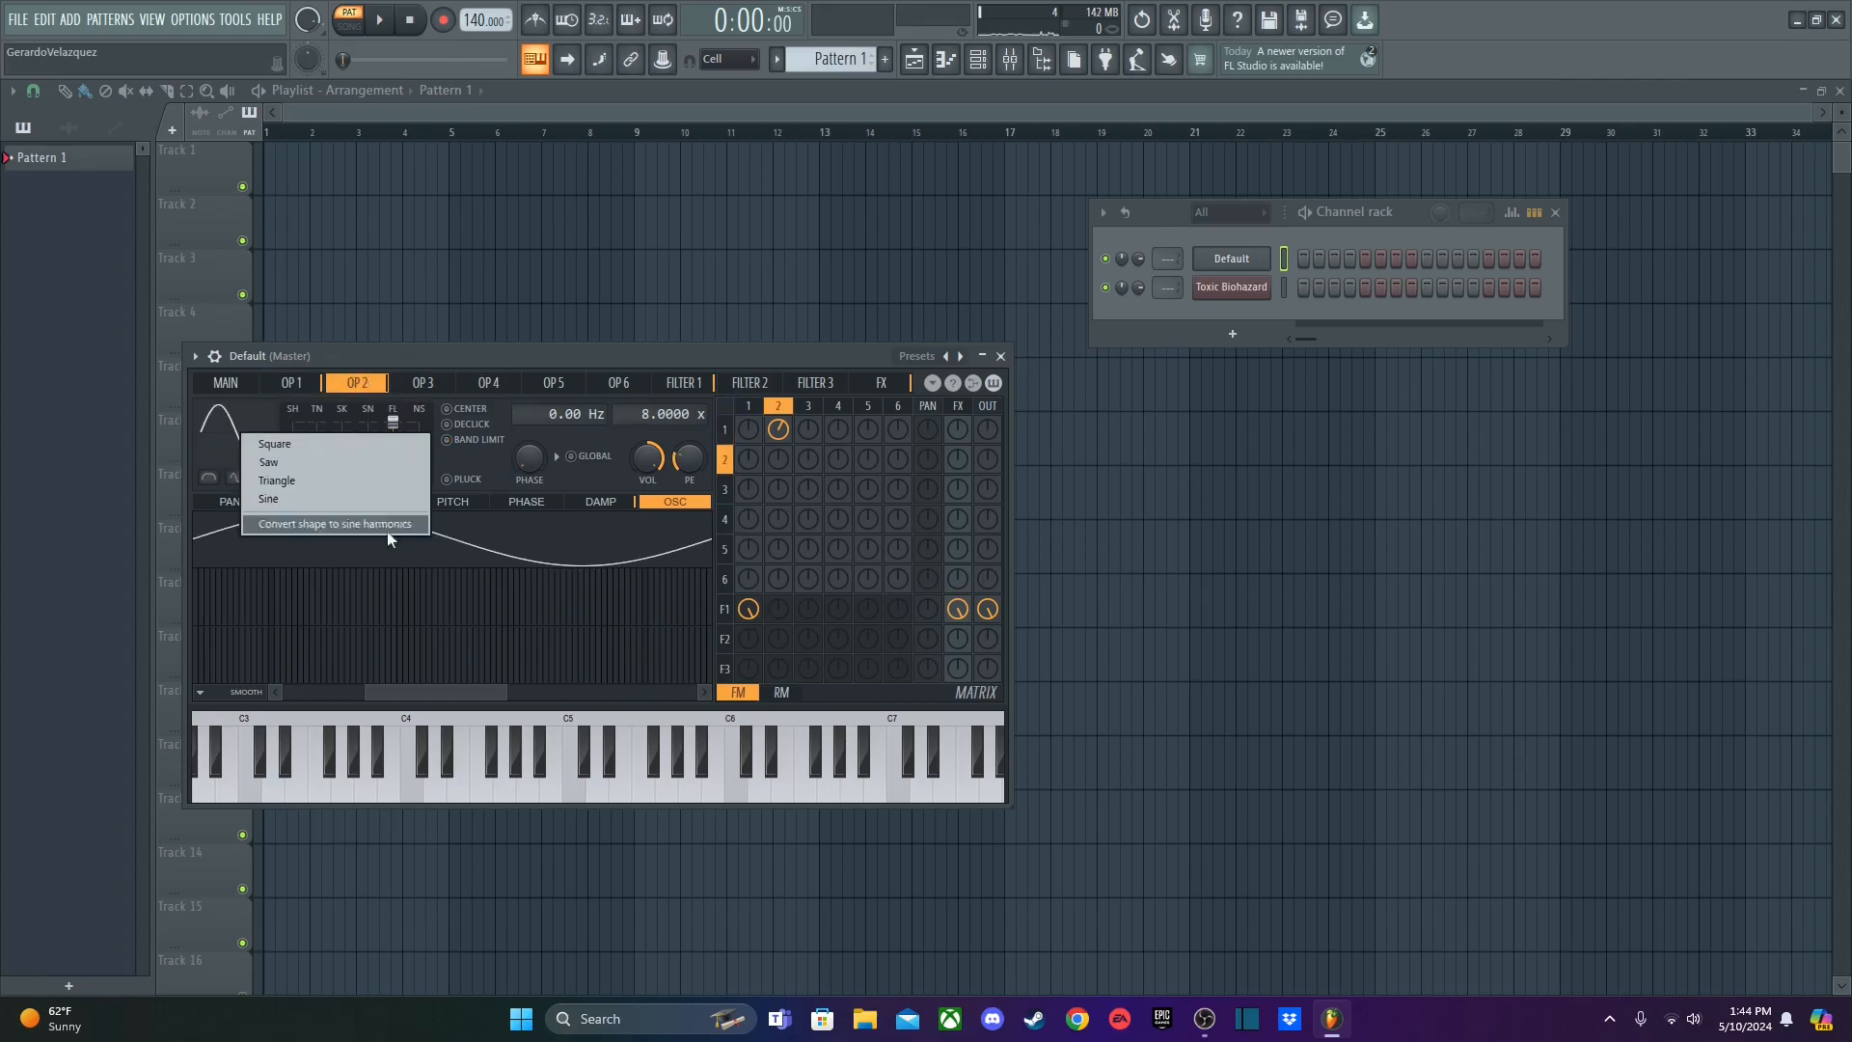
click(272, 481)
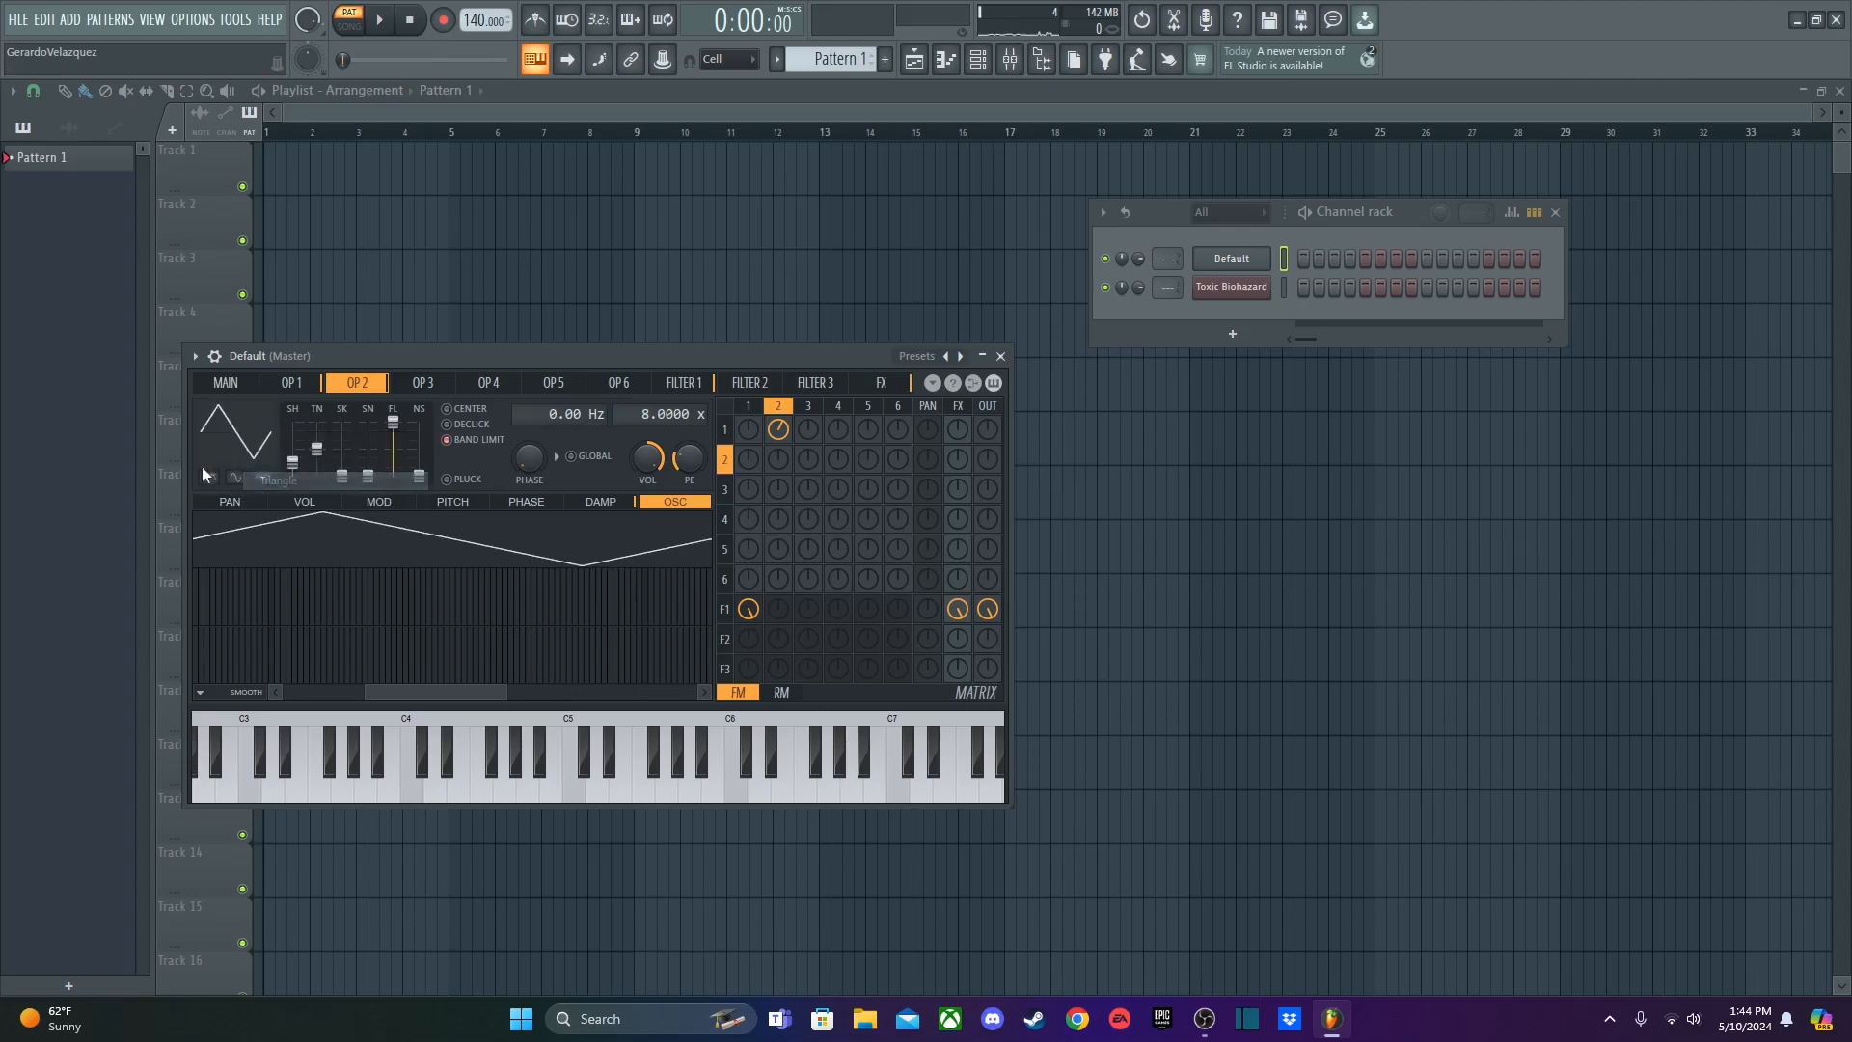
key(z)
key(d)
key(b)
key(j)
key(w)
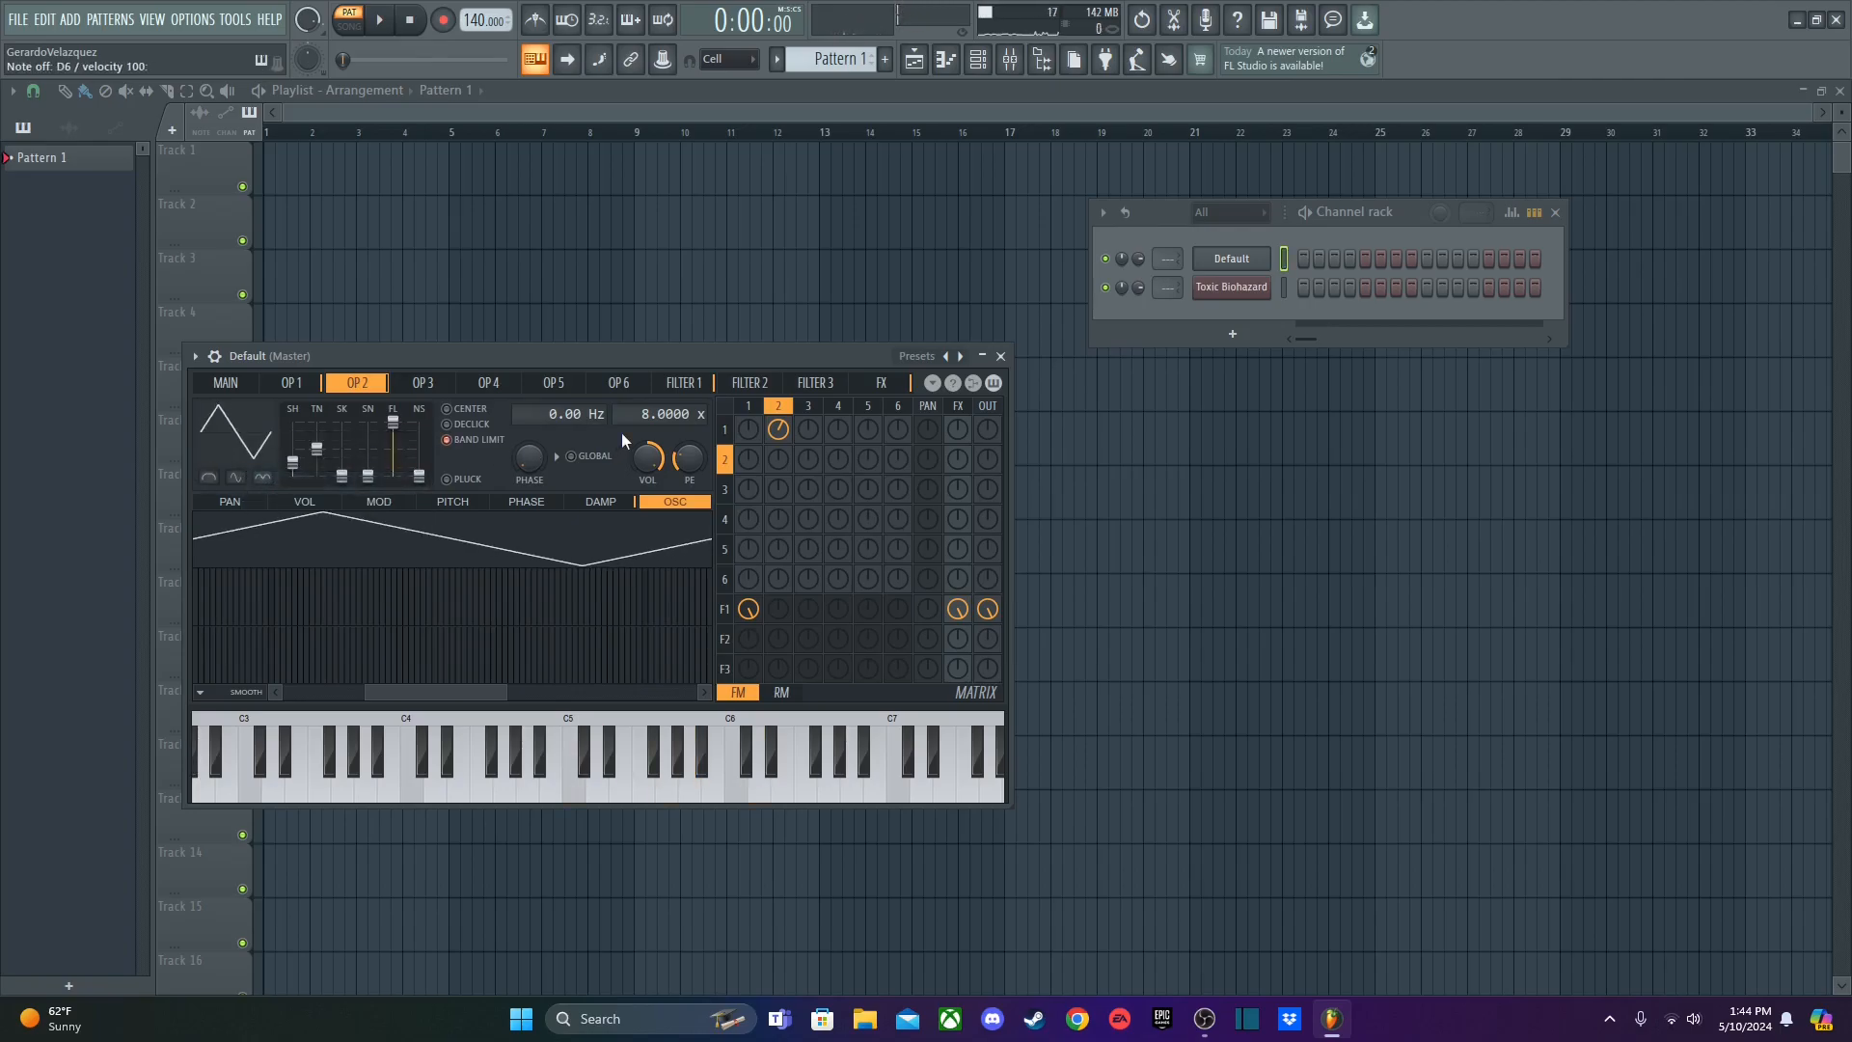
- Show the volume envelope of Sytrus operator 1
click(226, 383)
click(290, 383)
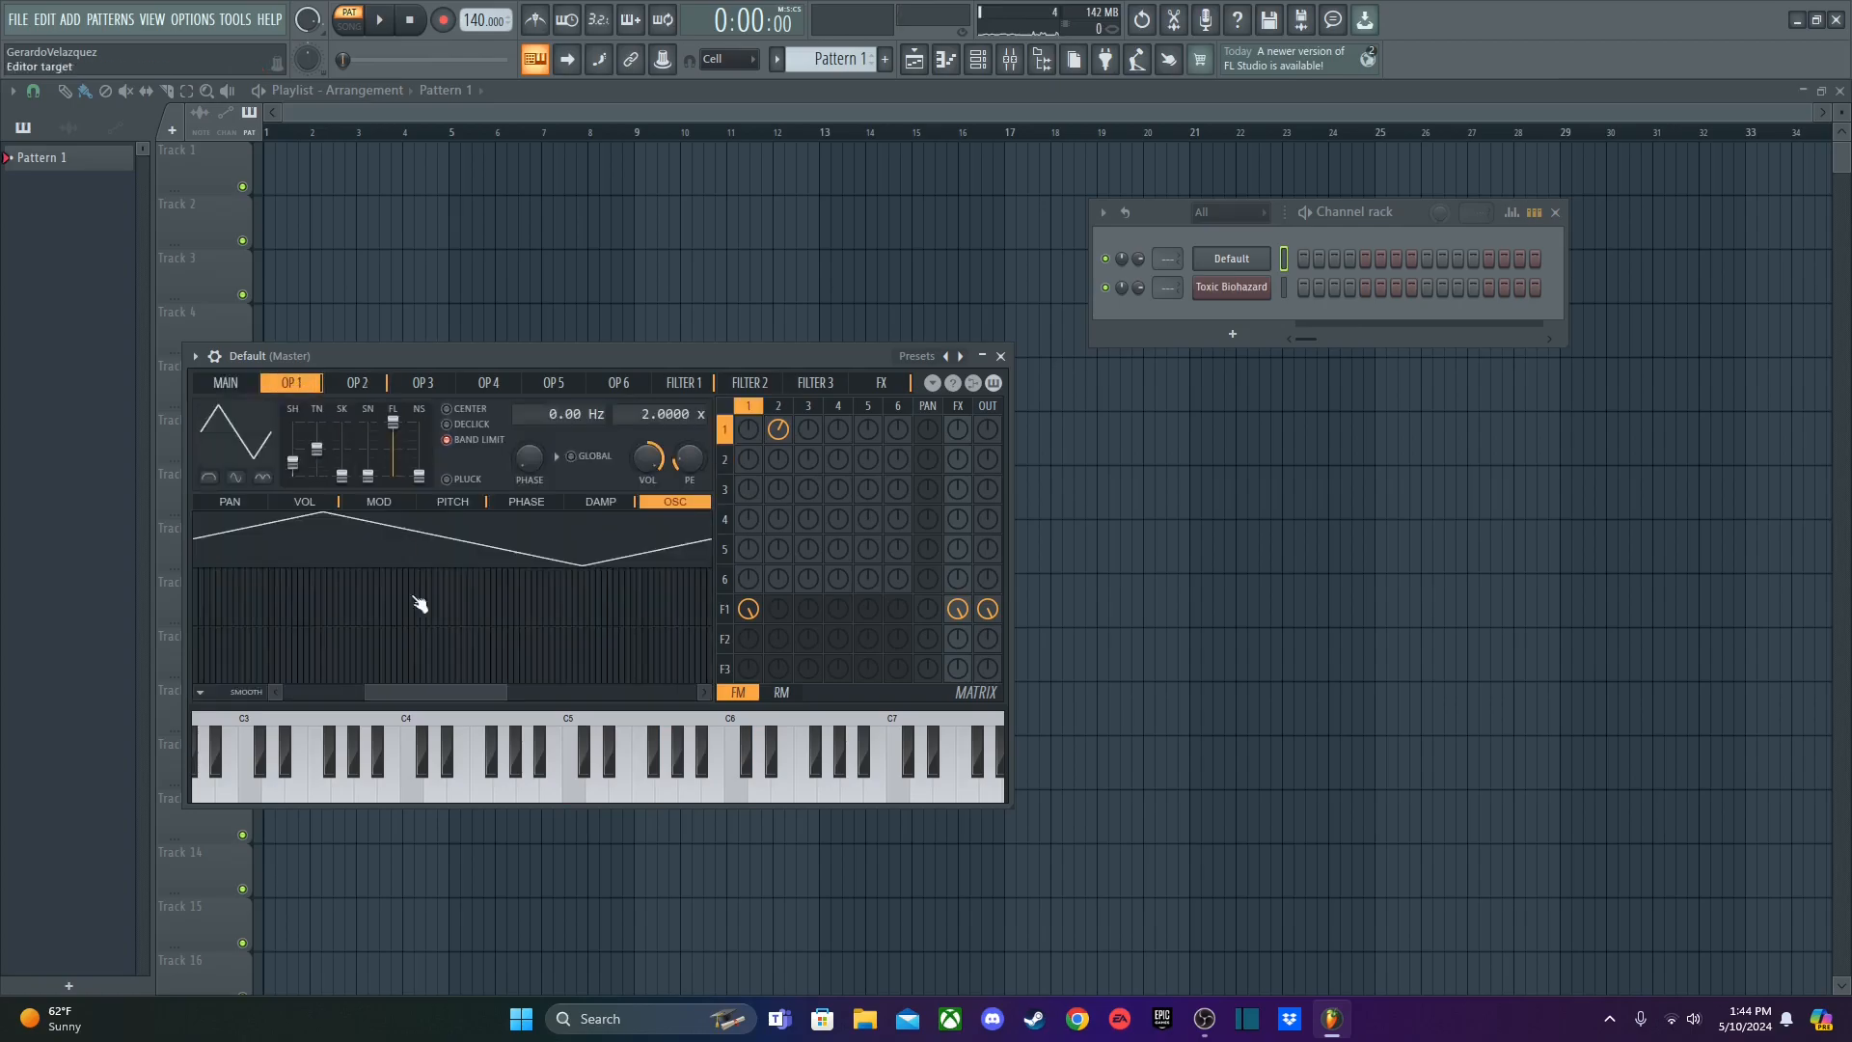
click(323, 502)
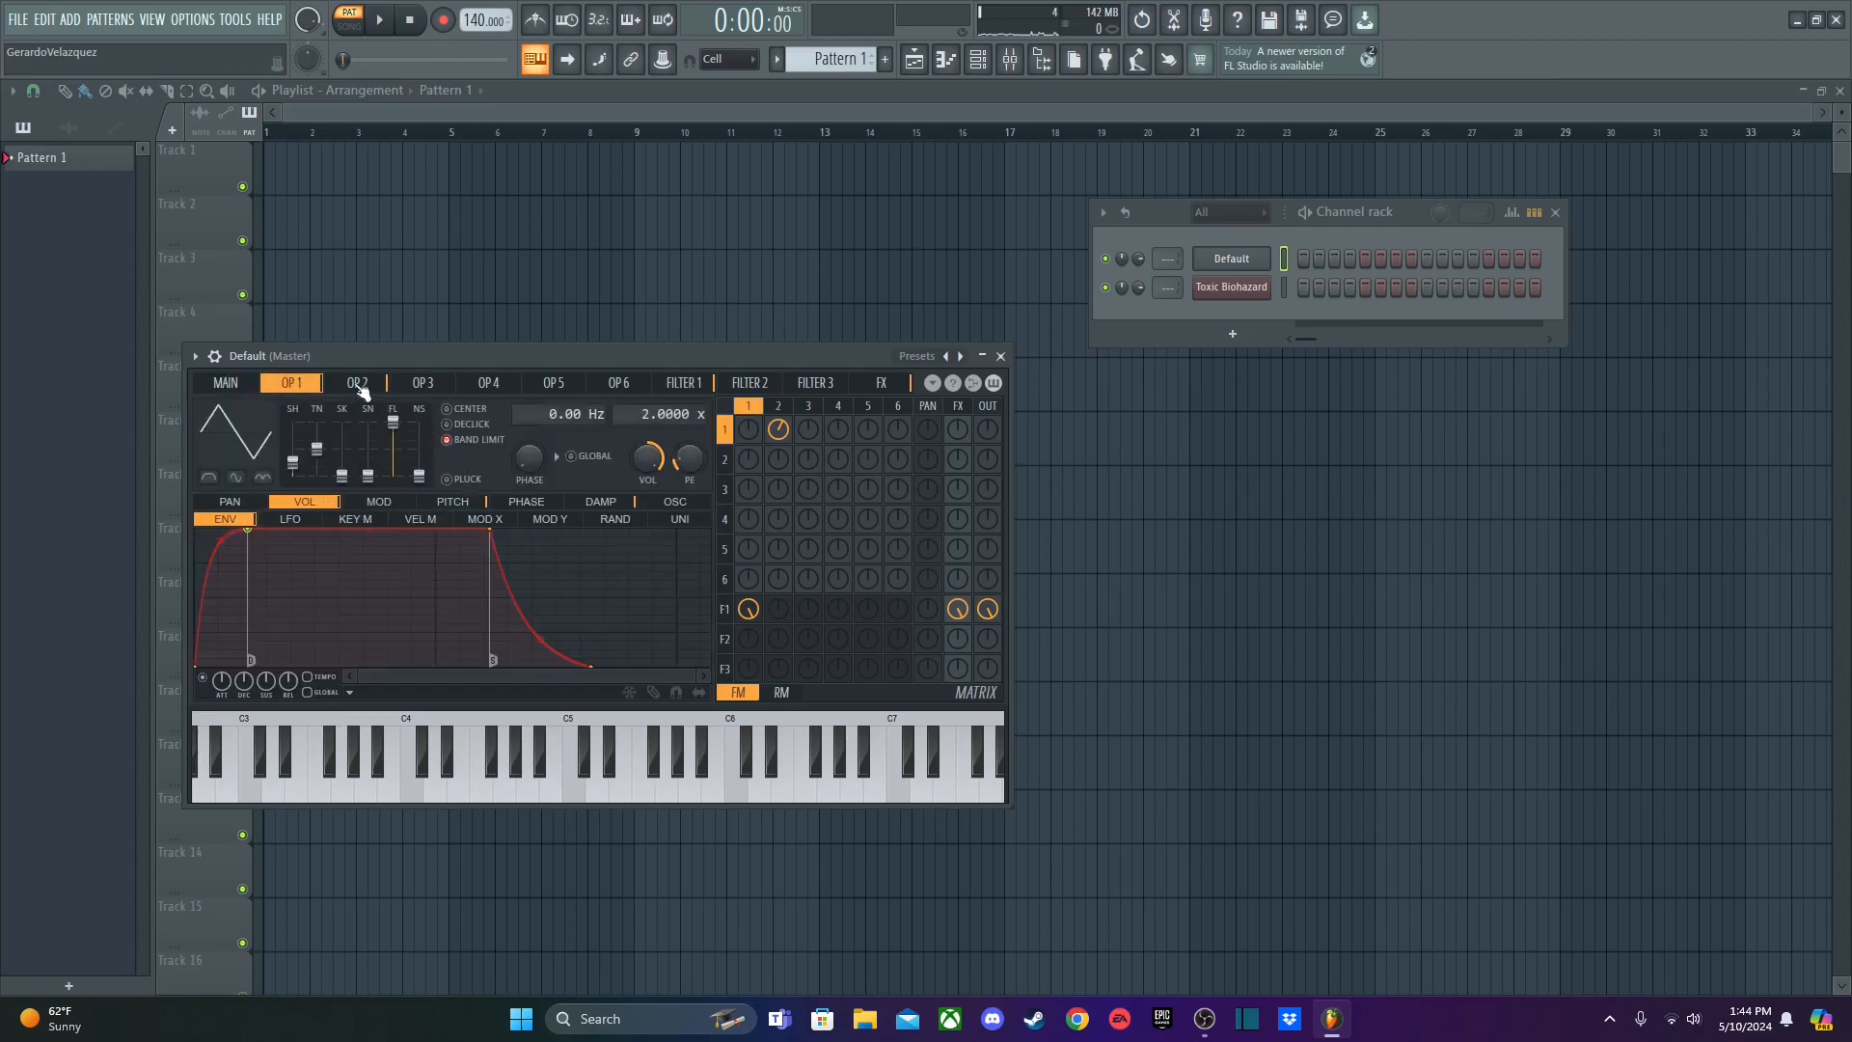
- Switch to the Toxic Biohazard channel and set its polyphony to 32 voices
click(1248, 293)
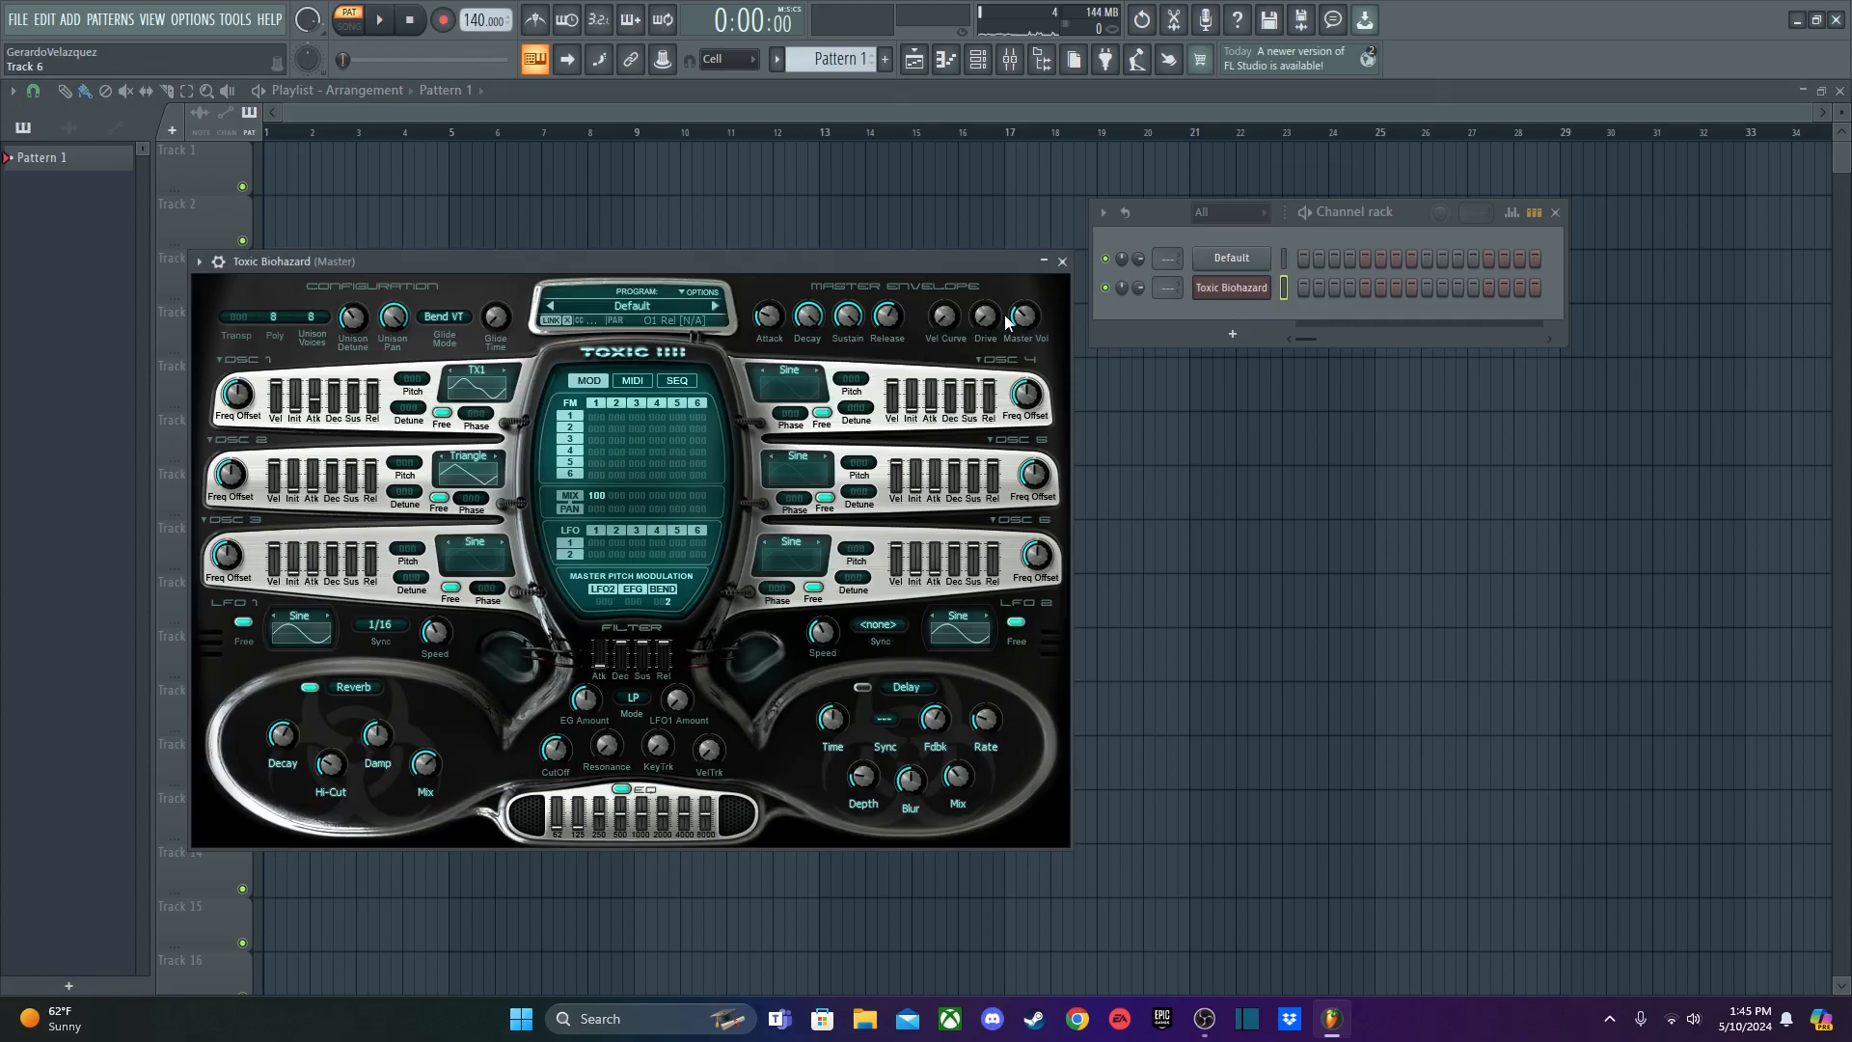
click(275, 318)
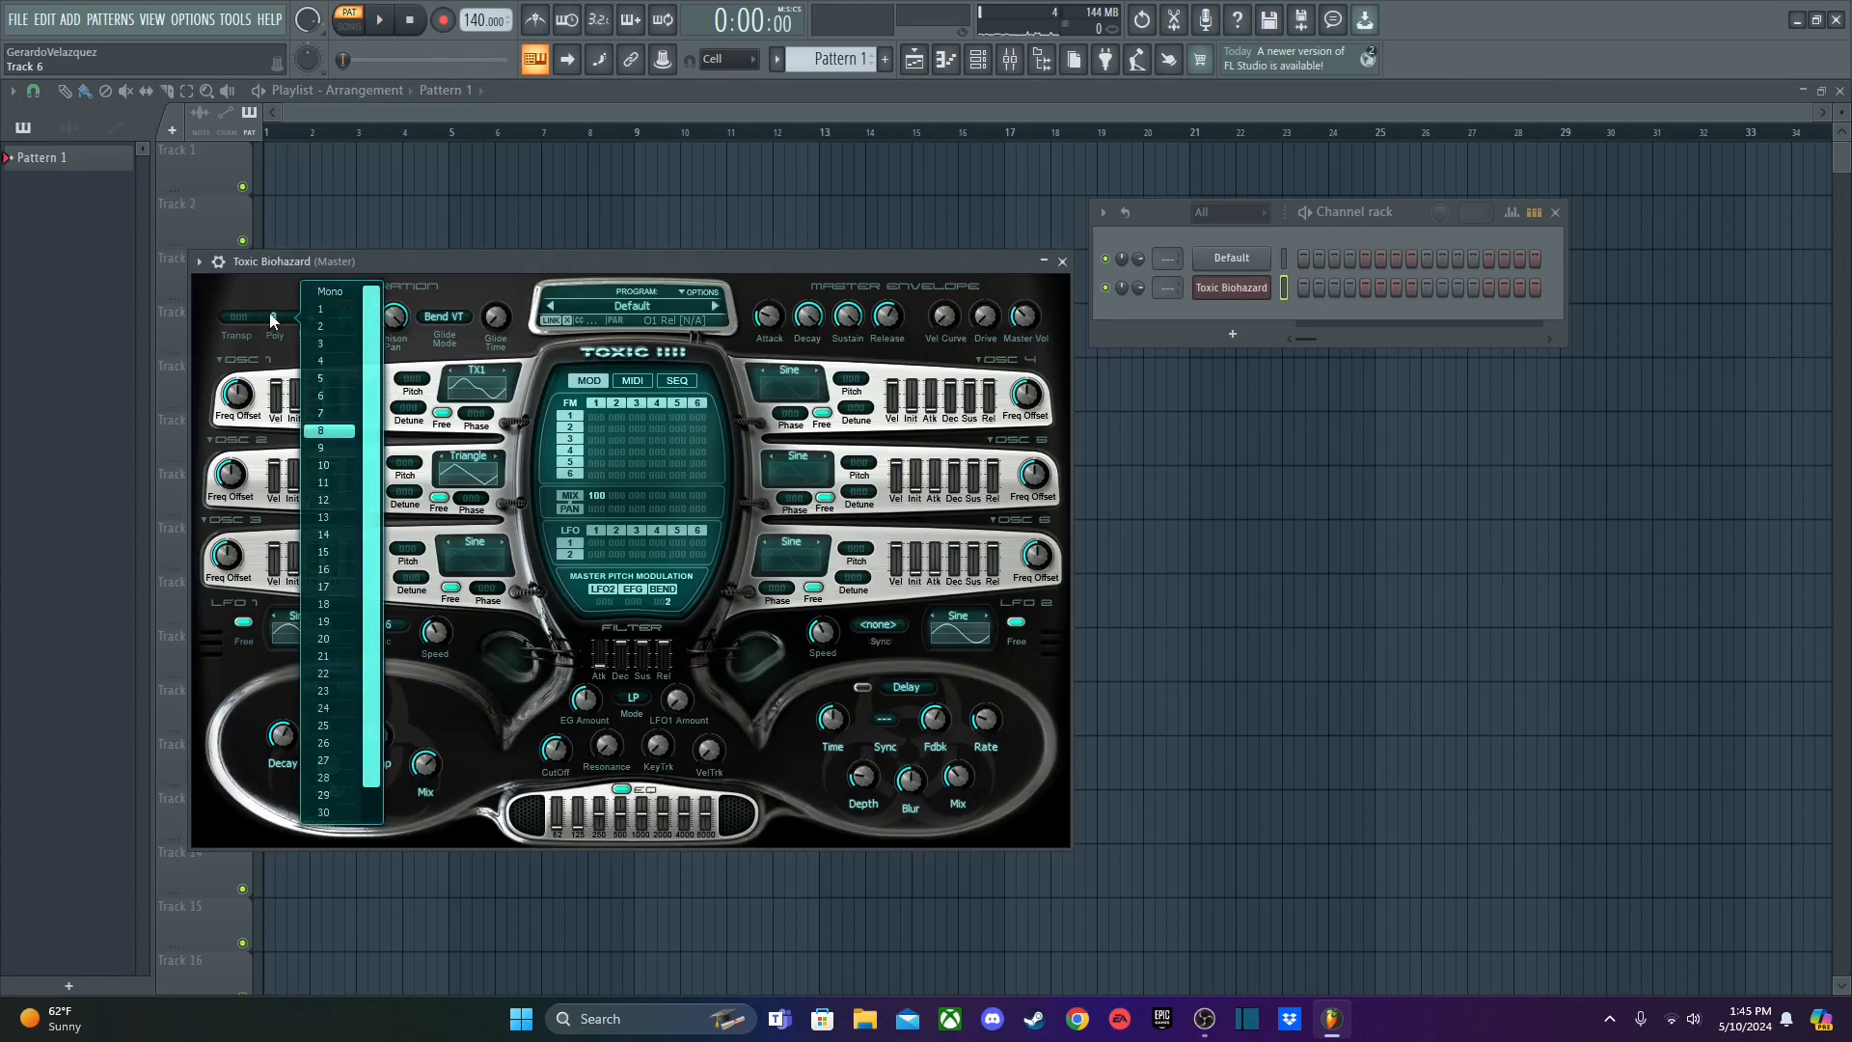
drag(377, 610, 367, 878)
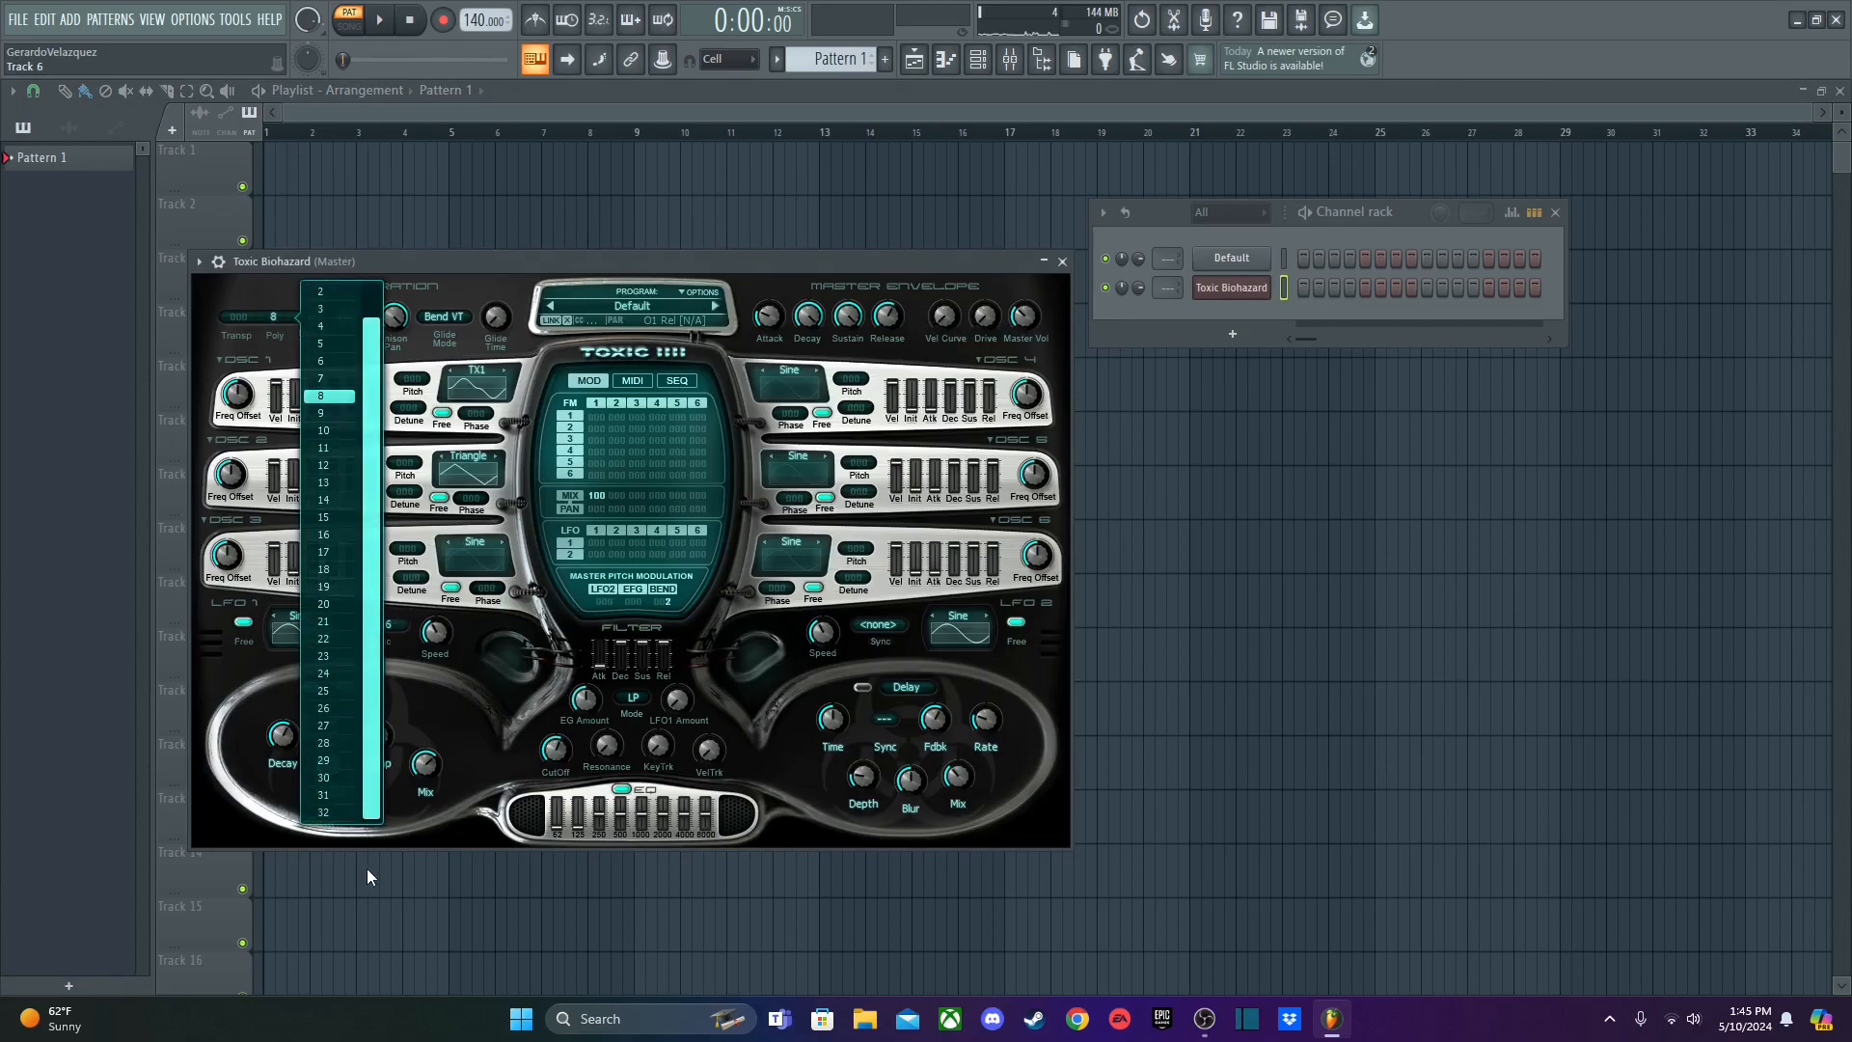
click(342, 817)
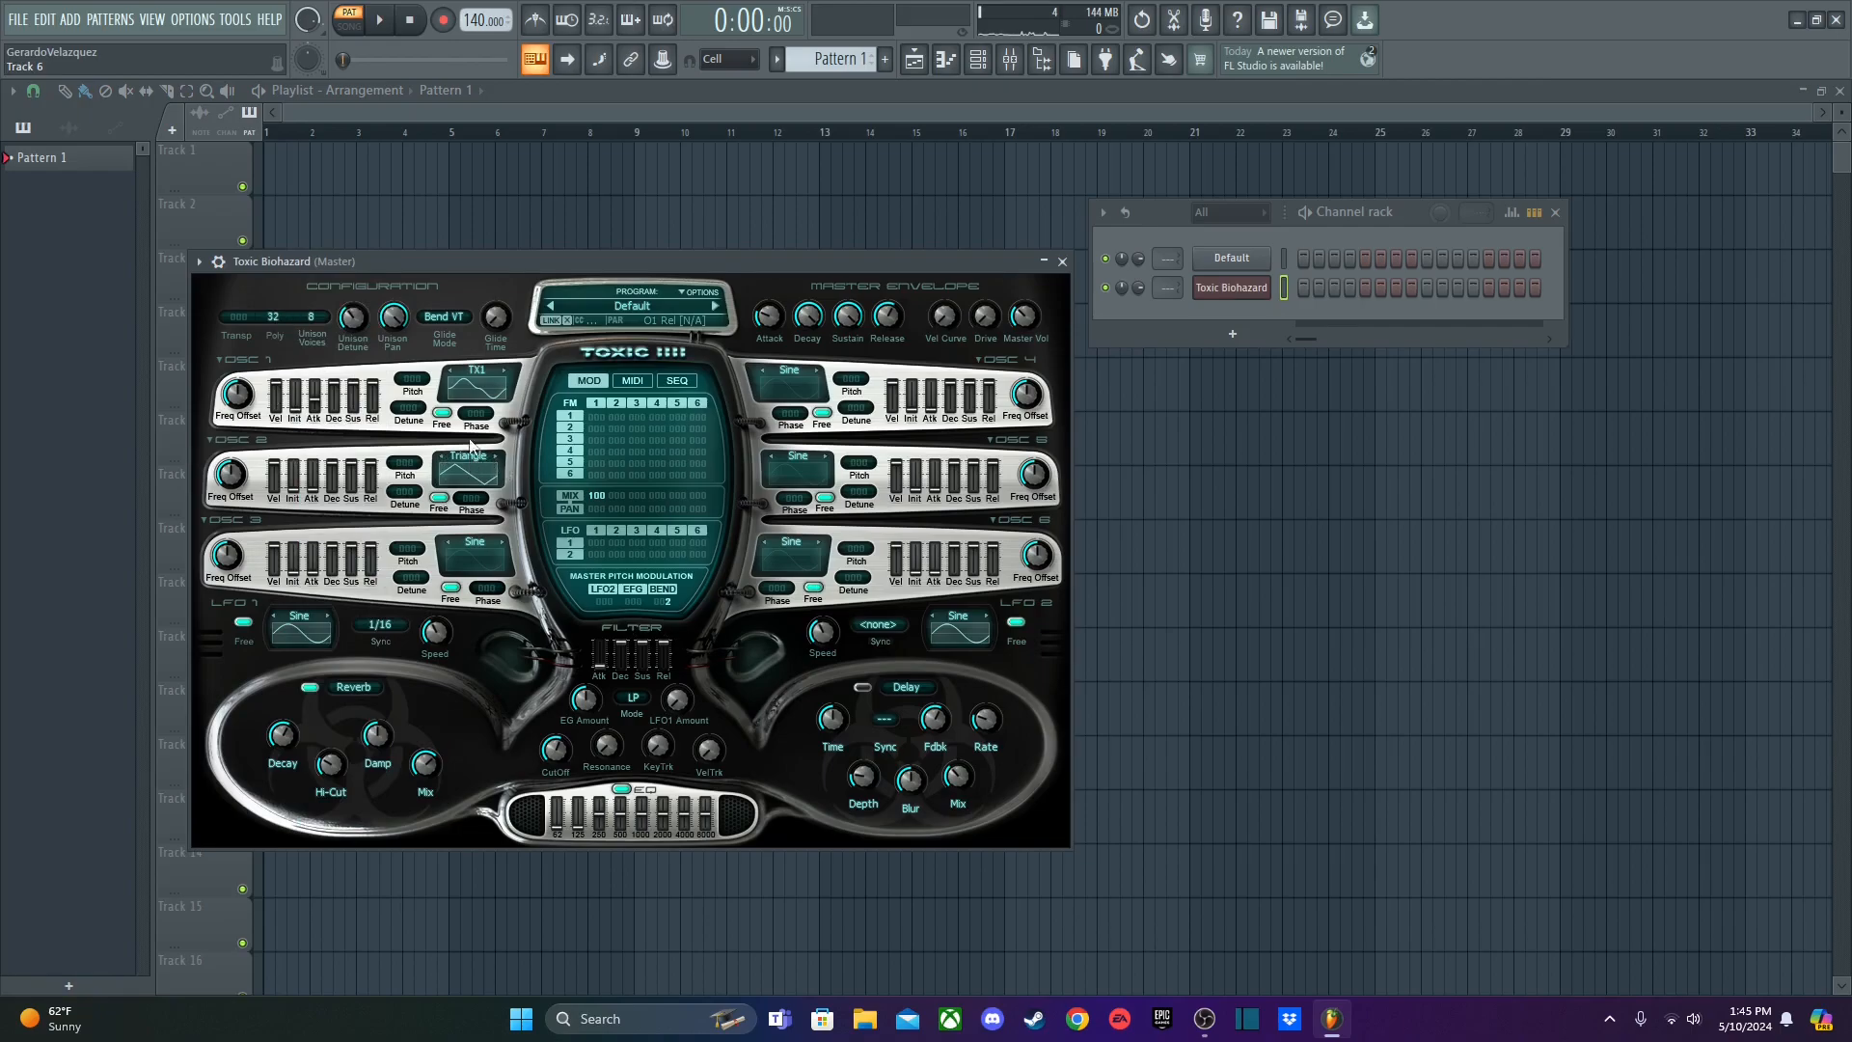
- Examine the waveform choices available for oscillators 1 and 2 in Toxic Biohazard
click(473, 377)
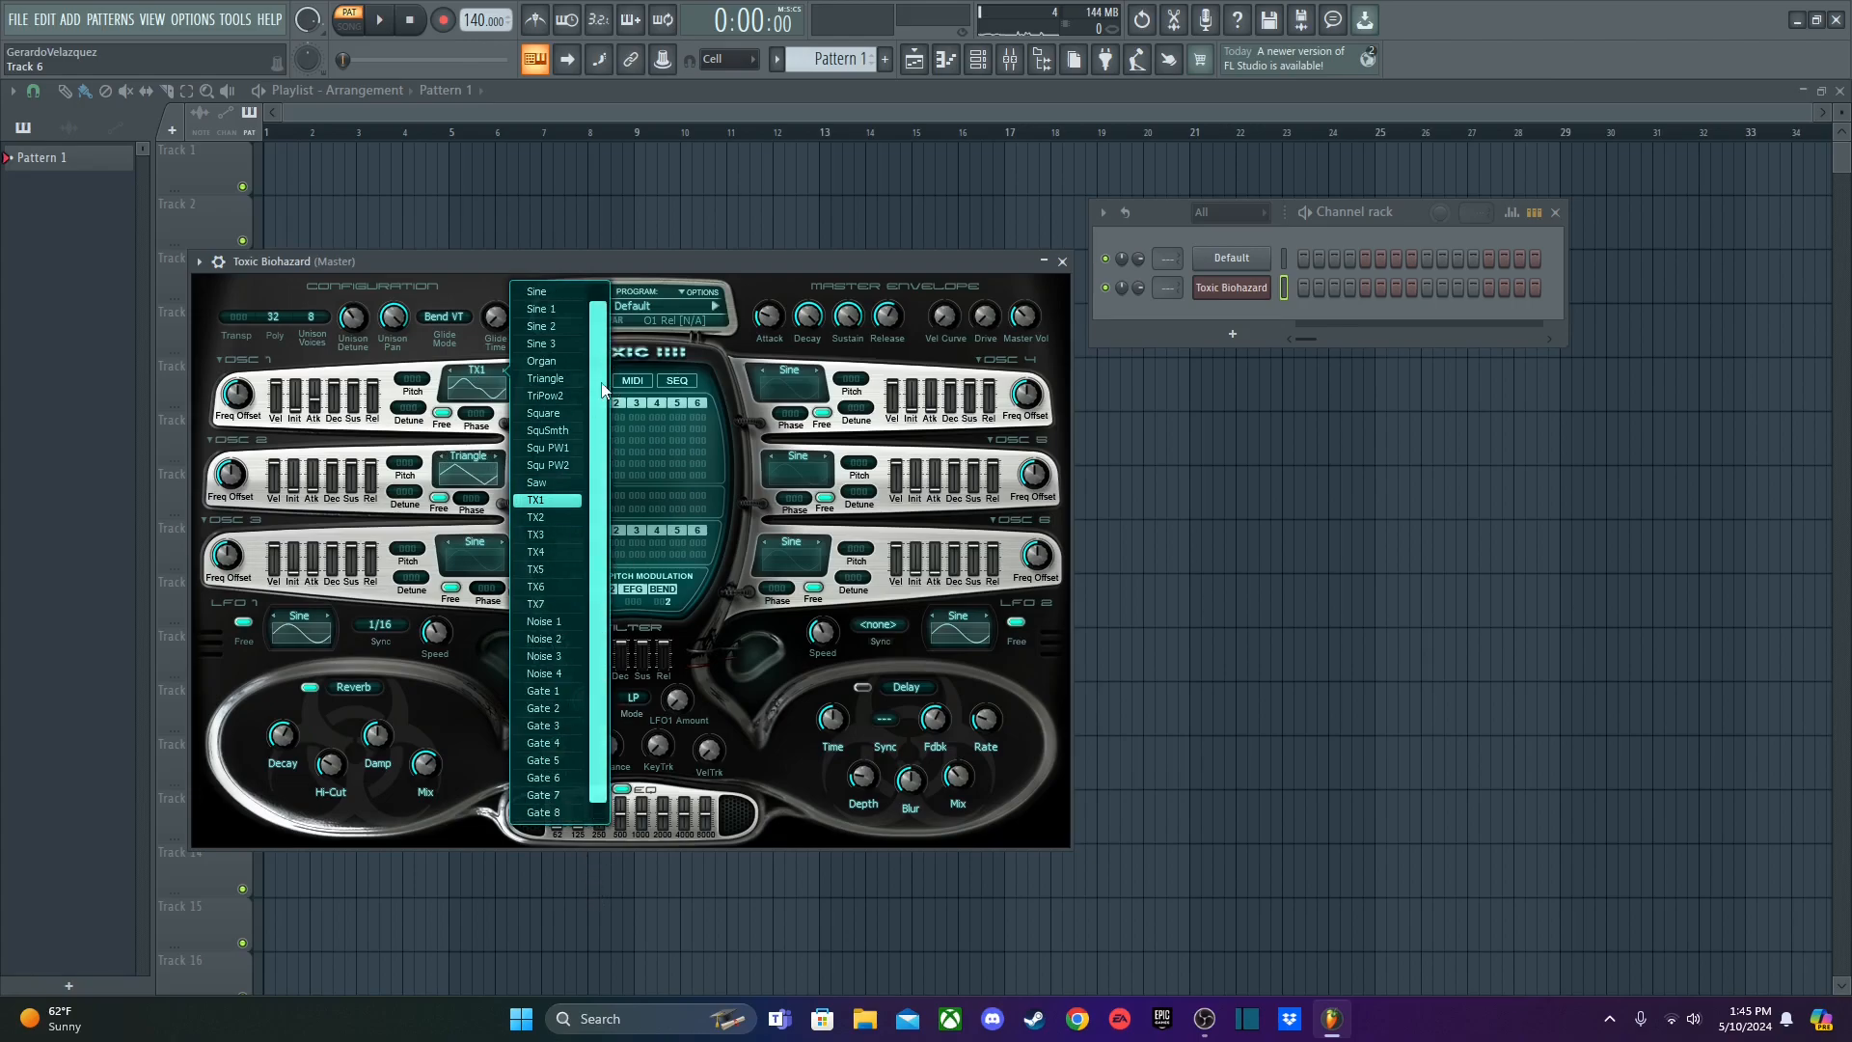
click(474, 363)
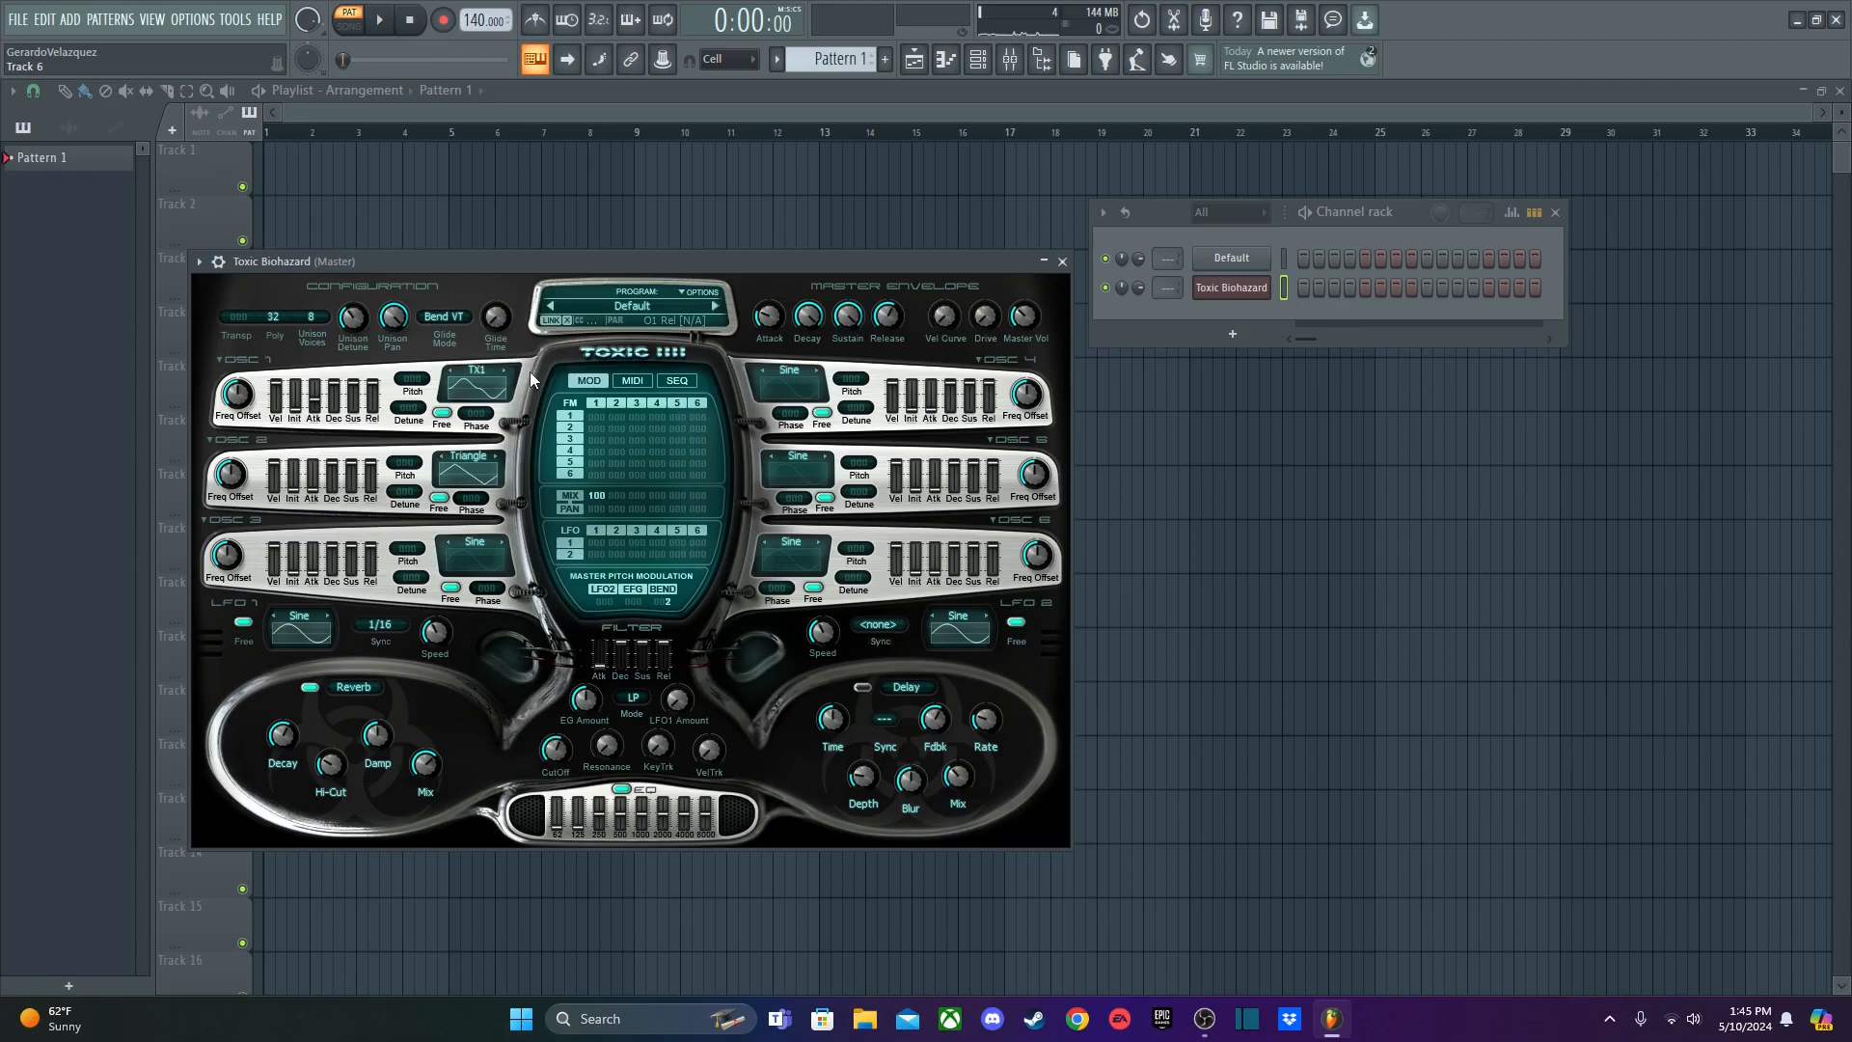
click(476, 382)
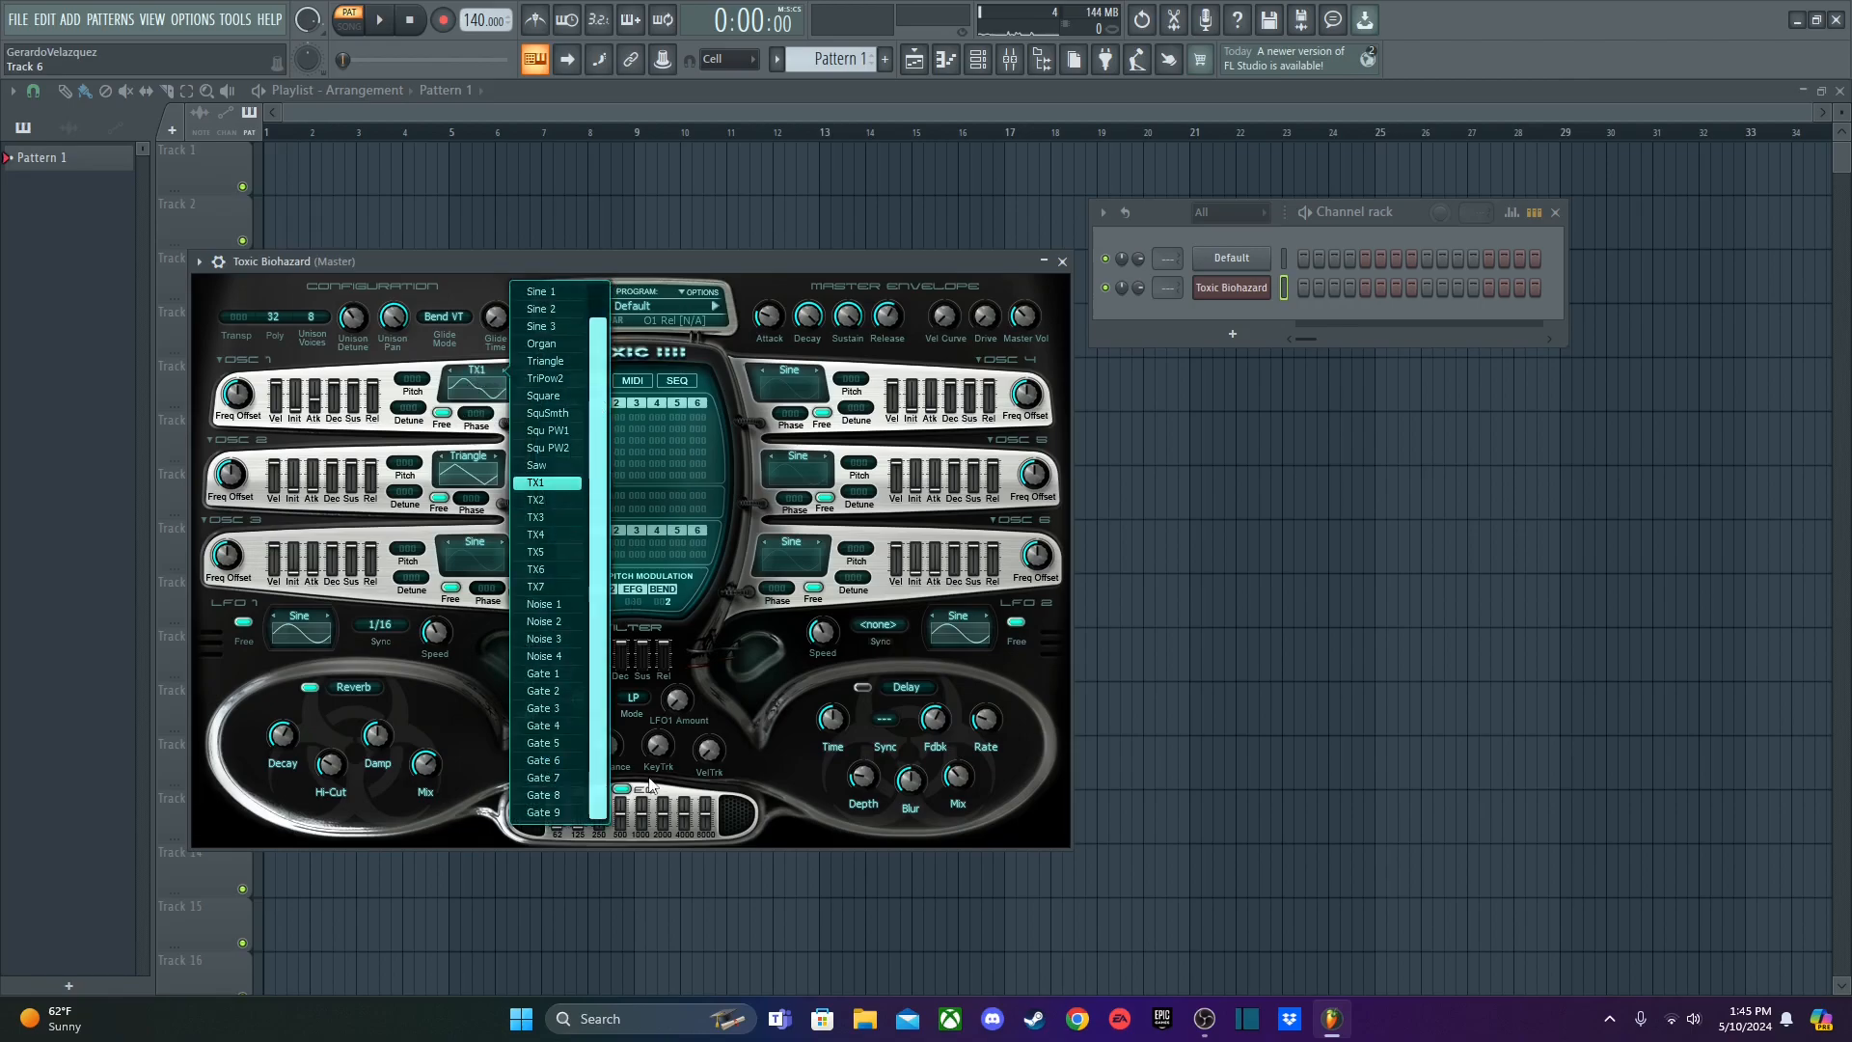
click(468, 376)
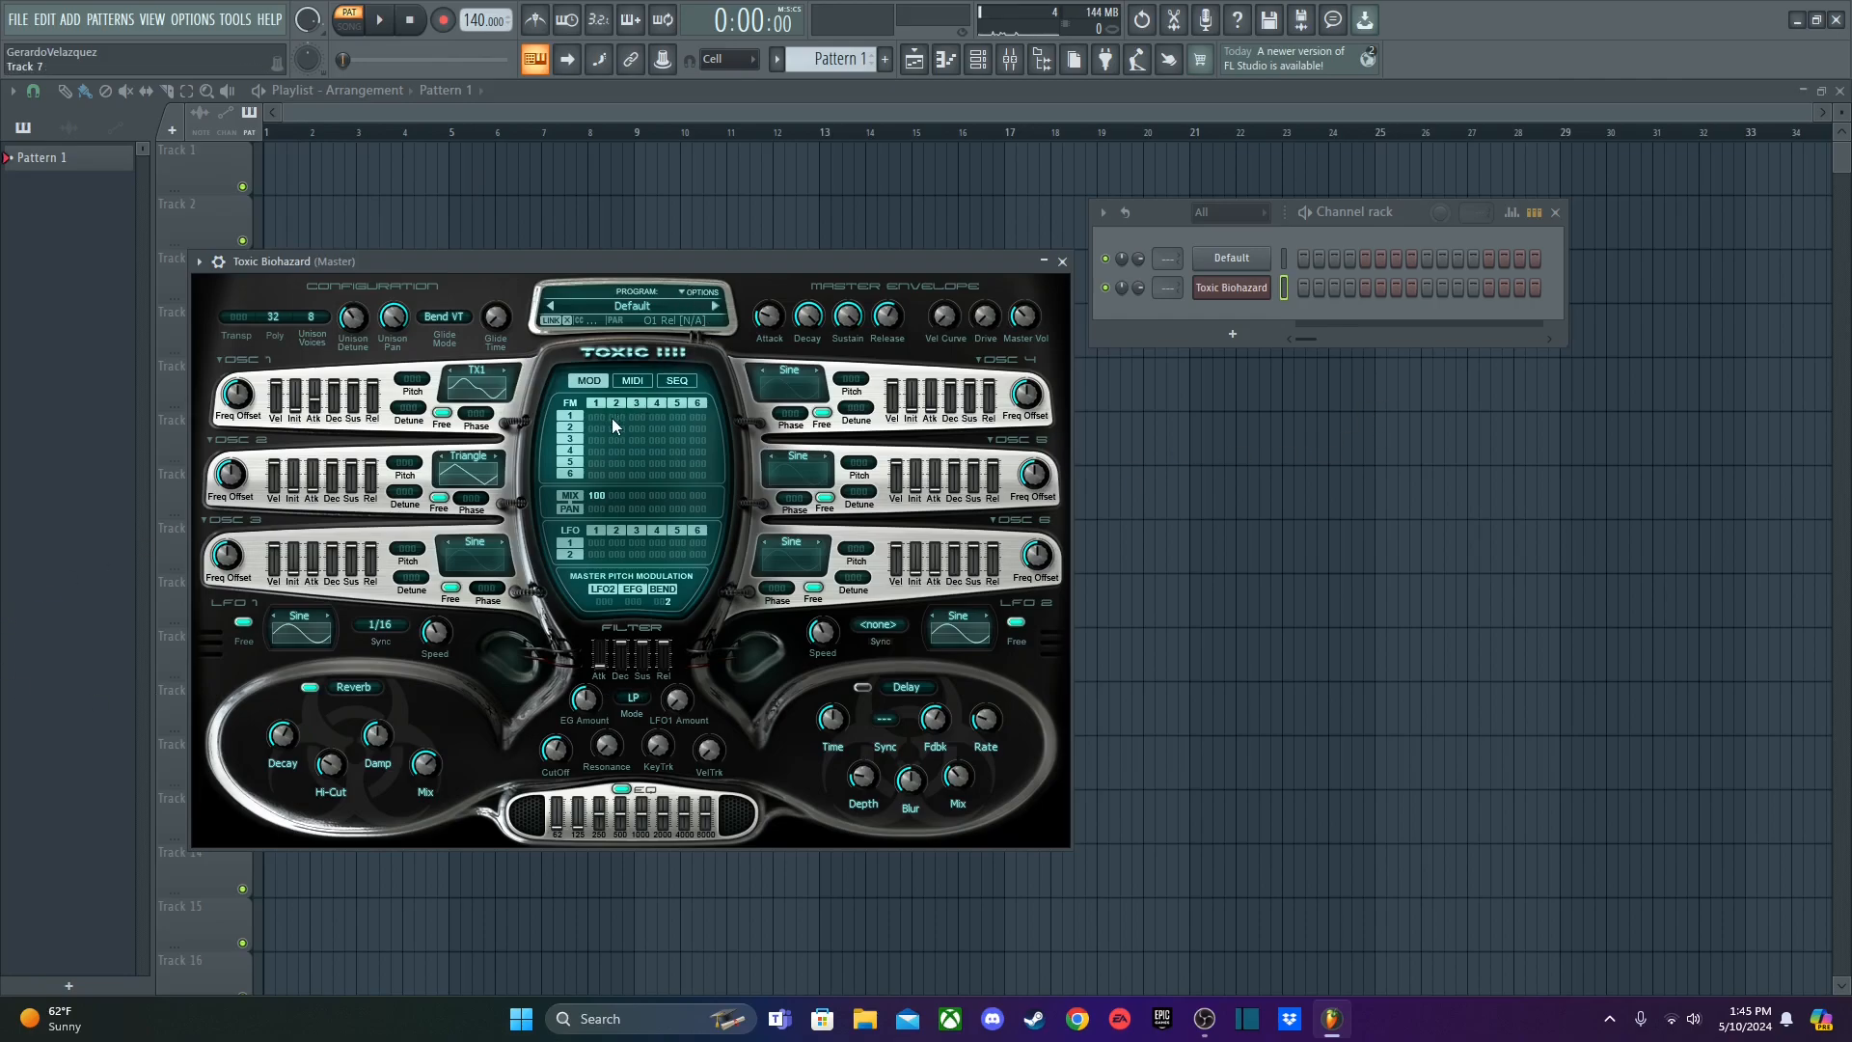
drag(618, 425, 618, 410)
click(476, 479)
click(478, 455)
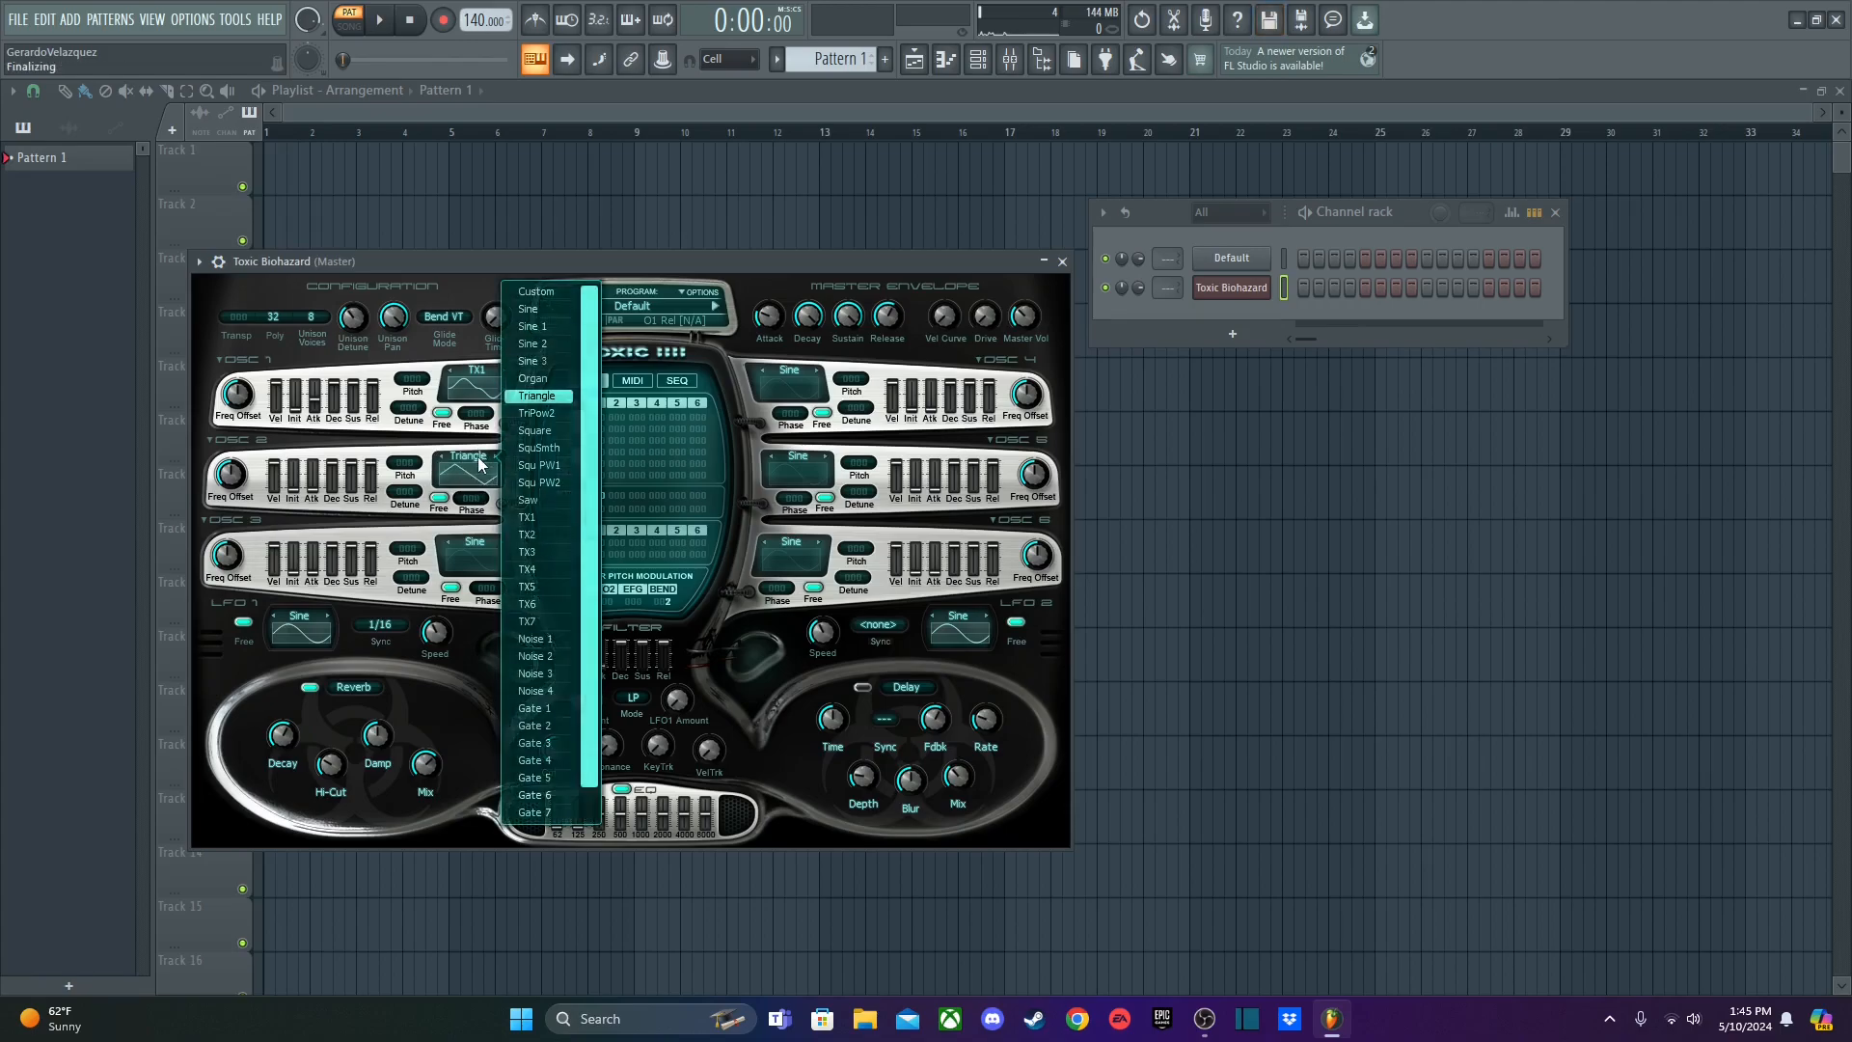
scroll(556, 398, up, 1)
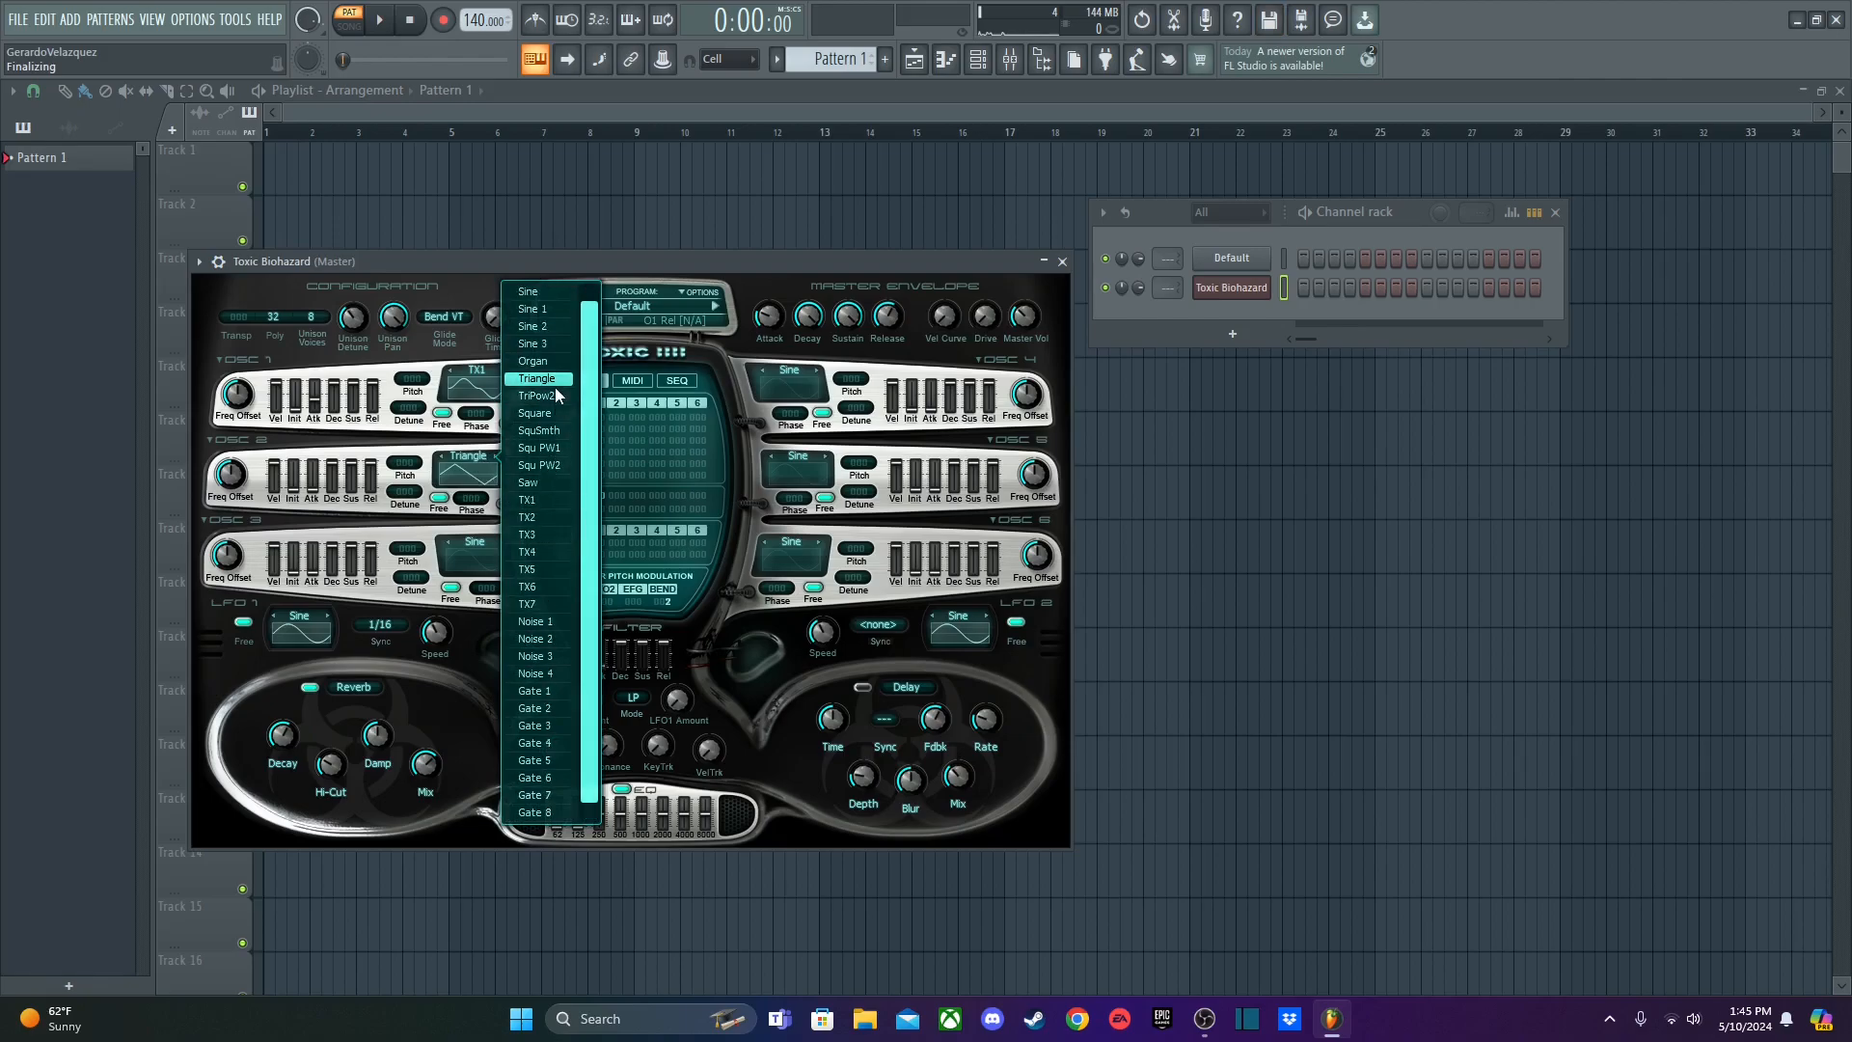
click(442, 279)
- Set oscillator 2's frequency modulation of oscillator 1 to 59 while auditioning notes and chords
key(y)
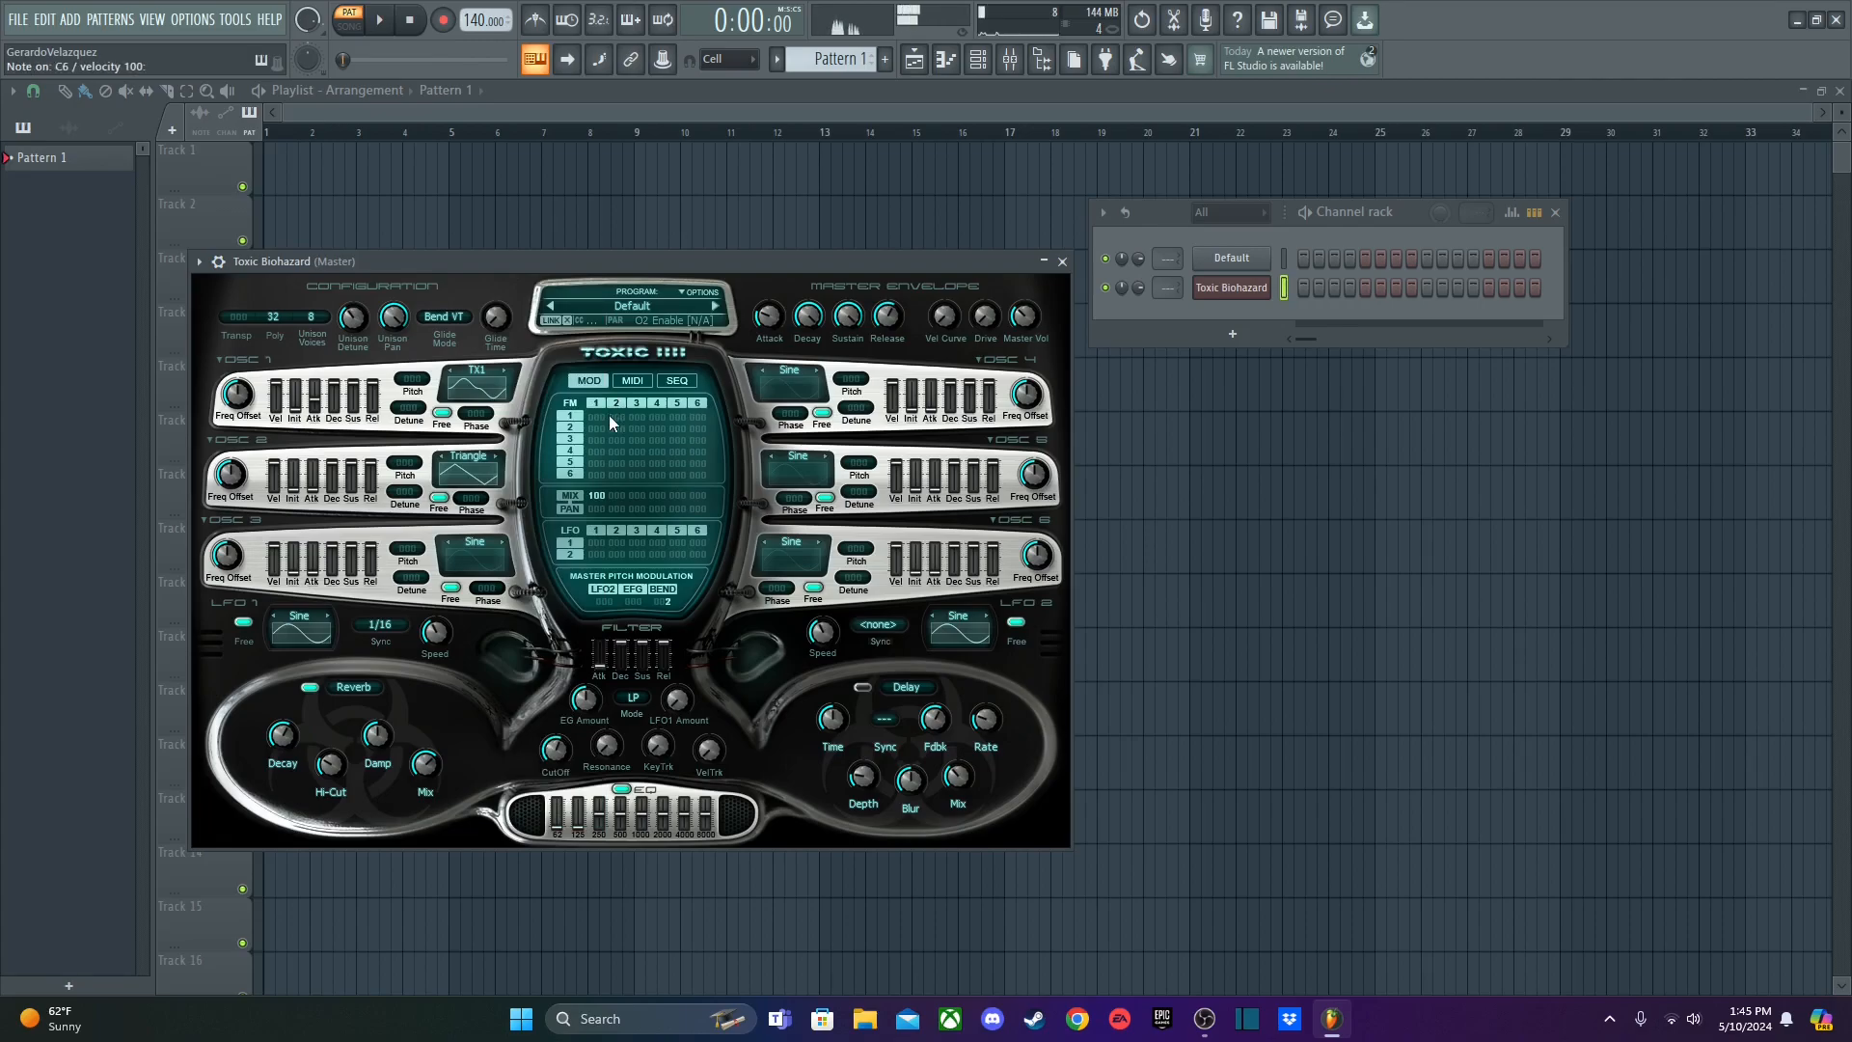
key(q)
key(j)
key(b)
key(b)
drag(616, 415, 616, 396)
key(b)
key(w)
drag(627, 428, 612, 437)
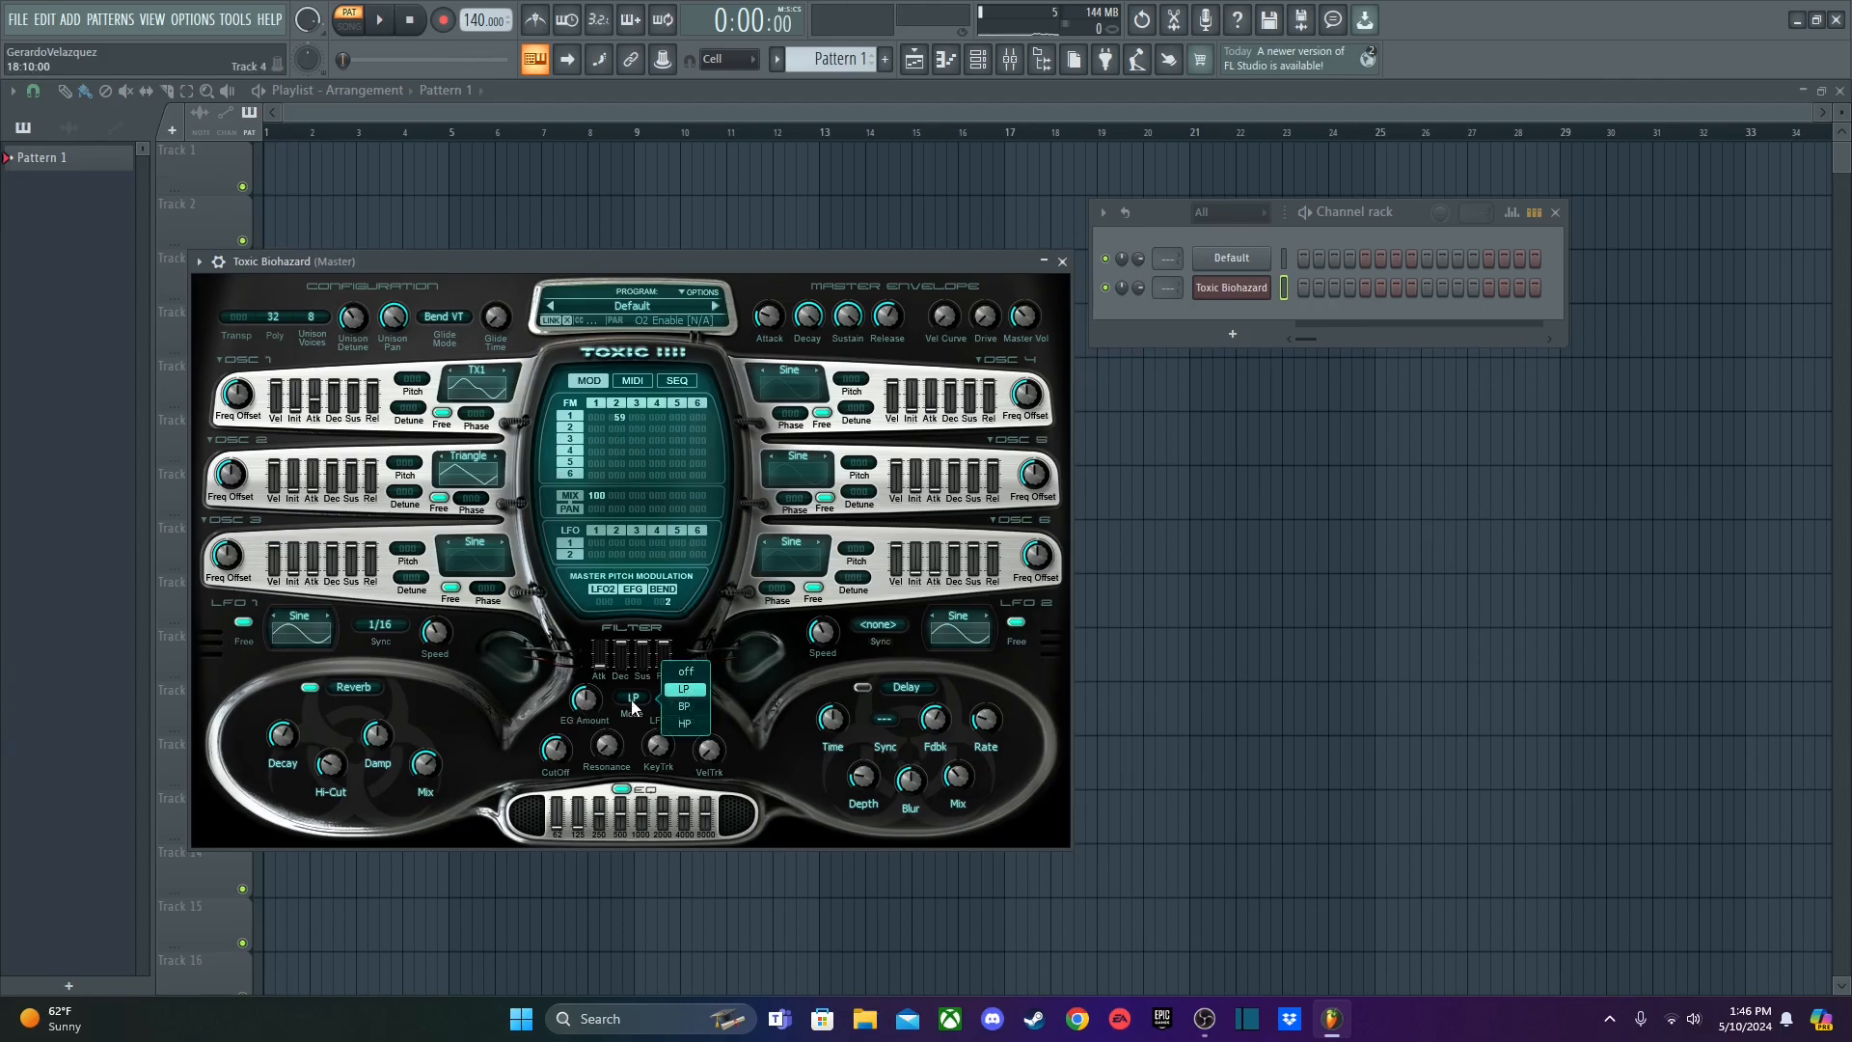
drag(560, 753, 606, 748)
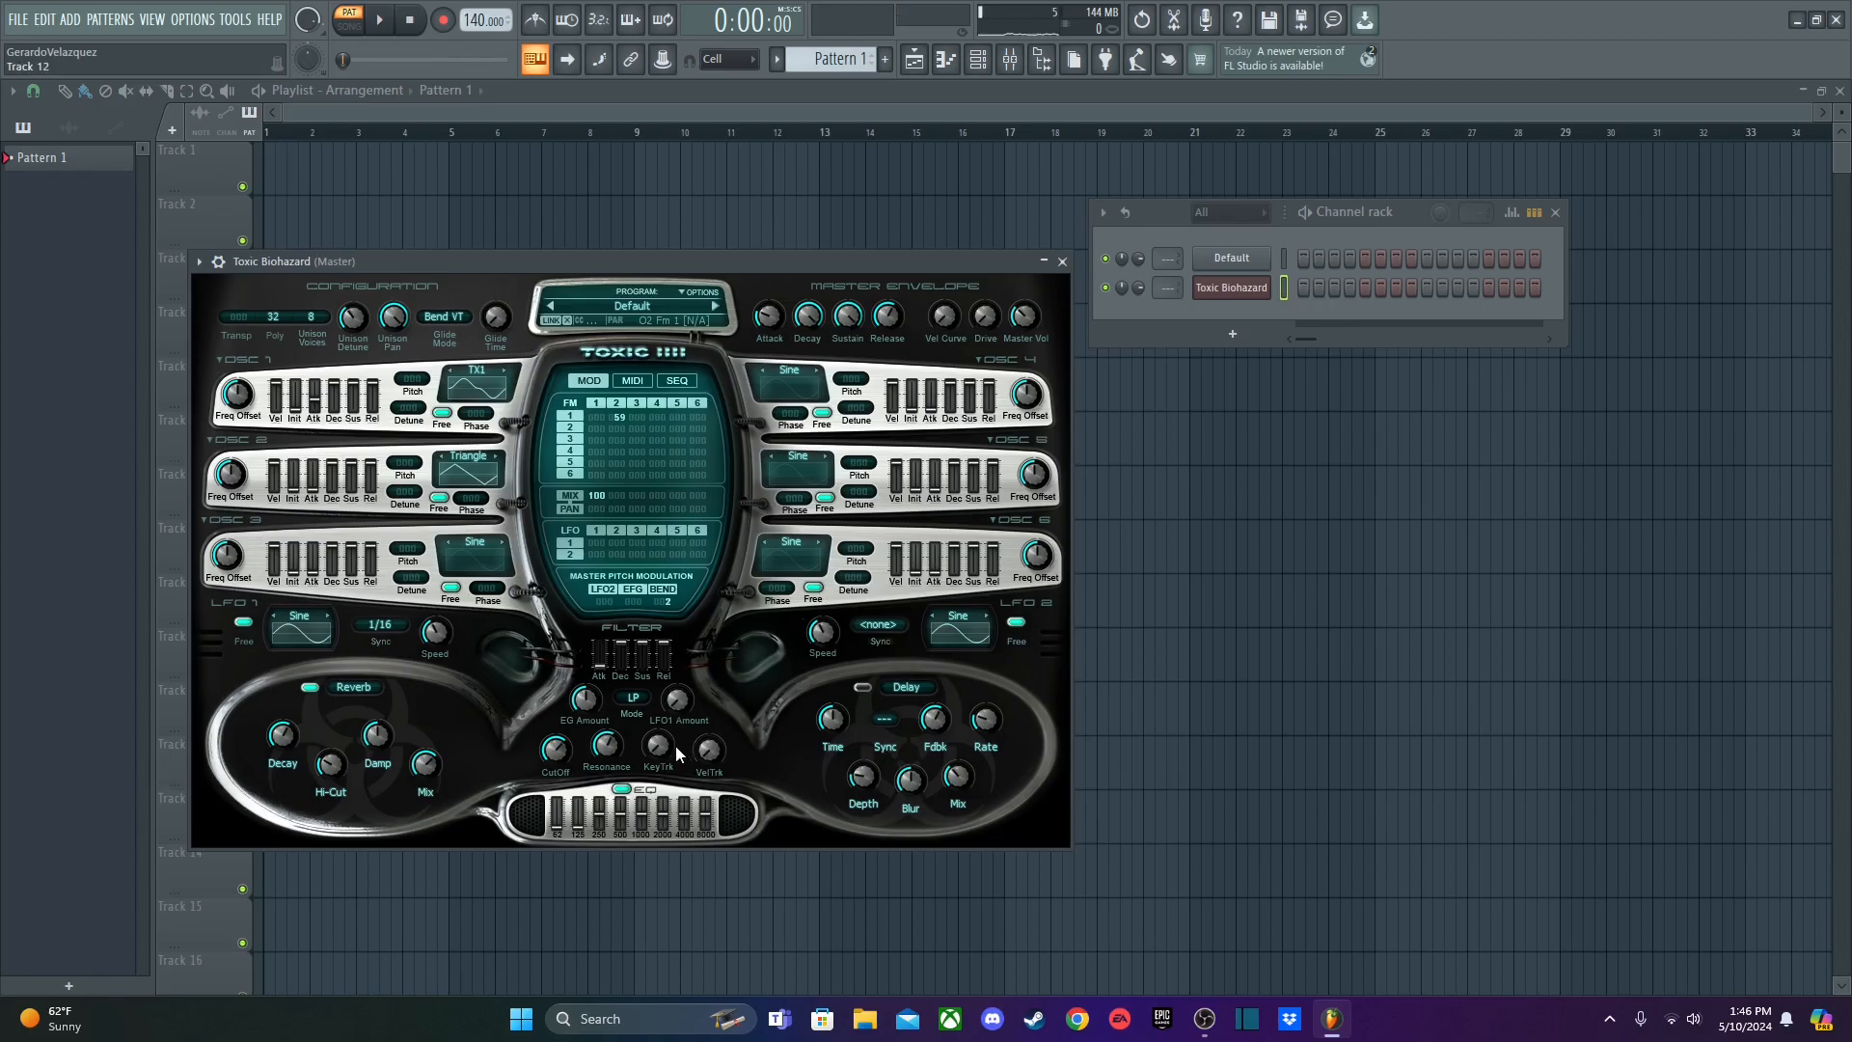
mouse_move(556, 826)
mouse_down()
mouse_move(577, 813)
mouse_move(577, 829)
mouse_up()
- Compare chords with Toxic Biohazard's reverb switched off and back on
key(b)
click(312, 686)
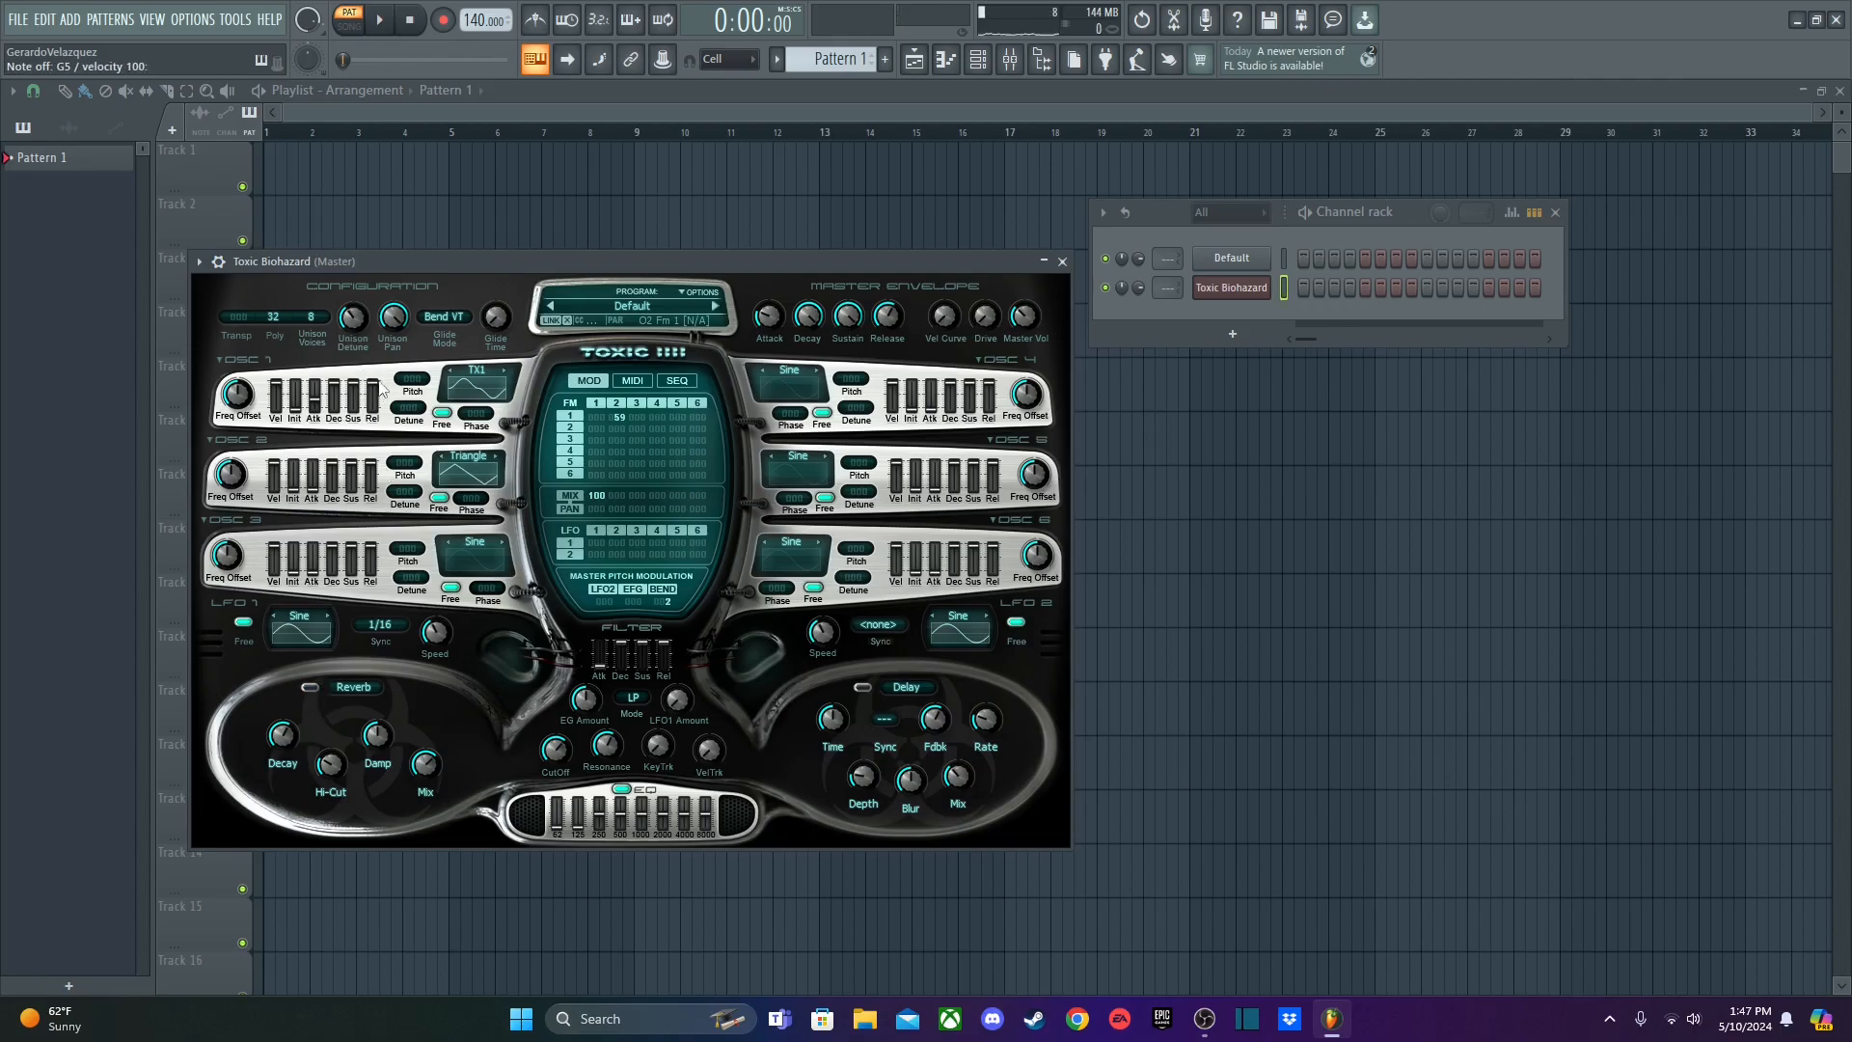
click(311, 685)
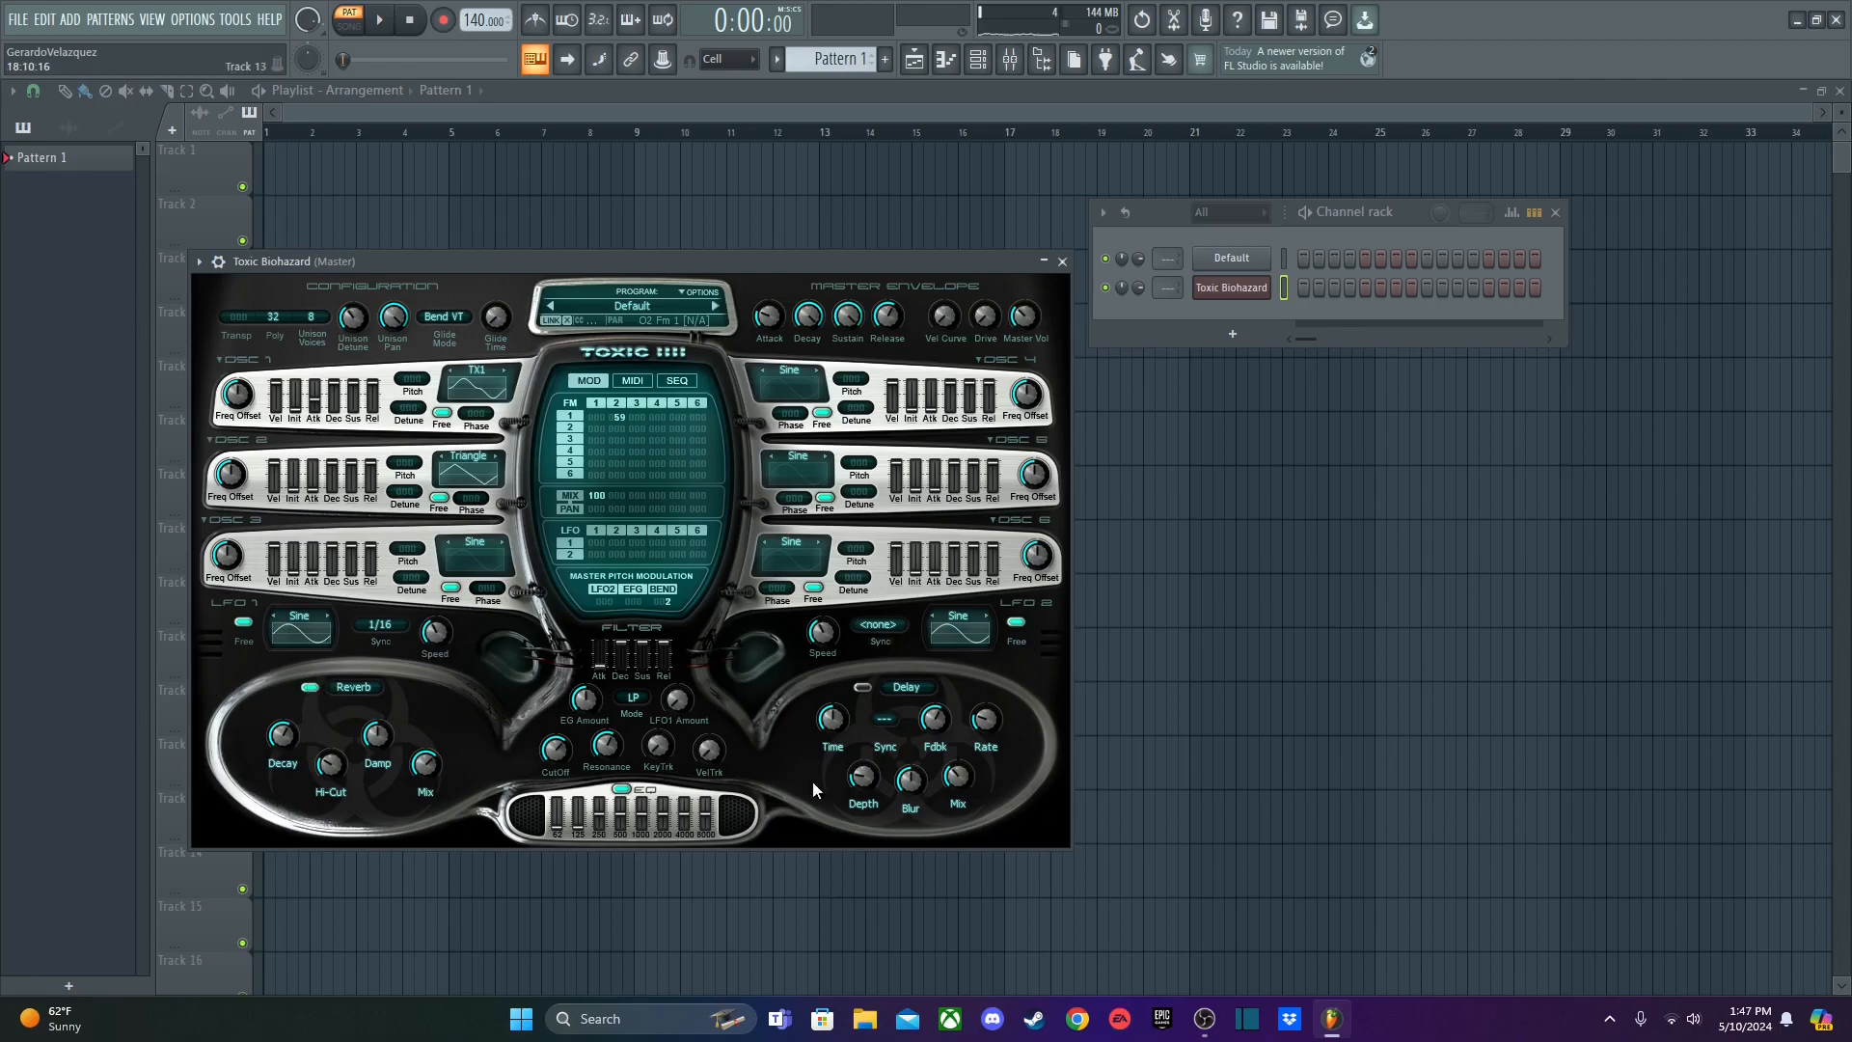
key(q)
key(e)
key(w)
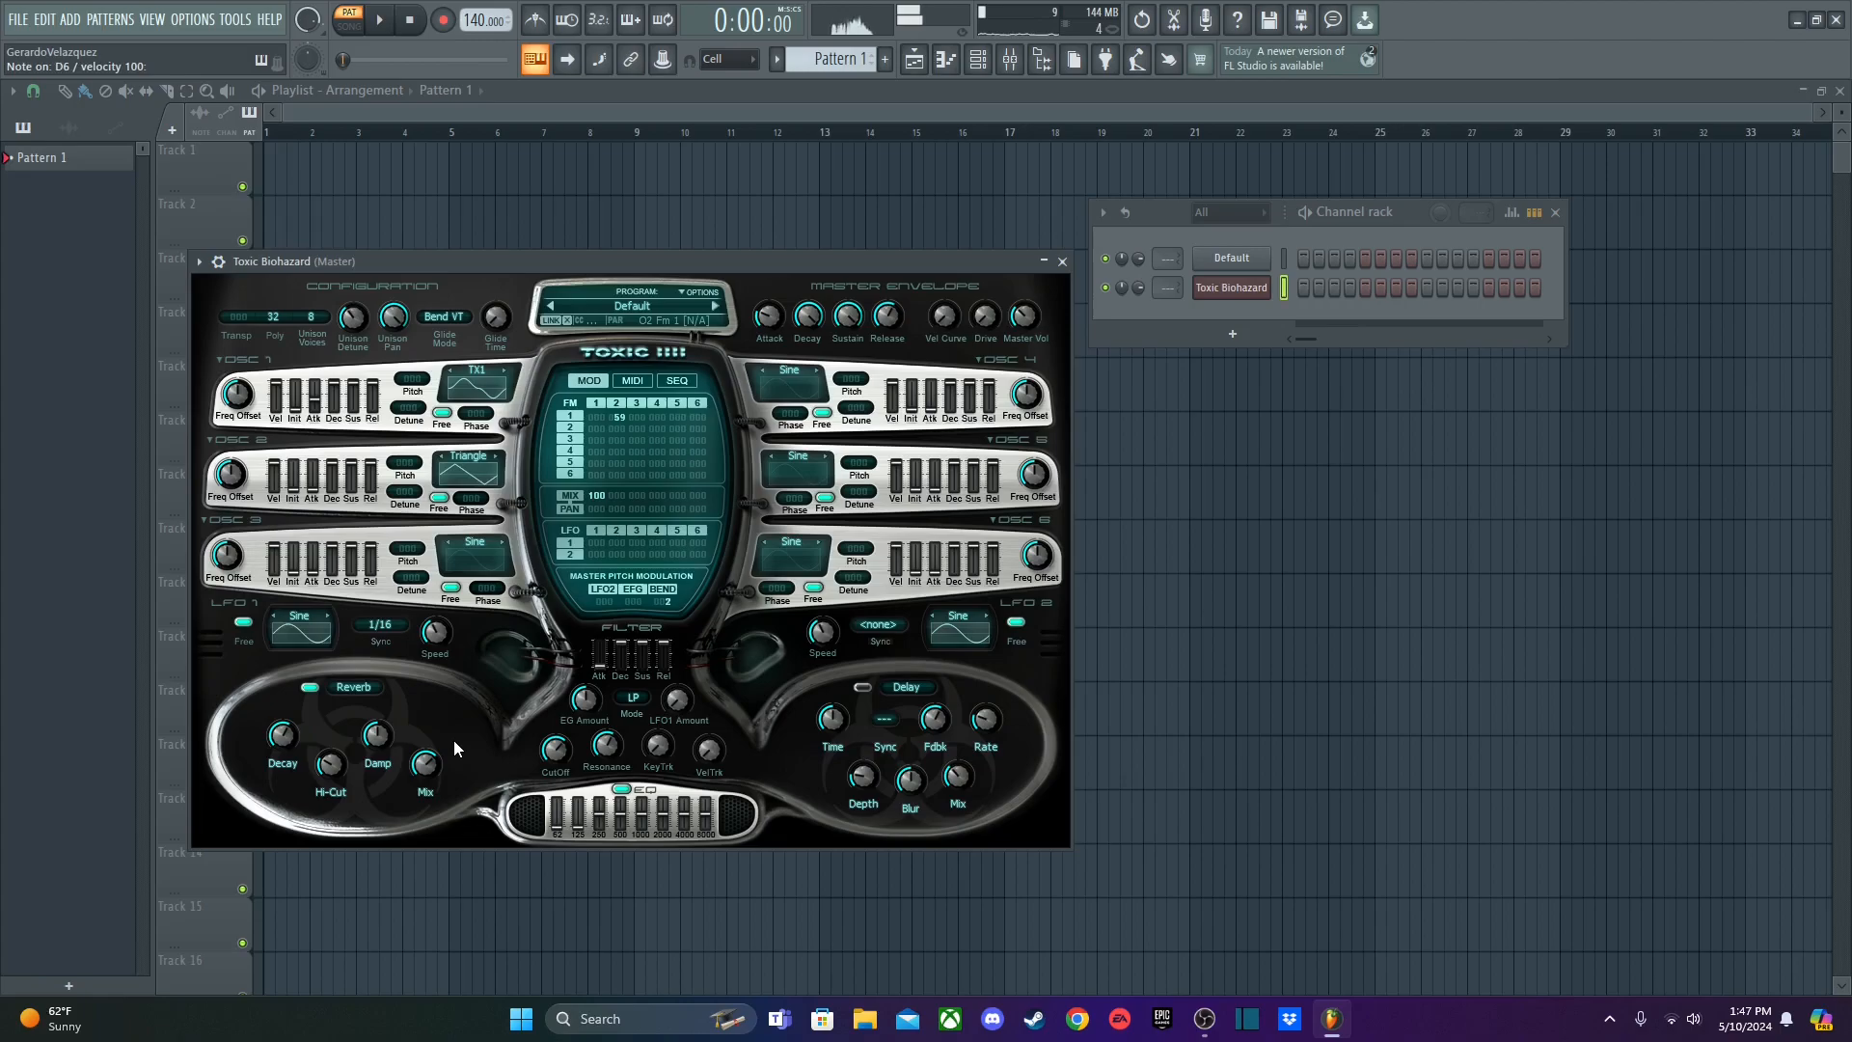
key(z)
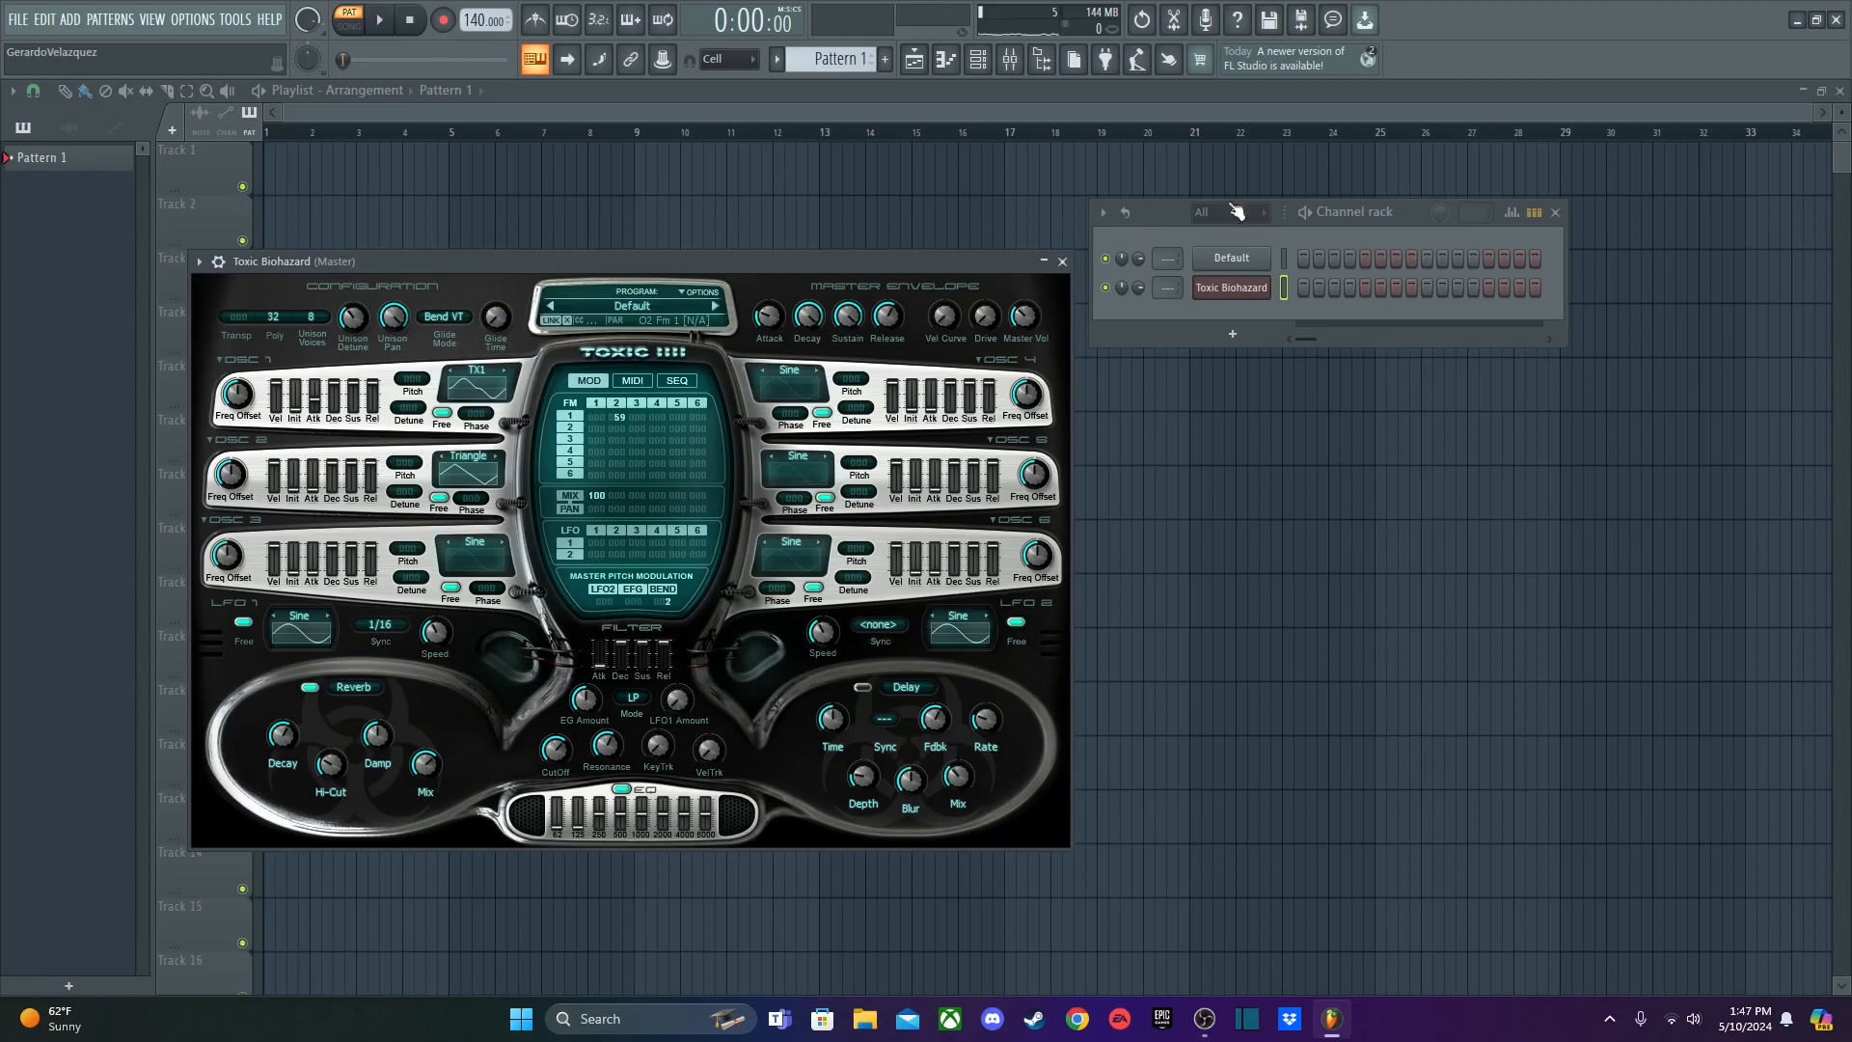
- Close the Toxic Biohazard window, then show and close the Sytrus window
click(1245, 286)
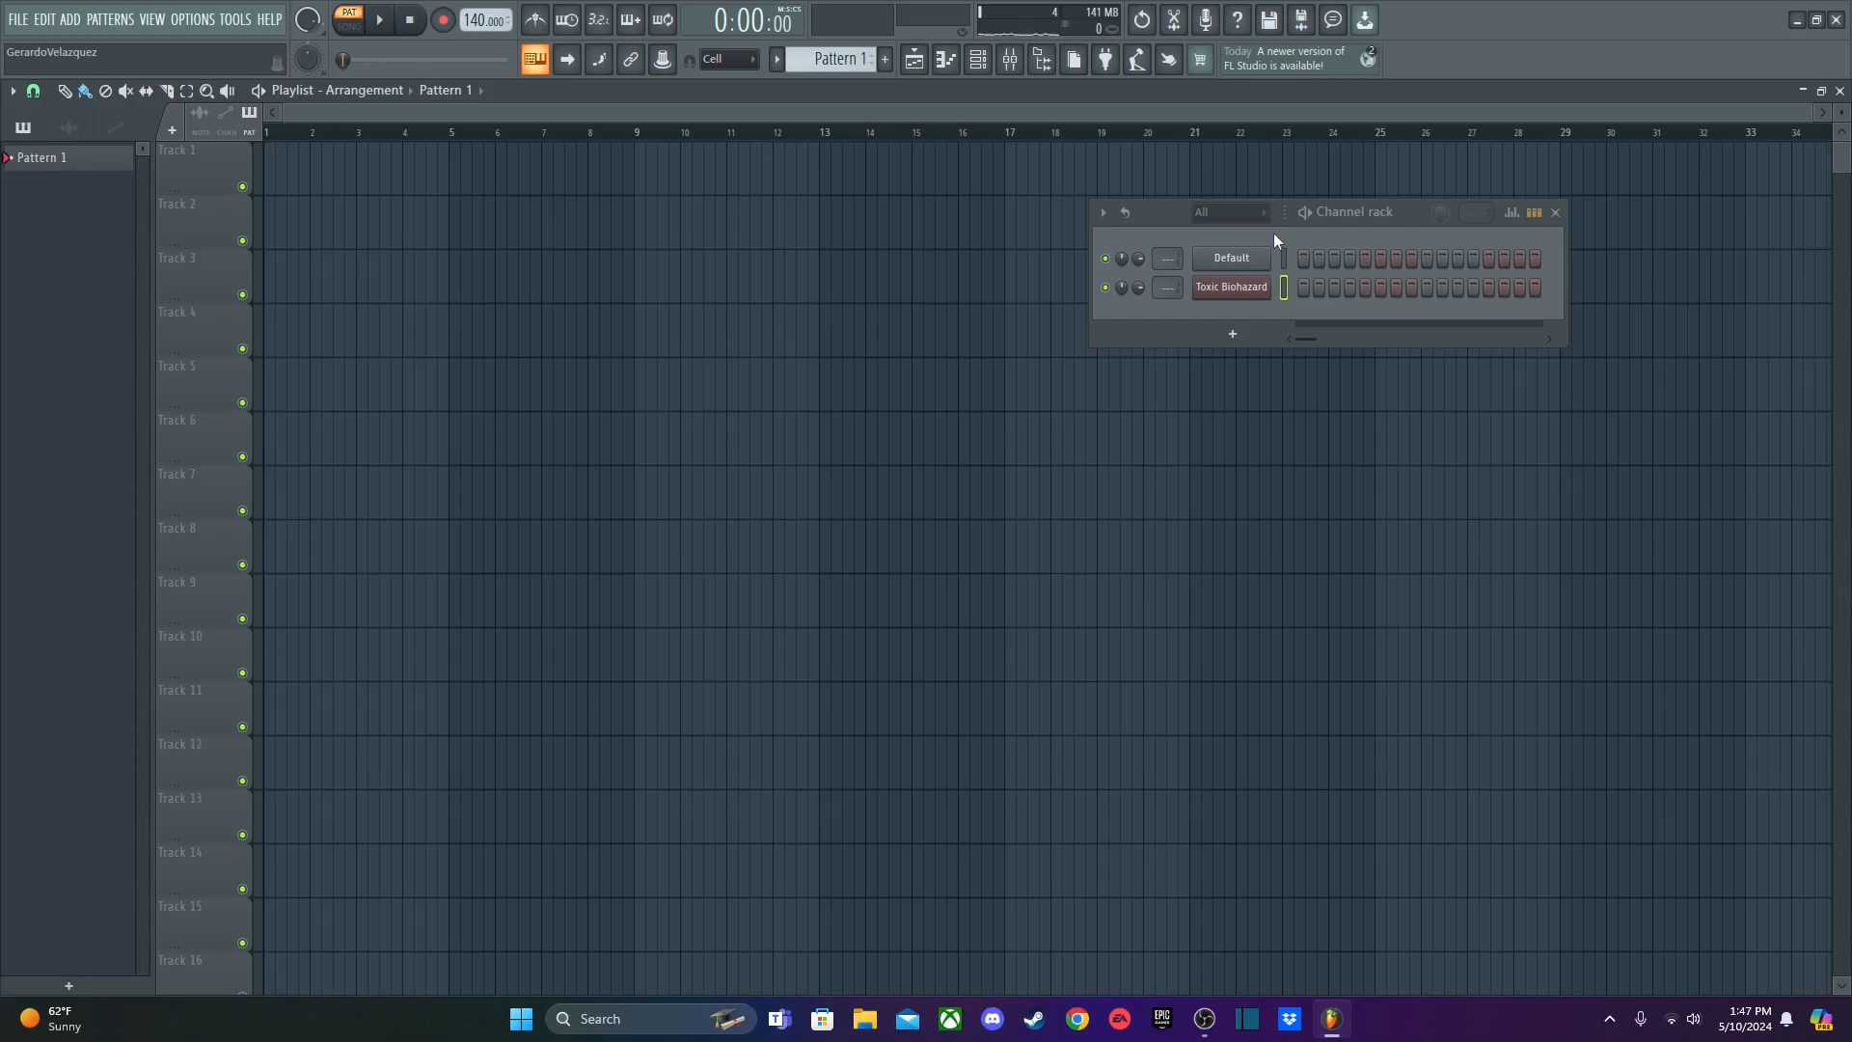
click(1241, 258)
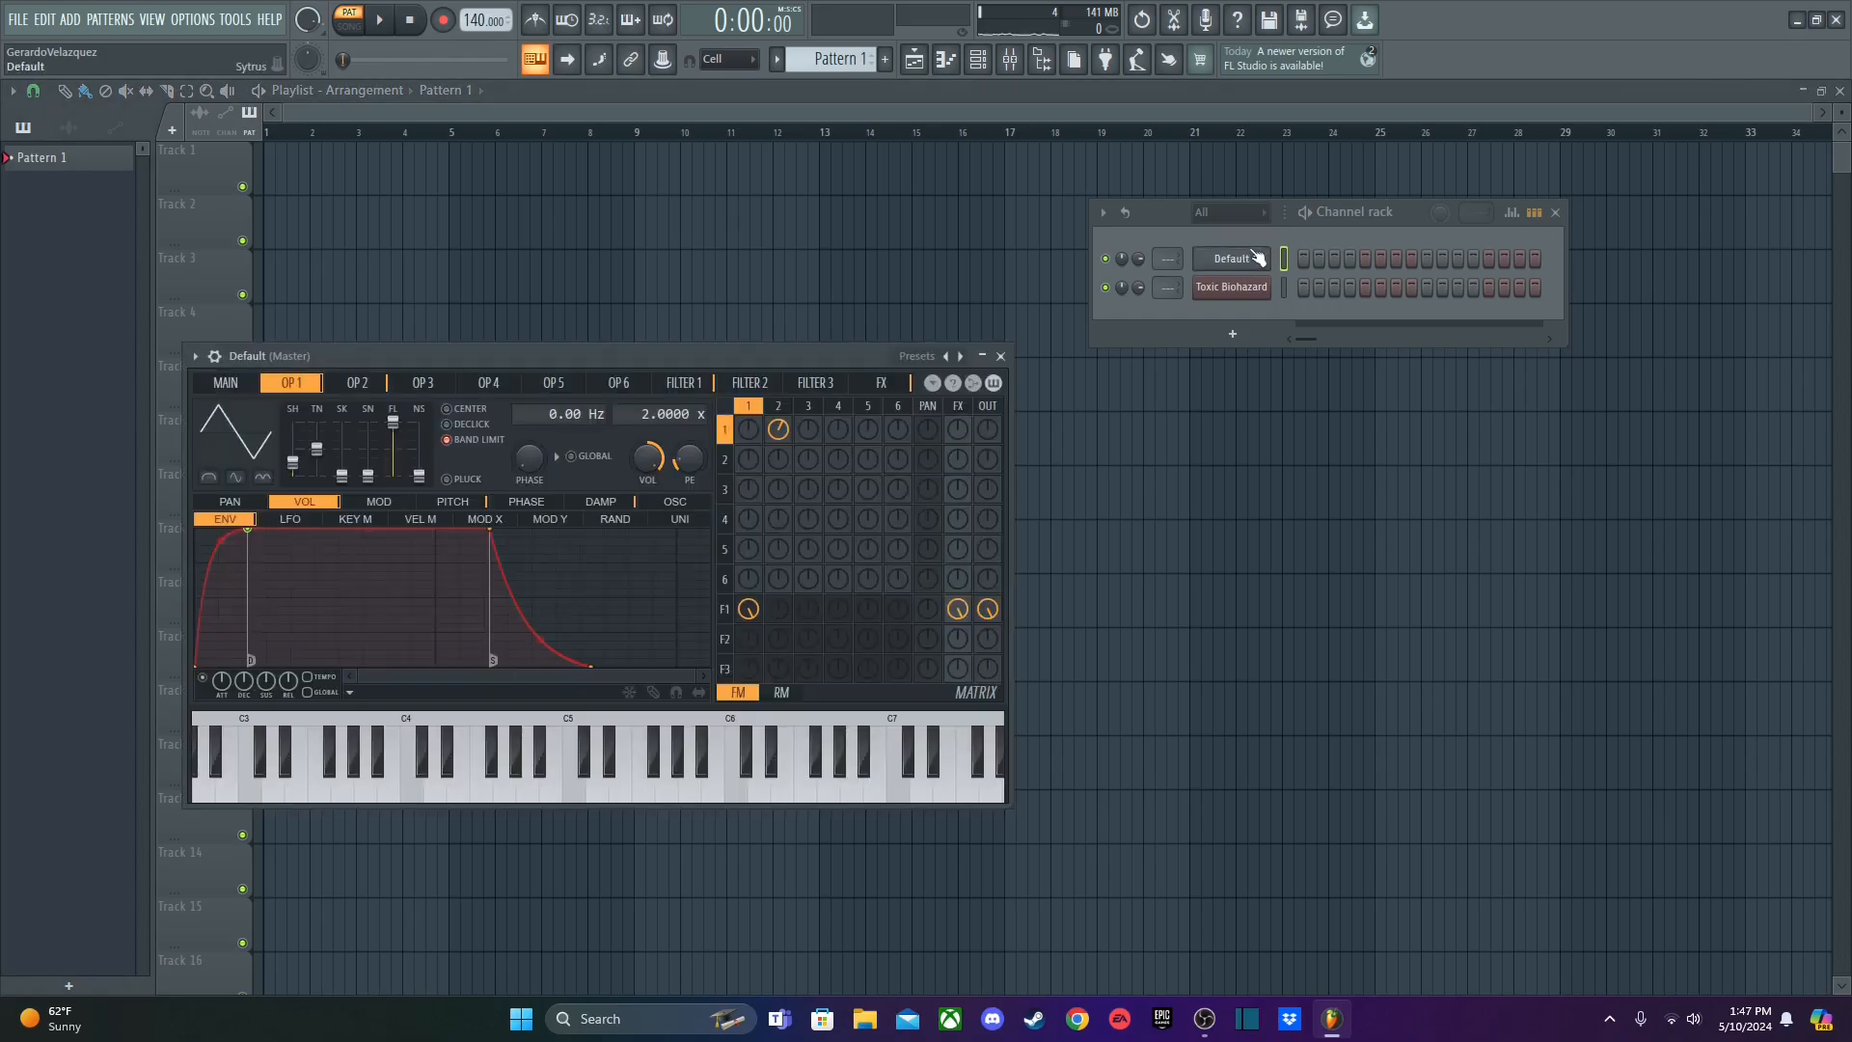
click(1257, 258)
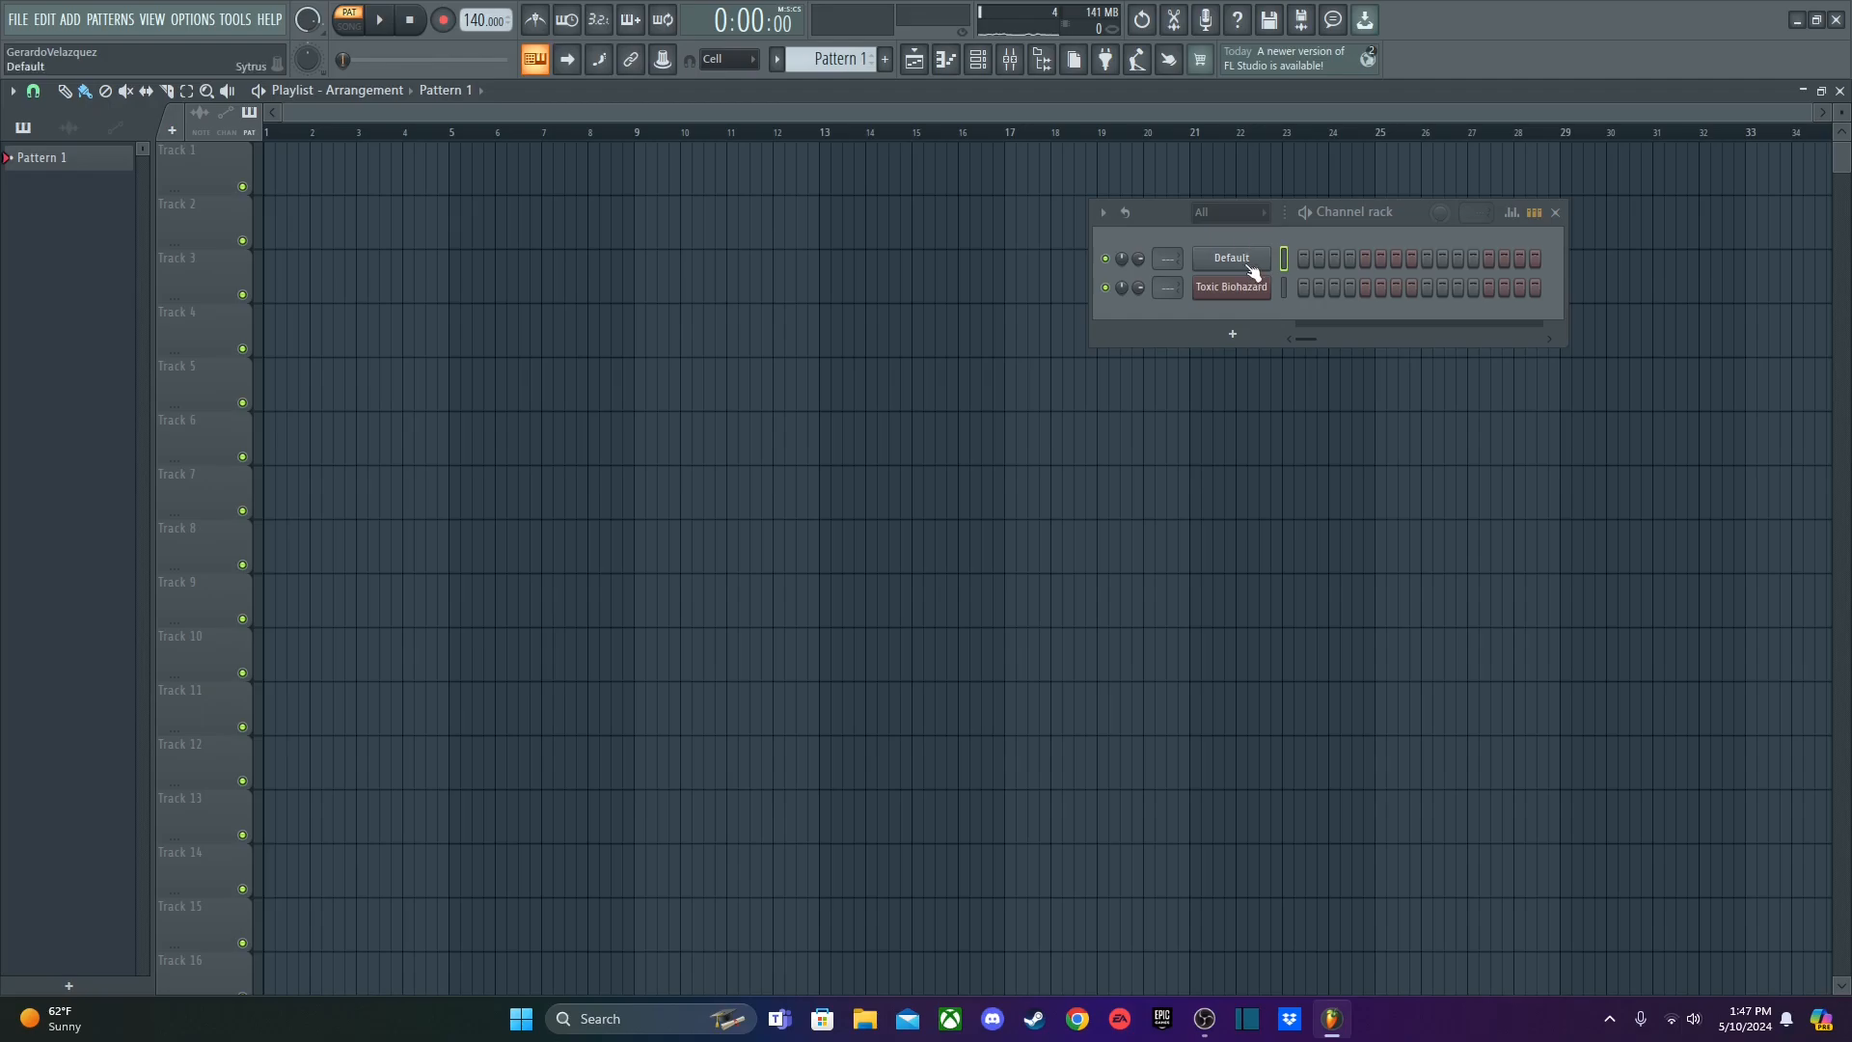
click(1252, 266)
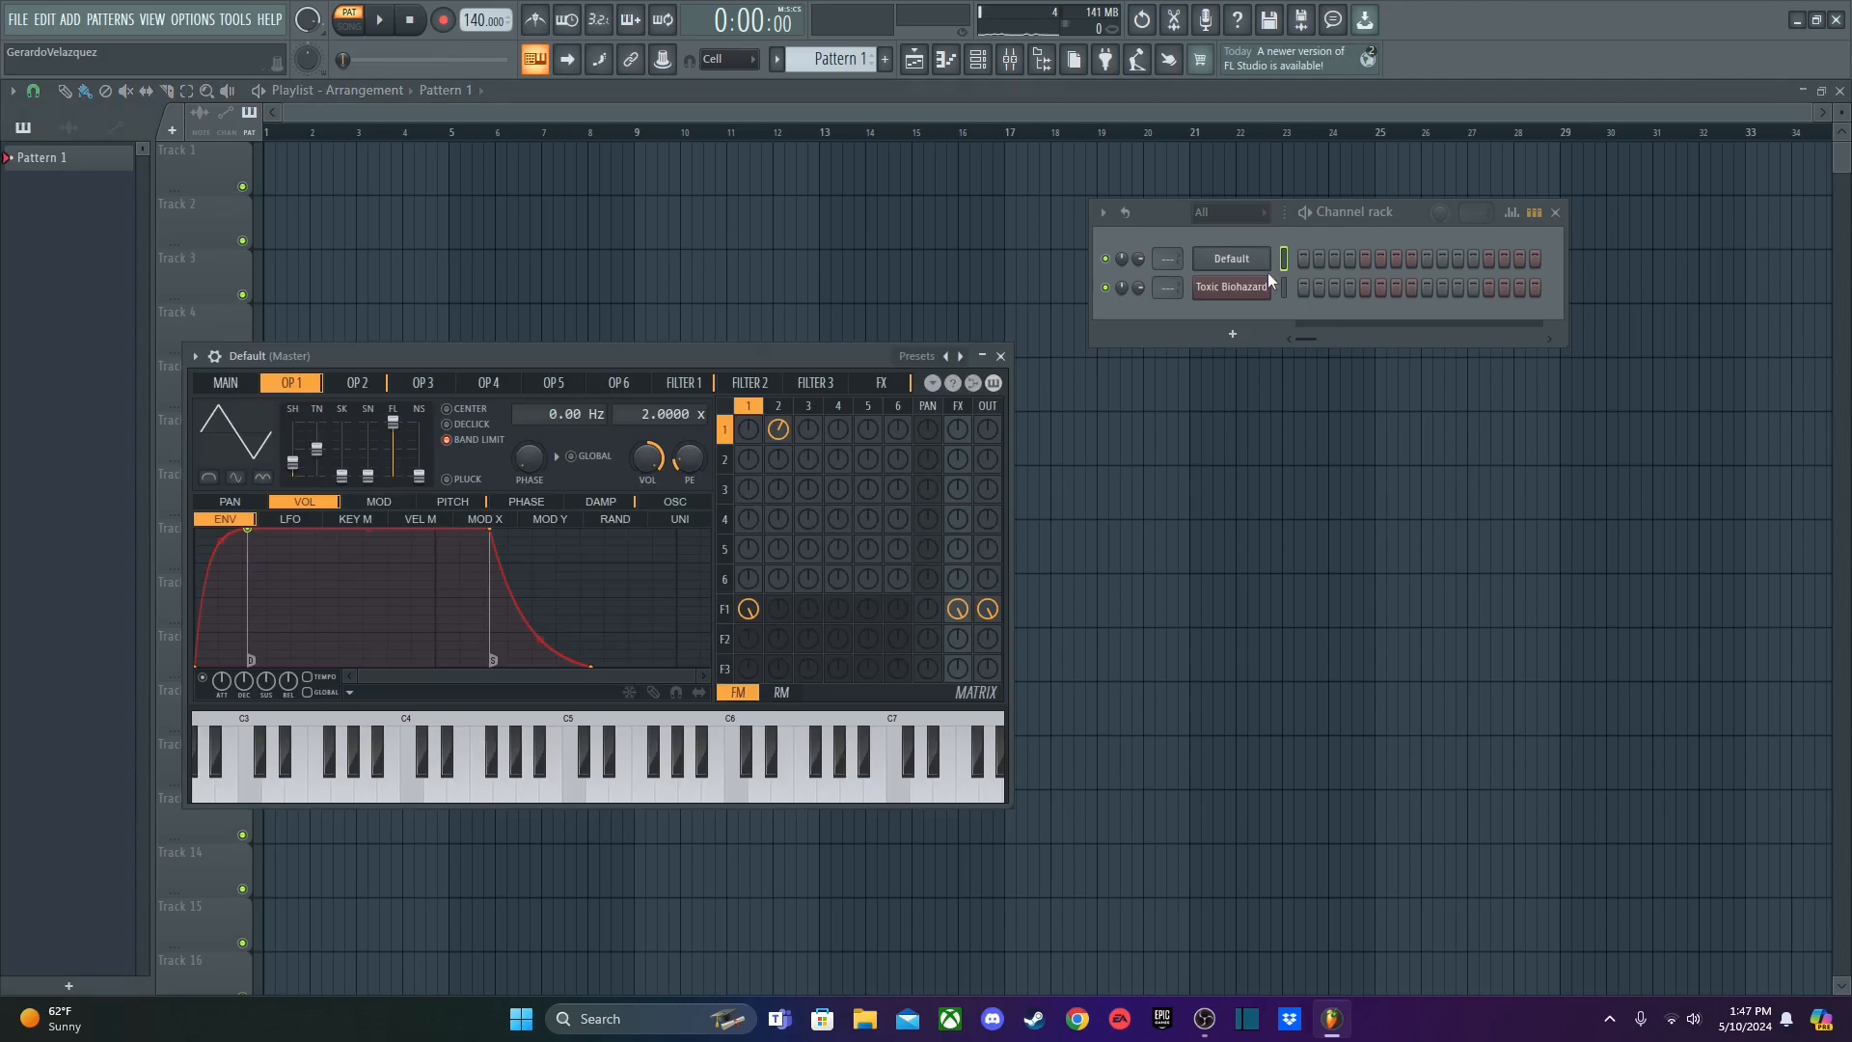
click(1252, 262)
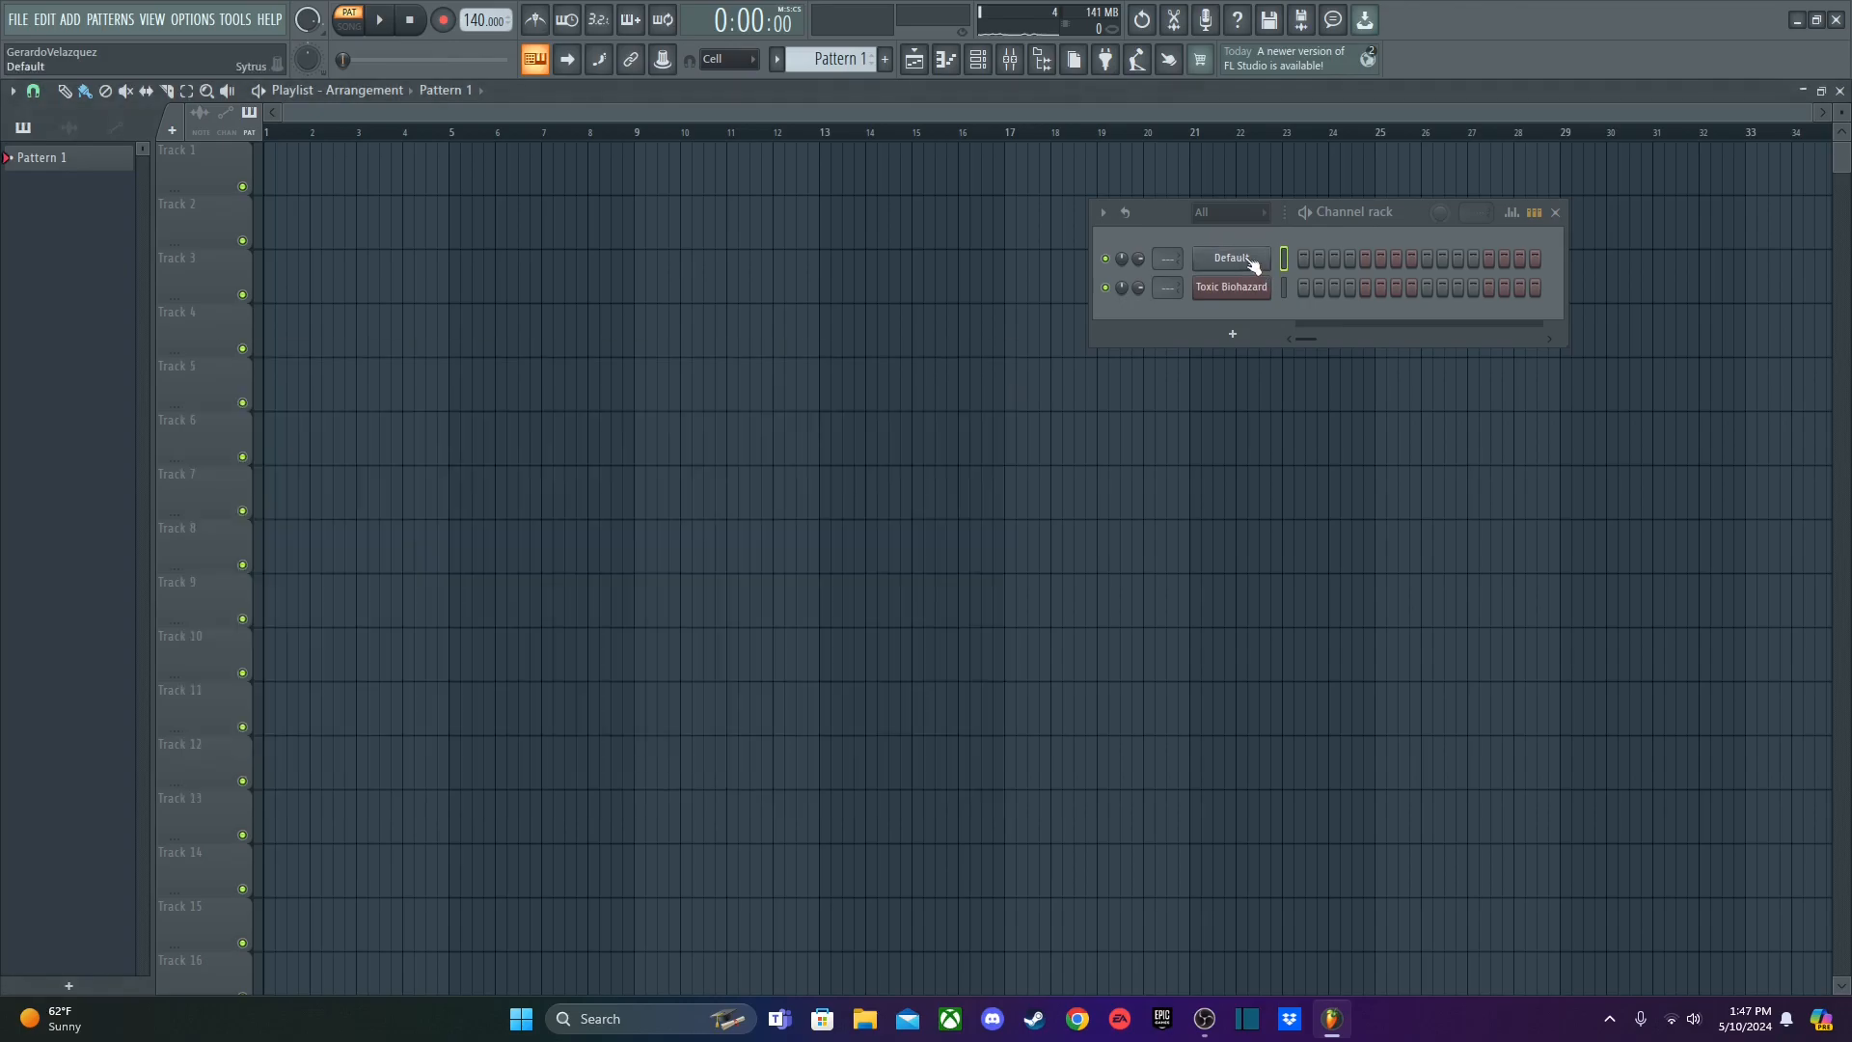